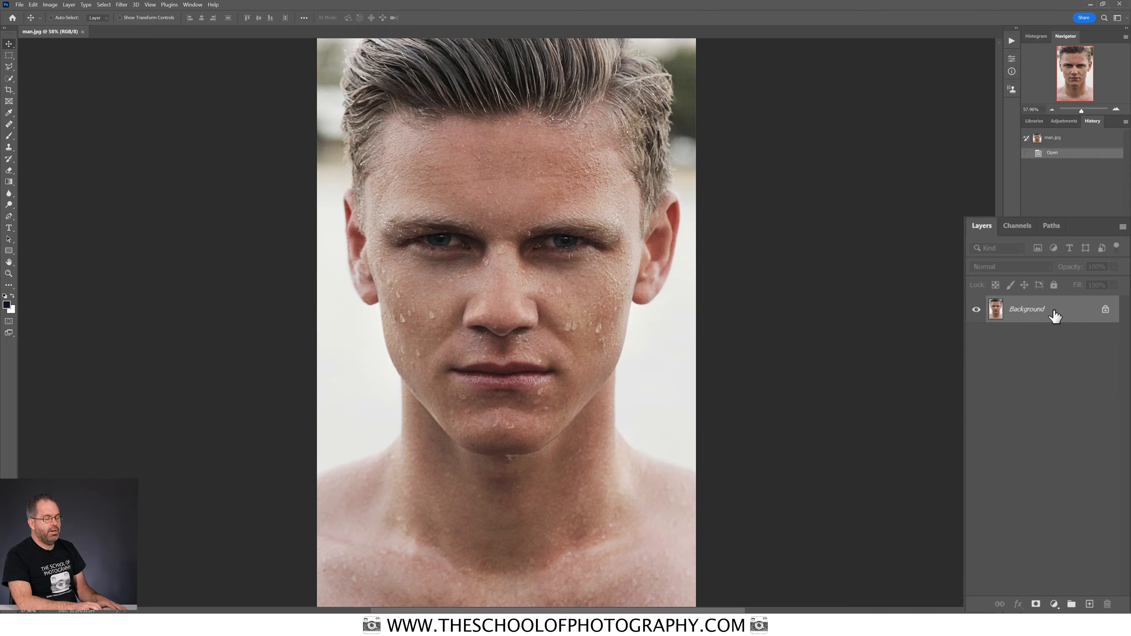
Unlock the Background layer and rename it "man".
{"action": "left_click", "coordinate": [1106, 309]}
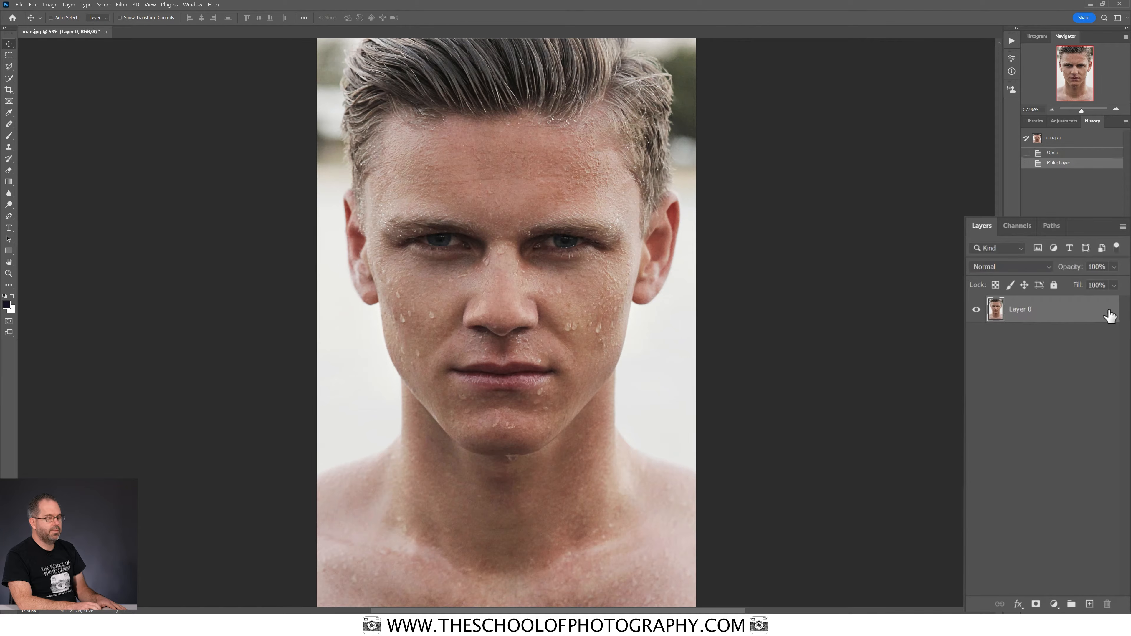
{"action": "double_click", "coordinate": [1024, 310]}
{"action": "type", "text": "man"}
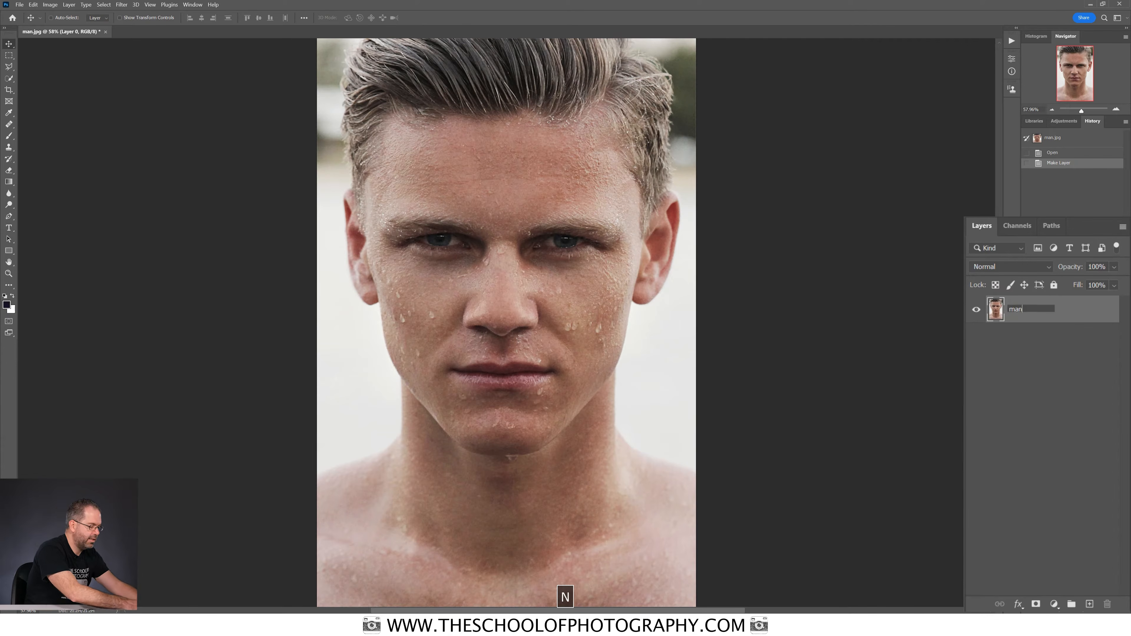
{"action": "key", "text": "Return"}
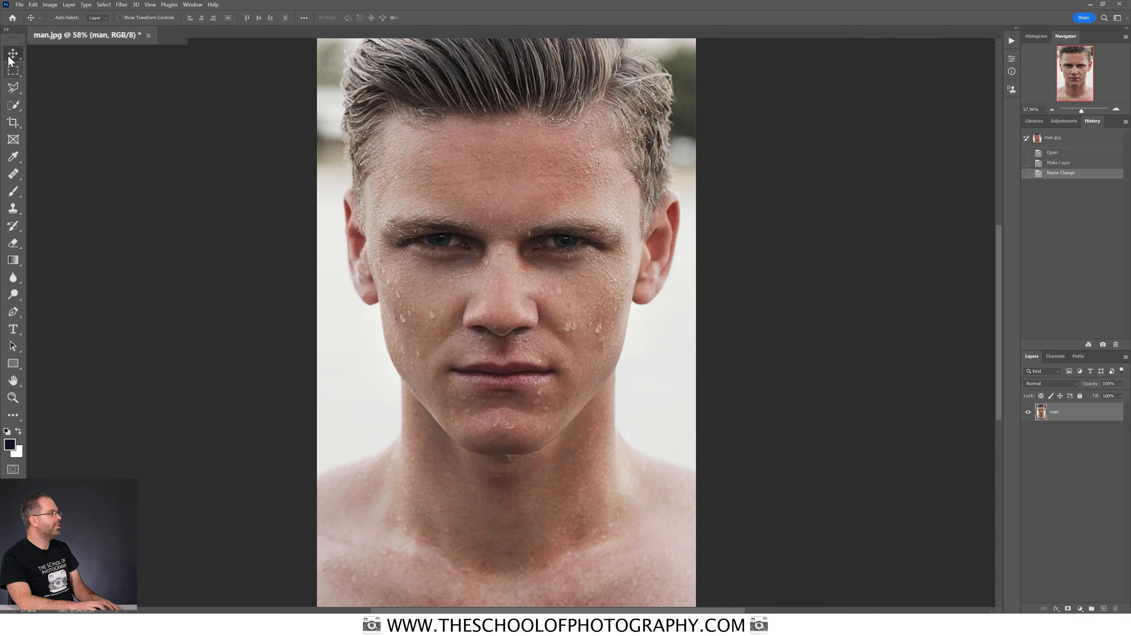
Select the man in the photo using the Object Selection tool in Rectangle mode.
{"action": "left_click", "coordinate": [15, 111]}
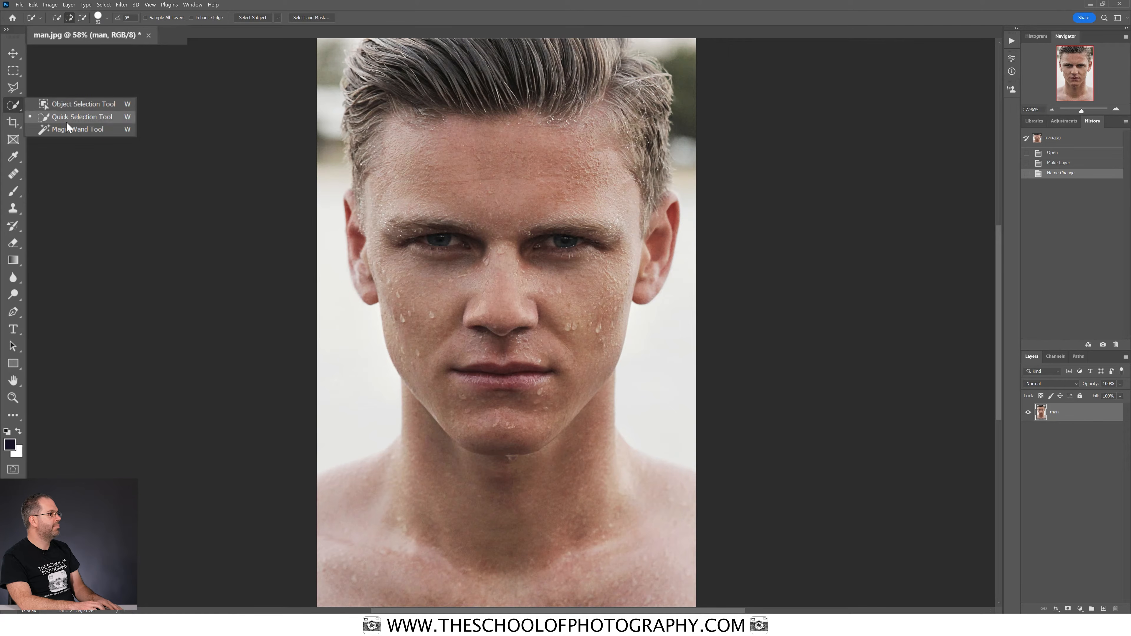
{"action": "left_click", "coordinate": [80, 104]}
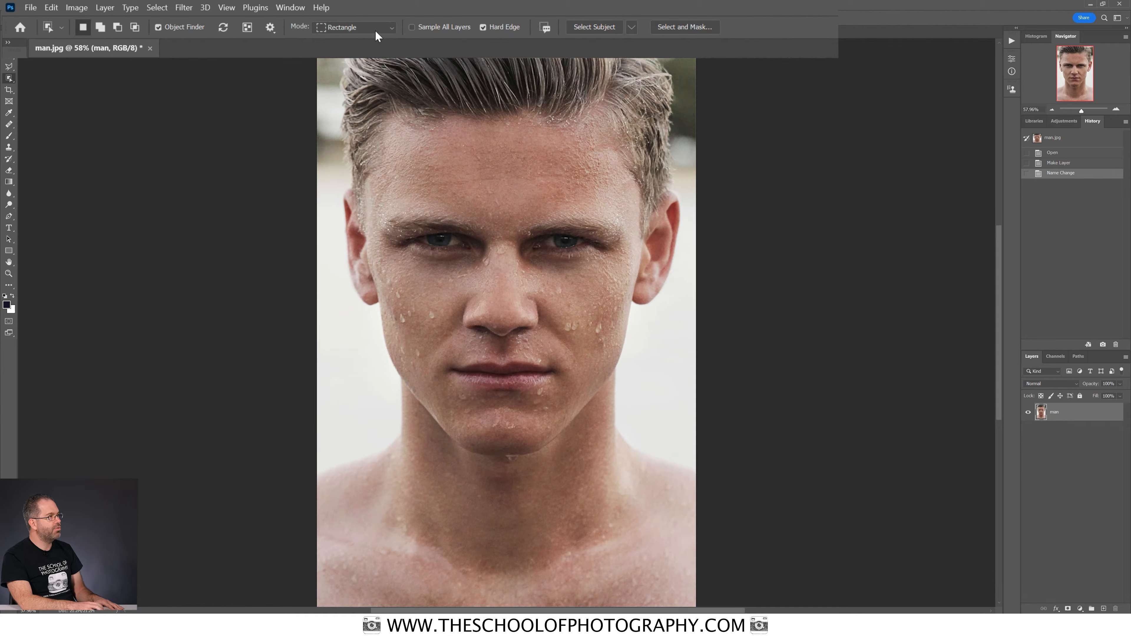
{"action": "left_click", "coordinate": [392, 27]}
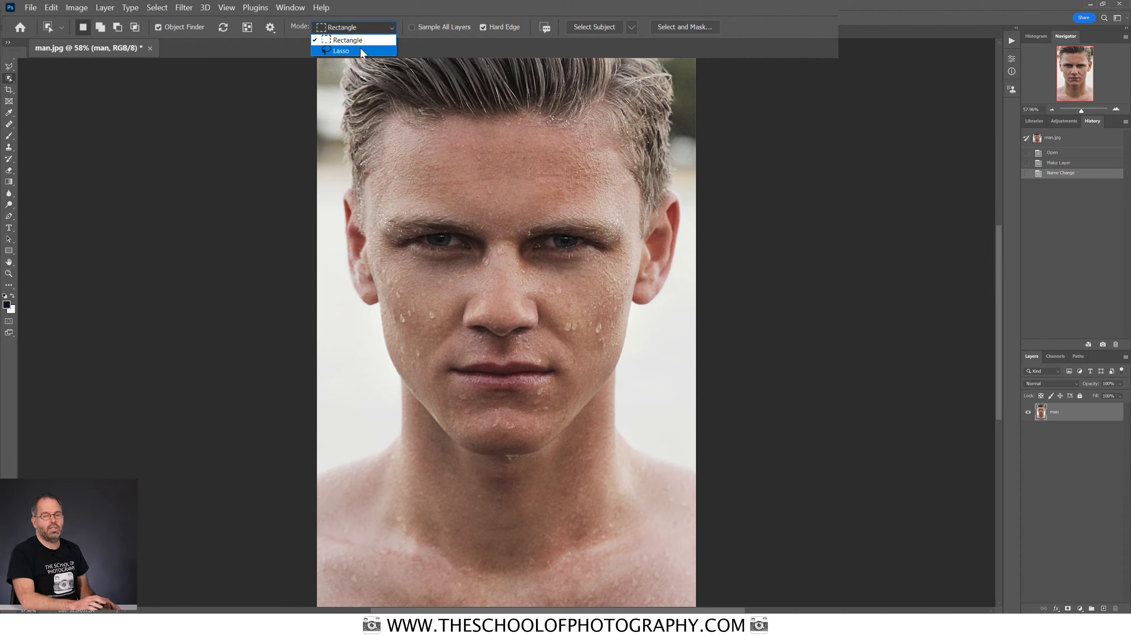
{"action": "left_click", "coordinate": [390, 27]}
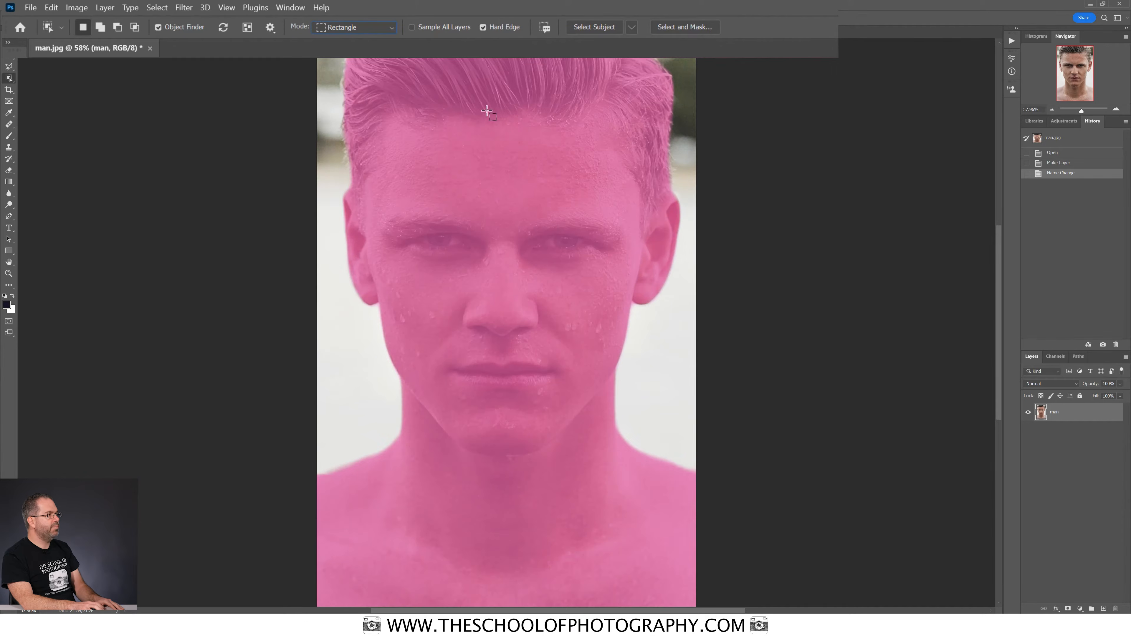
{"action": "left_click", "coordinate": [465, 149]}
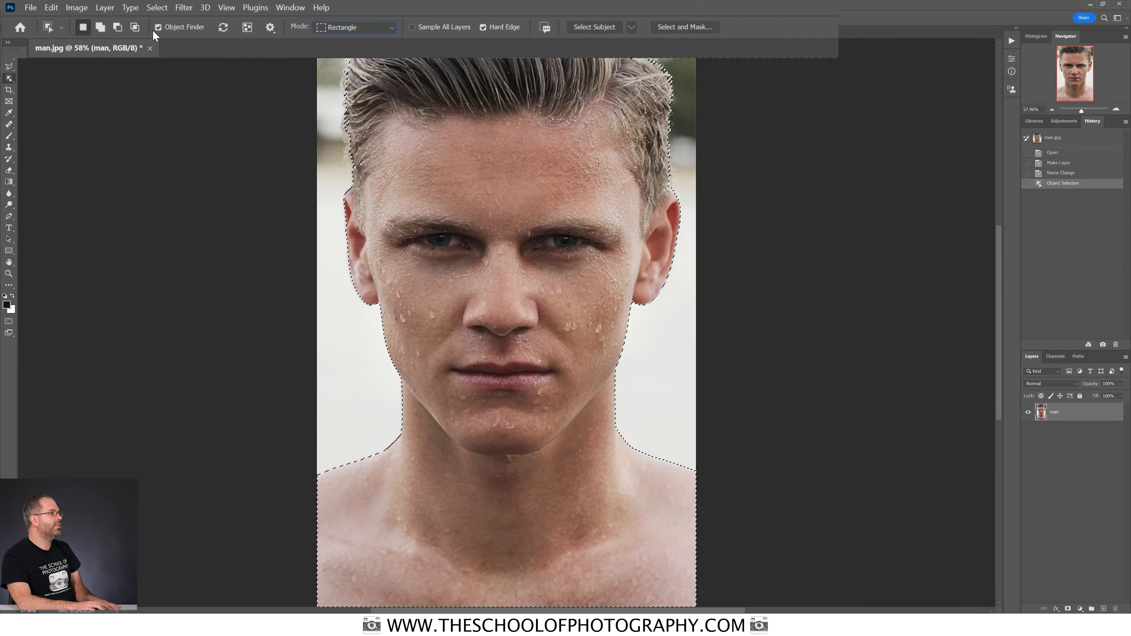
Invert the selection, delete the backdrop around the man, and clear the selection.
{"action": "left_click", "coordinate": [157, 8]}
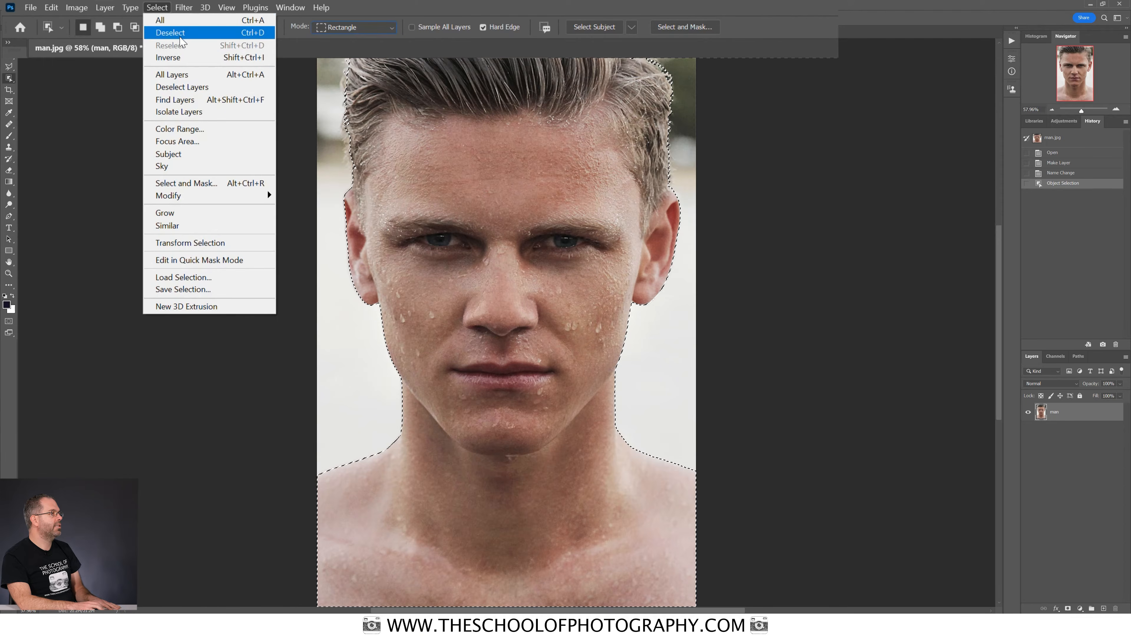
{"action": "left_click", "coordinate": [190, 58]}
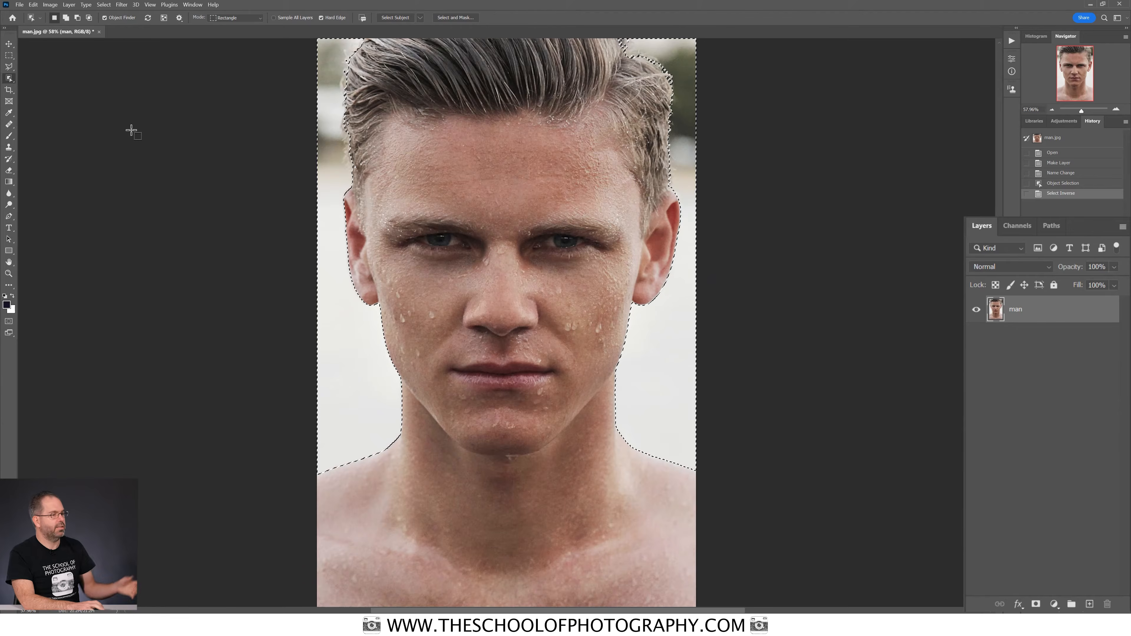
{"action": "key", "text": "q"}
{"action": "key", "text": "q"}
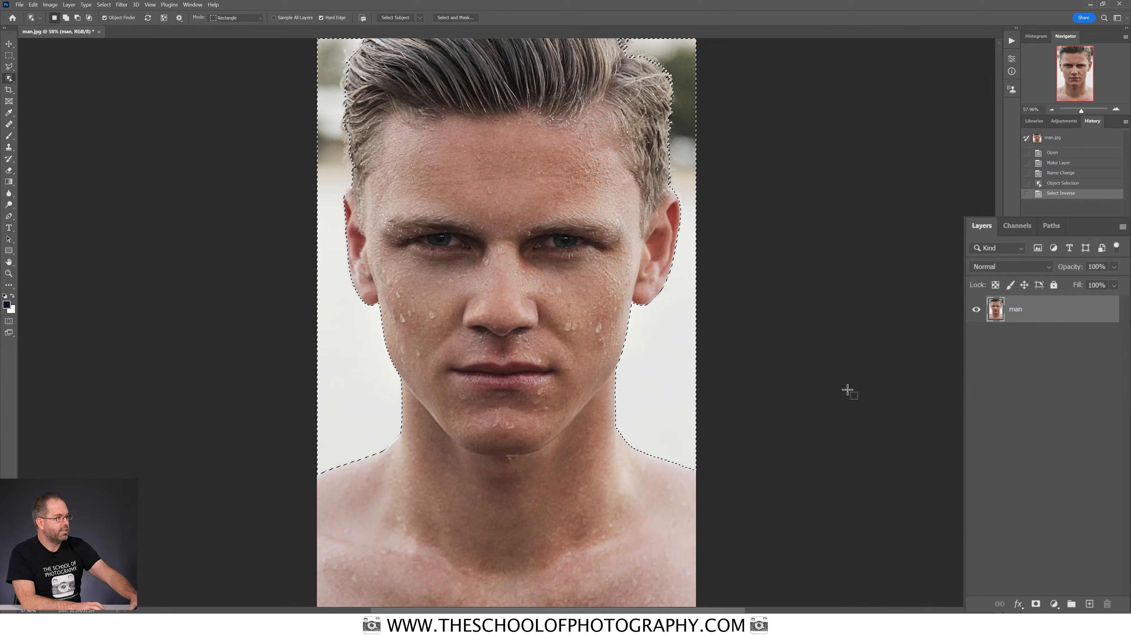
{"action": "key", "text": "BackSpace"}
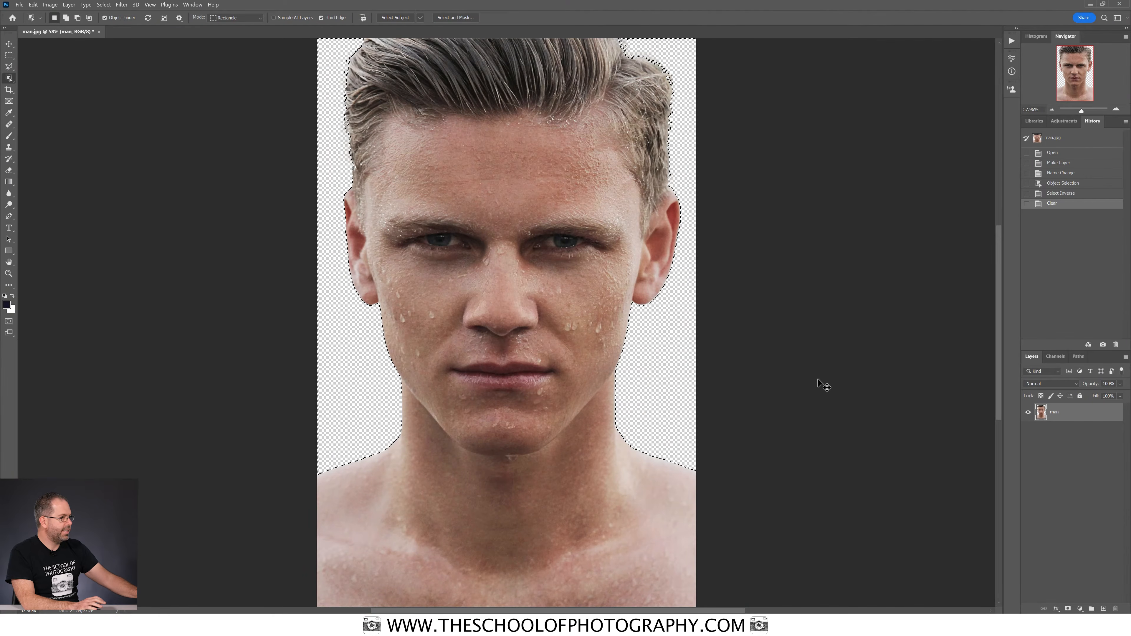
{"action": "key", "text": "ctrl+d"}
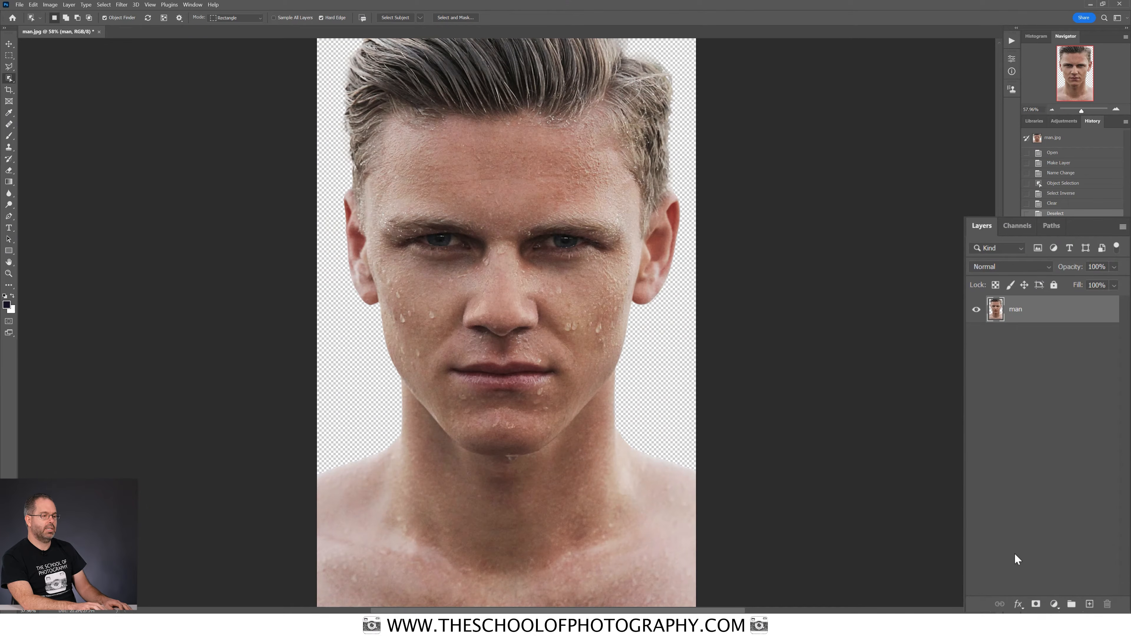
Add a white (ffffff) solid color fill layer beneath the man layer and check it by toggling the man layer's visibility.
{"action": "left_click", "coordinate": [1054, 604]}
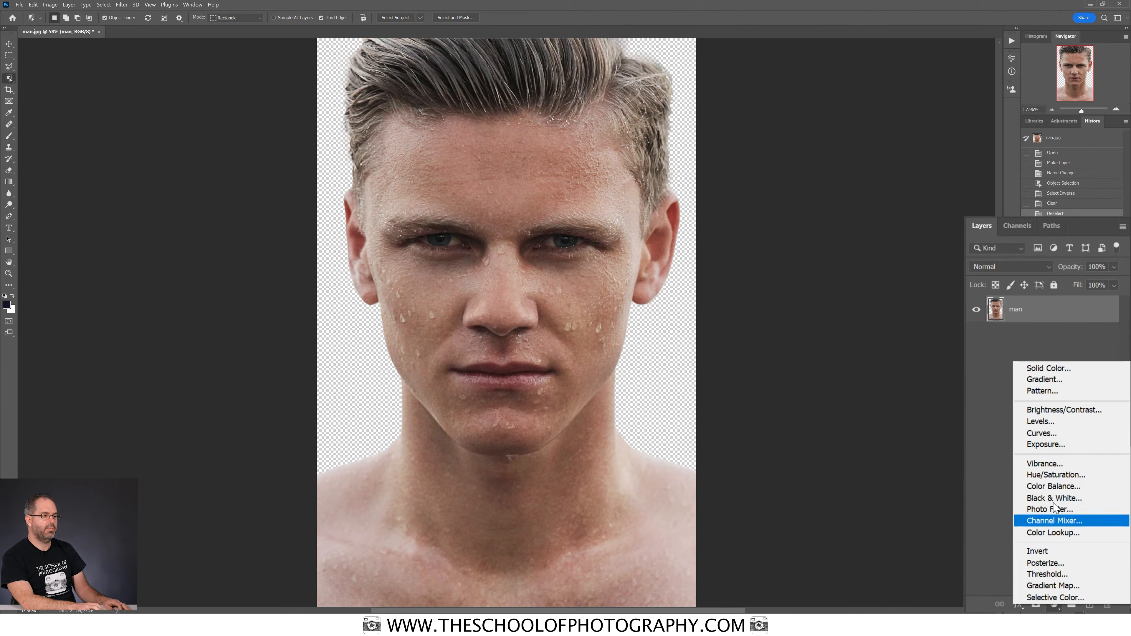
{"action": "left_click", "coordinate": [1033, 374]}
{"action": "left_click", "coordinate": [574, 122]}
{"action": "left_click_drag", "start_coordinate": [574, 121], "coordinate": [564, 111]}
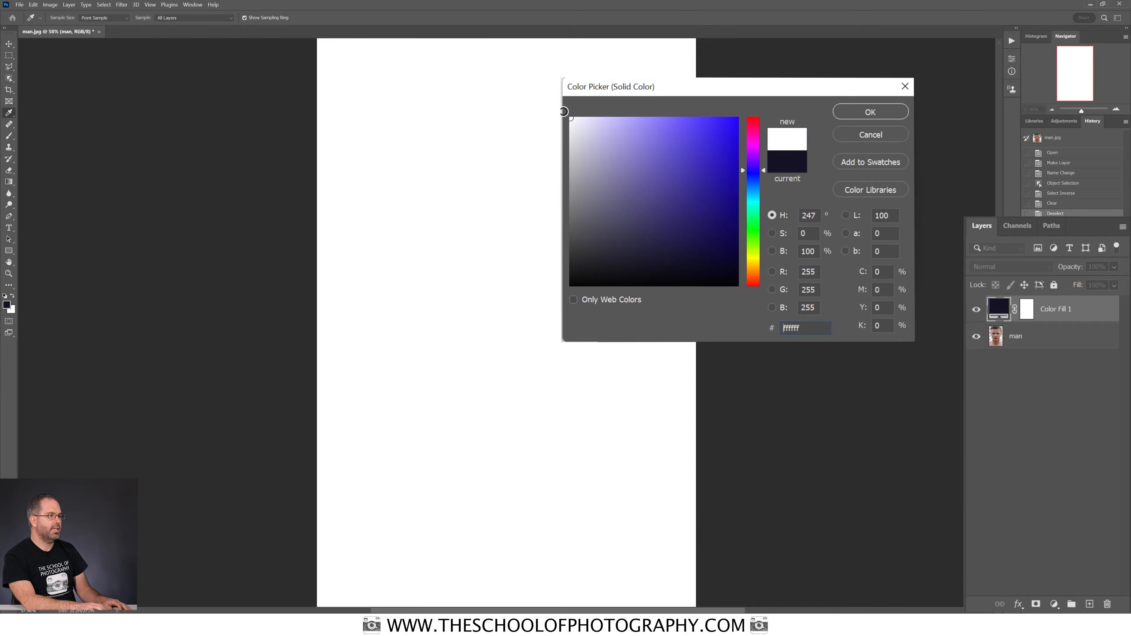
{"action": "left_click", "coordinate": [870, 114]}
{"action": "left_click_drag", "start_coordinate": [1051, 313], "coordinate": [1059, 365]}
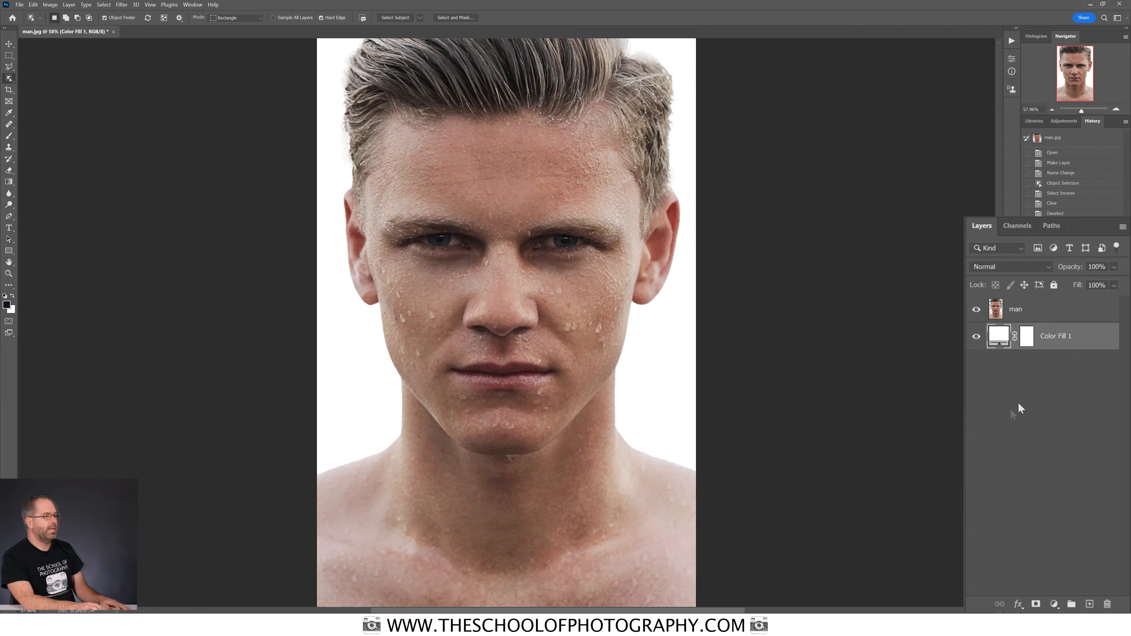
{"action": "left_click", "coordinate": [976, 311]}
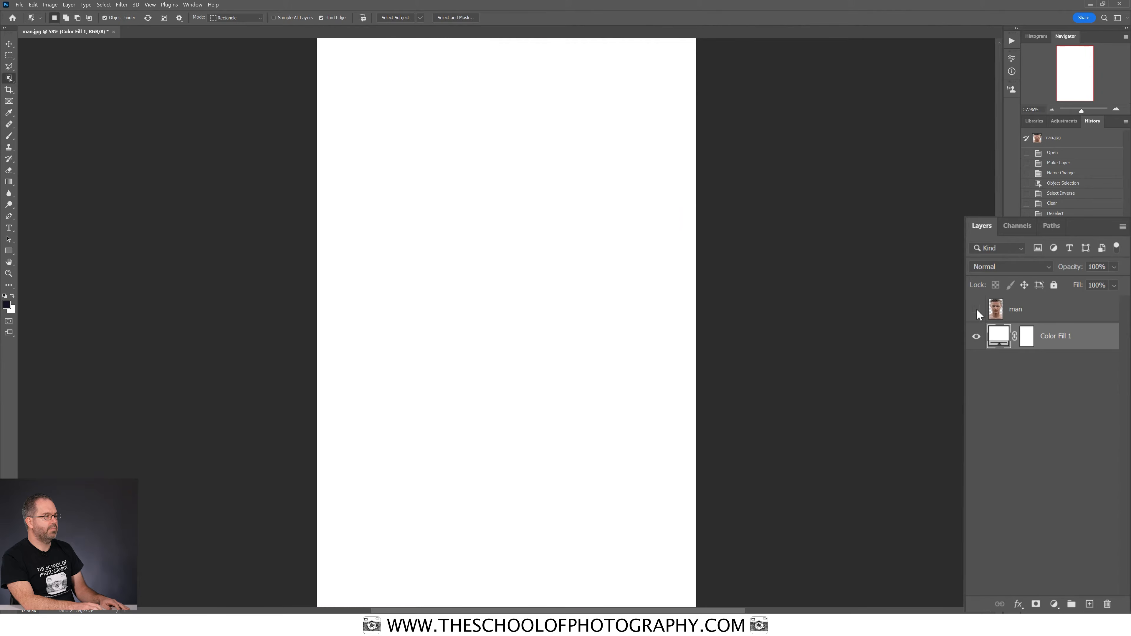
{"action": "left_click", "coordinate": [976, 309]}
{"action": "left_click", "coordinate": [977, 309]}
{"action": "left_click", "coordinate": [976, 308]}
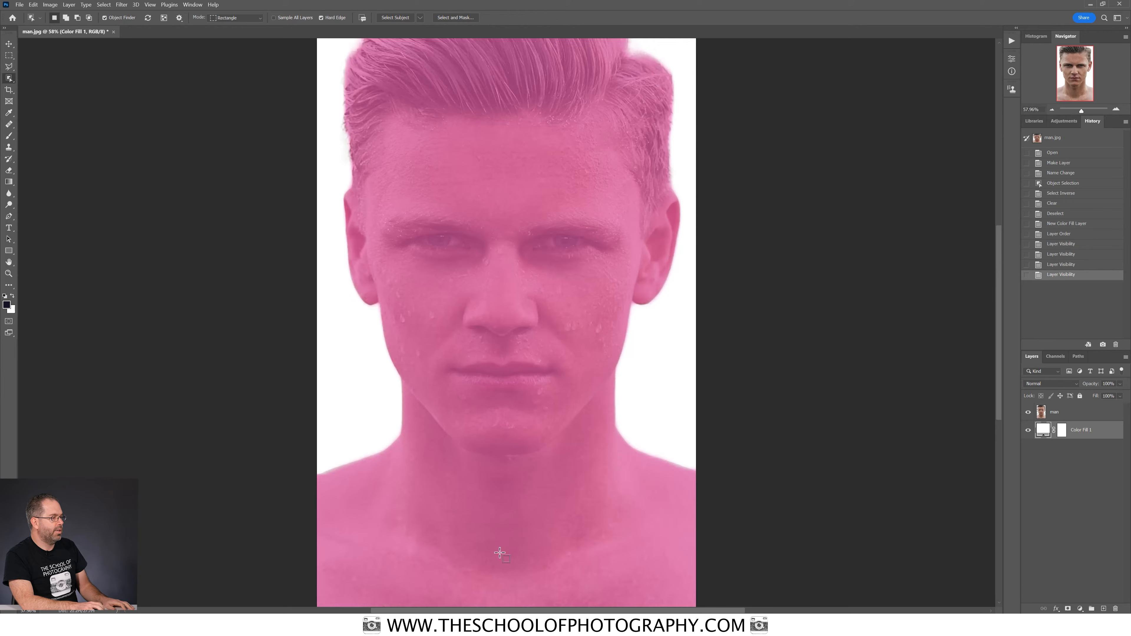
Place river.jpg from the Blend Multiple Exposures folder into the document as a layer at its default size.
{"action": "key", "text": "alt+Tab"}
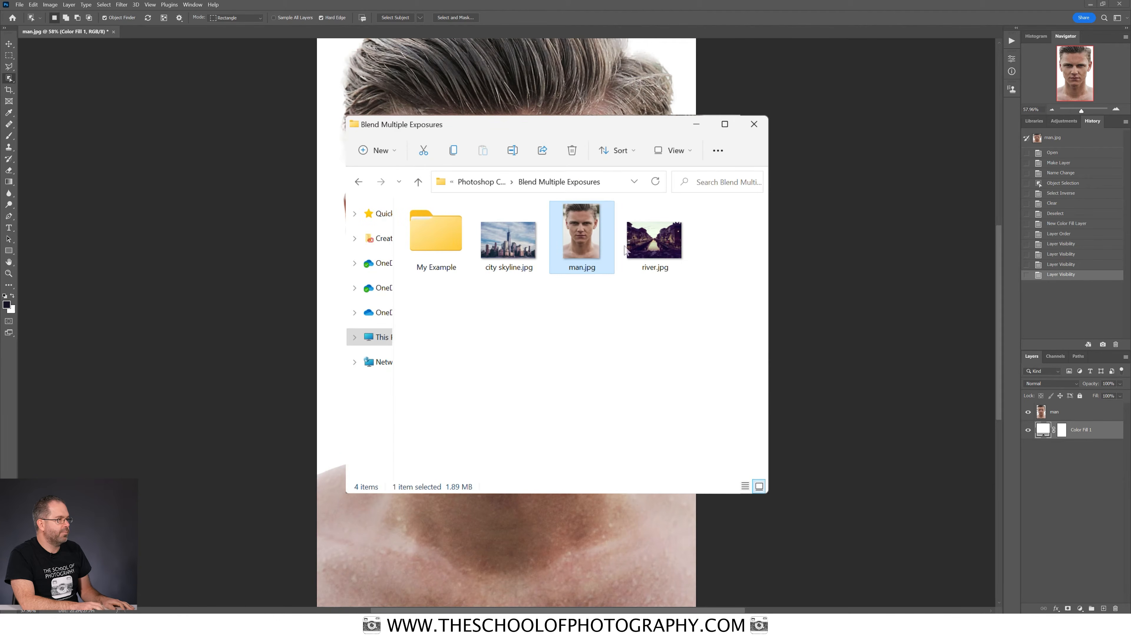
{"action": "left_click_drag", "start_coordinate": [664, 245], "coordinate": [332, 352]}
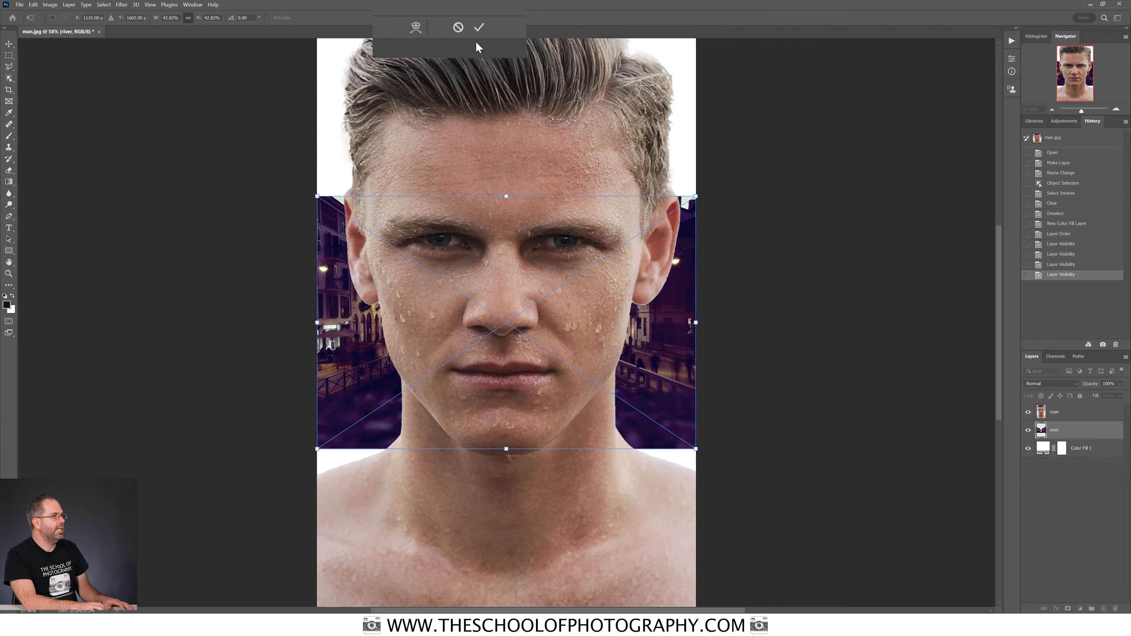
{"action": "left_click", "coordinate": [485, 27]}
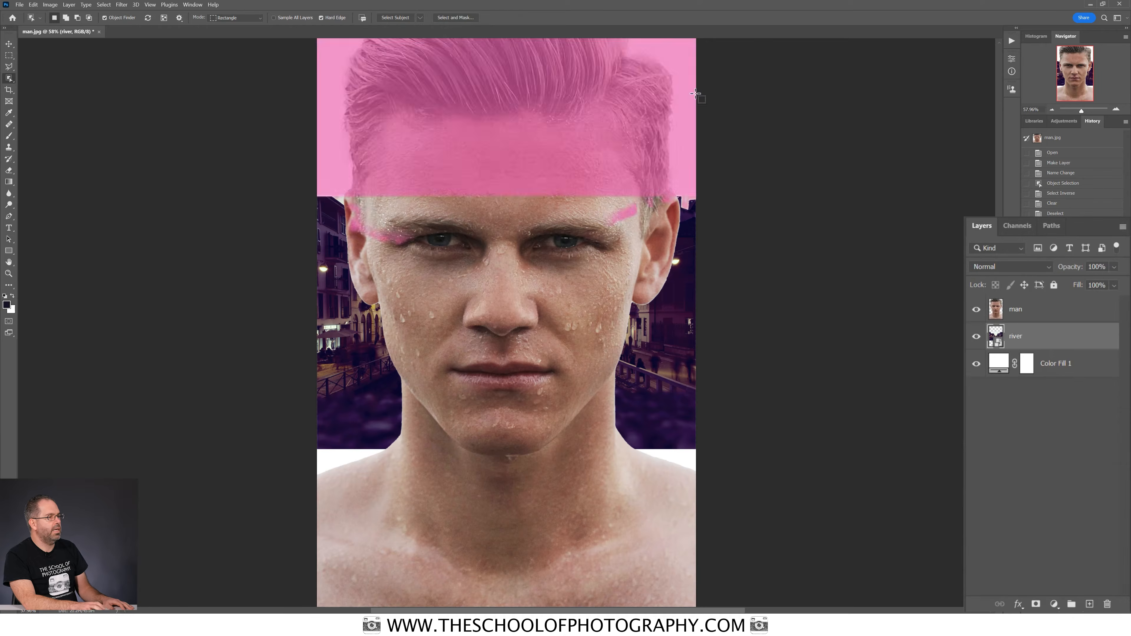
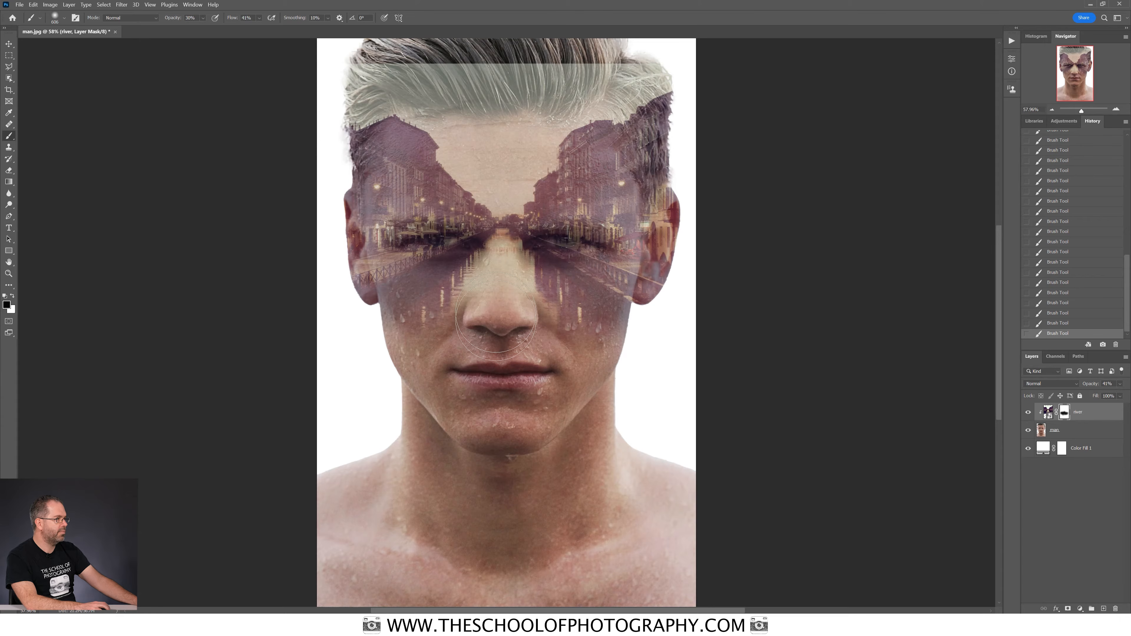
Brush black over the lower face on the river layer's mask and set the layer's opacity to 100%.
{"action": "mouse_move", "coordinate": [586, 357]}
{"action": "left_mouse_down"}
{"action": "mouse_move", "coordinate": [600, 385]}
{"action": "mouse_move", "coordinate": [636, 332]}
{"action": "mouse_move", "coordinate": [607, 329]}
{"action": "mouse_move", "coordinate": [593, 352]}
{"action": "mouse_move", "coordinate": [575, 325]}
{"action": "mouse_move", "coordinate": [569, 367]}
{"action": "left_mouse_up"}
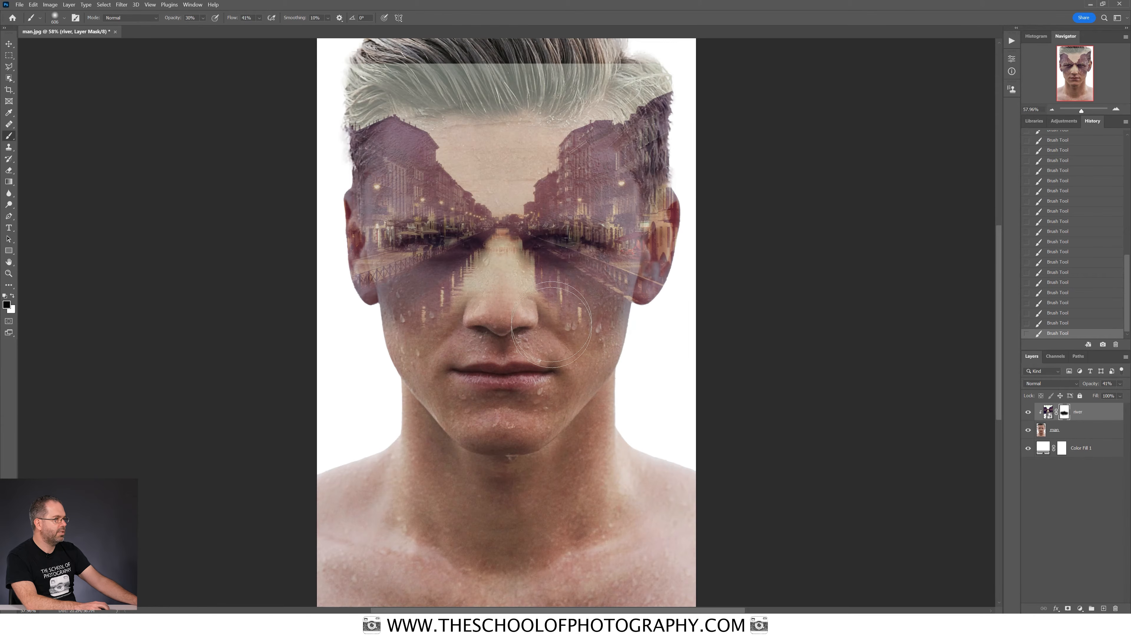
{"action": "mouse_move", "coordinate": [404, 383]}
{"action": "left_mouse_down"}
{"action": "mouse_move", "coordinate": [367, 329]}
{"action": "mouse_move", "coordinate": [381, 386]}
{"action": "left_mouse_up"}
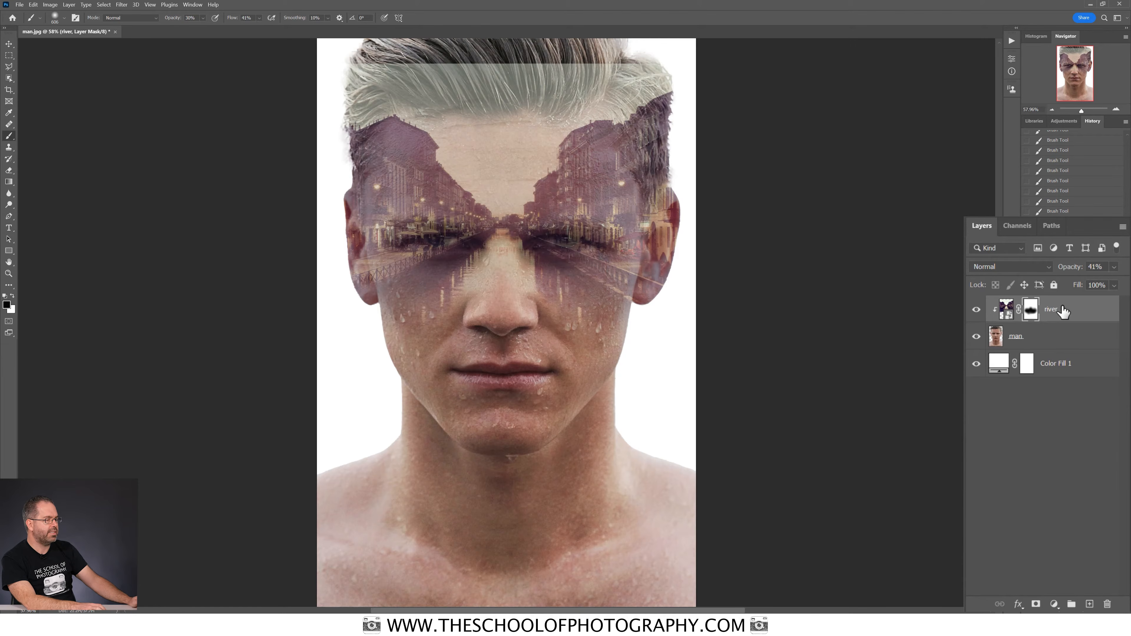
{"action": "left_click", "coordinate": [1114, 268]}
{"action": "left_click_drag", "start_coordinate": [1084, 281], "coordinate": [1129, 284]}
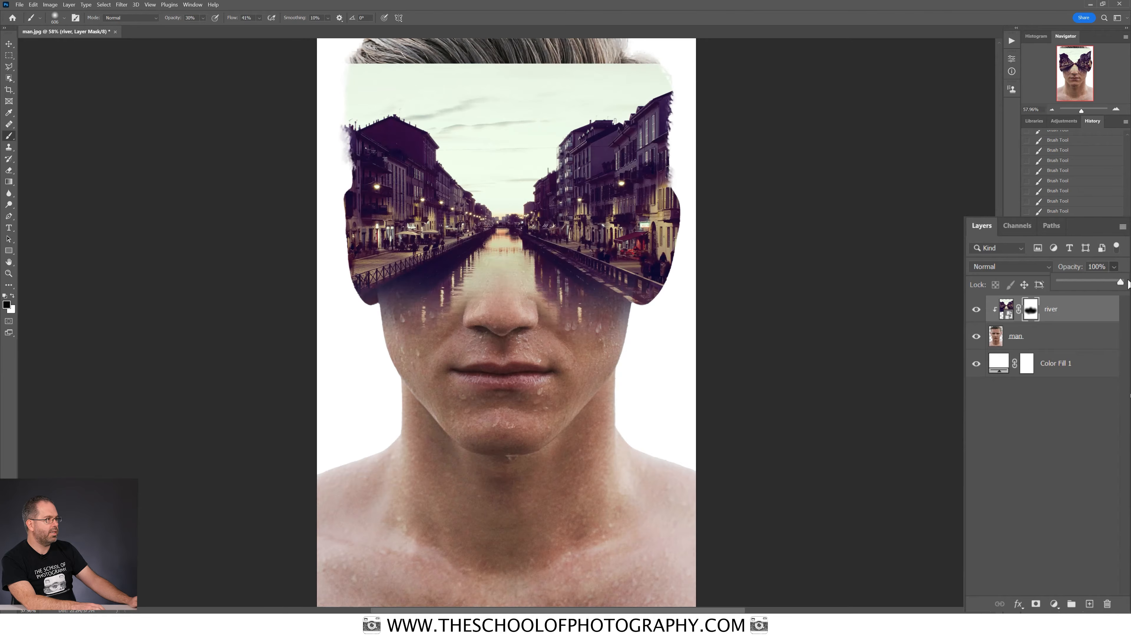
Select the sky between the buildings on the river layer's image with the Quick Selection tool.
{"action": "left_click", "coordinate": [1001, 313]}
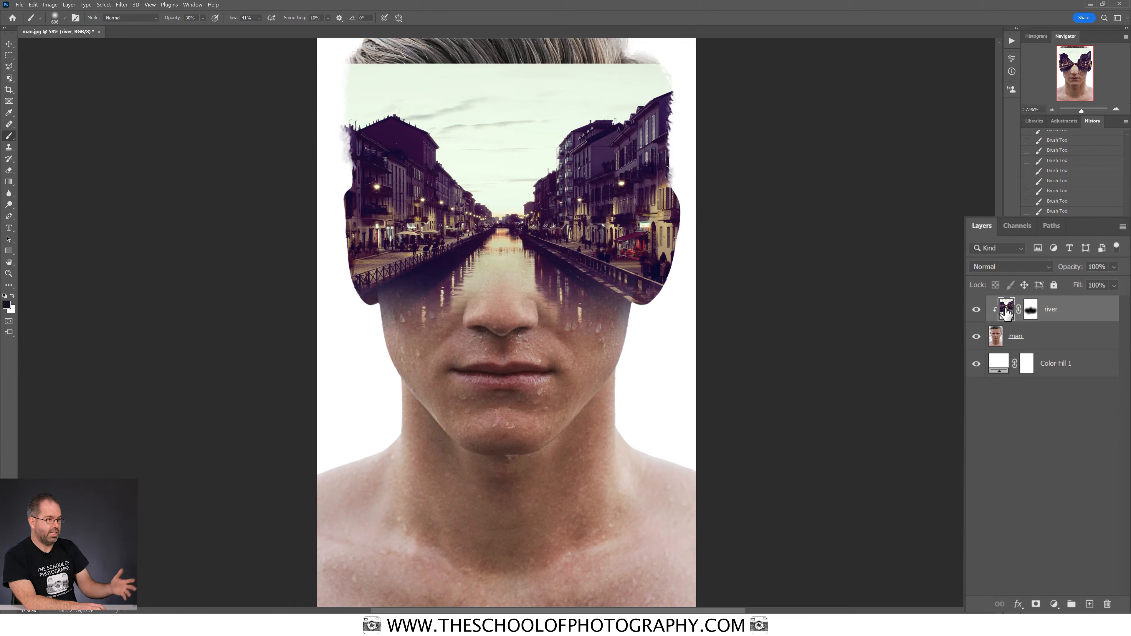
{"action": "left_click", "coordinate": [1027, 310]}
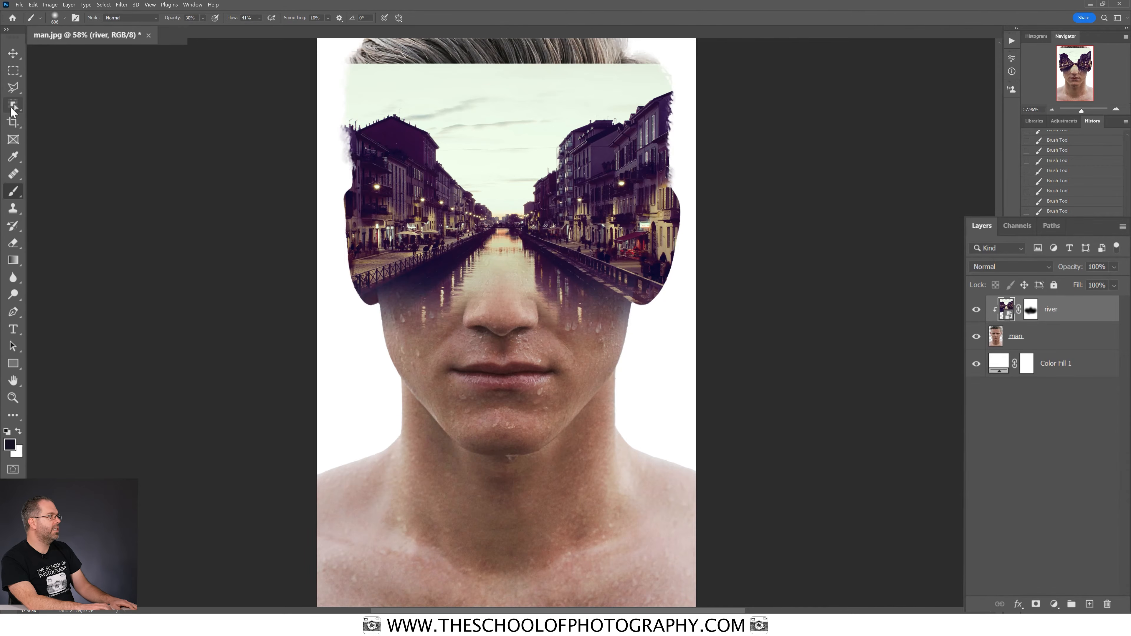
{"action": "left_click", "coordinate": [12, 109]}
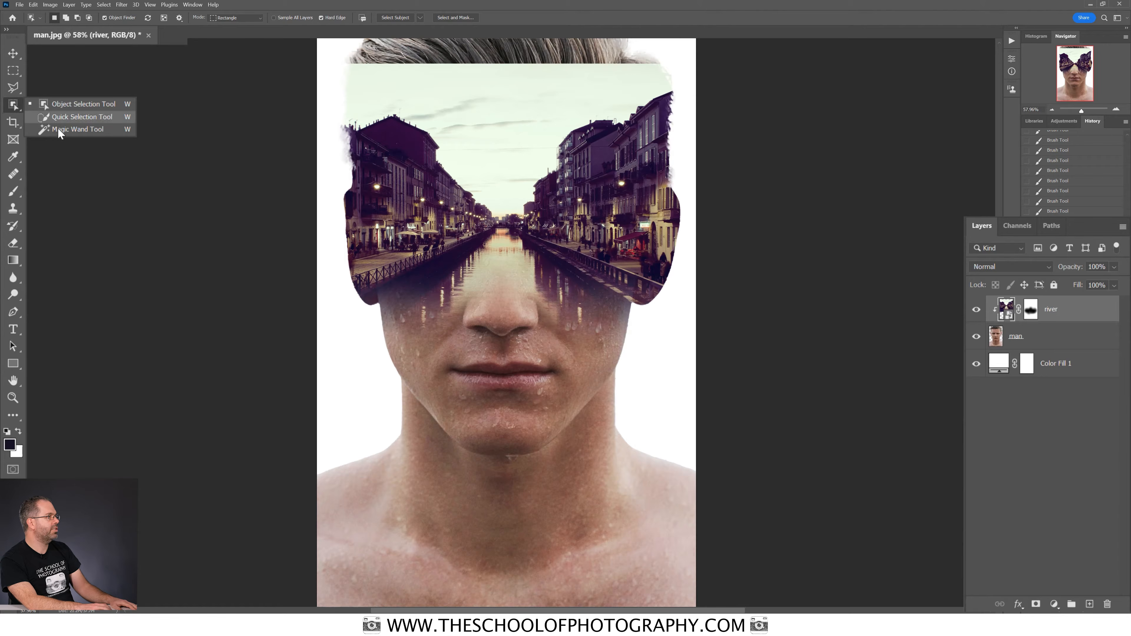
{"action": "left_click", "coordinate": [83, 117]}
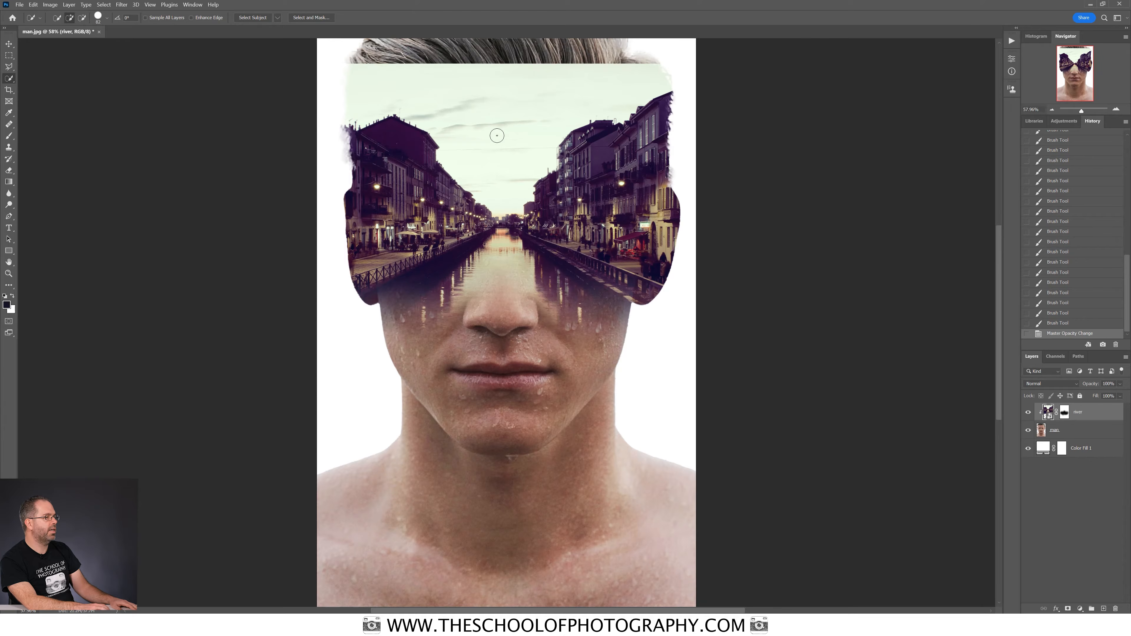
{"action": "mouse_move", "coordinate": [500, 140]}
{"action": "left_mouse_down"}
{"action": "mouse_move", "coordinate": [477, 112]}
{"action": "mouse_move", "coordinate": [611, 84]}
{"action": "left_mouse_up"}
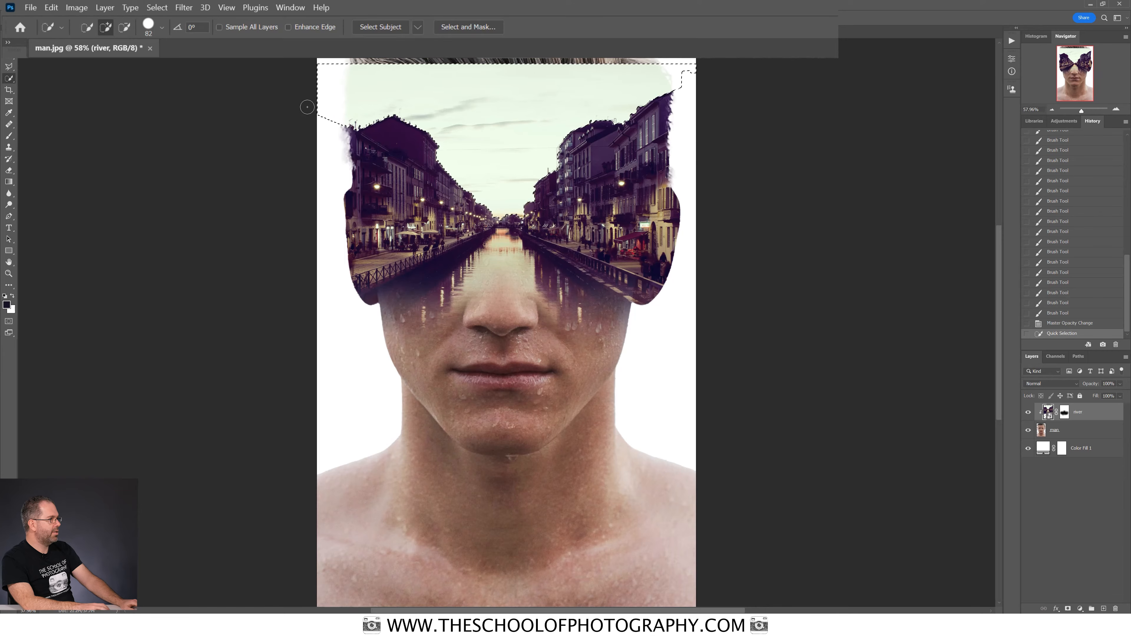
Open the sky selection in Select and Mask with the Overlay view and inspect its edge along the rooftops up close.
{"action": "left_click", "coordinate": [467, 27]}
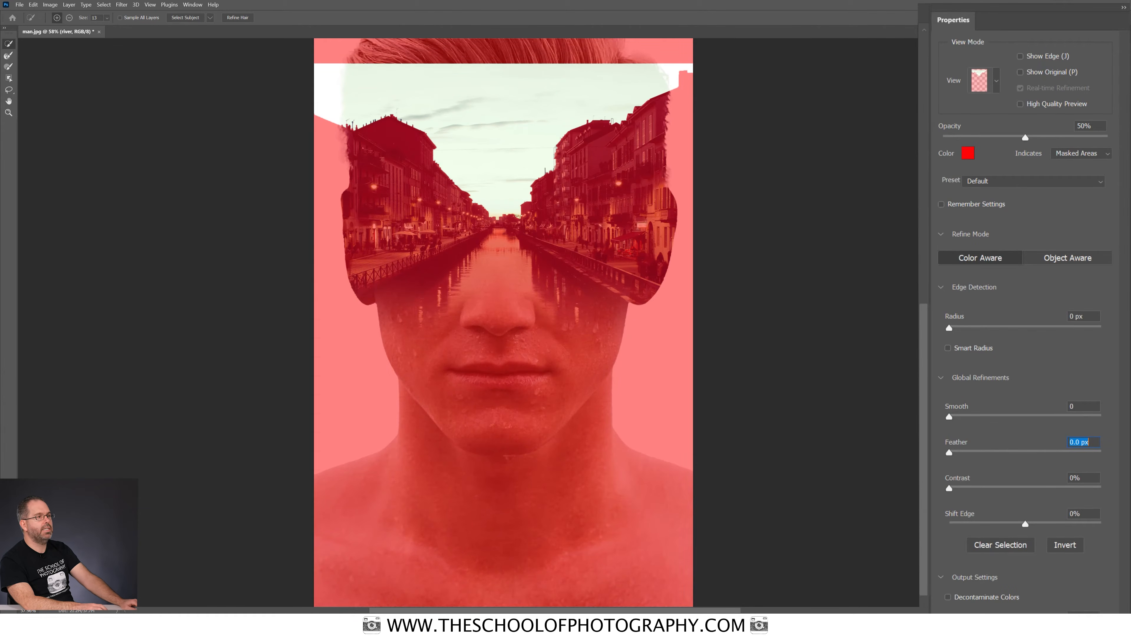
{"action": "left_click", "coordinate": [996, 81]}
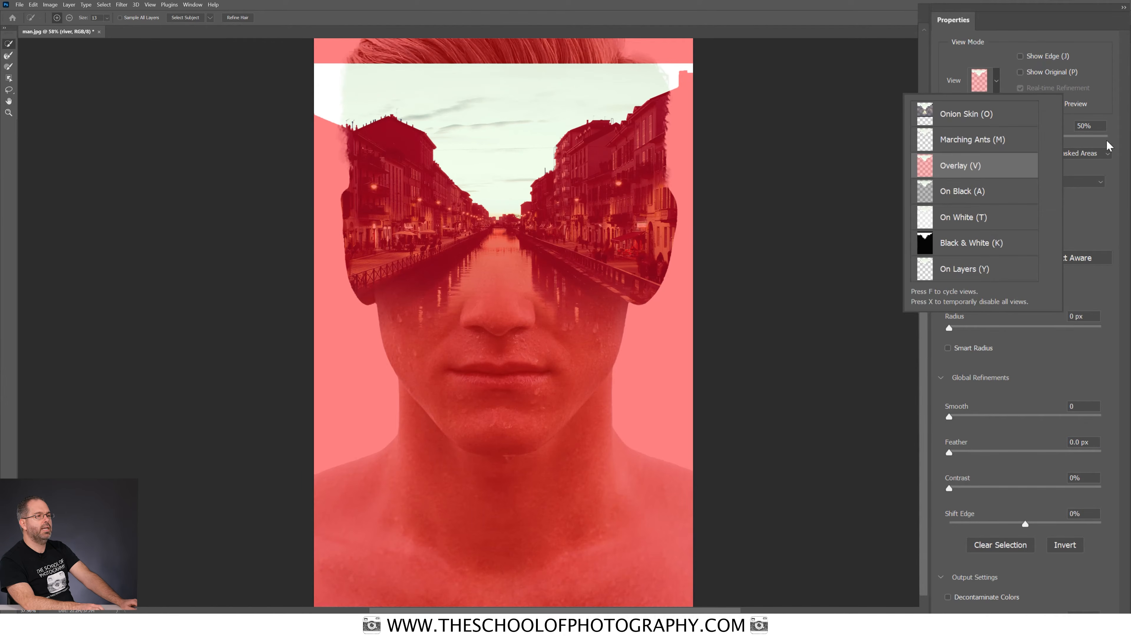
{"action": "left_click", "coordinate": [1113, 120]}
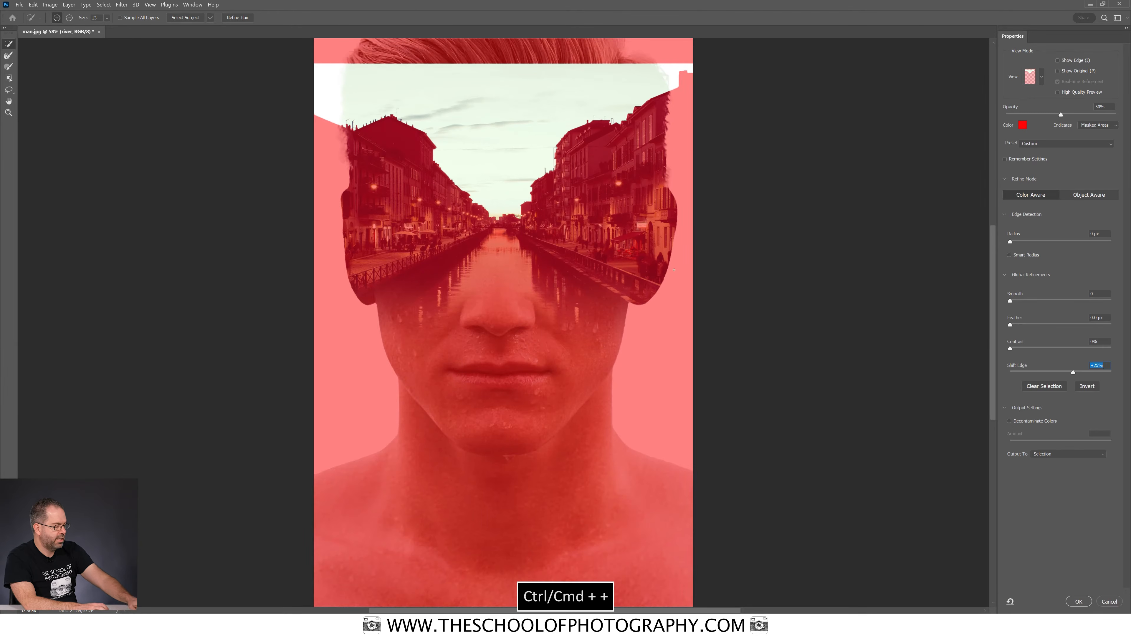
{"action": "key", "text": "ctrl+plus"}
{"action": "key", "text": "ctrl+plus"}
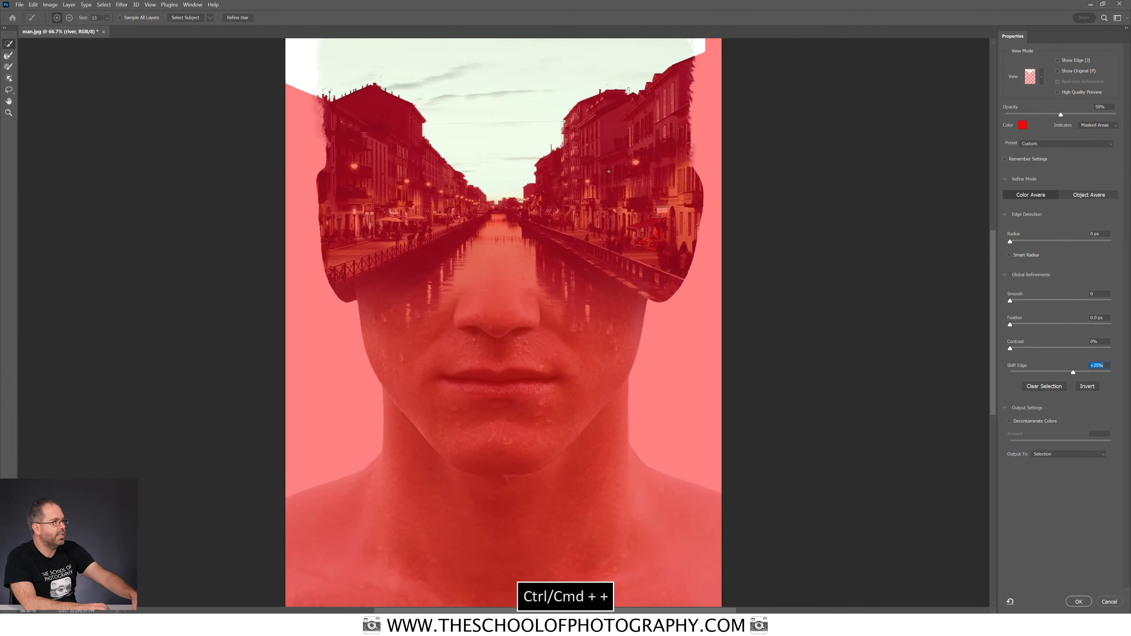
{"action": "key", "text": "ctrl+plus"}
{"action": "left_click_drag", "start_coordinate": [736, 73], "coordinate": [734, 252]}
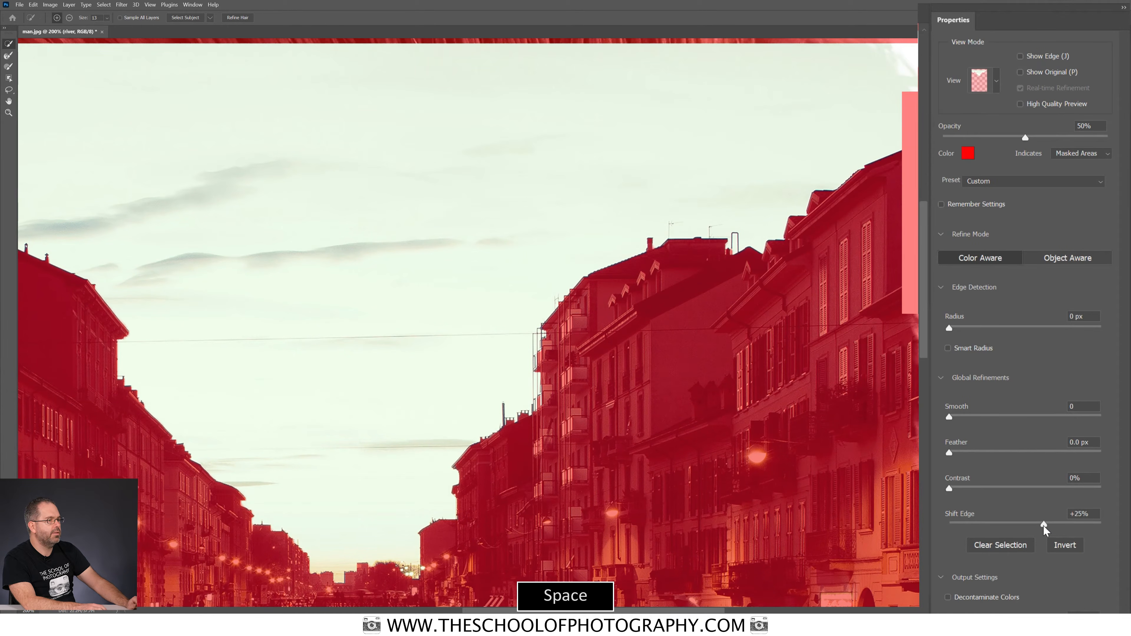
Set Shift Edge to +30% for the sky selection and output the refined result as a selection.
{"action": "left_click", "coordinate": [1044, 527]}
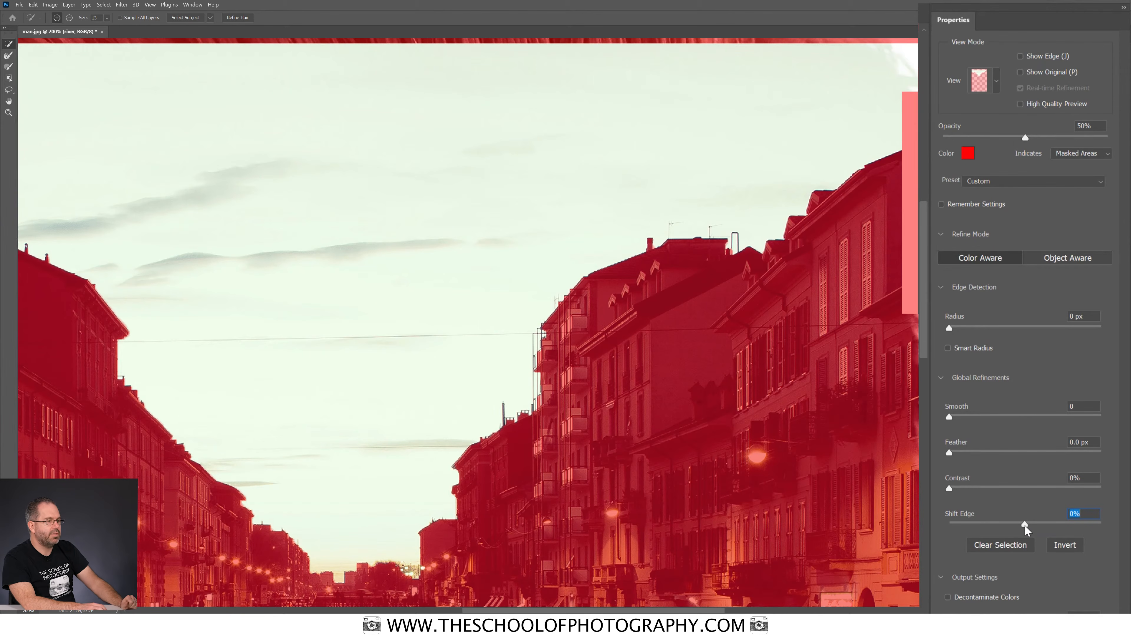
{"action": "left_click_drag", "start_coordinate": [1025, 525], "coordinate": [1077, 532]}
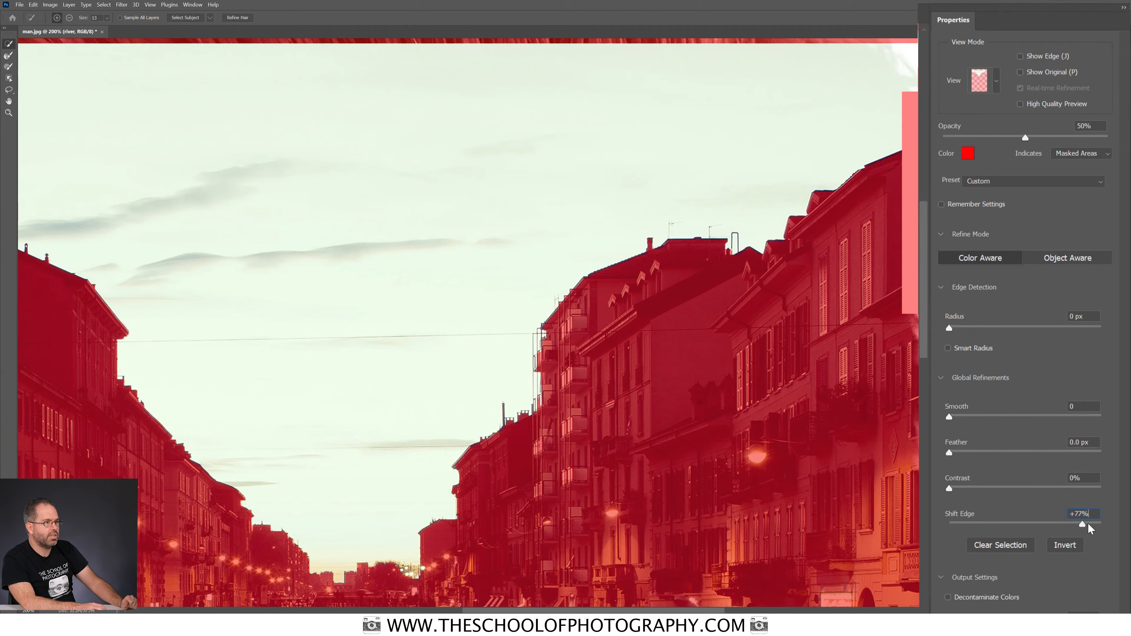
{"action": "left_click_drag", "start_coordinate": [1089, 528], "coordinate": [1046, 535]}
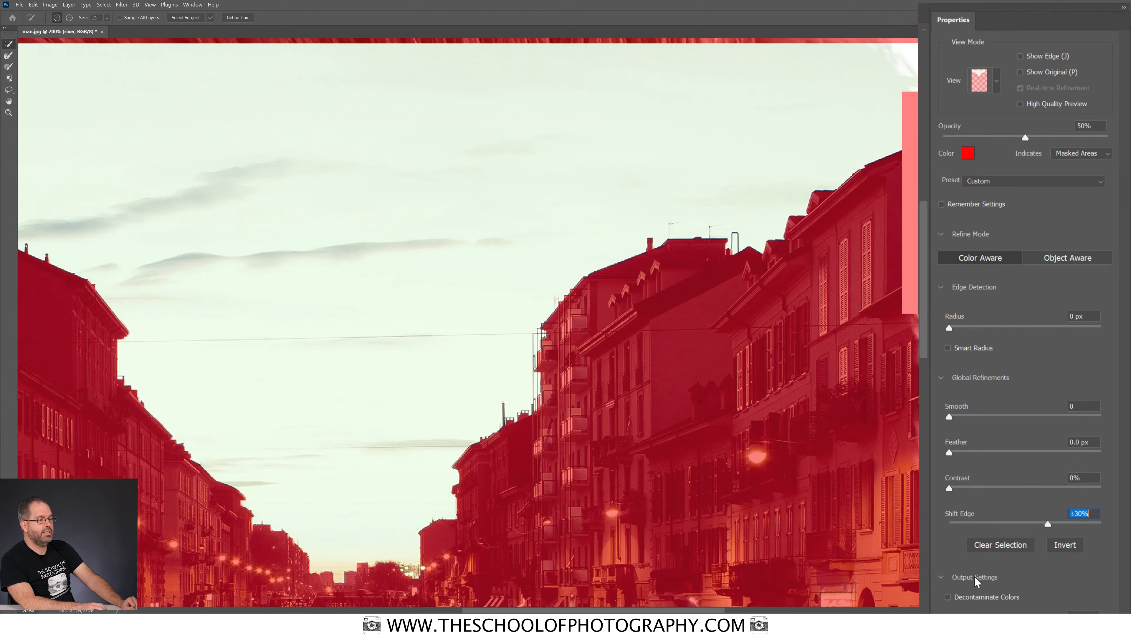
{"action": "left_click", "coordinate": [941, 577]}
{"action": "scroll", "coordinate": [991, 385], "scroll_direction": "down", "scroll_amount": 5}
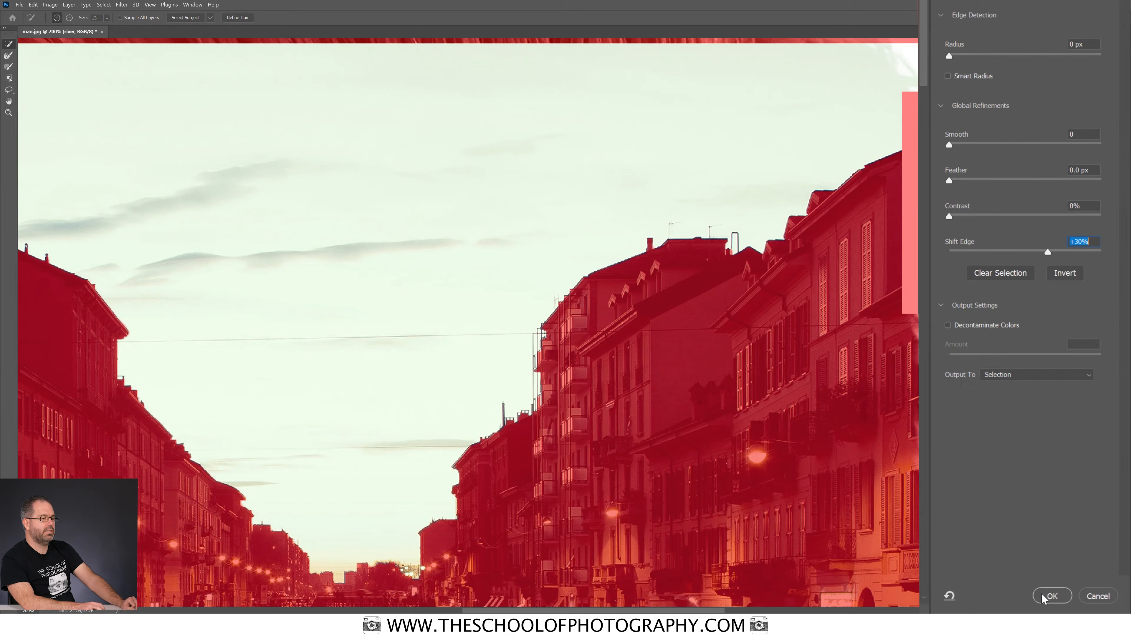
{"action": "left_click", "coordinate": [1051, 597]}
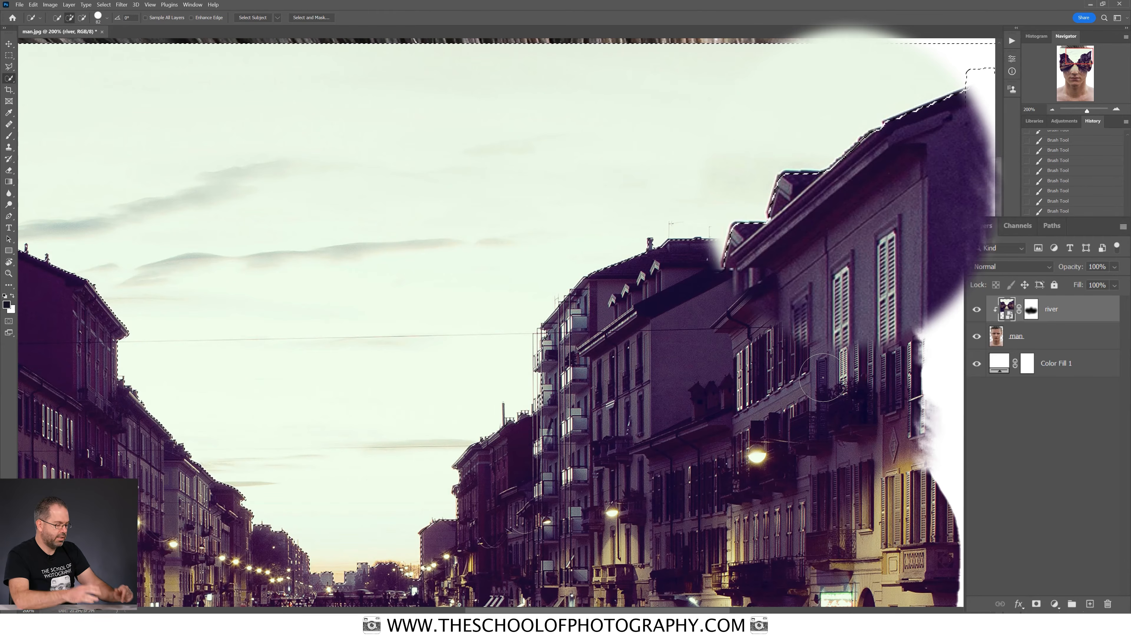
Fill the selected sky on the river layer's mask with black at 100% opacity in Normal mode and deselect.
{"action": "key", "text": "ctrl+0"}
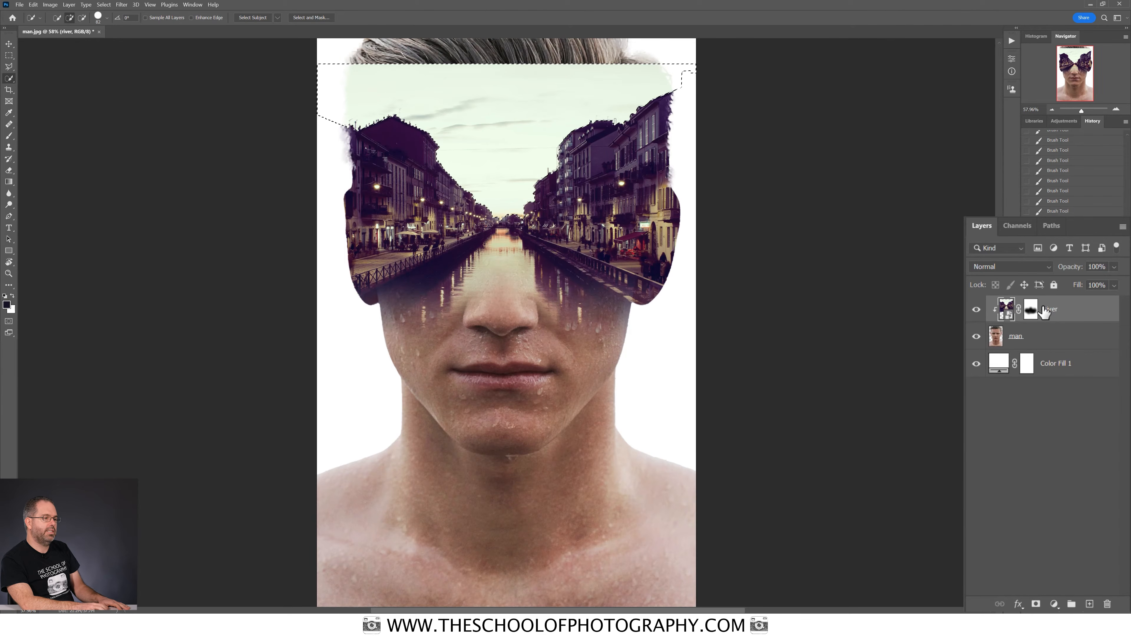
{"action": "left_click", "coordinate": [1030, 311]}
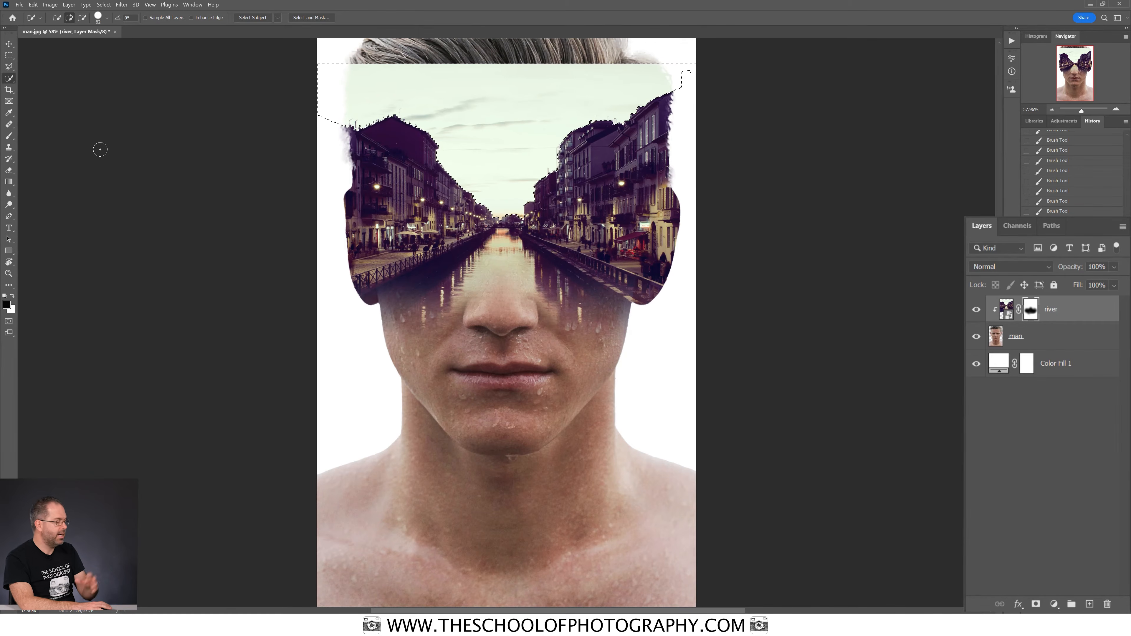
{"action": "key", "text": "shift+F5"}
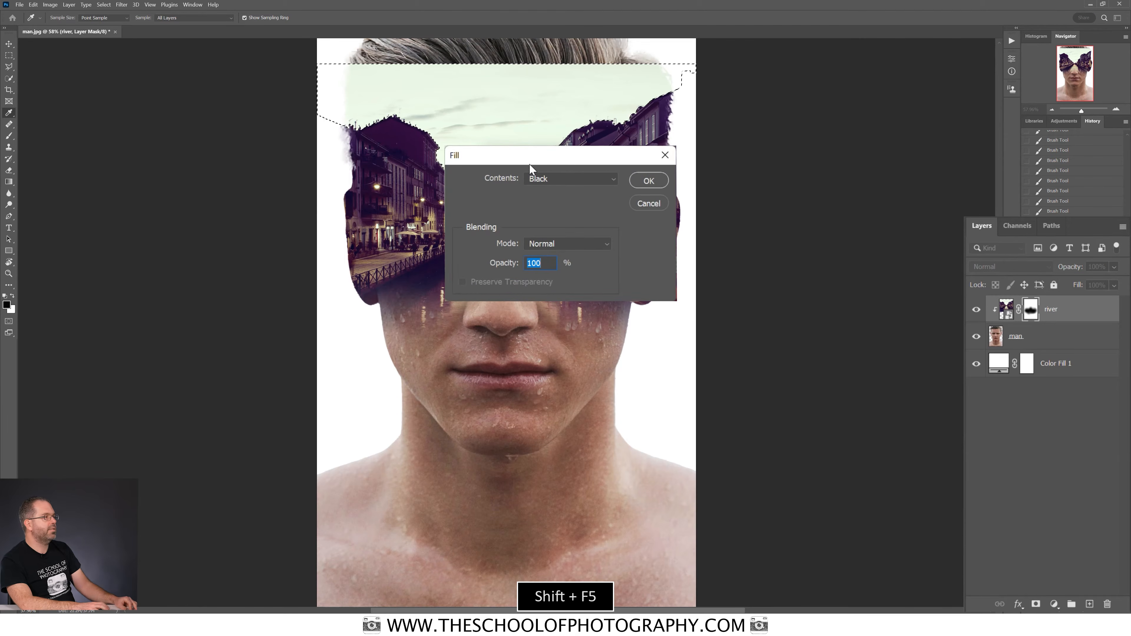
{"action": "left_click", "coordinate": [545, 180]}
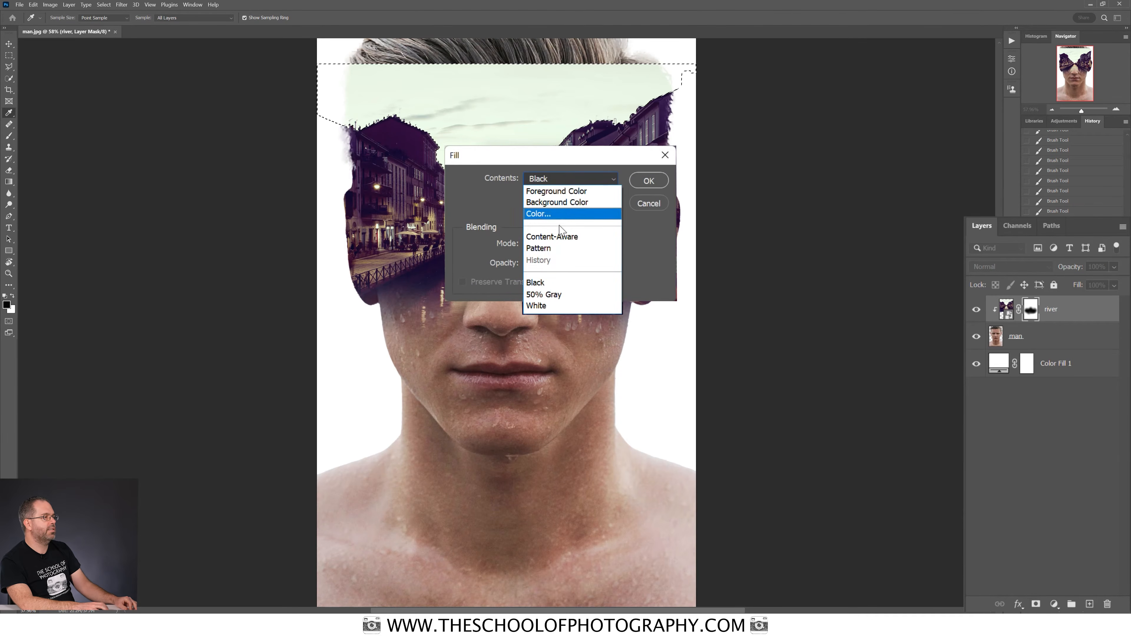
{"action": "left_click", "coordinate": [552, 285]}
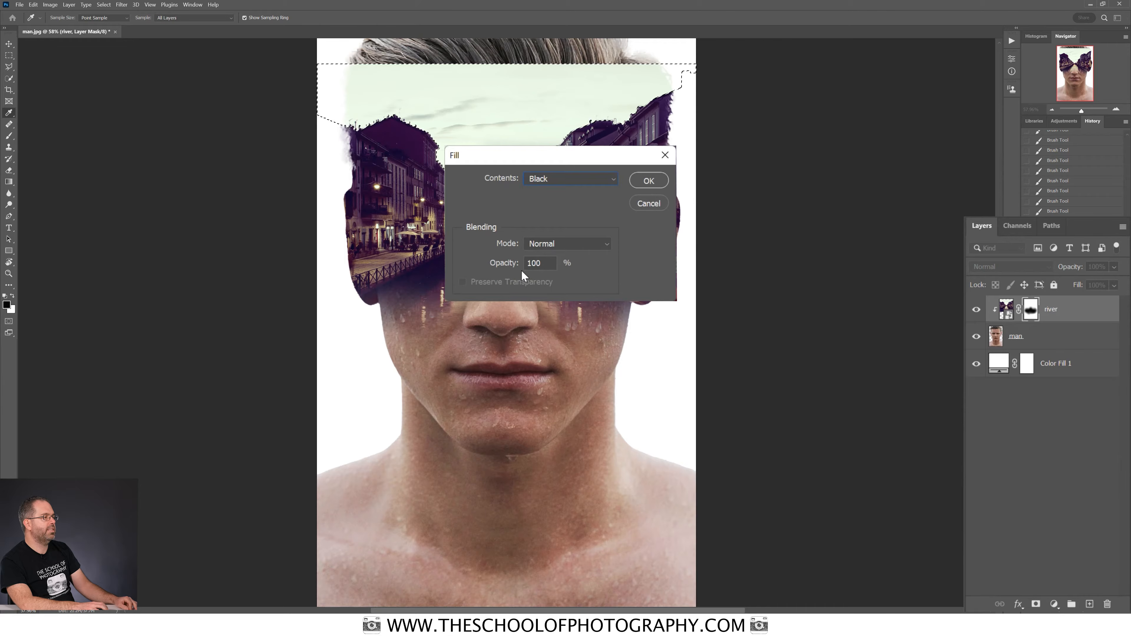
{"action": "left_click", "coordinate": [648, 181]}
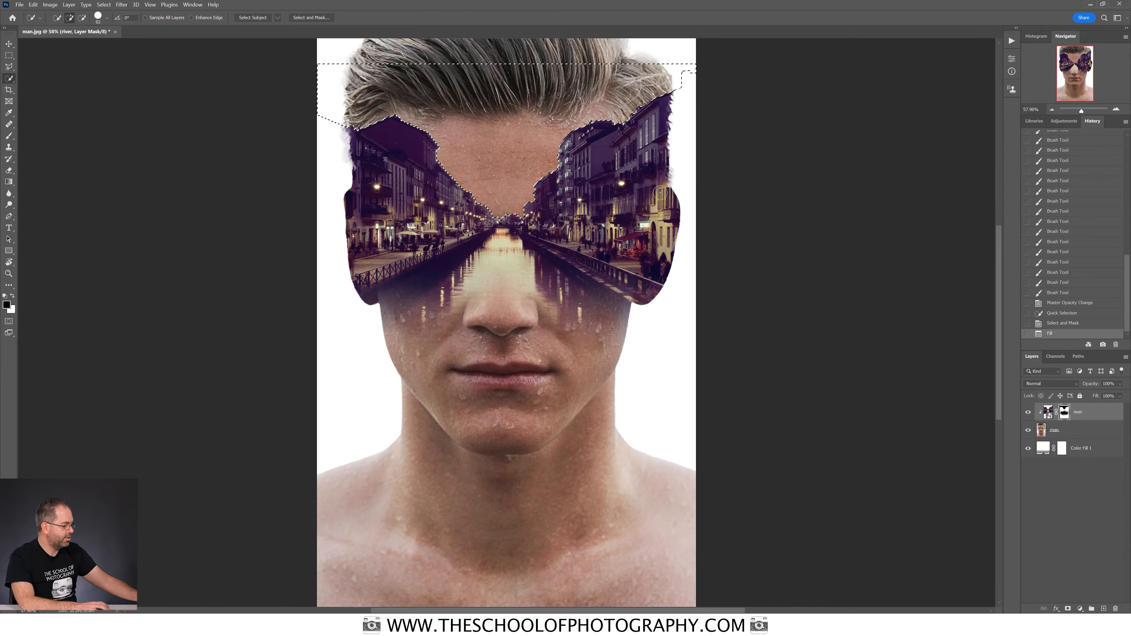
{"action": "key", "text": "ctrl+d"}
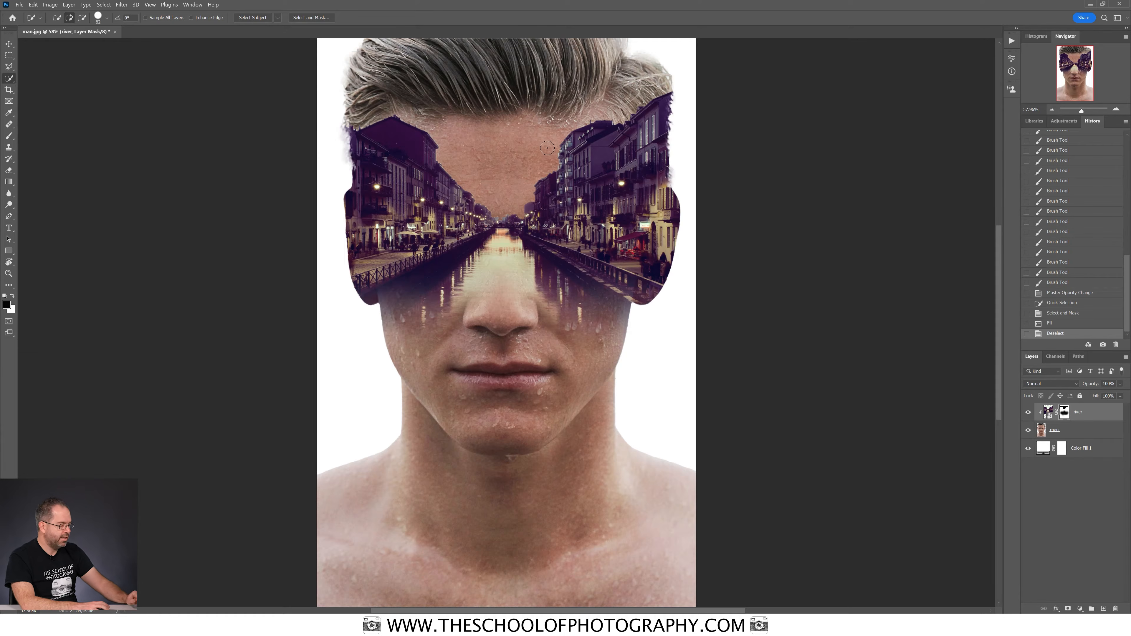
Set up the Brush tool for the river layer's mask with 100% opacity, 100% flow and a size of 277 px.
{"action": "key", "text": "ctrl+plus"}
{"action": "key", "text": "ctrl+plus"}
{"action": "key", "text": "ctrl+plus"}
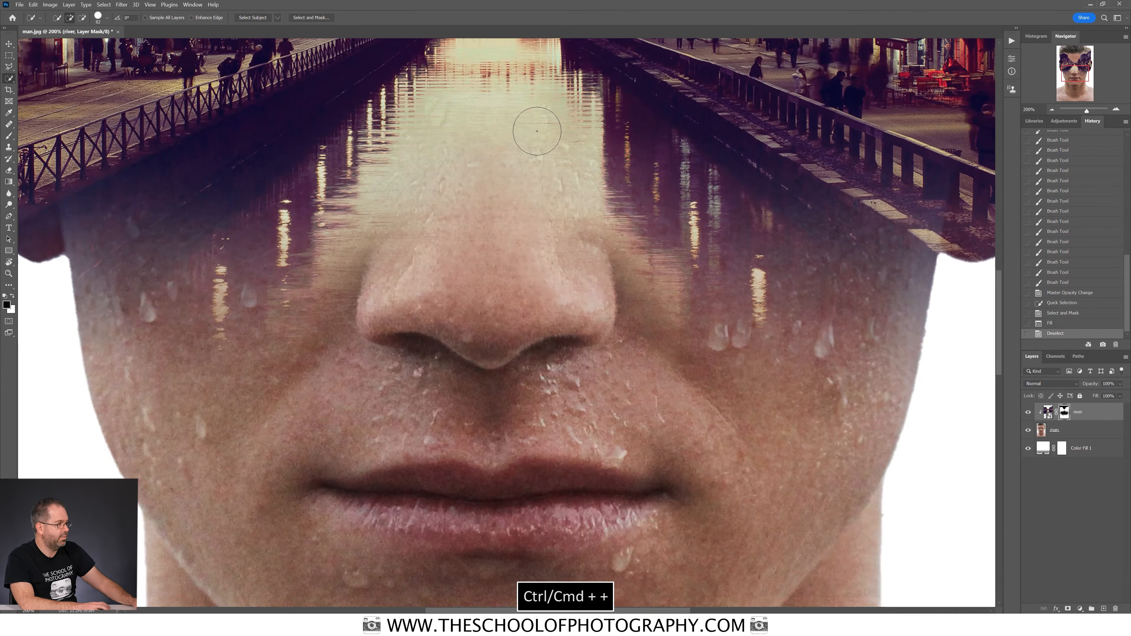
{"action": "left_click_drag", "start_coordinate": [499, 103], "coordinate": [575, 401]}
{"action": "left_click_drag", "start_coordinate": [472, 194], "coordinate": [578, 306]}
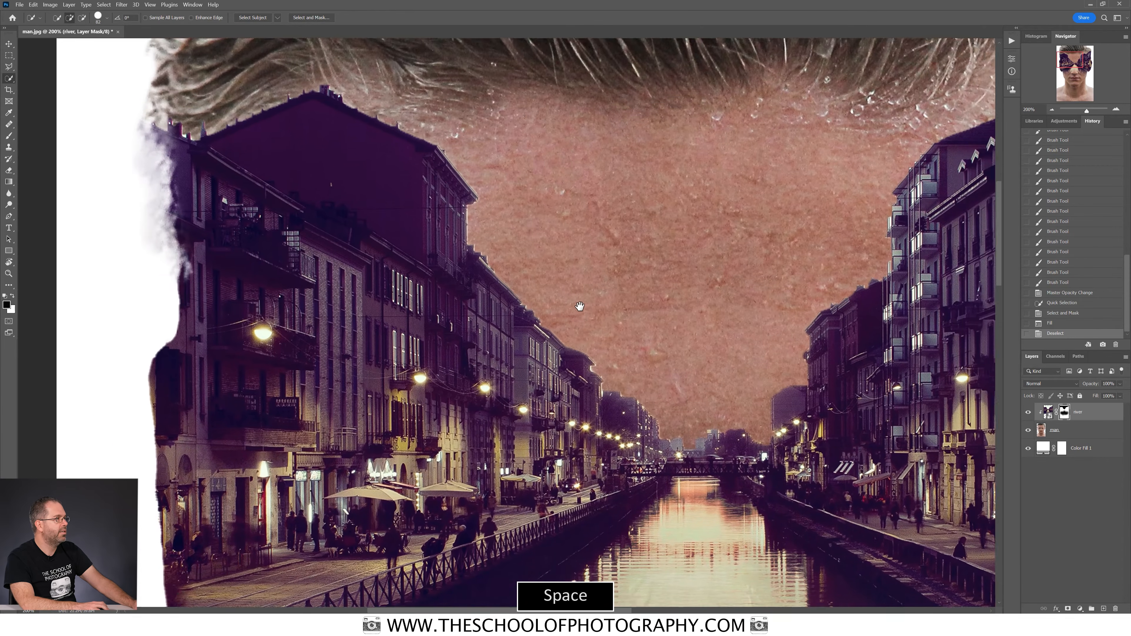
{"action": "left_click_drag", "start_coordinate": [572, 198], "coordinate": [604, 321]}
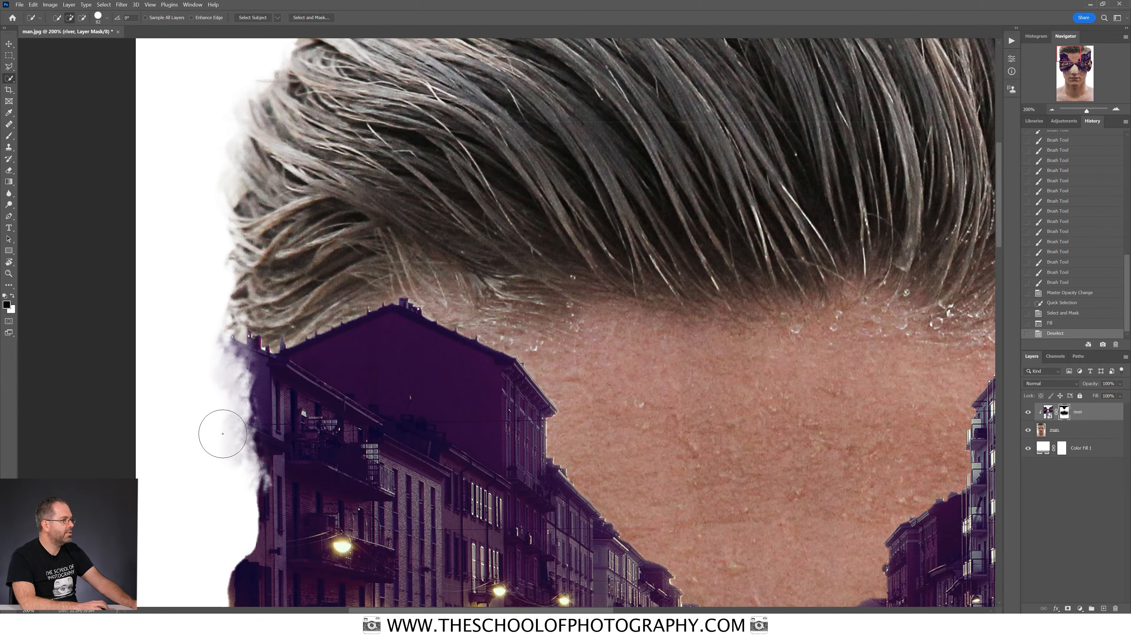
{"action": "left_click_drag", "start_coordinate": [702, 233], "coordinate": [672, 354]}
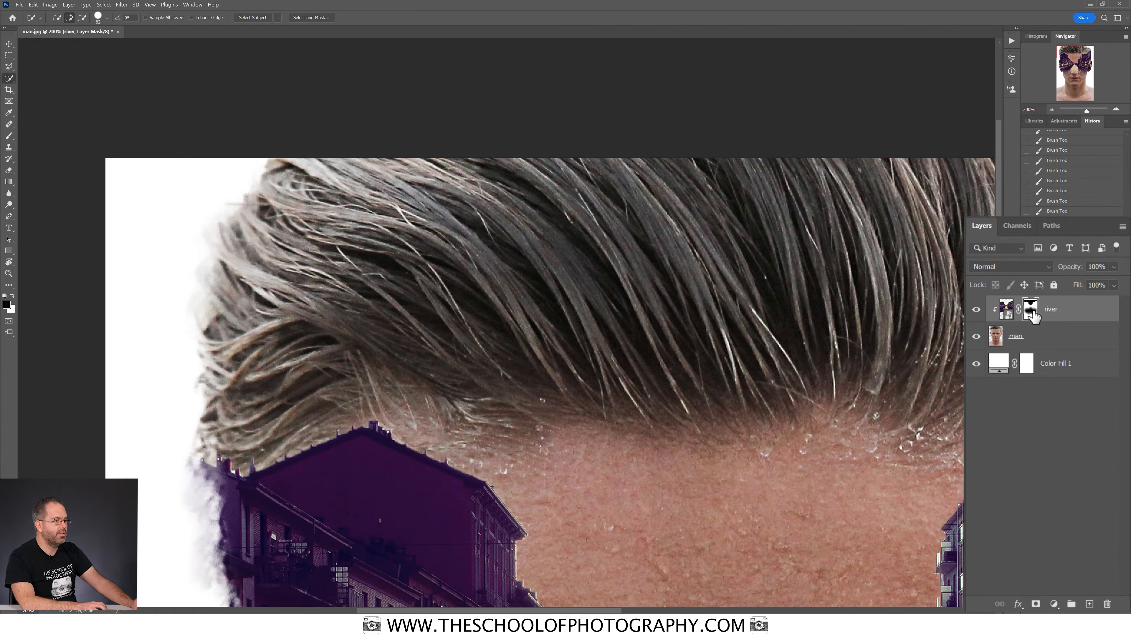
{"action": "left_click", "coordinate": [10, 137]}
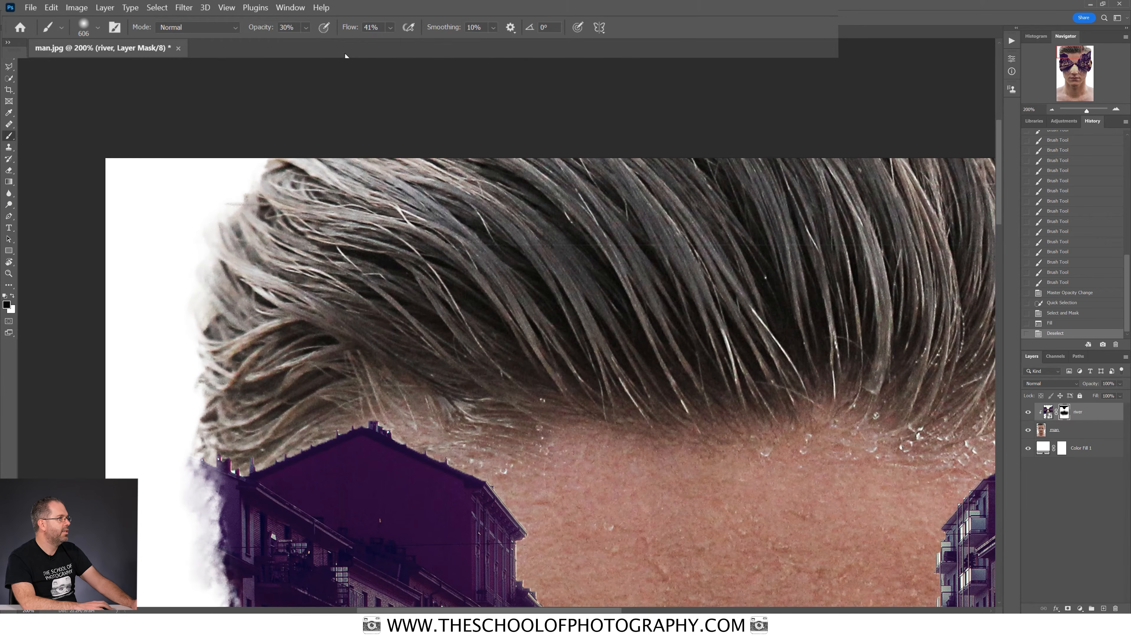
{"action": "left_click_drag", "start_coordinate": [349, 48], "coordinate": [504, 51]}
{"action": "left_click", "coordinate": [391, 29]}
{"action": "right_click", "coordinate": [557, 375], "text": "alt"}
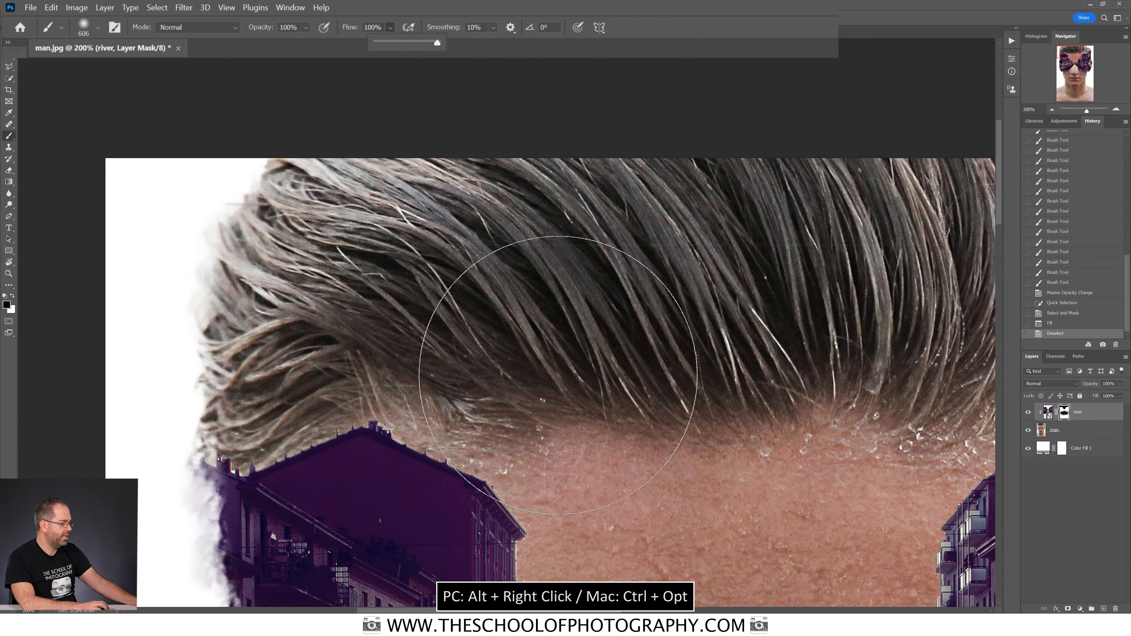
{"action": "mouse_move", "coordinate": [616, 377]}
{"action": "left_mouse_down"}
{"action": "mouse_move", "coordinate": [390, 355]}
{"action": "mouse_move", "coordinate": [489, 278]}
{"action": "mouse_move", "coordinate": [498, 428]}
{"action": "mouse_move", "coordinate": [488, 417]}
{"action": "mouse_move", "coordinate": [524, 363]}
{"action": "mouse_move", "coordinate": [487, 356]}
{"action": "mouse_move", "coordinate": [490, 394]}
{"action": "mouse_move", "coordinate": [502, 378]}
{"action": "left_mouse_up"}
Brush black with a 115 px brush along the outer edge of the left buildings on the river layer's mask.
{"action": "key", "text": "space"}
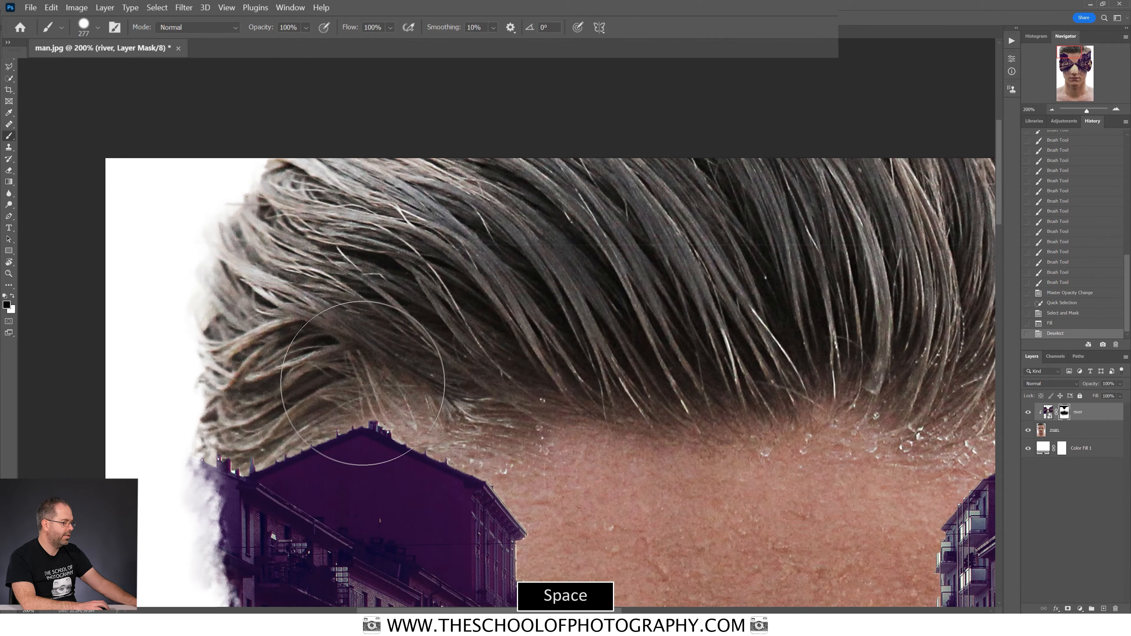
{"action": "left_click_drag", "start_coordinate": [423, 360], "coordinate": [675, 195]}
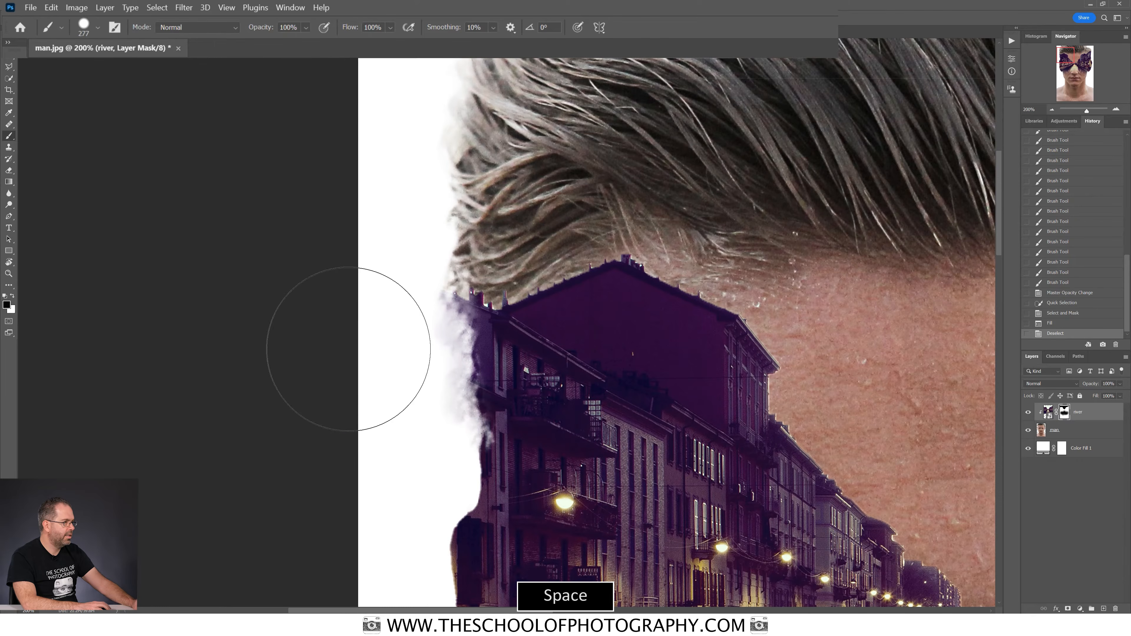
{"action": "mouse_move", "coordinate": [375, 356]}
{"action": "left_mouse_down"}
{"action": "mouse_move", "coordinate": [393, 363]}
{"action": "mouse_move", "coordinate": [323, 354]}
{"action": "left_mouse_up"}
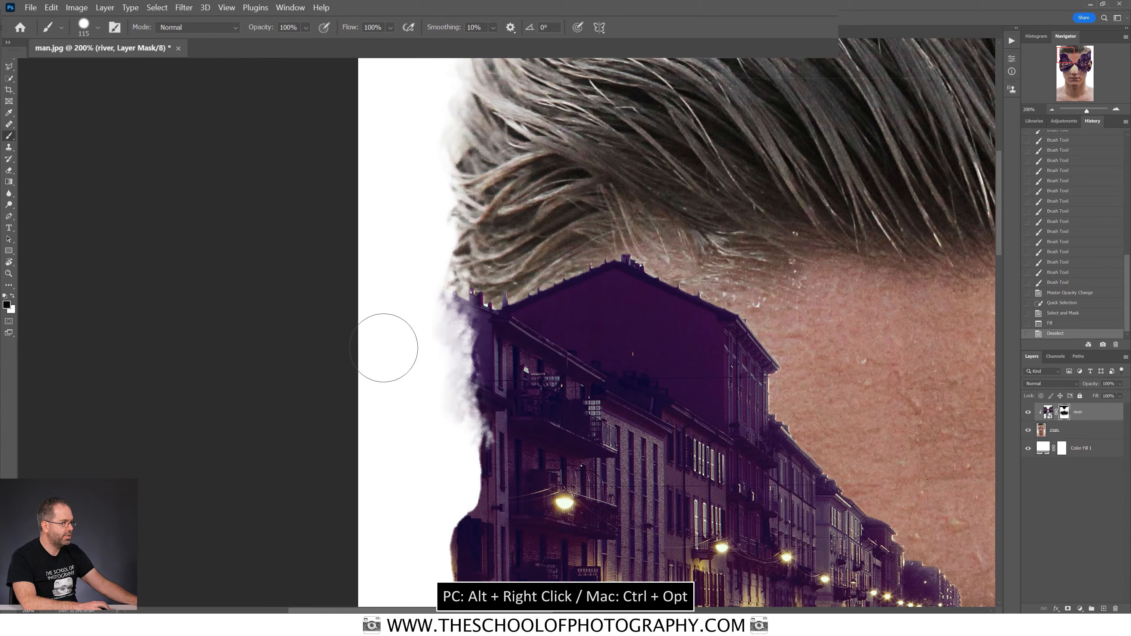
{"action": "left_click", "coordinate": [422, 316]}
{"action": "left_click", "coordinate": [423, 339]}
{"action": "left_click", "coordinate": [426, 347]}
{"action": "left_click", "coordinate": [431, 359]}
{"action": "left_click", "coordinate": [431, 369]}
{"action": "left_click", "coordinate": [433, 384]}
{"action": "left_click", "coordinate": [434, 397]}
{"action": "left_click", "coordinate": [435, 405]}
{"action": "left_click", "coordinate": [437, 410]}
{"action": "left_click", "coordinate": [441, 436]}
{"action": "left_click", "coordinate": [440, 421]}
{"action": "left_click", "coordinate": [437, 404]}
{"action": "left_click", "coordinate": [433, 398]}
{"action": "left_click", "coordinate": [429, 391]}
{"action": "right_click", "coordinate": [434, 397]}
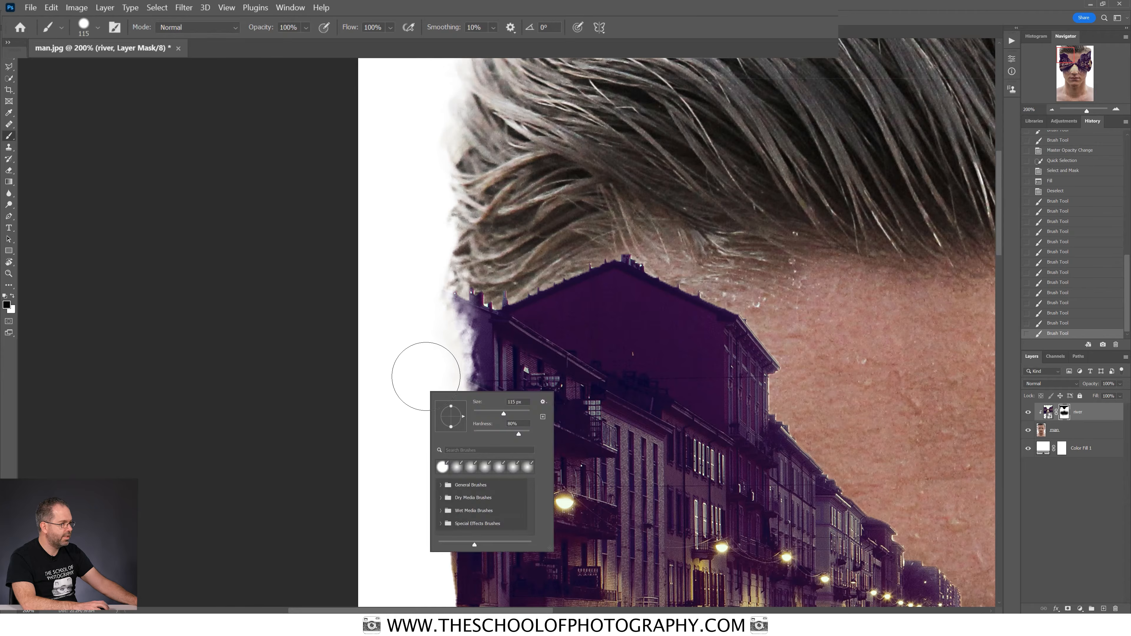
{"action": "key", "text": "Return"}
Clean up the haze close to the left building's outer wall on the river mask with a 41 px black brush.
{"action": "mouse_move", "coordinate": [435, 395]}
{"action": "left_mouse_down"}
{"action": "mouse_move", "coordinate": [459, 395]}
{"action": "mouse_move", "coordinate": [399, 387]}
{"action": "left_mouse_up"}
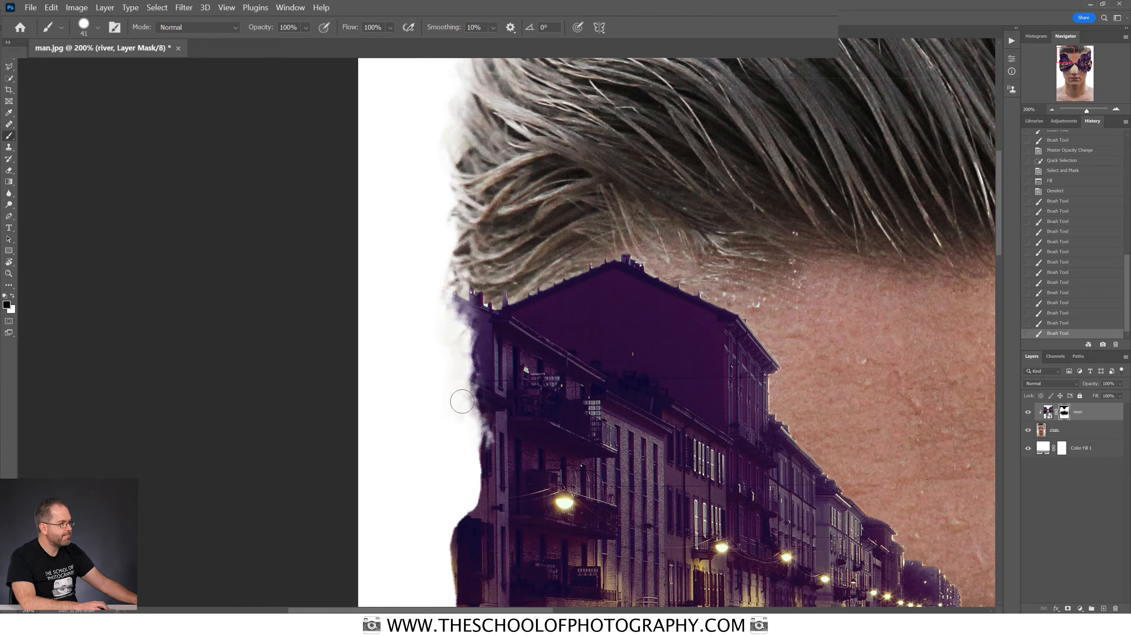
{"action": "left_click", "coordinate": [451, 328]}
{"action": "left_click", "coordinate": [452, 343]}
{"action": "left_click", "coordinate": [453, 364]}
{"action": "left_click", "coordinate": [455, 386]}
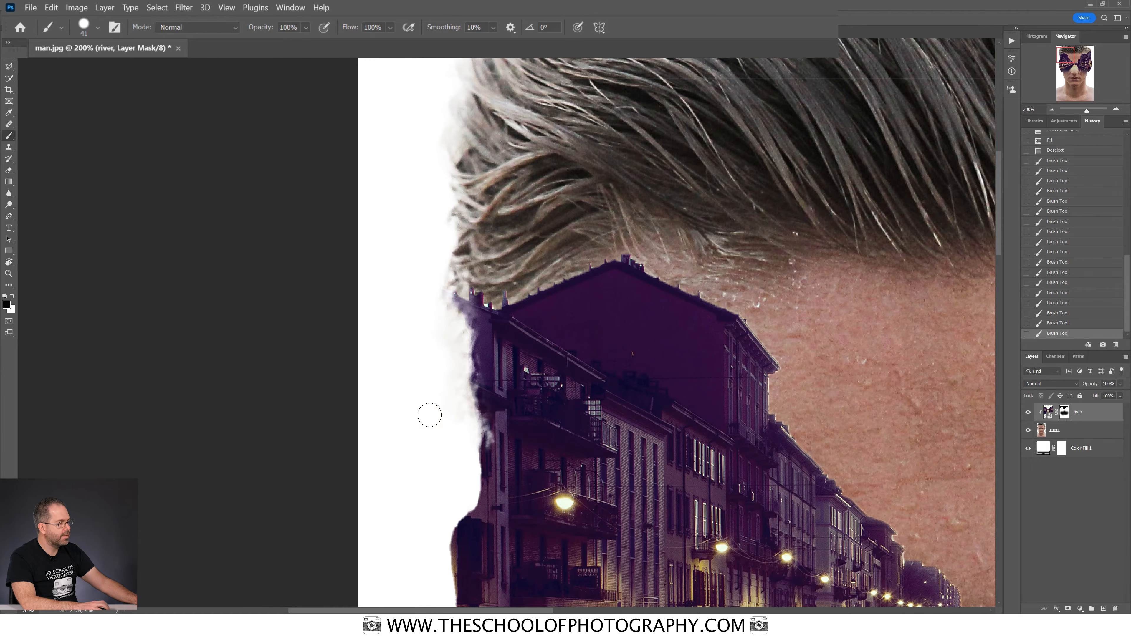
Dab black over the hair on the river layer's mask and enlarge the brush to 135 px for the right-hand edge.
{"action": "key", "text": "space"}
{"action": "left_click_drag", "start_coordinate": [849, 187], "coordinate": [782, 321]}
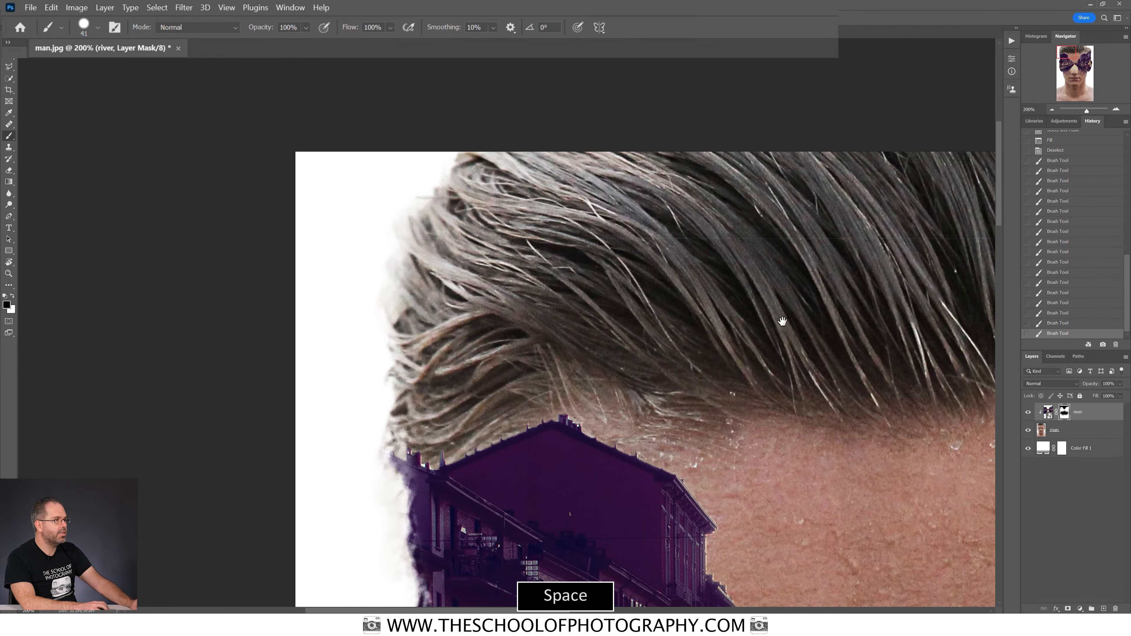
{"action": "left_click", "coordinate": [621, 235]}
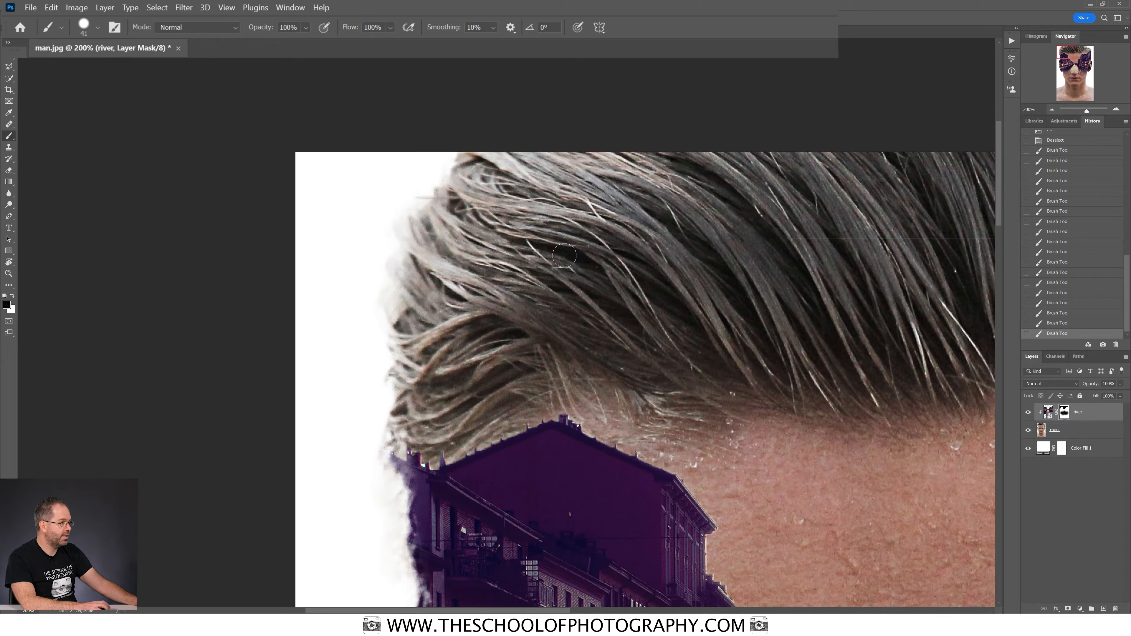
{"action": "left_click_drag", "start_coordinate": [565, 256], "coordinate": [609, 270]}
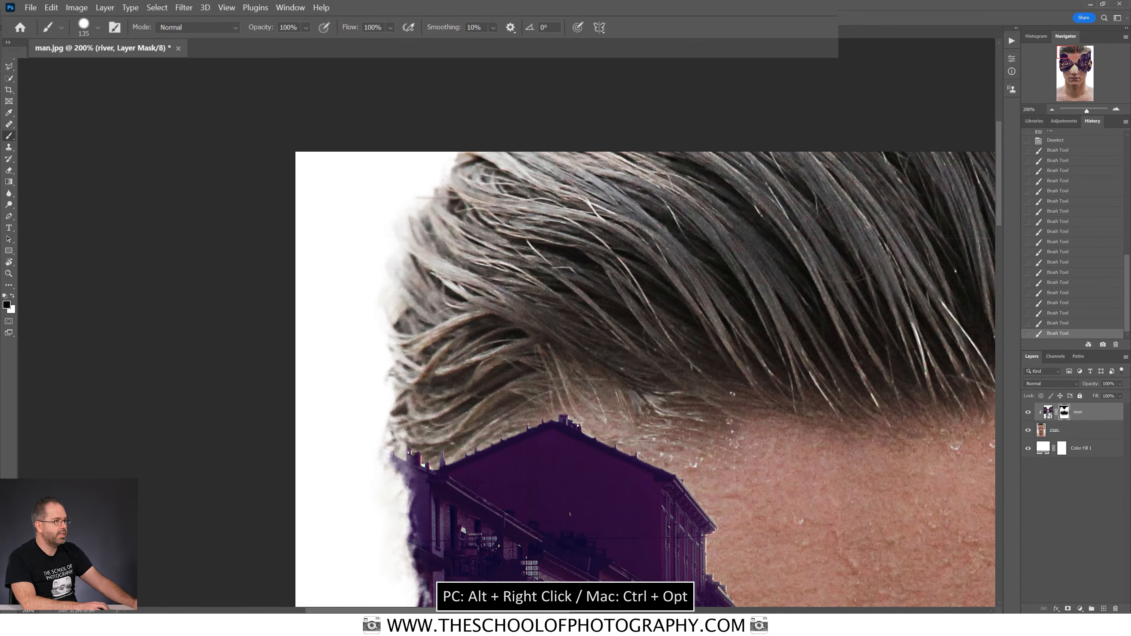
{"action": "key", "text": "space"}
{"action": "left_click_drag", "start_coordinate": [859, 253], "coordinate": [413, 237]}
{"action": "key", "text": "space"}
{"action": "left_click_drag", "start_coordinate": [891, 242], "coordinate": [637, 238]}
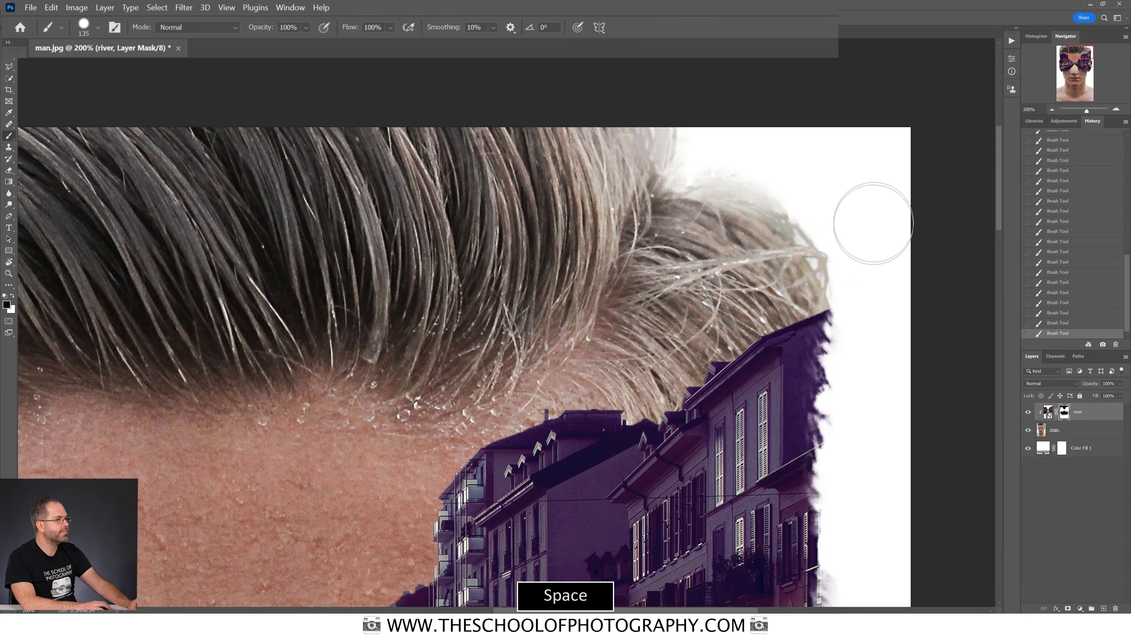
Fit the whole portrait in view and make the river layer's image active instead of its mask.
{"action": "key", "text": "ctrl+0"}
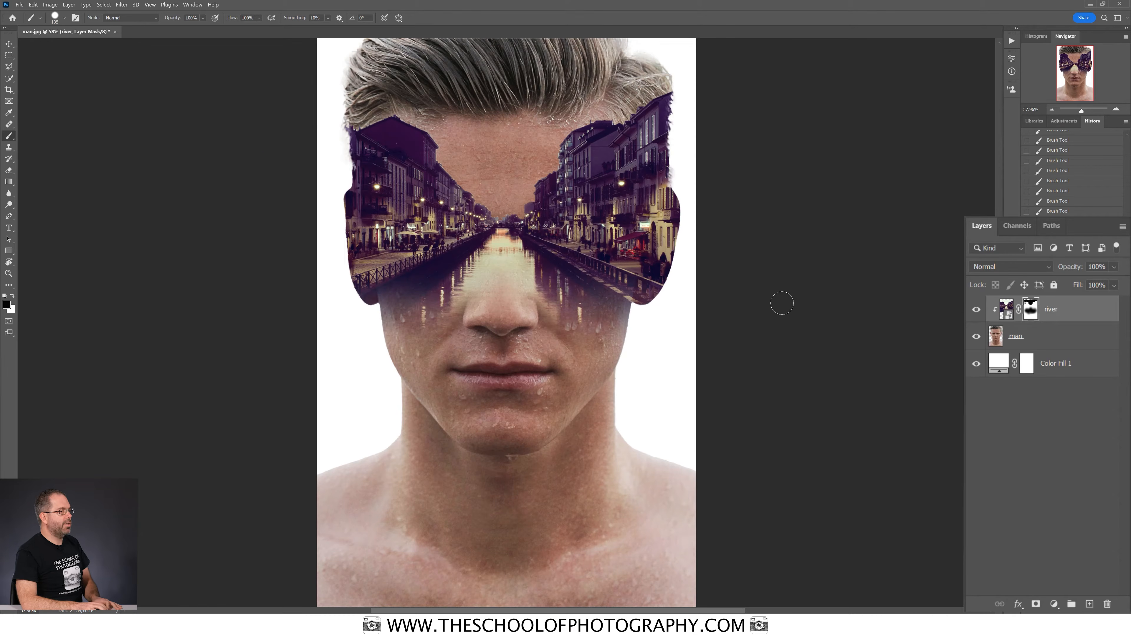
{"action": "left_click", "coordinate": [1006, 310]}
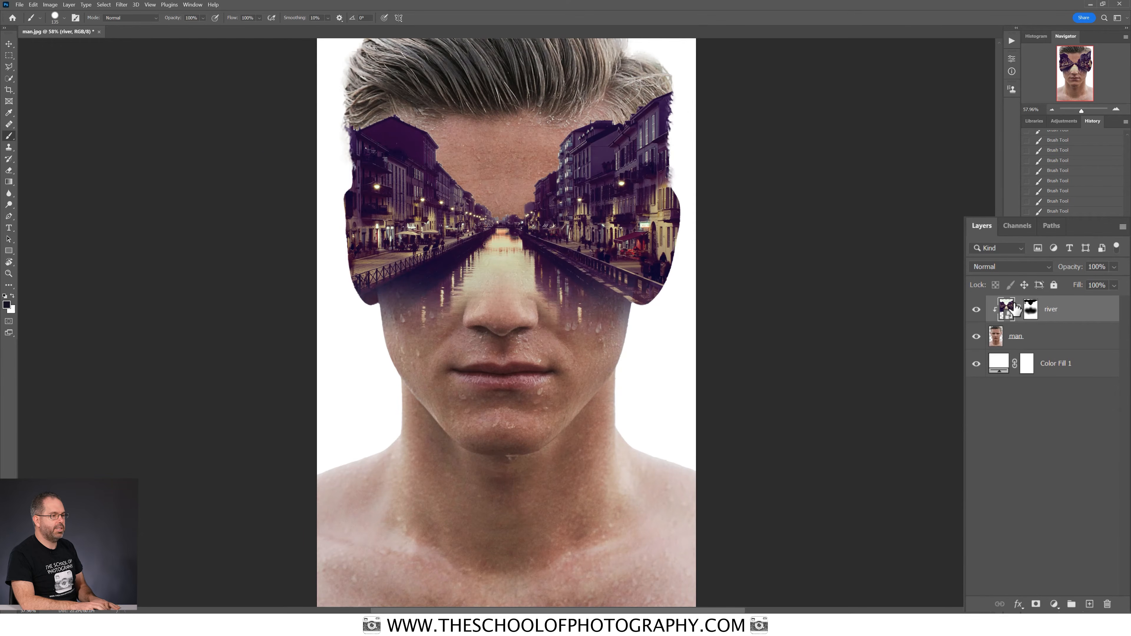
Lower the river layer's opacity to 45% so the face shows through the buildings.
{"action": "left_click", "coordinate": [1114, 286]}
{"action": "left_click_drag", "start_coordinate": [1121, 282], "coordinate": [1093, 285]}
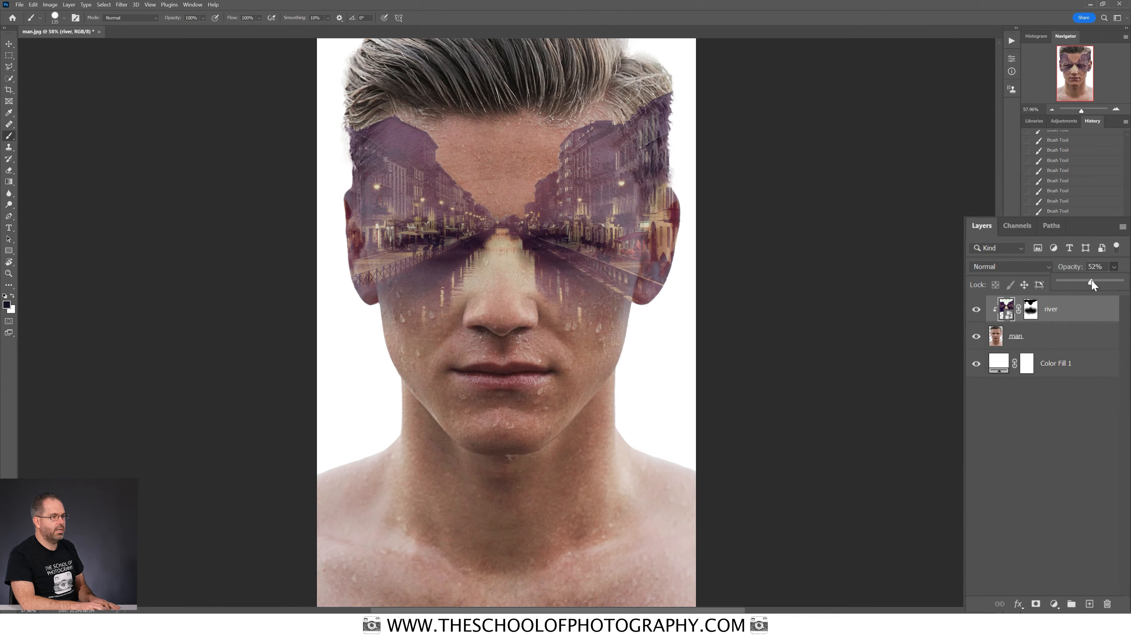
{"action": "left_click_drag", "start_coordinate": [1086, 284], "coordinate": [1087, 284]}
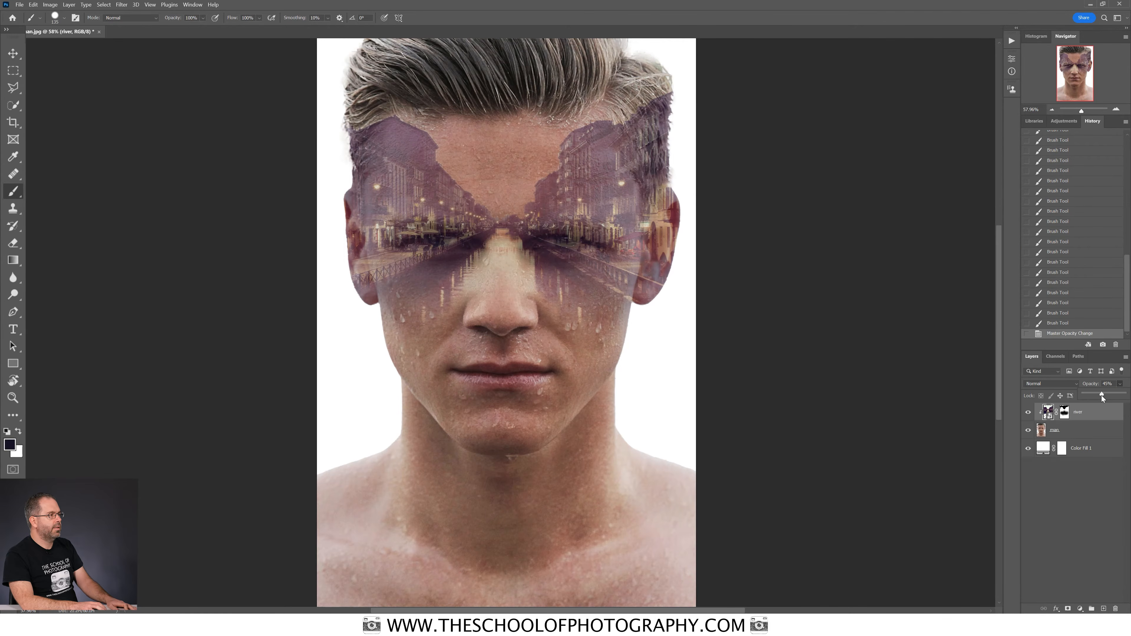
Extend the canvas upward above the hair with the Crop tool to a height of 4989 px.
{"action": "left_click", "coordinate": [14, 124]}
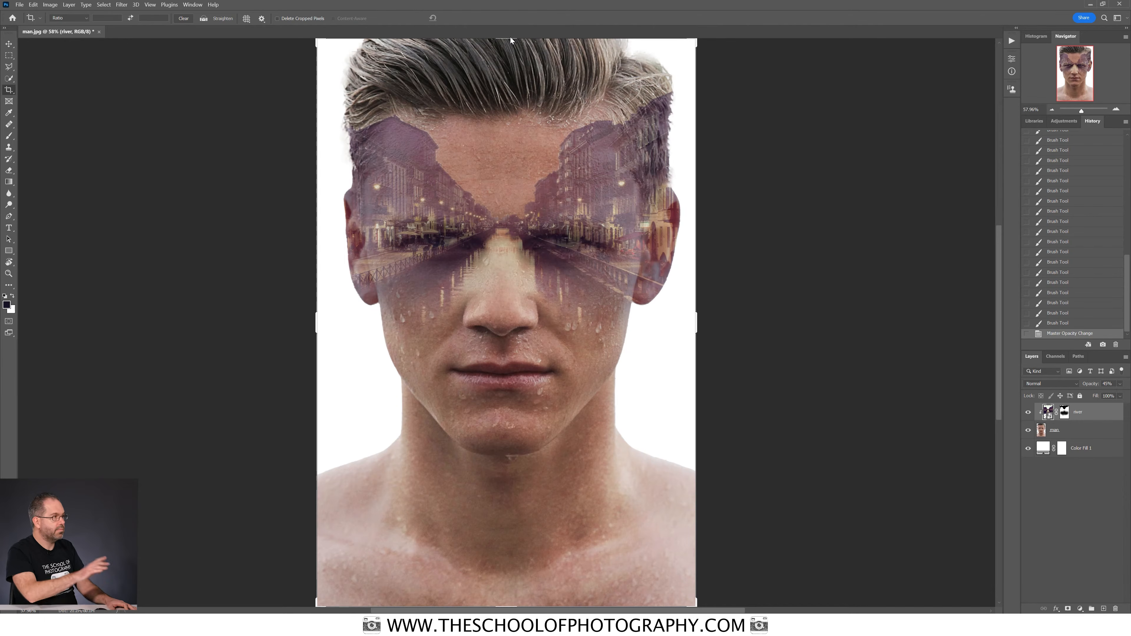
{"action": "left_click_drag", "start_coordinate": [510, 37], "coordinate": [516, 83]}
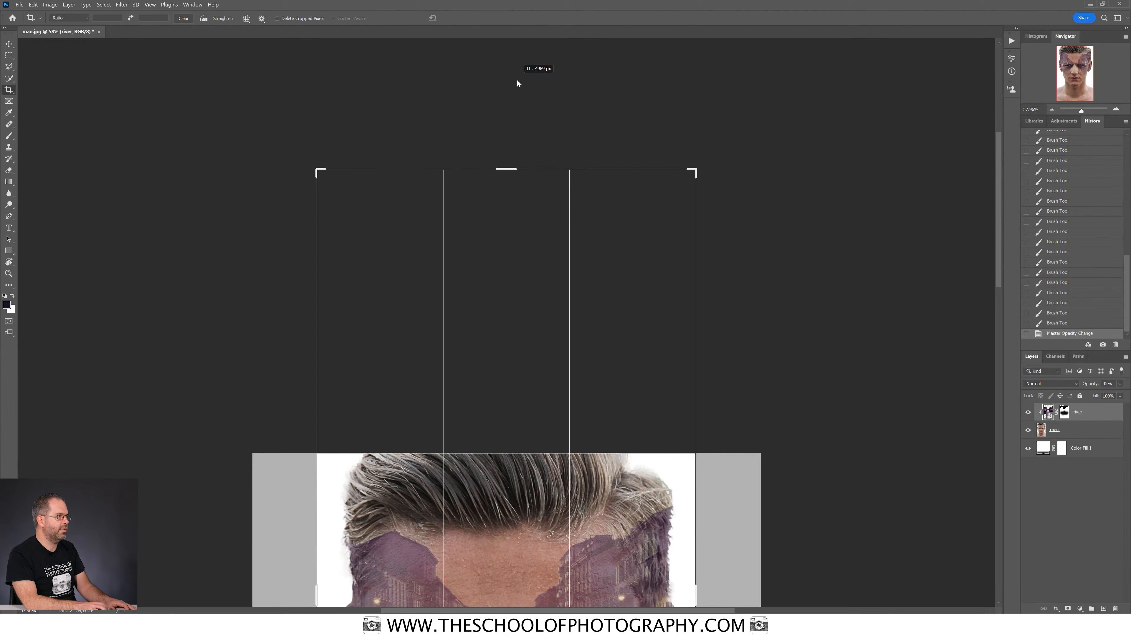
{"action": "left_click_drag", "start_coordinate": [517, 81], "coordinate": [517, 81]}
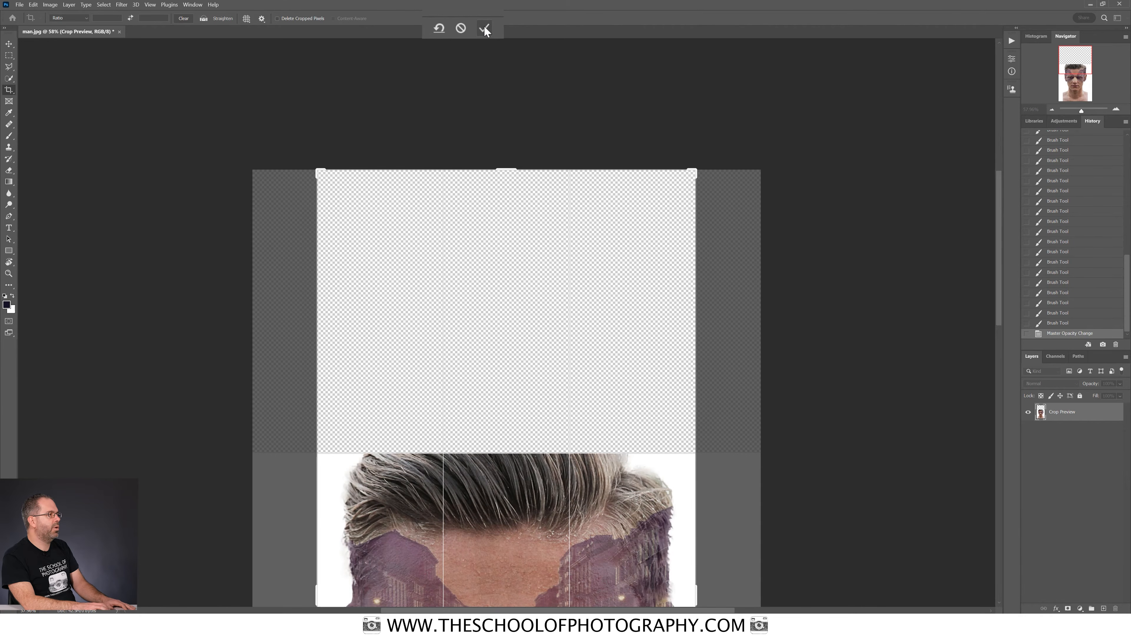
{"action": "left_click", "coordinate": [463, 18]}
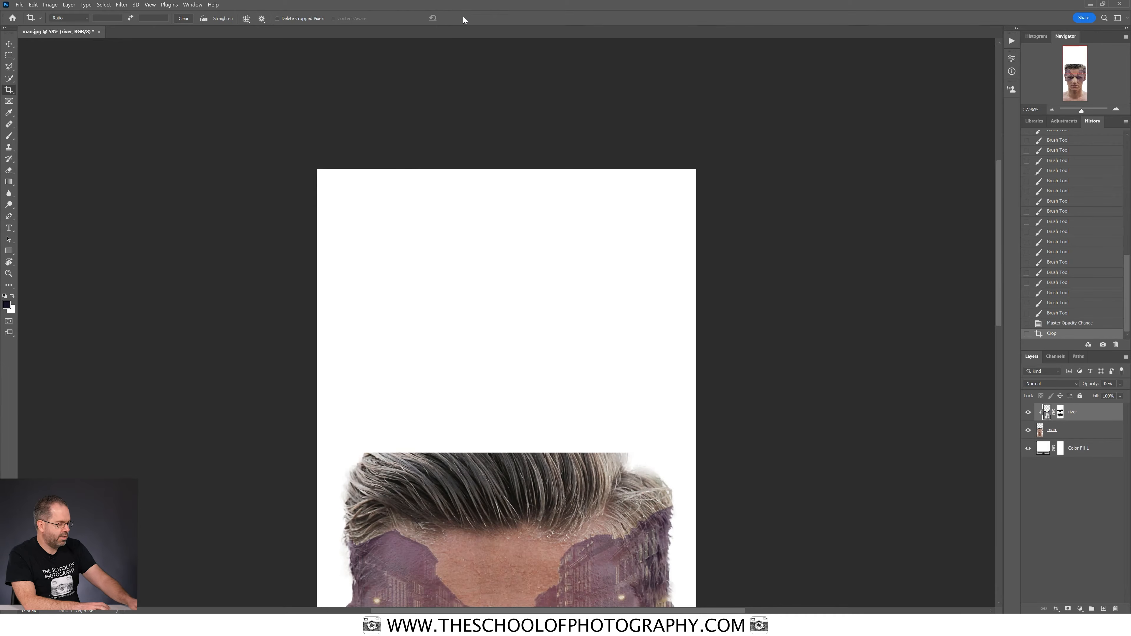
{"action": "key", "text": "ctrl+0"}
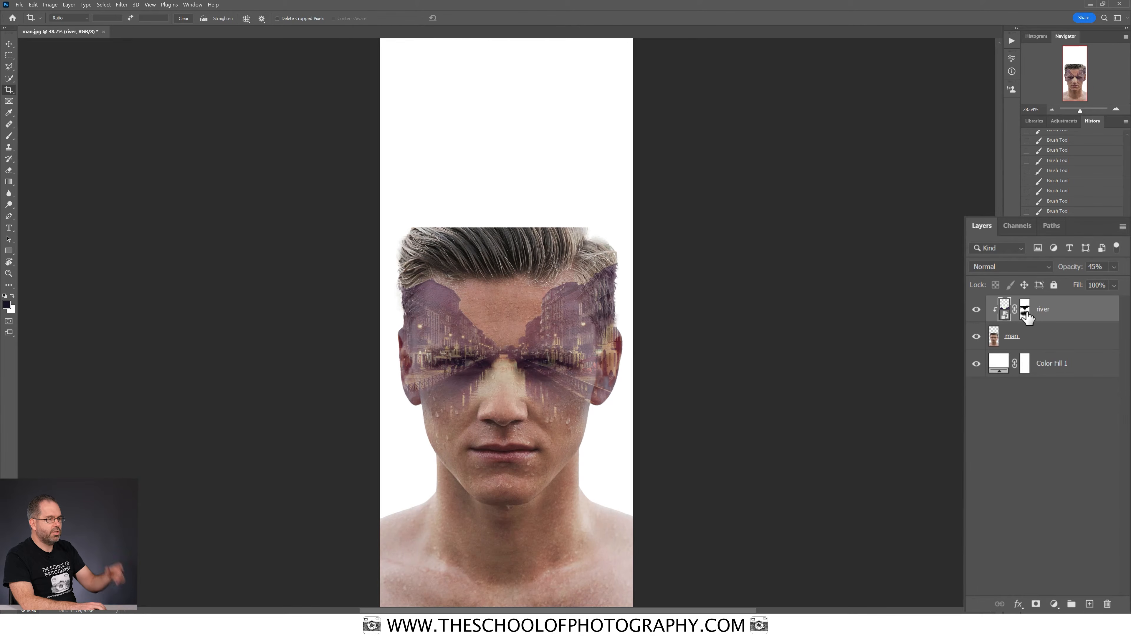
Load the river layer's mask as a selection and add the lower face, neck and shoulders to it with the Lasso.
{"action": "key", "text": "ctrl"}
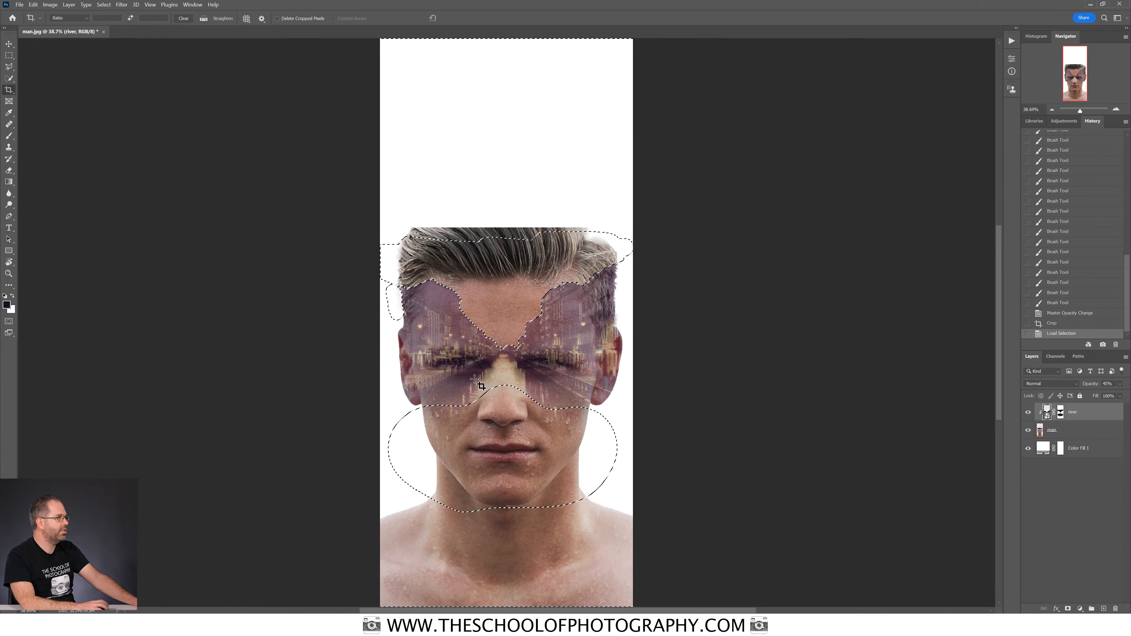
{"action": "left_click_drag", "start_coordinate": [17, 91], "coordinate": [96, 88]}
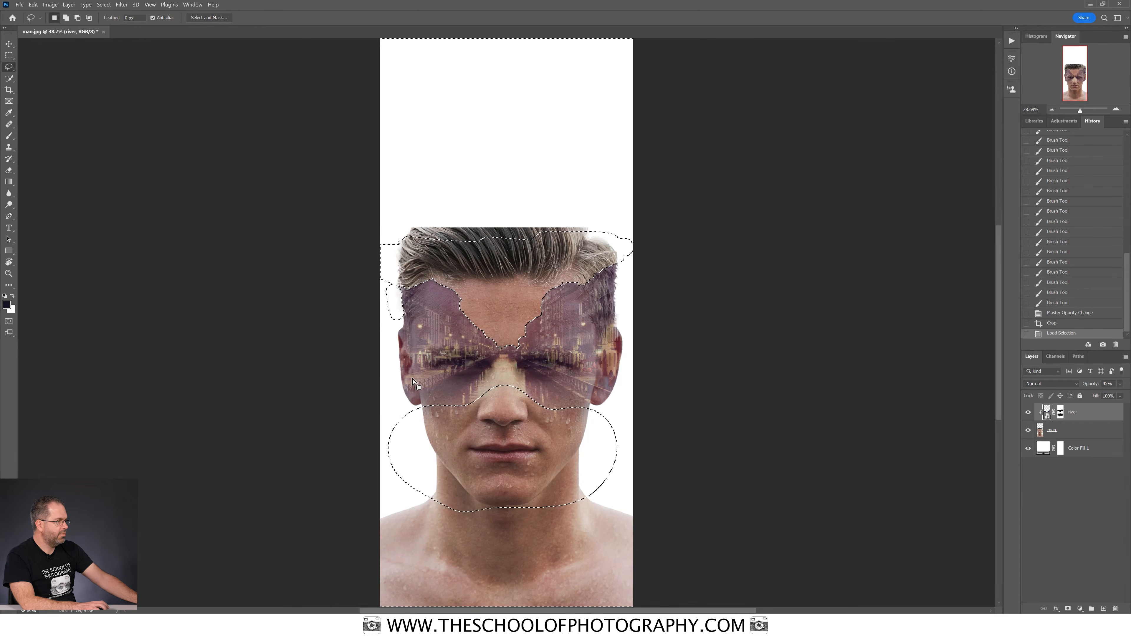
{"action": "key", "text": "shift"}
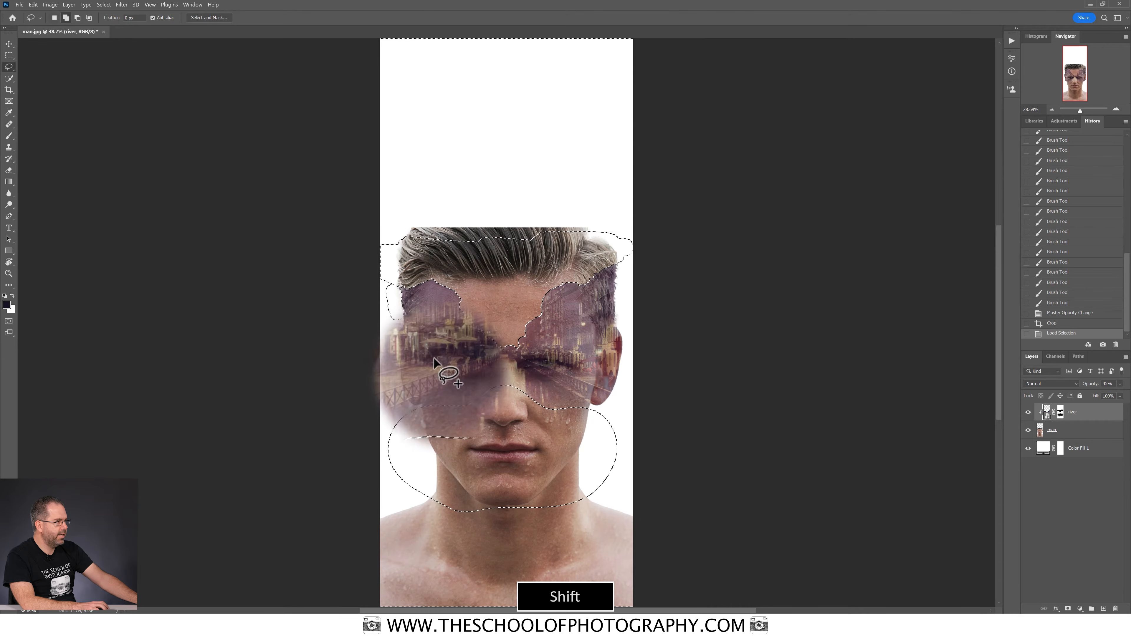
{"action": "mouse_move", "coordinate": [455, 365]}
{"action": "left_mouse_down"}
{"action": "mouse_move", "coordinate": [358, 497]}
{"action": "mouse_move", "coordinate": [370, 607]}
{"action": "mouse_move", "coordinate": [380, 610]}
{"action": "left_mouse_up"}
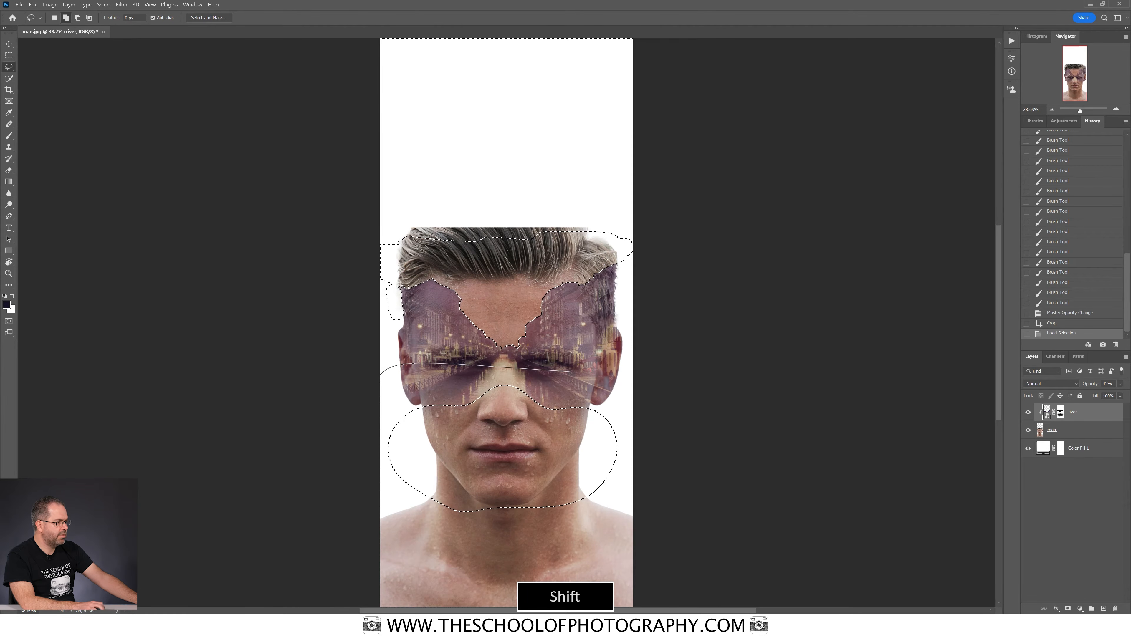
{"action": "left_click_drag", "start_coordinate": [537, 373], "coordinate": [539, 374]}
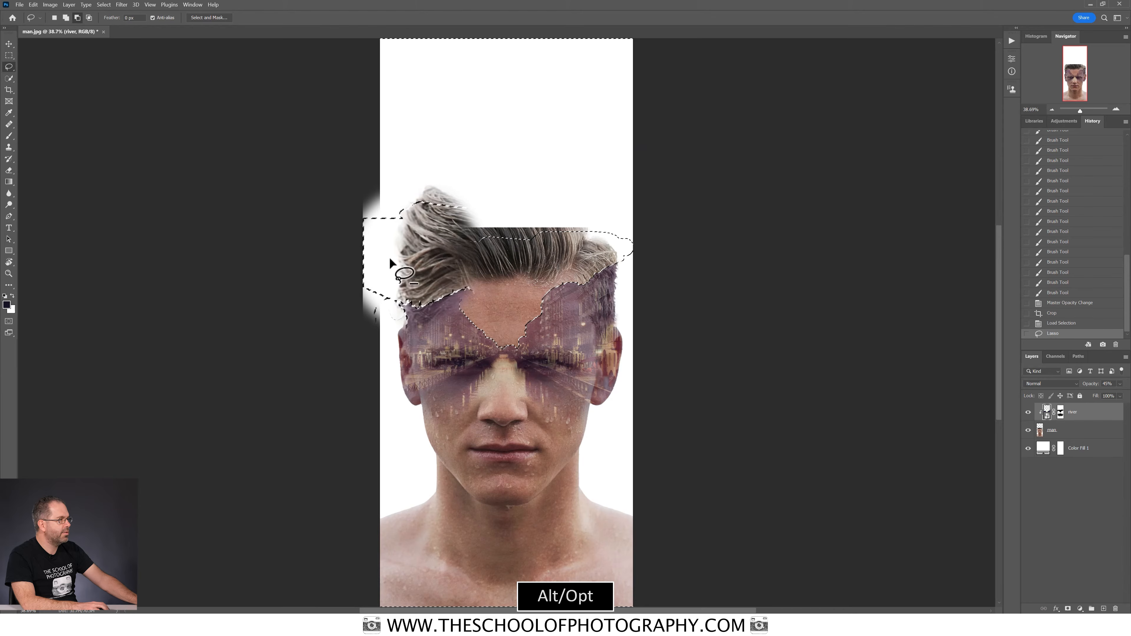
Subtract the hair and the area above it from the selection and mask the man layer so everything above the buildings is hidden.
{"action": "mouse_move", "coordinate": [389, 257]}
{"action": "left_mouse_down"}
{"action": "mouse_move", "coordinate": [364, 250]}
{"action": "mouse_move", "coordinate": [376, 129]}
{"action": "left_mouse_up"}
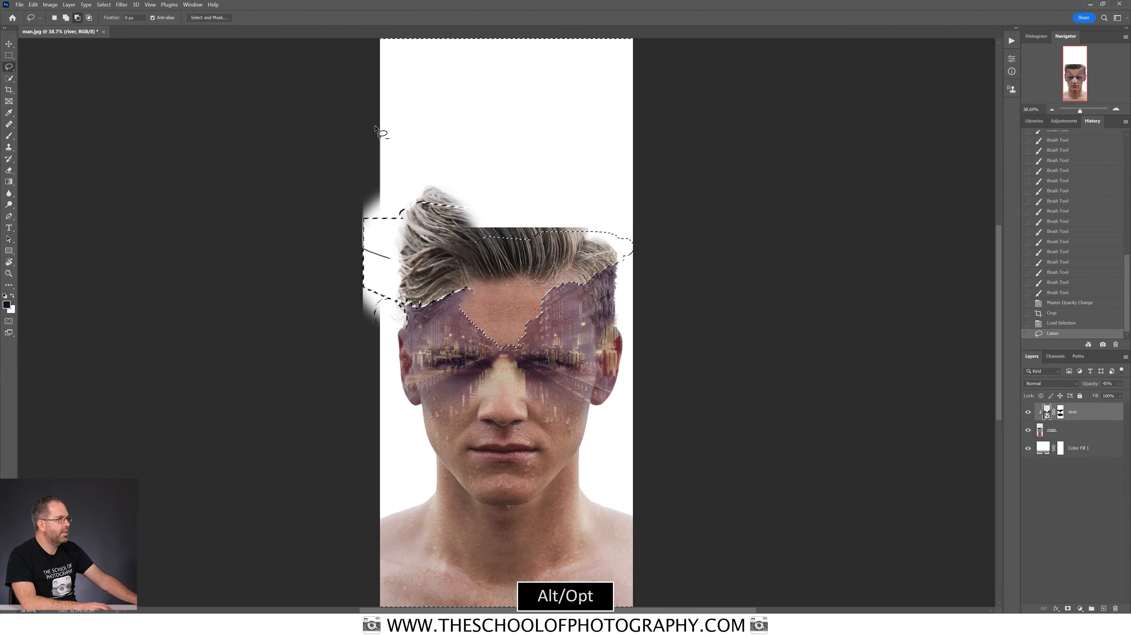
{"action": "left_click_drag", "start_coordinate": [376, 129], "coordinate": [380, 52]}
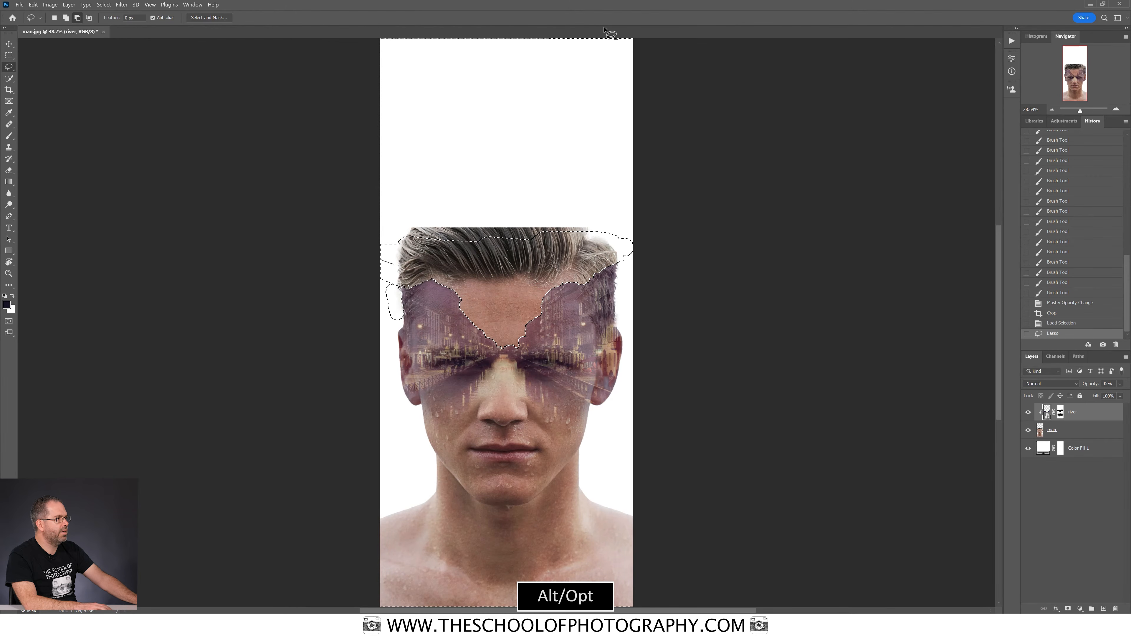
{"action": "left_click_drag", "start_coordinate": [605, 28], "coordinate": [693, 161]}
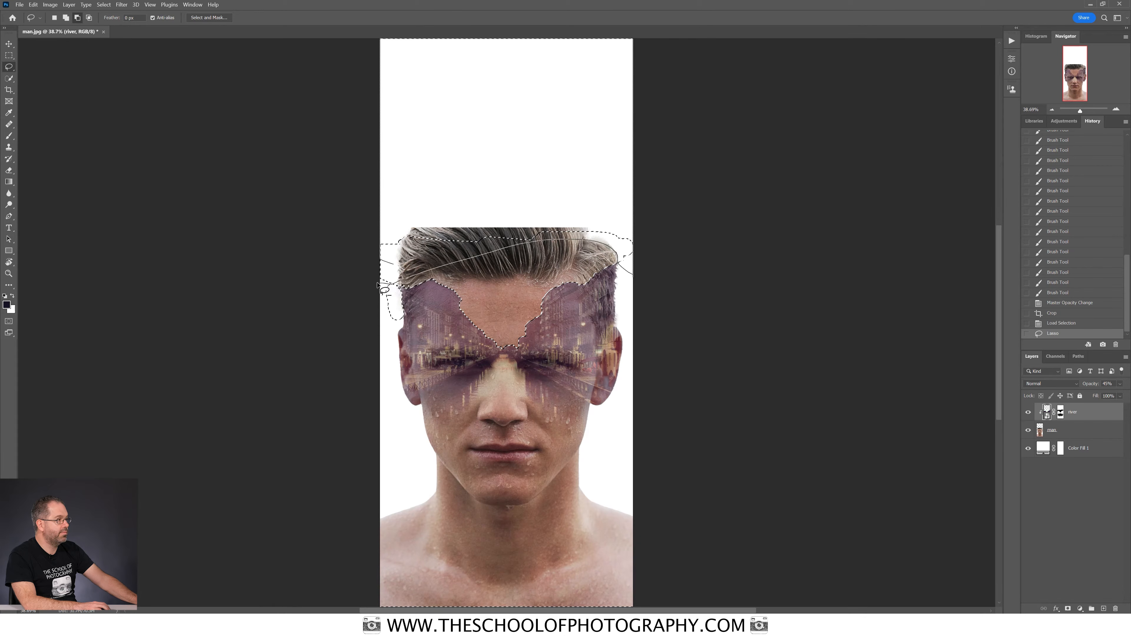
{"action": "left_click_drag", "start_coordinate": [374, 266], "coordinate": [379, 266]}
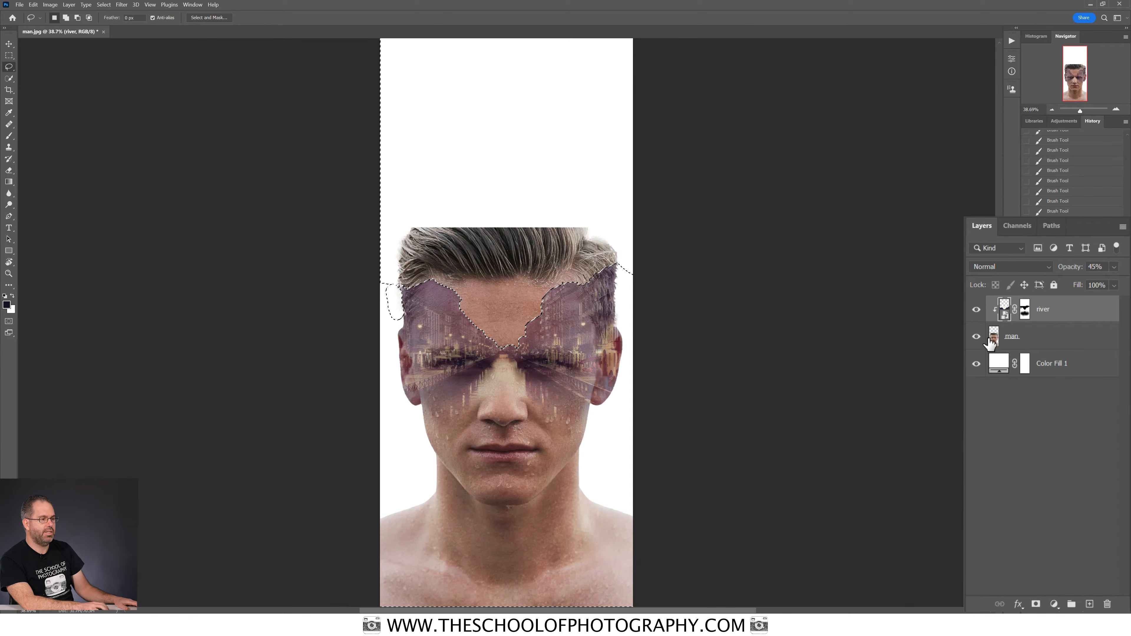
{"action": "left_click", "coordinate": [994, 340]}
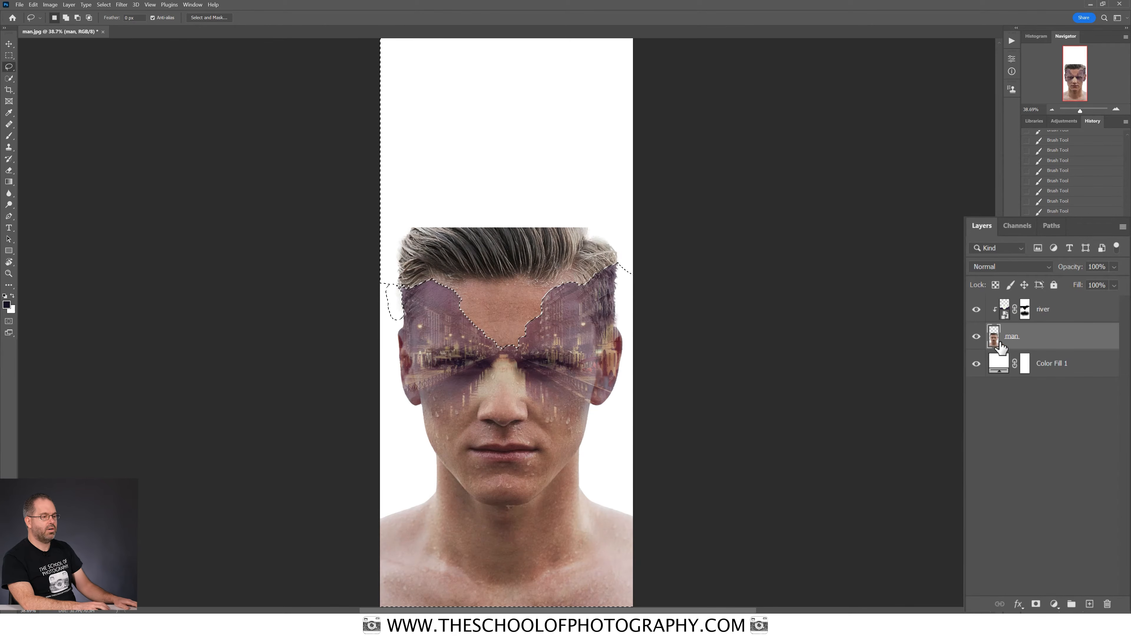
{"action": "left_click", "coordinate": [1036, 606], "text": "alt"}
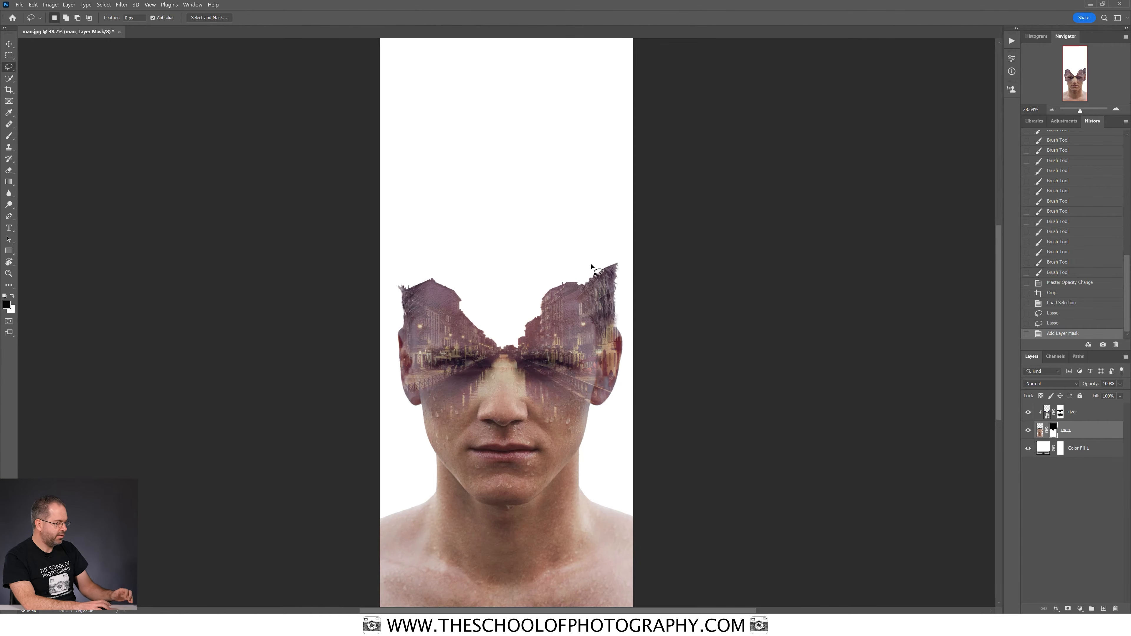
Examine the blended buildings, ears and face at 100% zoom, including the masked outer edges.
{"action": "key", "text": "ctrl+plus"}
{"action": "key", "text": "ctrl+plus"}
{"action": "key", "text": "ctrl+plus"}
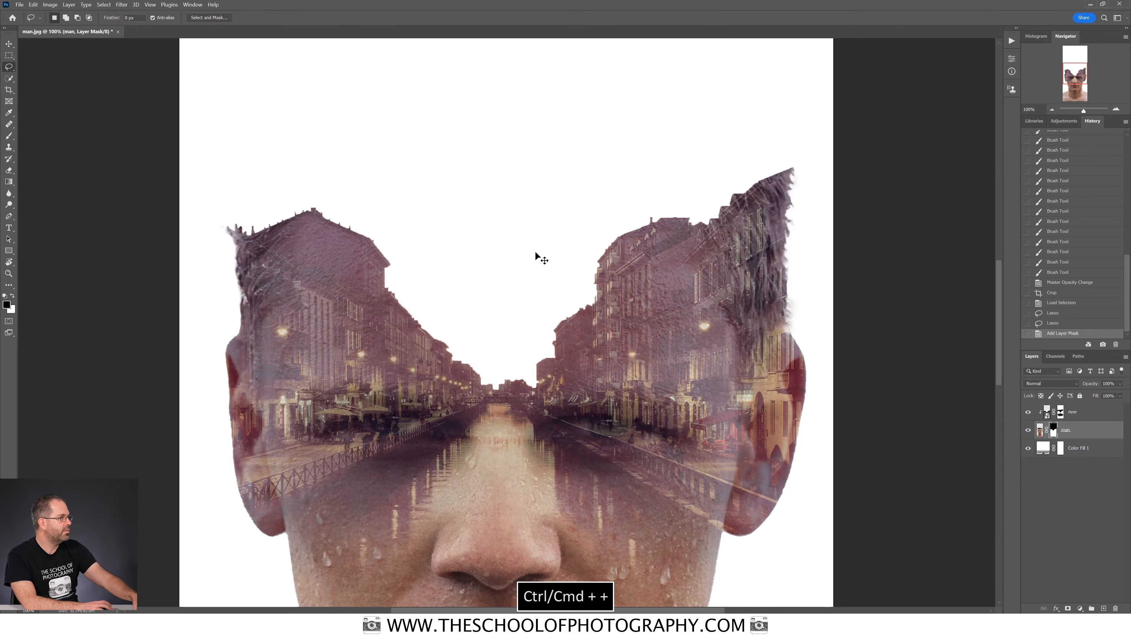
{"action": "key", "text": "space"}
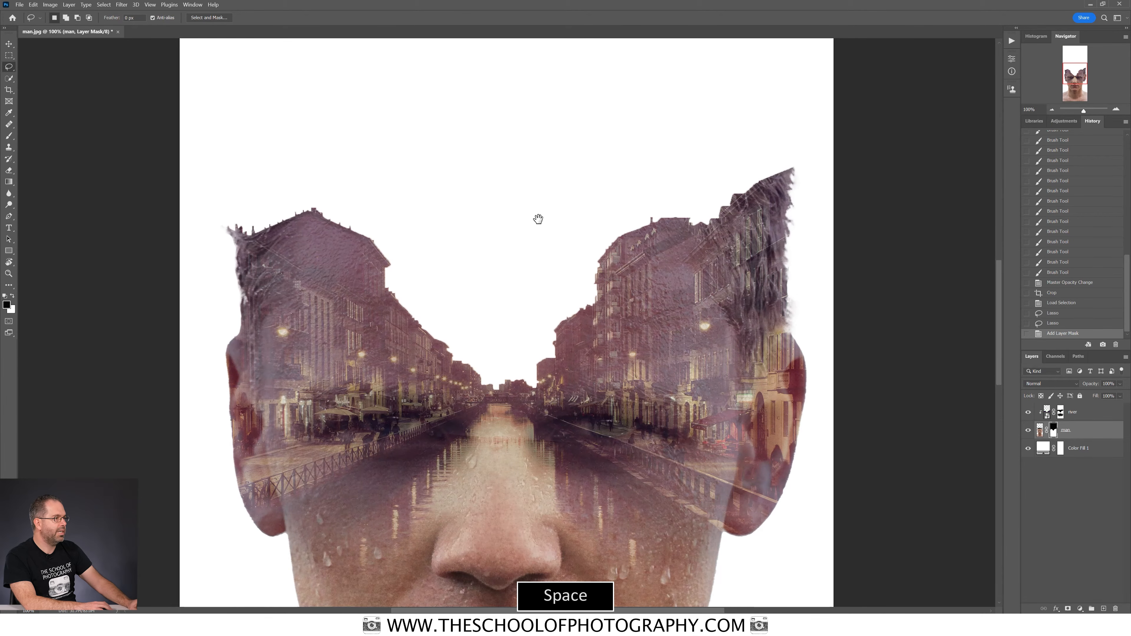
{"action": "left_click_drag", "start_coordinate": [538, 219], "coordinate": [535, 356]}
{"action": "left_click_drag", "start_coordinate": [508, 268], "coordinate": [505, 339]}
{"action": "left_click_drag", "start_coordinate": [503, 245], "coordinate": [537, 191]}
{"action": "left_click_drag", "start_coordinate": [538, 329], "coordinate": [499, 242]}
{"action": "left_click_drag", "start_coordinate": [523, 464], "coordinate": [515, 331]}
{"action": "left_click_drag", "start_coordinate": [515, 256], "coordinate": [506, 476]}
{"action": "left_click_drag", "start_coordinate": [526, 321], "coordinate": [515, 435]}
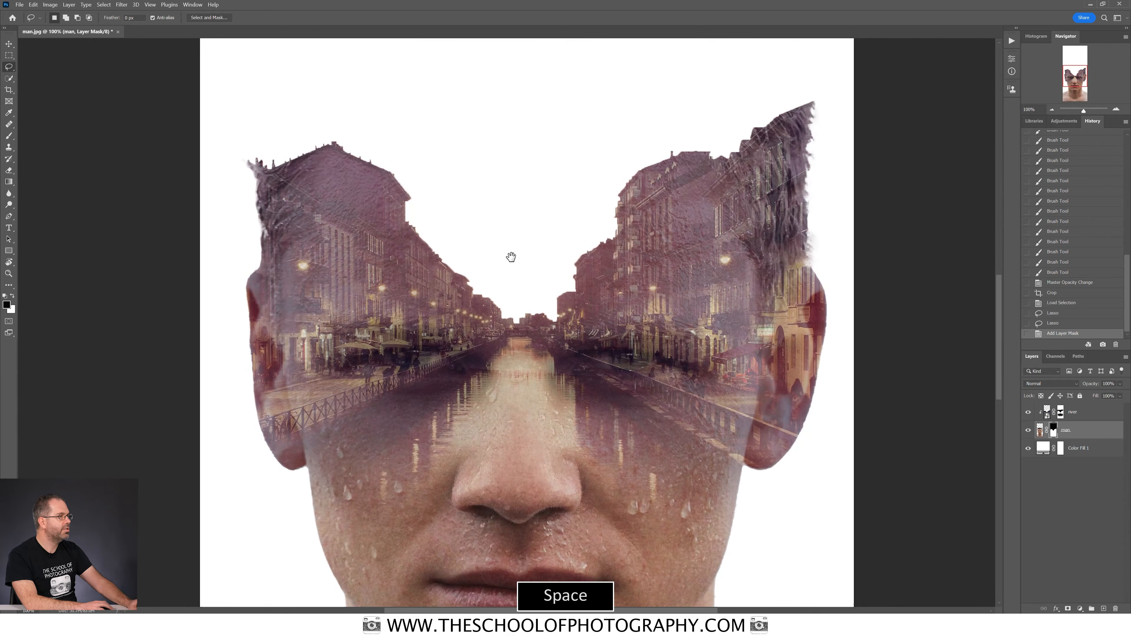
{"action": "left_click_drag", "start_coordinate": [512, 255], "coordinate": [506, 326]}
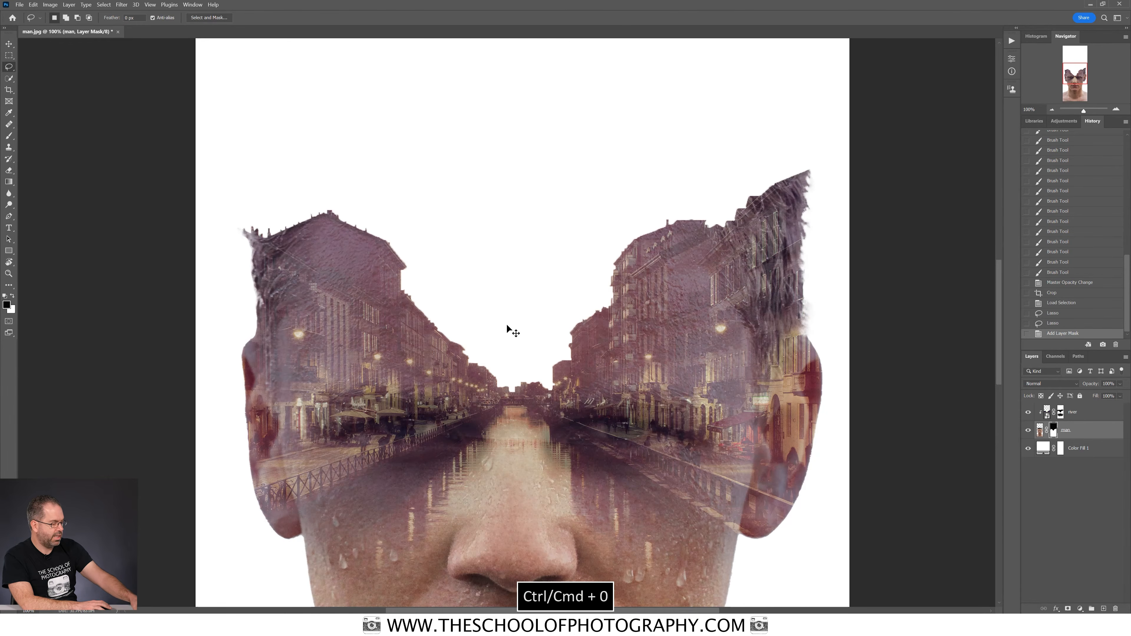
{"action": "key", "text": "ctrl+0"}
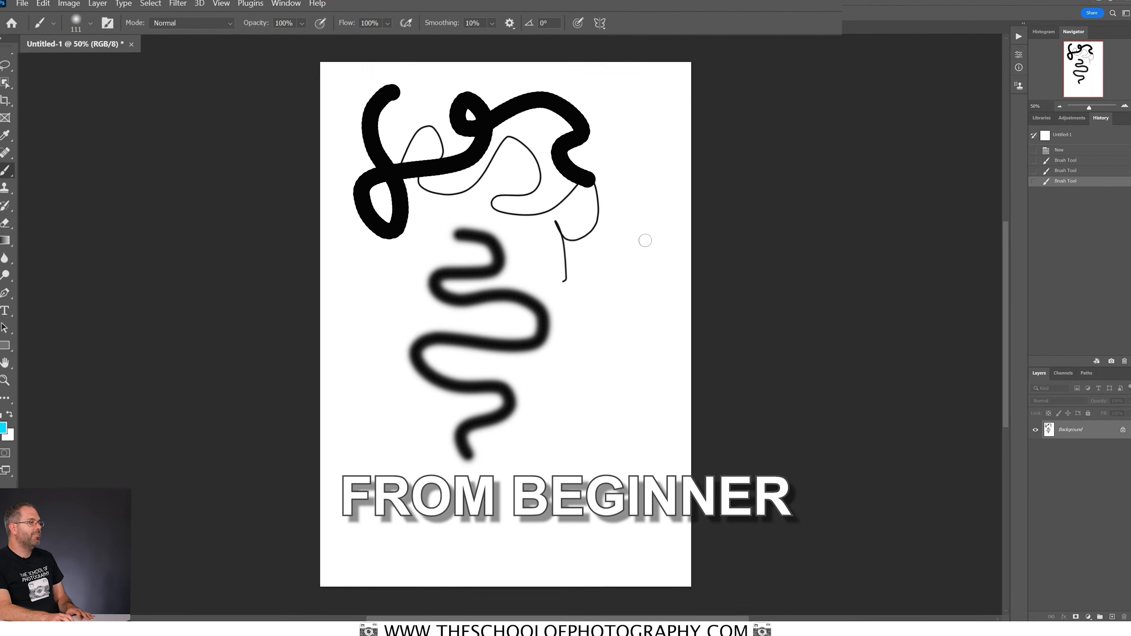
{"action": "left_click_drag", "start_coordinate": [650, 232], "coordinate": [555, 405]}
{"action": "left_click_drag", "start_coordinate": [430, 400], "coordinate": [384, 411]}
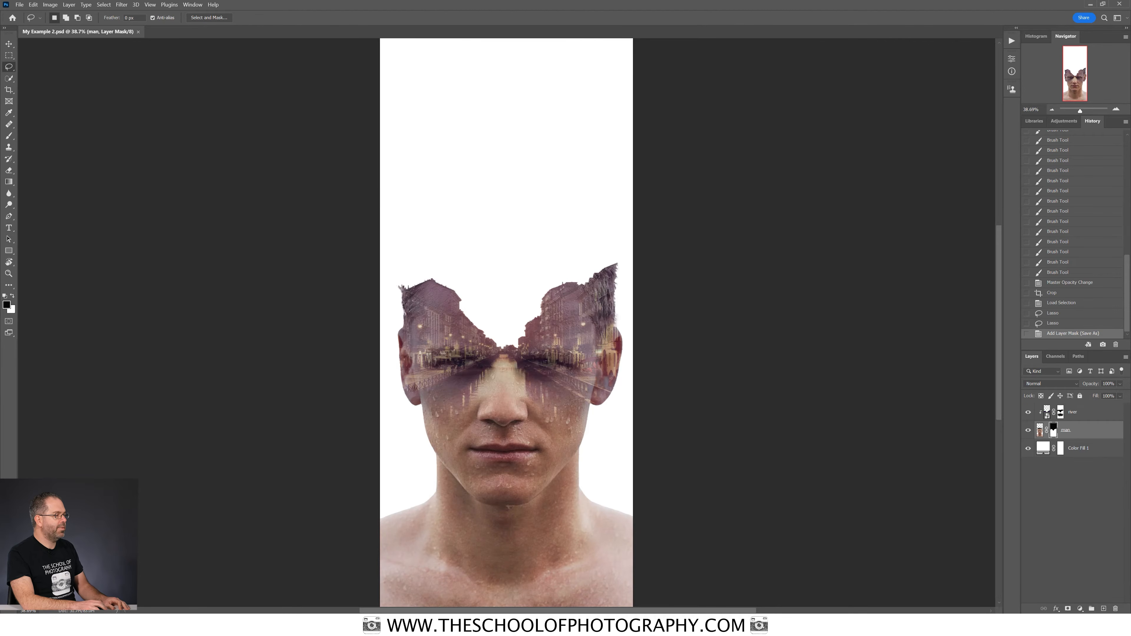
Try placing city skyline.jpg from the Blend Multiple Exposures folder directly above the man layer, and undo the placement.
{"action": "key", "text": "alt+Tab"}
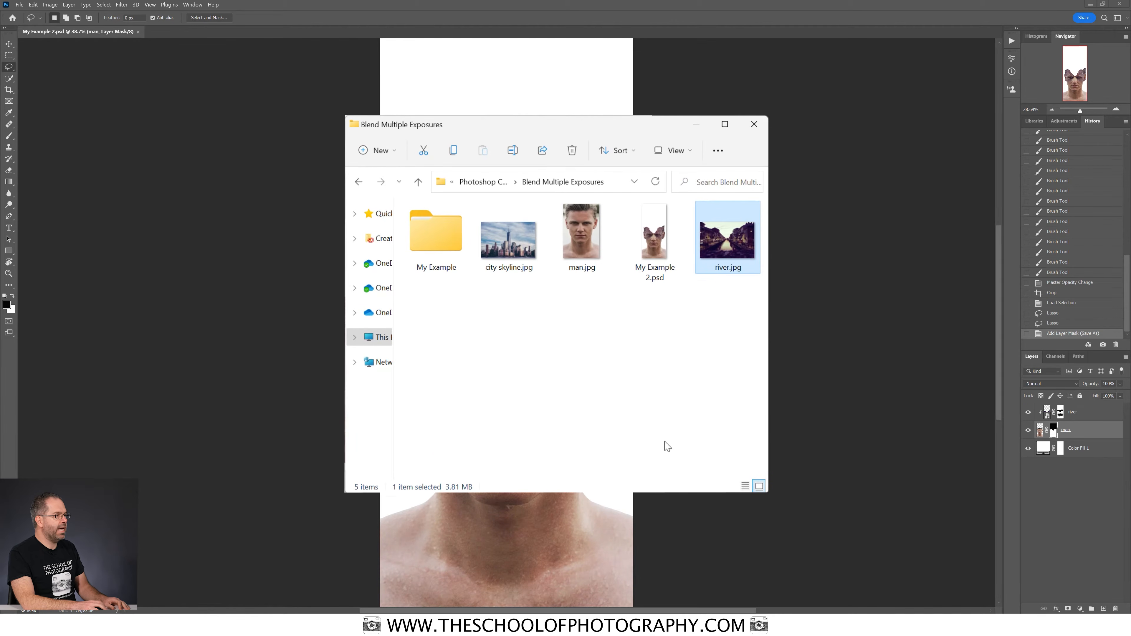
{"action": "left_click", "coordinate": [495, 248]}
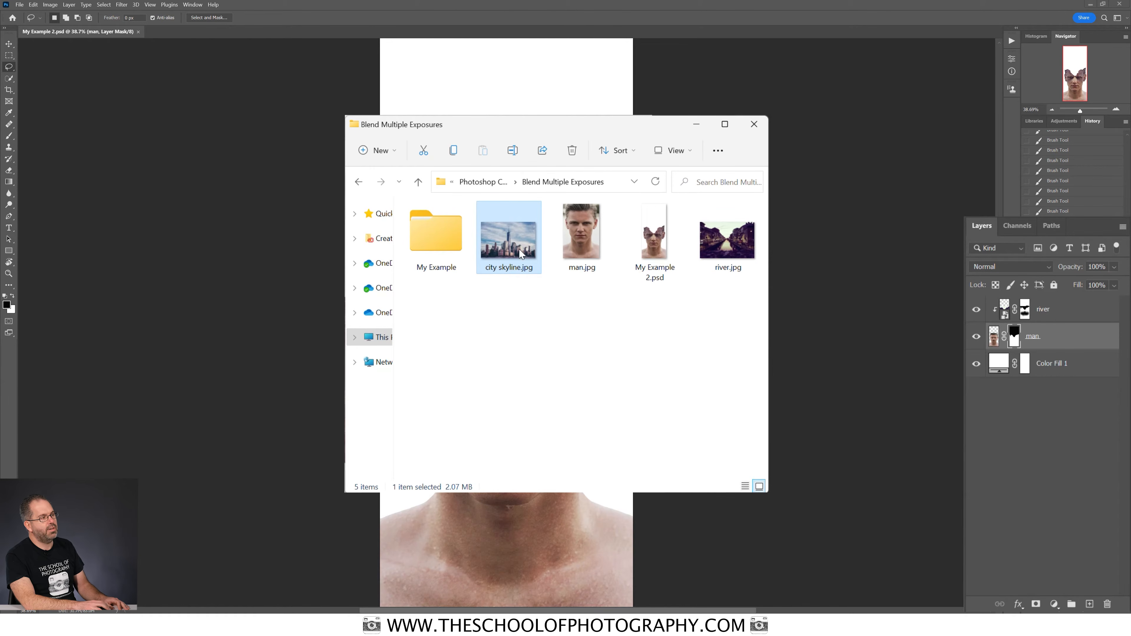
{"action": "left_click_drag", "start_coordinate": [513, 248], "coordinate": [452, 107]}
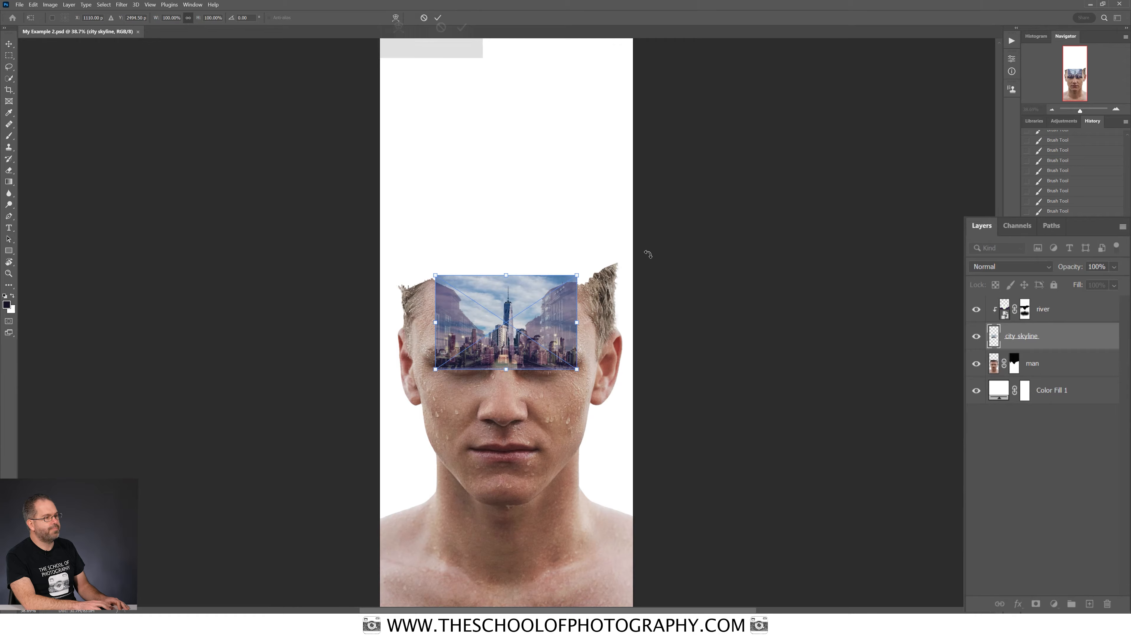
{"action": "left_click", "coordinate": [462, 28]}
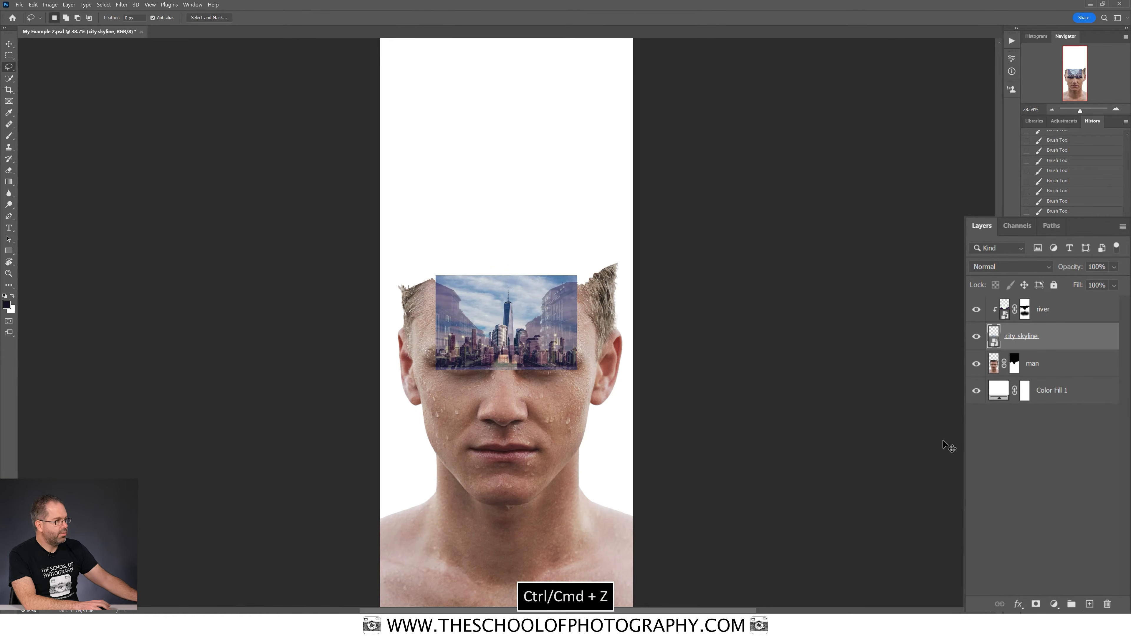
{"action": "key", "text": "ctrl+z"}
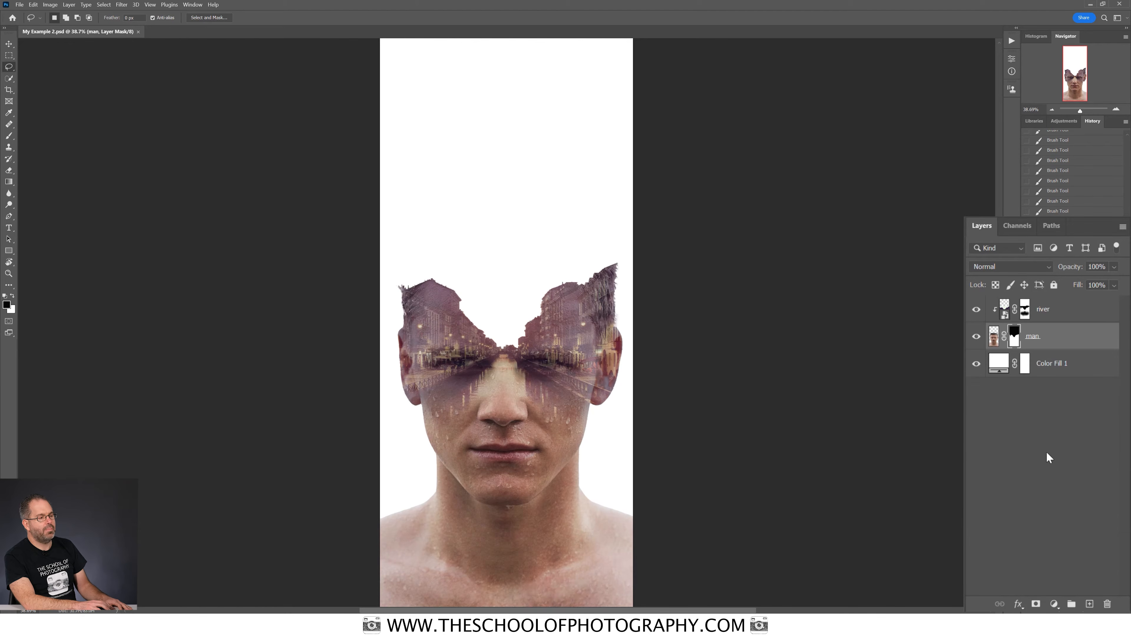
Deselect all layers, place city skyline.jpg as the topmost layer and set its opacity to 49%.
{"action": "left_click", "coordinate": [1062, 439]}
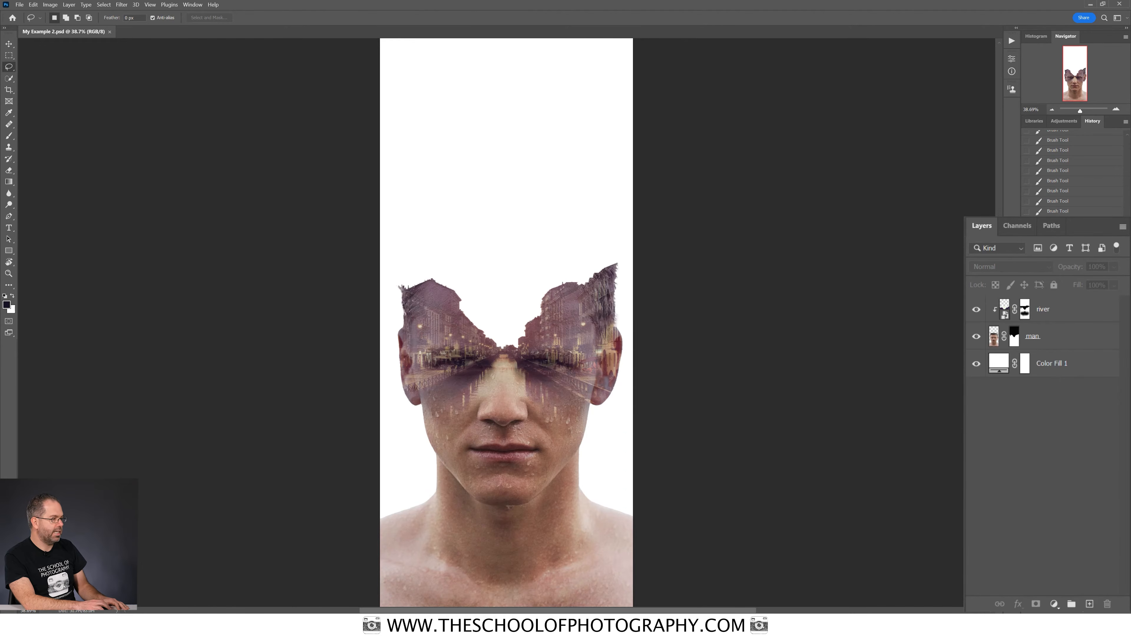
{"action": "key", "text": "alt+Tab"}
{"action": "left_click_drag", "start_coordinate": [517, 272], "coordinate": [338, 308]}
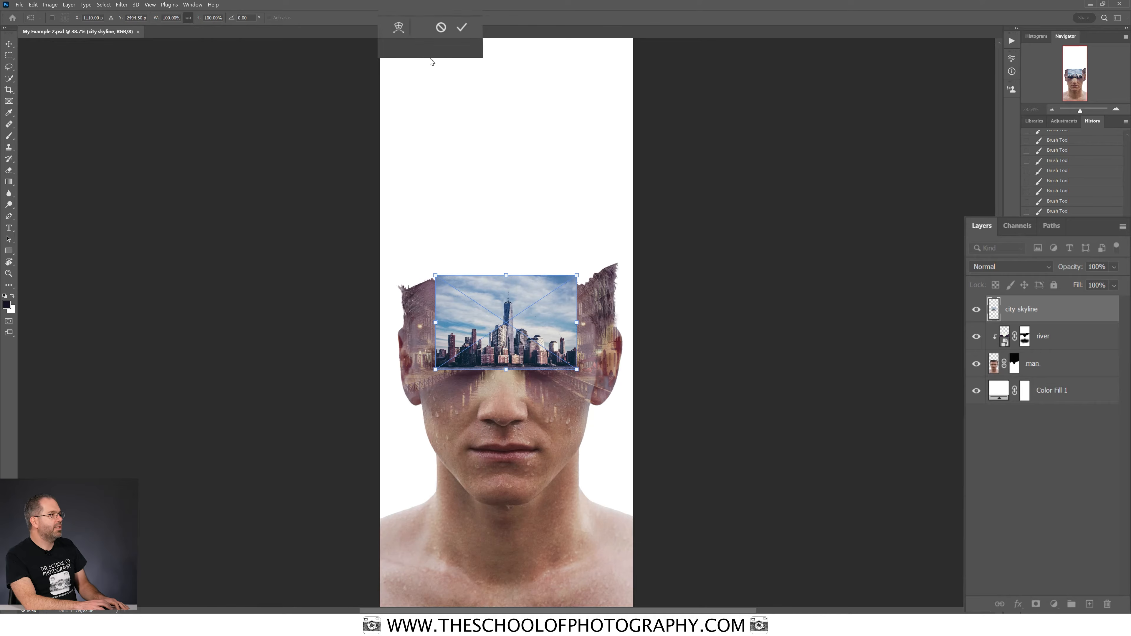
{"action": "left_click", "coordinate": [462, 28]}
{"action": "key", "text": "l"}
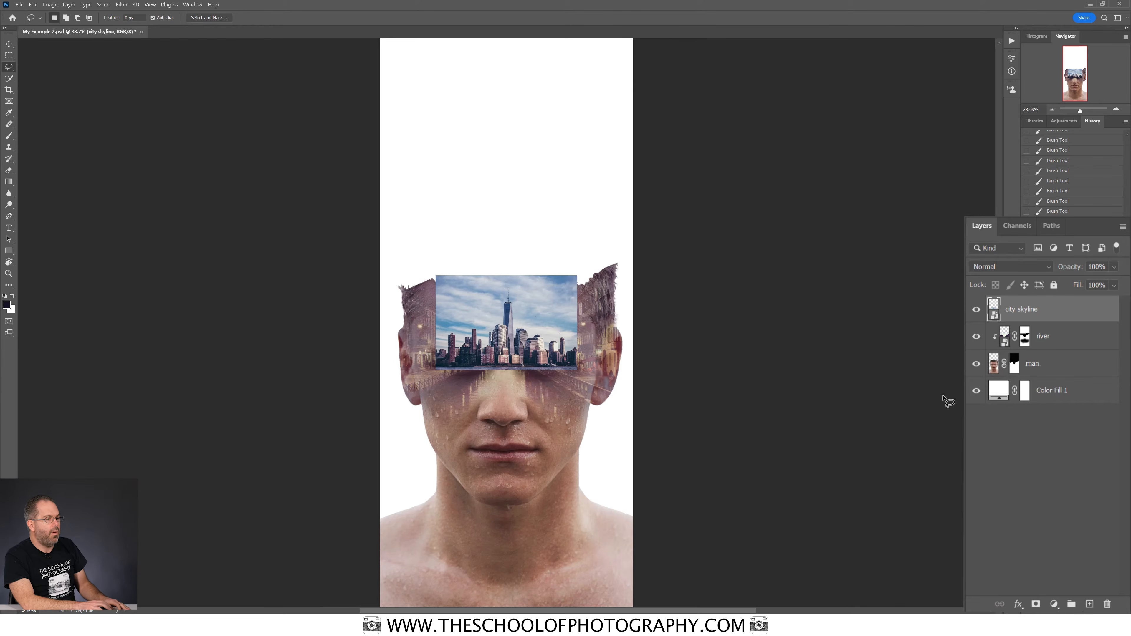
{"action": "left_click", "coordinate": [1115, 267]}
{"action": "left_click_drag", "start_coordinate": [1122, 281], "coordinate": [1091, 286]}
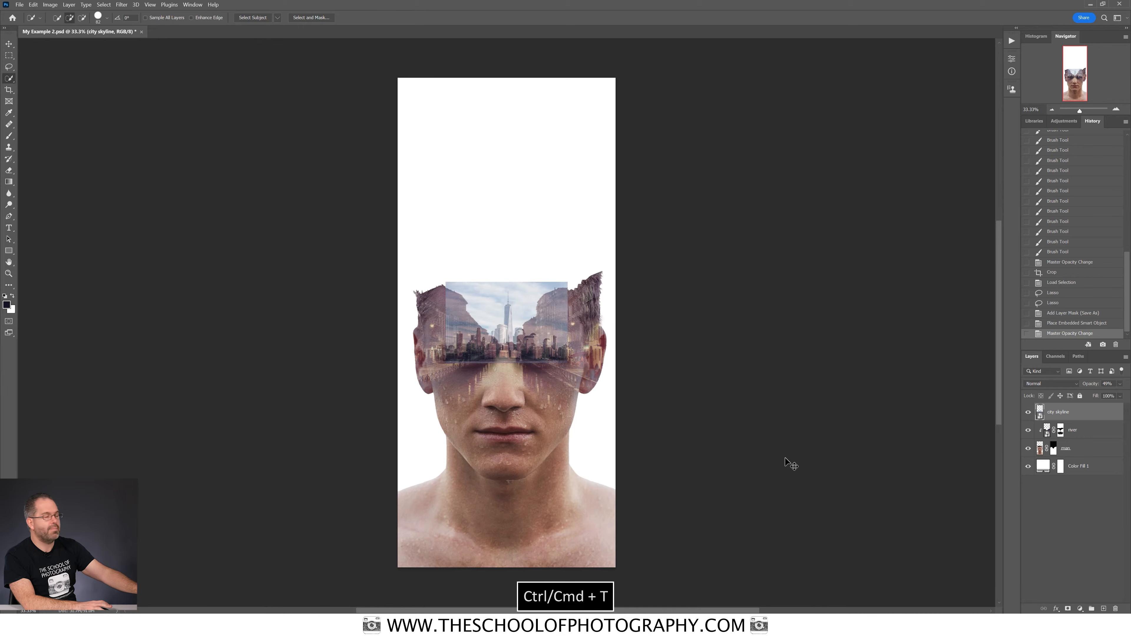
Free-transform the city skyline layer to about 269% and position it over the upper part of the man's head.
{"action": "key", "text": "ctrl+t"}
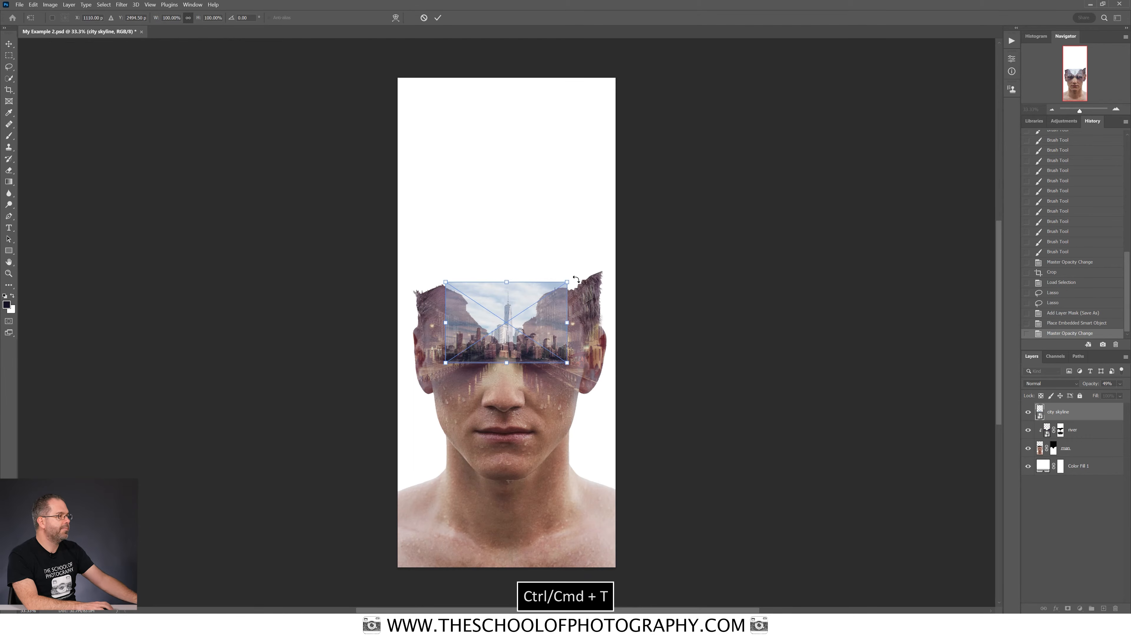
{"action": "left_click_drag", "start_coordinate": [568, 281], "coordinate": [677, 207]}
{"action": "left_click_drag", "start_coordinate": [587, 310], "coordinate": [534, 305]}
{"action": "left_click_drag", "start_coordinate": [622, 204], "coordinate": [720, 139]}
{"action": "left_click_drag", "start_coordinate": [556, 274], "coordinate": [532, 271]}
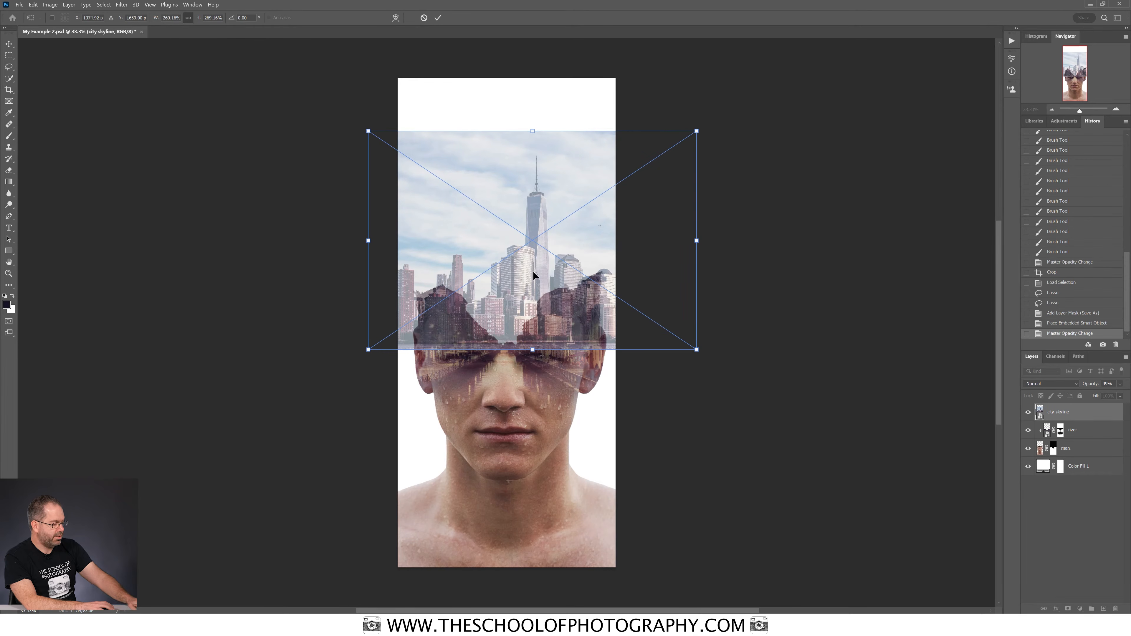
Enlarge the city skyline to about 298% and align its waterline with the horizon of the river scene.
{"action": "key", "text": "ctrl+plus"}
{"action": "key", "text": "ctrl+plus"}
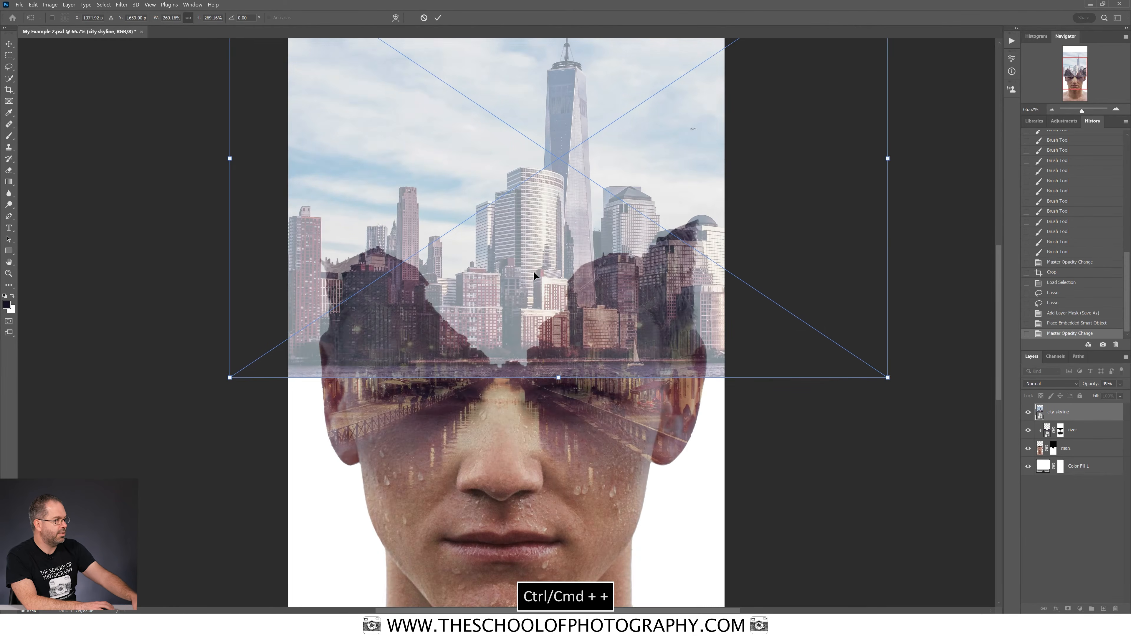
{"action": "key", "text": "space"}
{"action": "left_click_drag", "start_coordinate": [545, 422], "coordinate": [541, 532]}
{"action": "left_click_drag", "start_coordinate": [594, 377], "coordinate": [556, 372]}
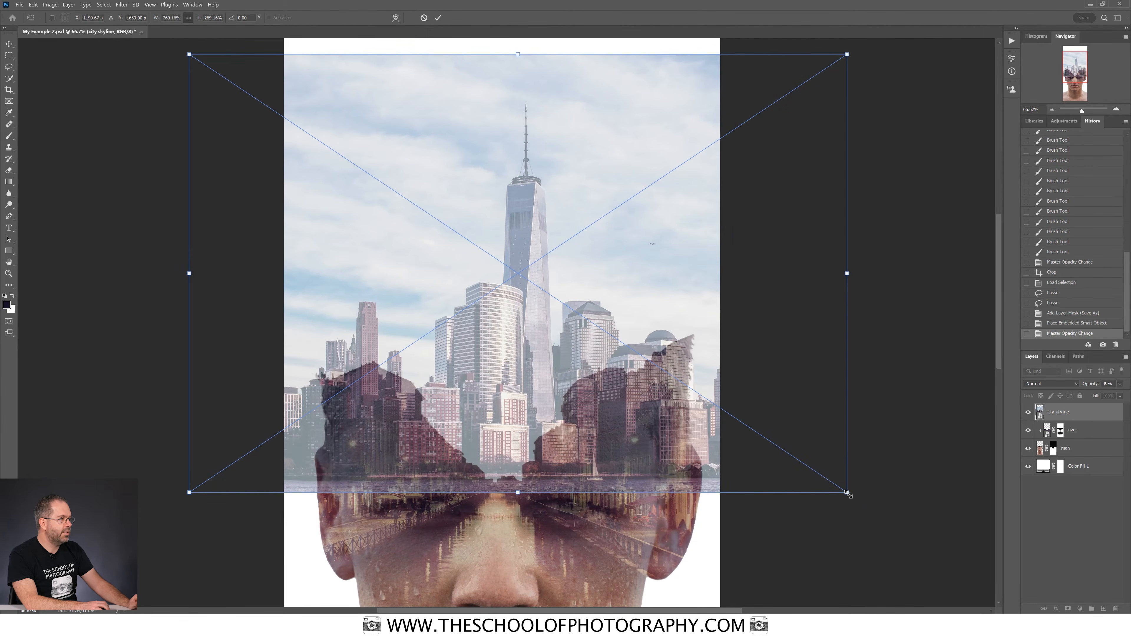
{"action": "left_click_drag", "start_coordinate": [847, 492], "coordinate": [916, 536]}
{"action": "left_click_drag", "start_coordinate": [764, 446], "coordinate": [746, 396]}
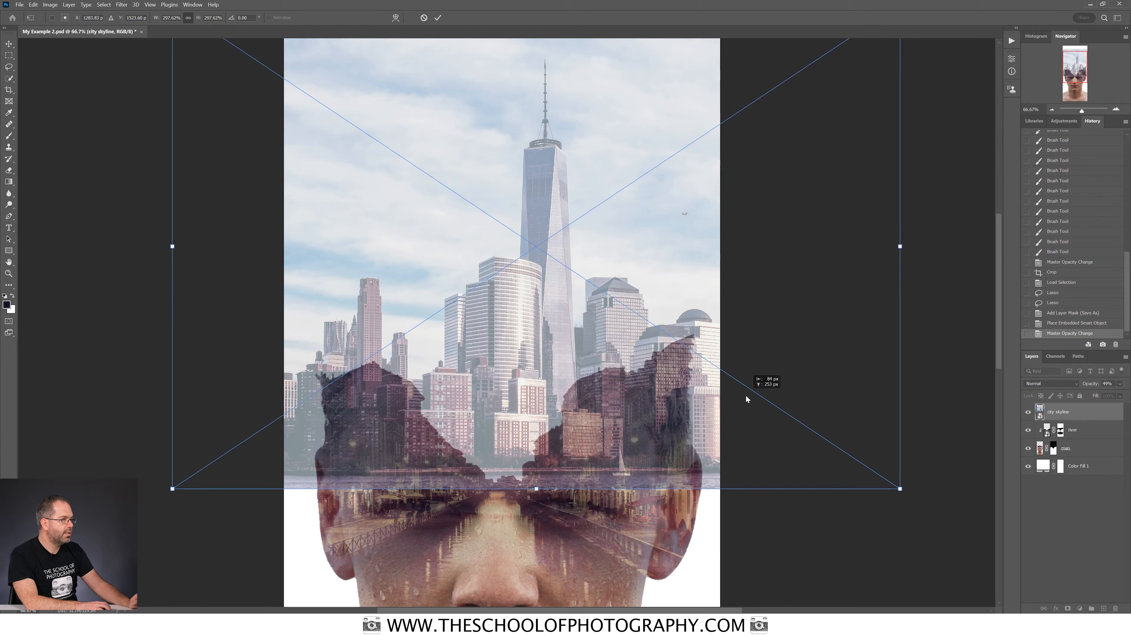
Scale the city skyline up to about 329% and reposition it so its buildings rise behind the hairline.
{"action": "left_click_drag", "start_coordinate": [172, 489], "coordinate": [111, 528]}
{"action": "left_click_drag", "start_coordinate": [498, 417], "coordinate": [512, 372]}
{"action": "left_click_drag", "start_coordinate": [129, 486], "coordinate": [114, 496]}
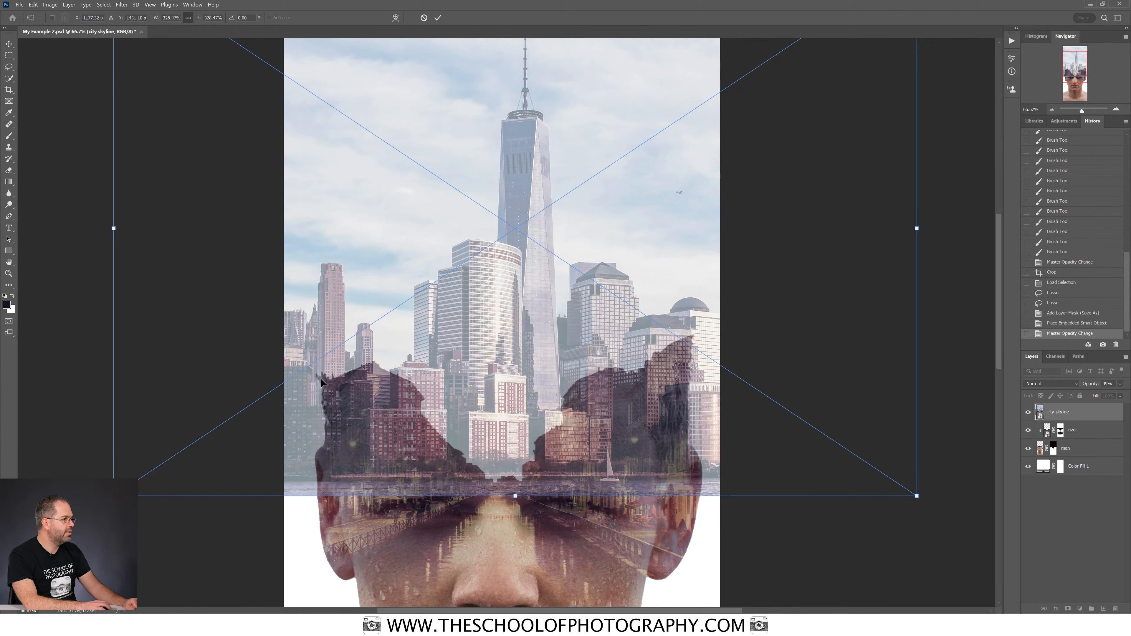
{"action": "mouse_move", "coordinate": [316, 374]}
{"action": "left_mouse_down"}
{"action": "mouse_move", "coordinate": [311, 278]}
{"action": "mouse_move", "coordinate": [321, 377]}
{"action": "mouse_move", "coordinate": [334, 362]}
{"action": "left_mouse_up"}
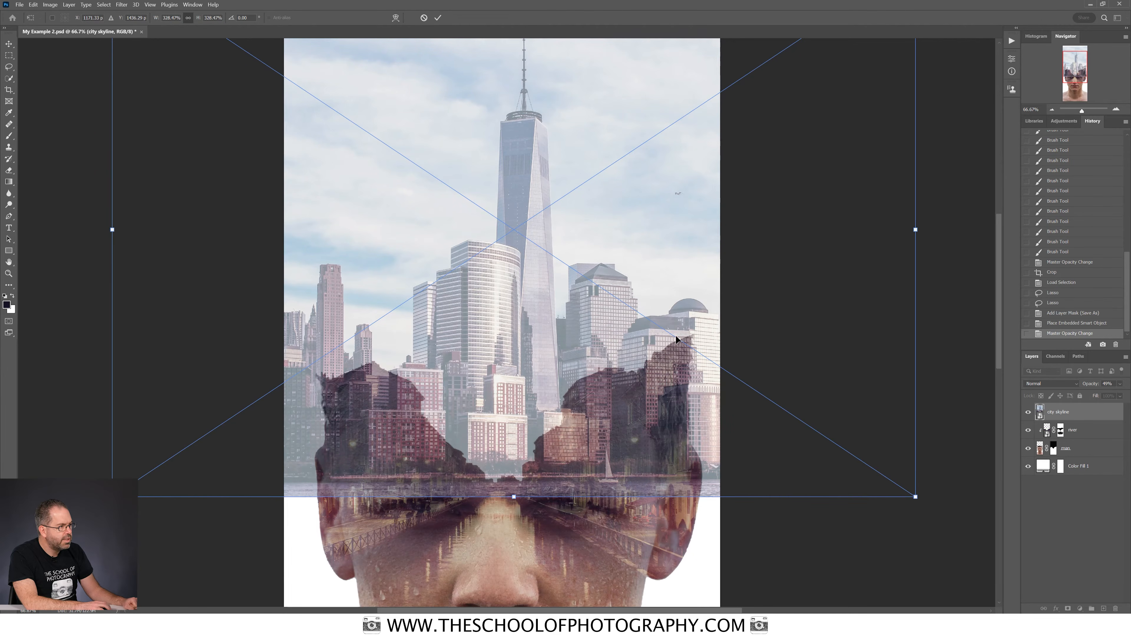
Enlarge the city skyline in stages to about 378%, keeping its waterline at the man's eyes and the tower near the centre.
{"action": "left_click_drag", "start_coordinate": [517, 371], "coordinate": [524, 353]}
{"action": "left_click_drag", "start_coordinate": [921, 482], "coordinate": [952, 497]}
{"action": "left_click_drag", "start_coordinate": [689, 443], "coordinate": [632, 416]}
{"action": "left_click_drag", "start_coordinate": [942, 488], "coordinate": [989, 522]}
{"action": "left_click_drag", "start_coordinate": [803, 458], "coordinate": [792, 428]}
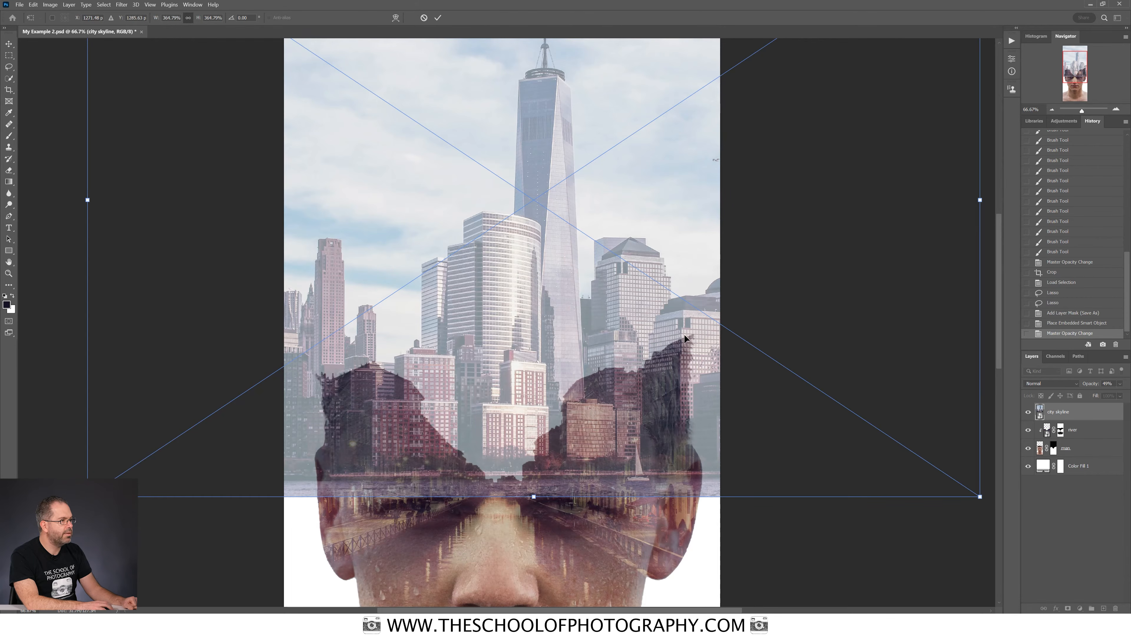
{"action": "left_click_drag", "start_coordinate": [979, 497], "coordinate": [993, 505]}
{"action": "left_click_drag", "start_coordinate": [866, 435], "coordinate": [863, 429]}
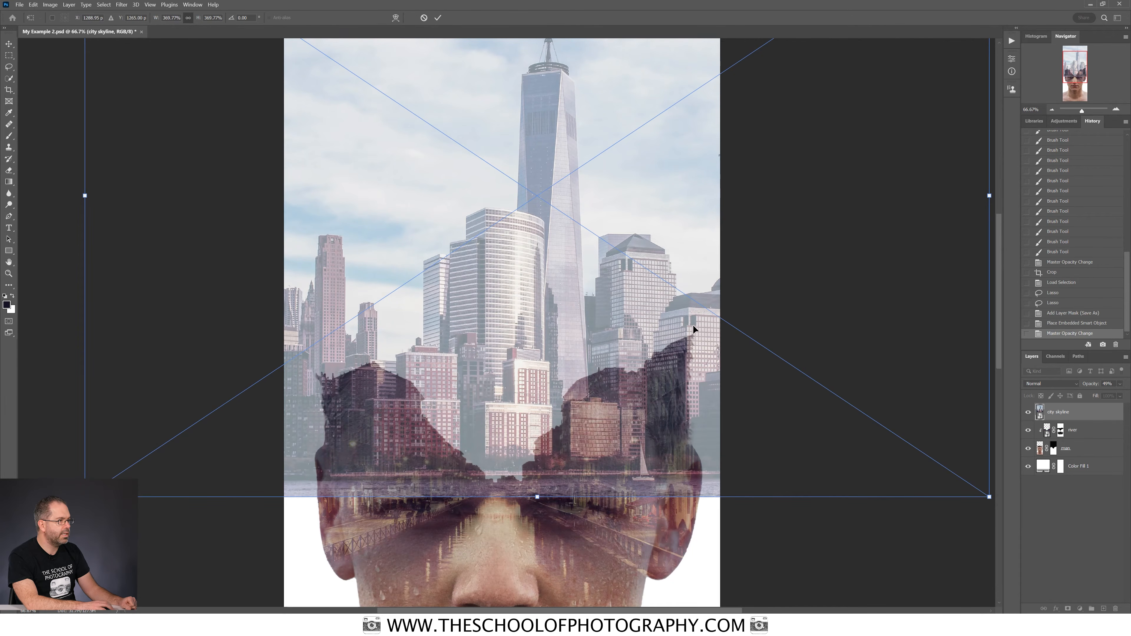
{"action": "left_click_drag", "start_coordinate": [989, 497], "coordinate": [1002, 514]}
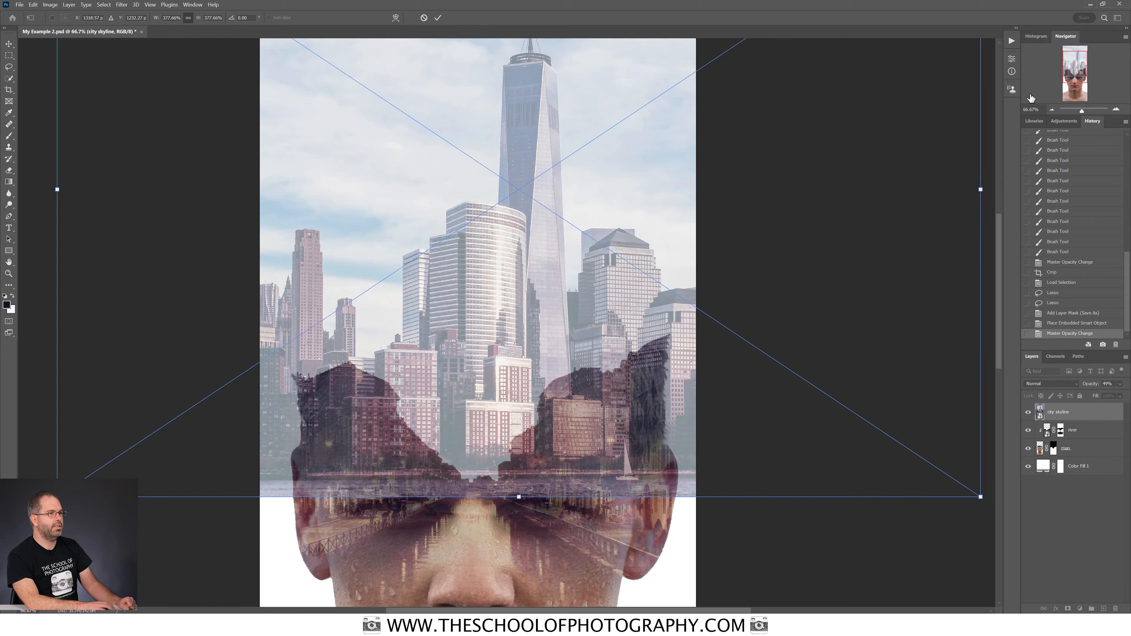
Reduce the city skyline to about 364% so the tower's spire stays inside the canvas.
{"action": "left_click", "coordinate": [1053, 111]}
{"action": "left_click", "coordinate": [1053, 111]}
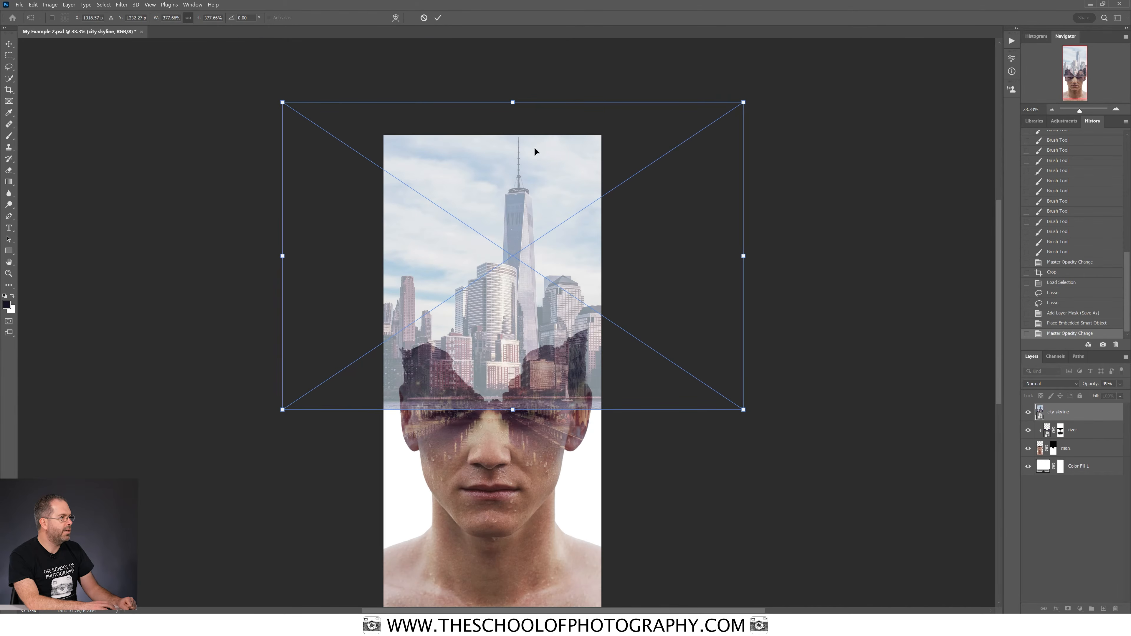
{"action": "left_click_drag", "start_coordinate": [743, 102], "coordinate": [727, 114]}
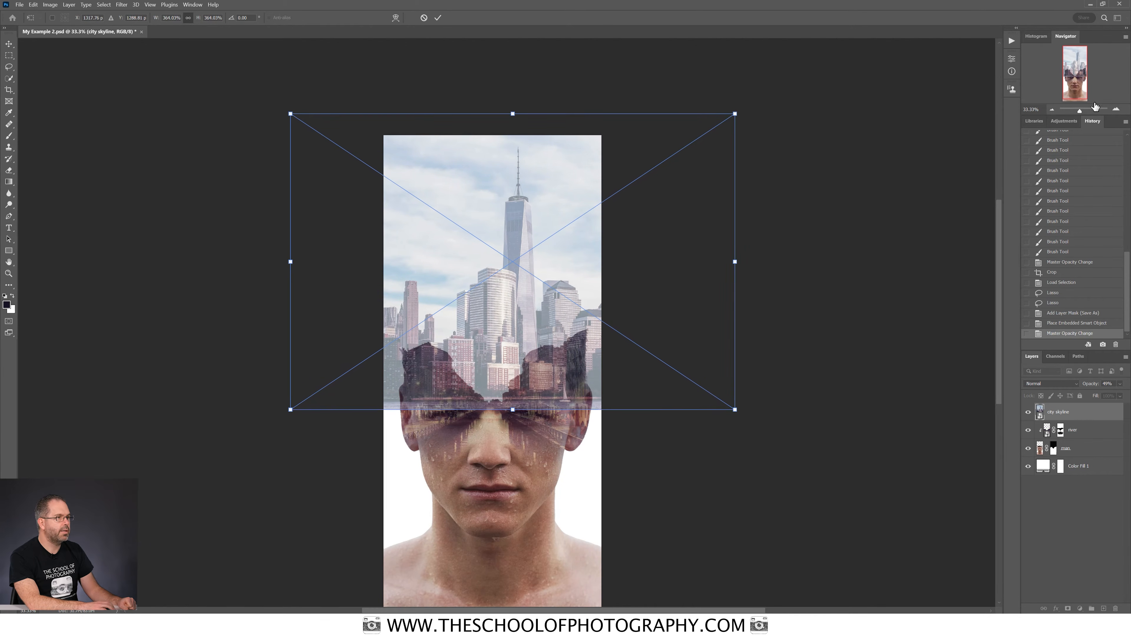
{"action": "left_click", "coordinate": [1117, 109]}
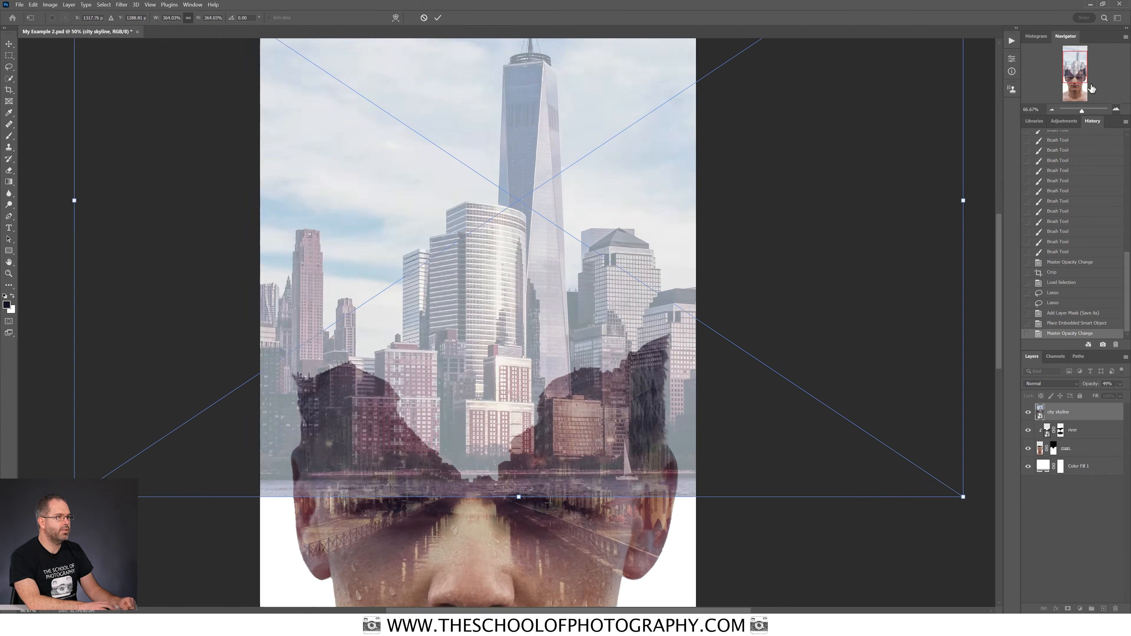
{"action": "scroll", "coordinate": [711, 190], "scroll_direction": "left", "scroll_amount": 3}
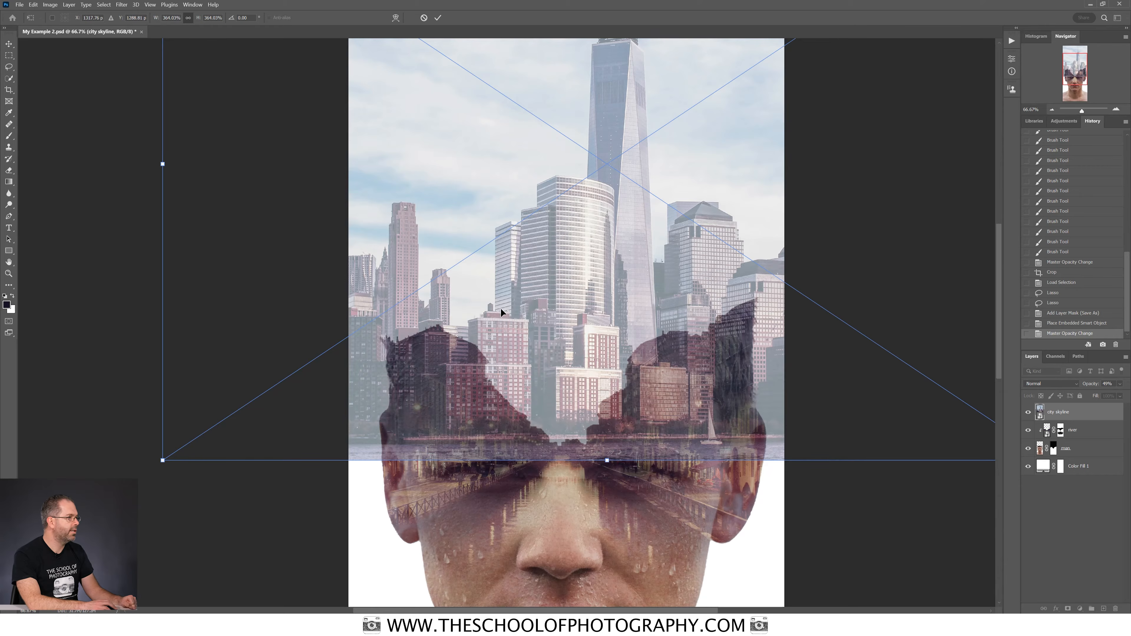
Nudge the city skyline slightly left and apply the transform.
{"action": "key", "text": "Left"}
{"action": "key", "text": "Left"}
{"action": "key", "text": "Left"}
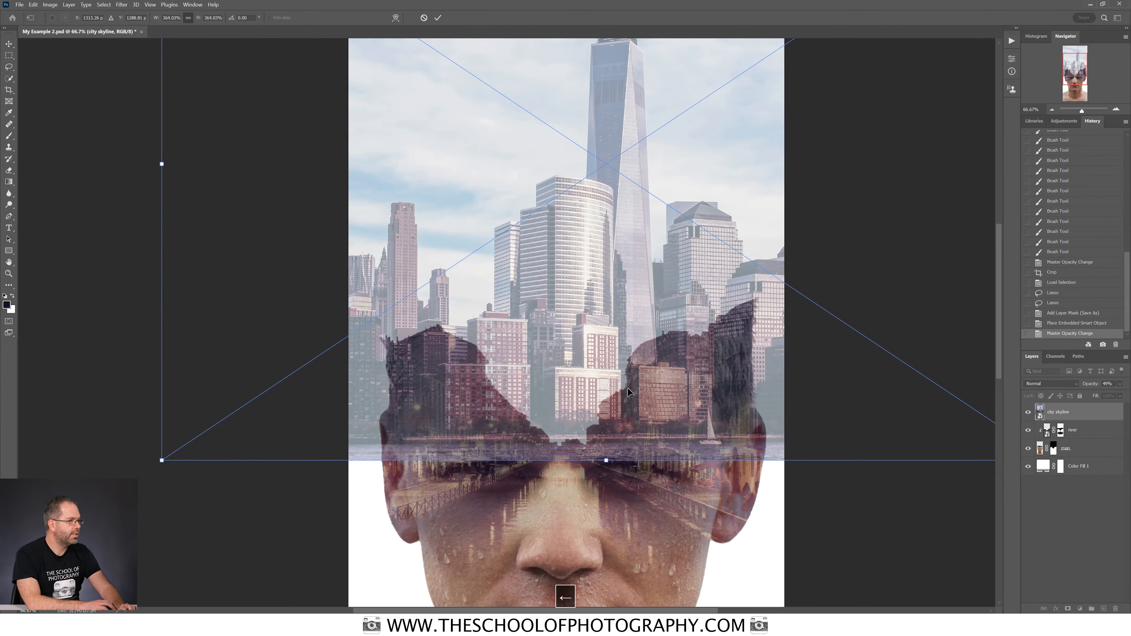
{"action": "key", "text": "Left"}
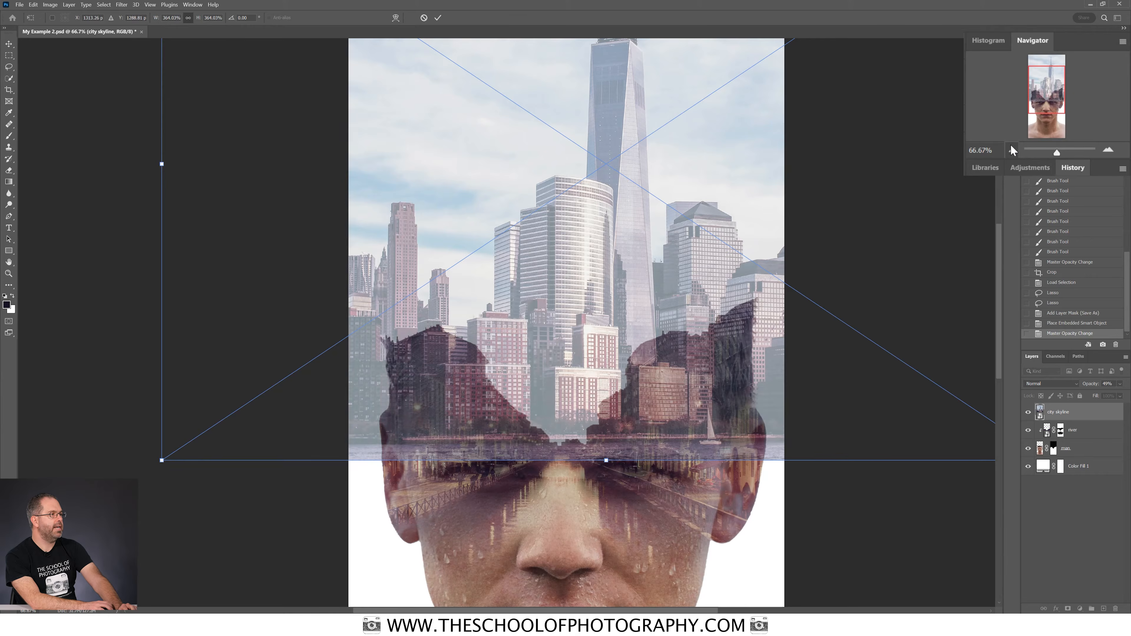
{"action": "left_click", "coordinate": [1012, 150]}
{"action": "left_click", "coordinate": [1012, 150]}
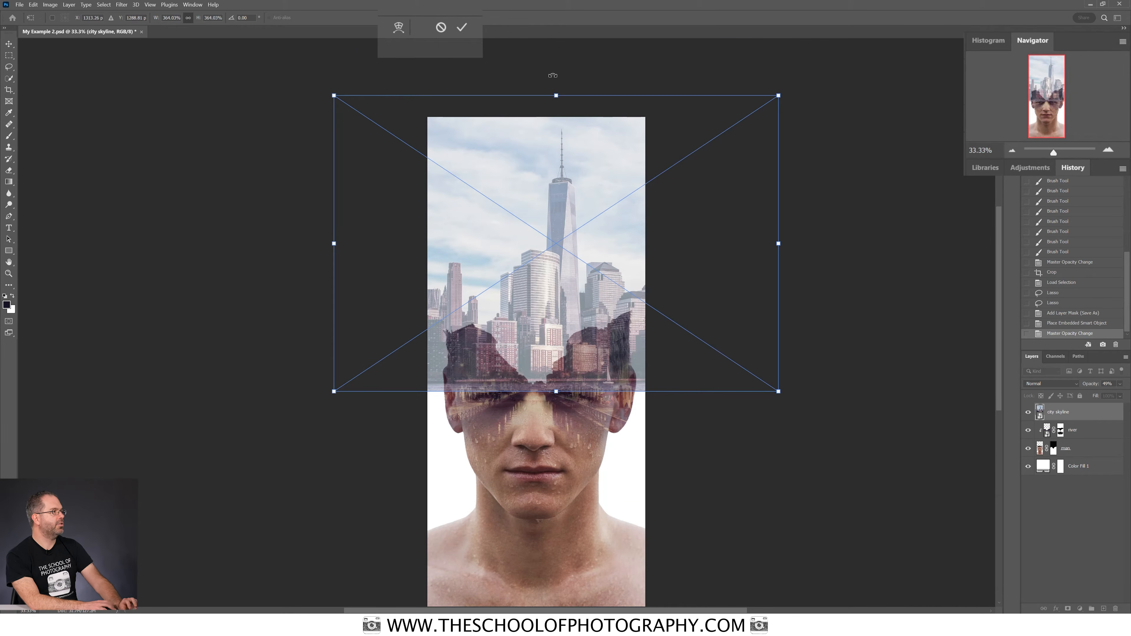
{"action": "left_click", "coordinate": [462, 27]}
{"action": "key", "text": "w"}
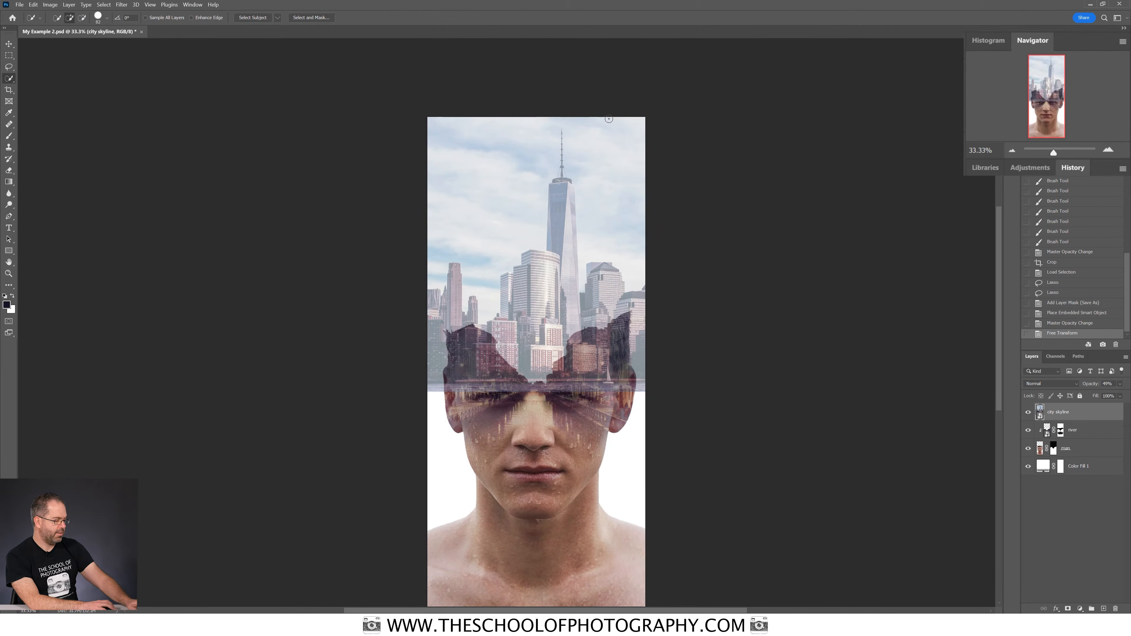
{"action": "key", "text": "ctrl+0"}
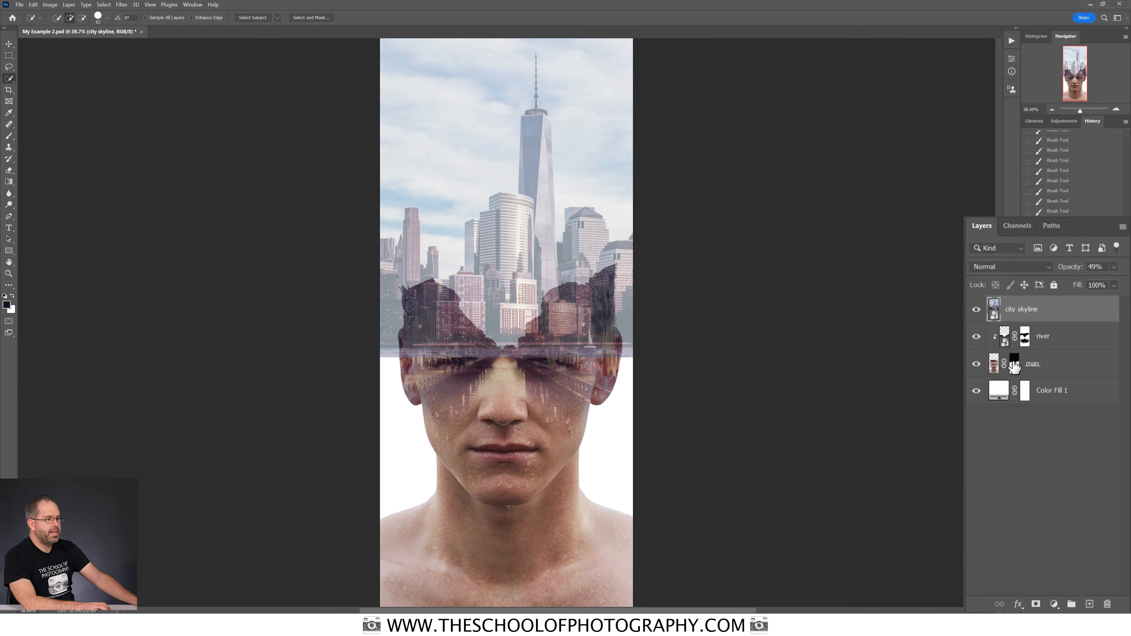
Load the man layer's mask as a selection, invert it and add it as a layer mask to city skyline.
{"action": "left_click_drag", "start_coordinate": [1015, 365], "coordinate": [1016, 366]}
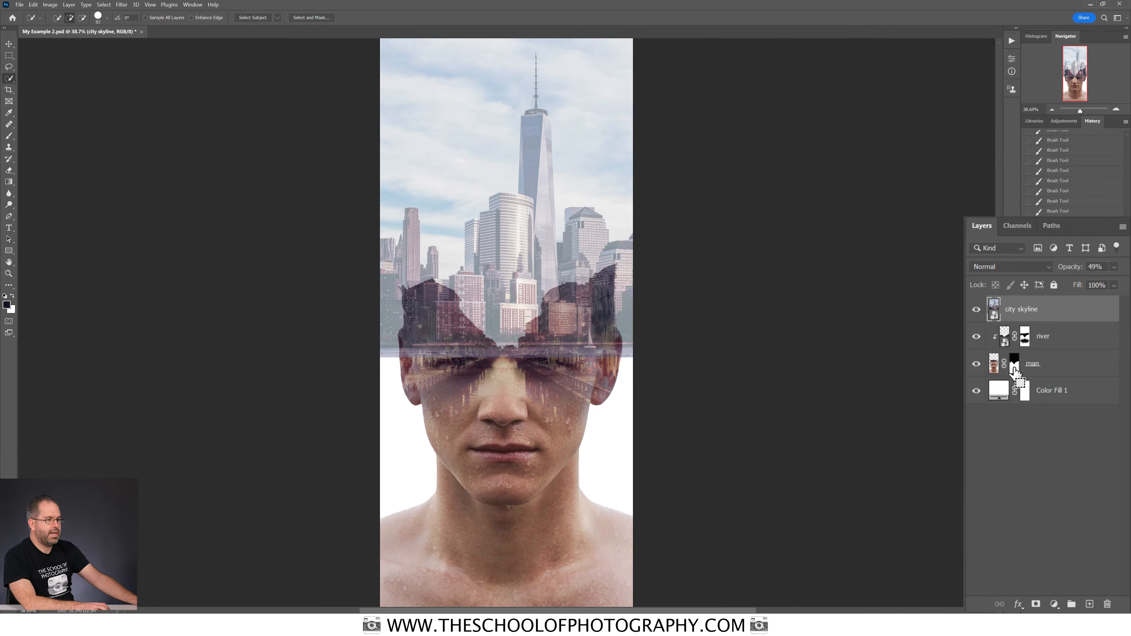
{"action": "left_click", "coordinate": [1015, 367], "text": "ctrl"}
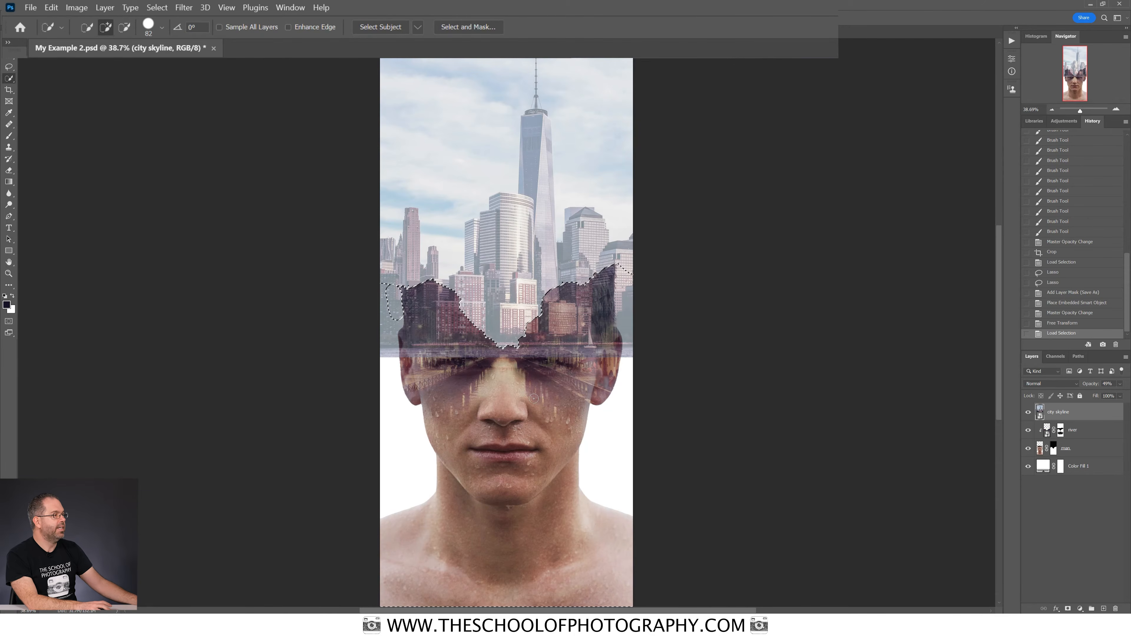
{"action": "left_click", "coordinate": [157, 8]}
{"action": "left_click", "coordinate": [167, 57]}
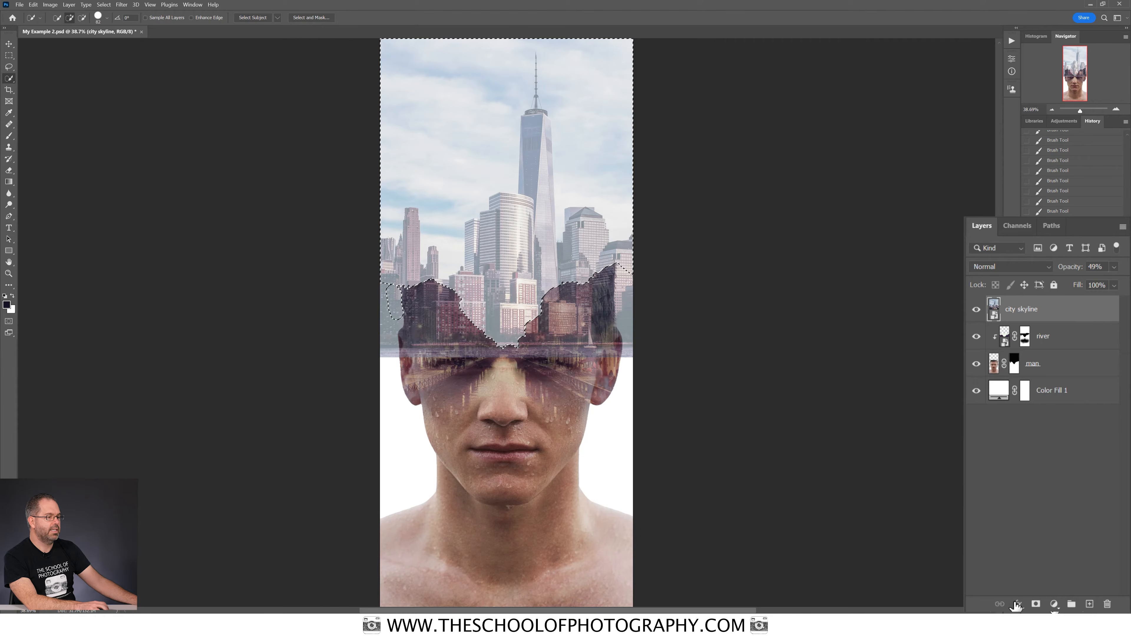
{"action": "left_click", "coordinate": [1036, 604]}
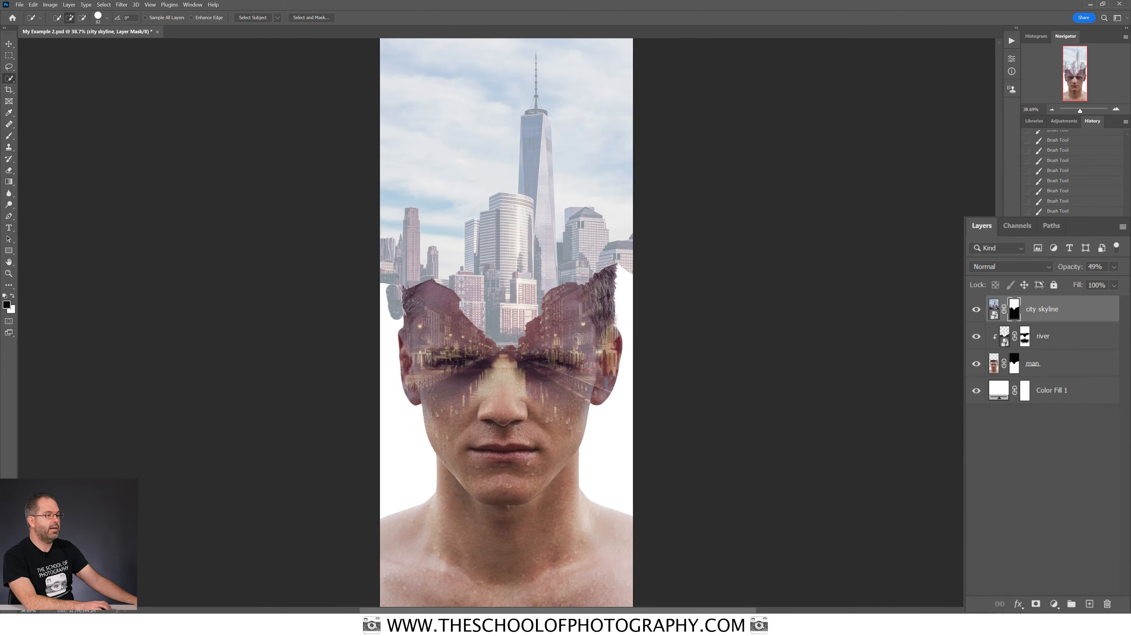
Set the opacity of the city skyline image layer to 100%.
{"action": "left_click", "coordinate": [993, 310]}
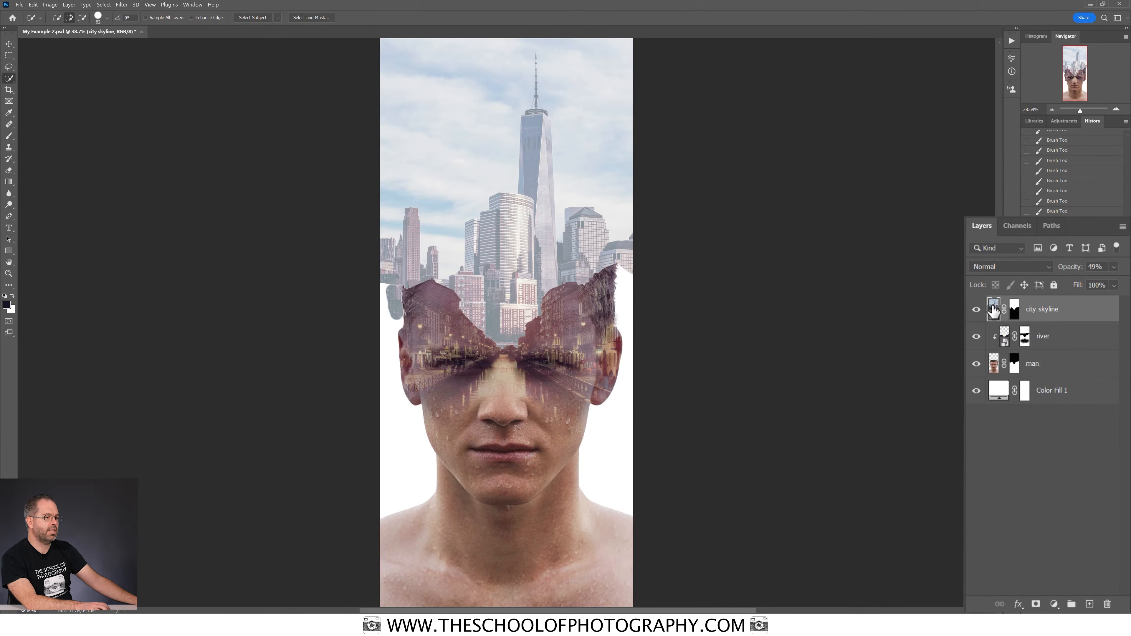
{"action": "left_click", "coordinate": [1114, 267]}
{"action": "left_click_drag", "start_coordinate": [1088, 283], "coordinate": [1119, 286]}
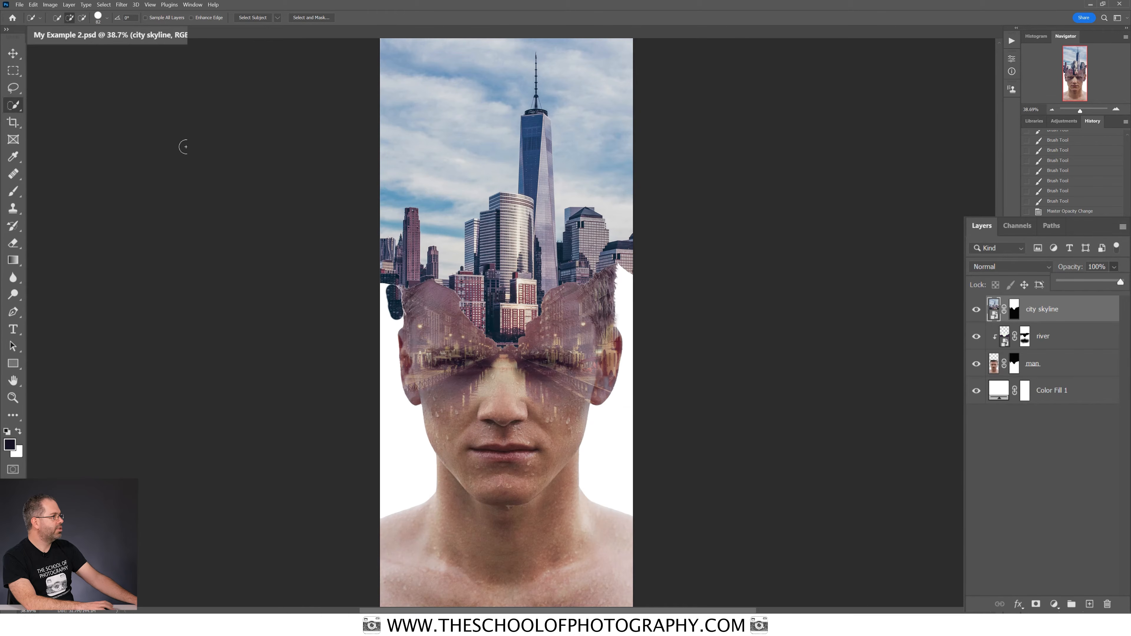
Select the sky with the Object Selection tool, fill it with black at 100% on the city skyline mask, and deselect.
{"action": "right_click", "coordinate": [11, 107]}
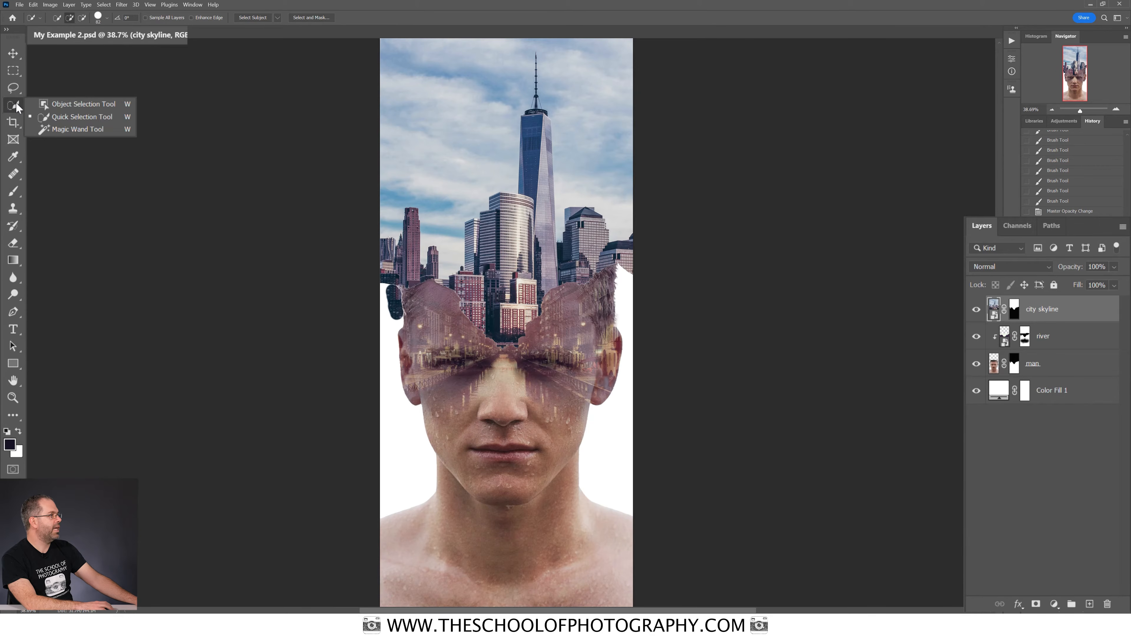
{"action": "left_click", "coordinate": [85, 105]}
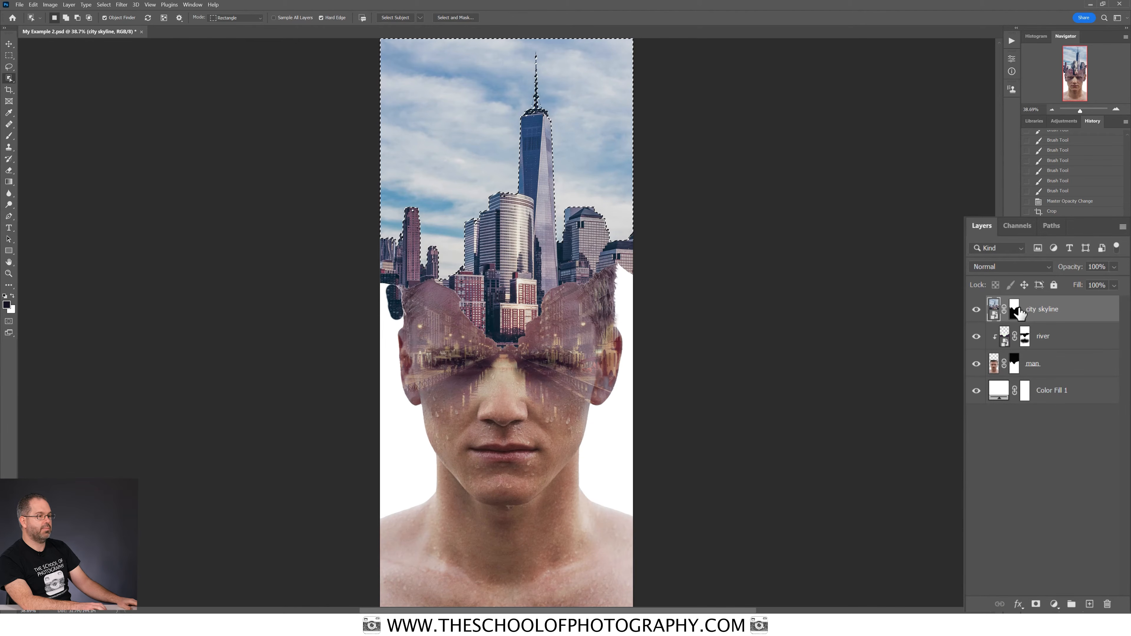
{"action": "left_click", "coordinate": [1020, 313]}
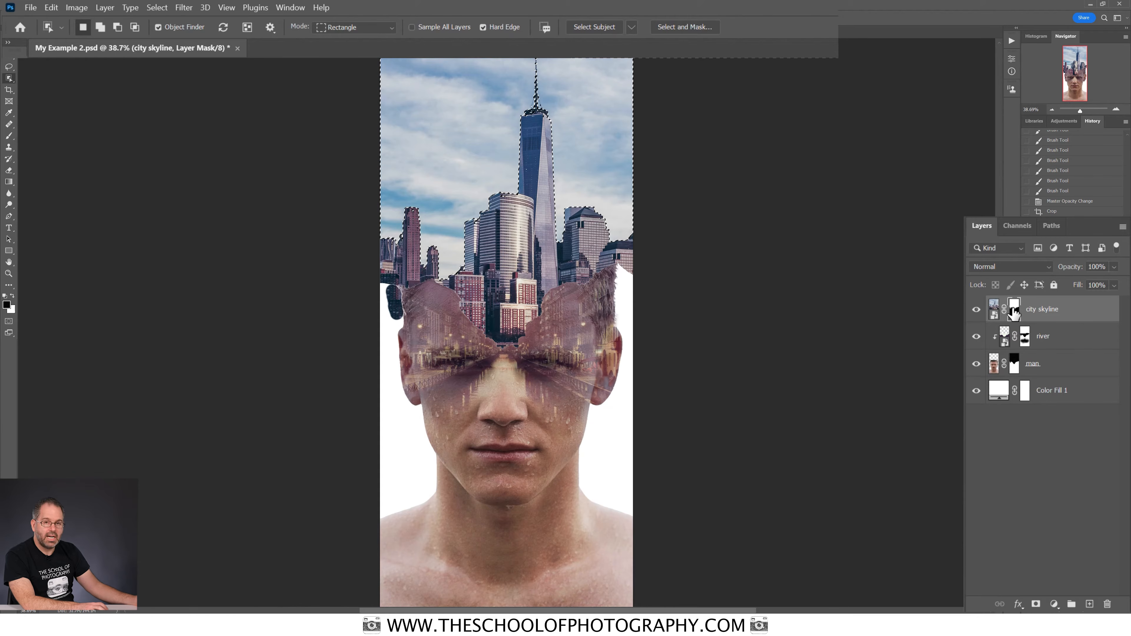
{"action": "key", "text": "shift+F5"}
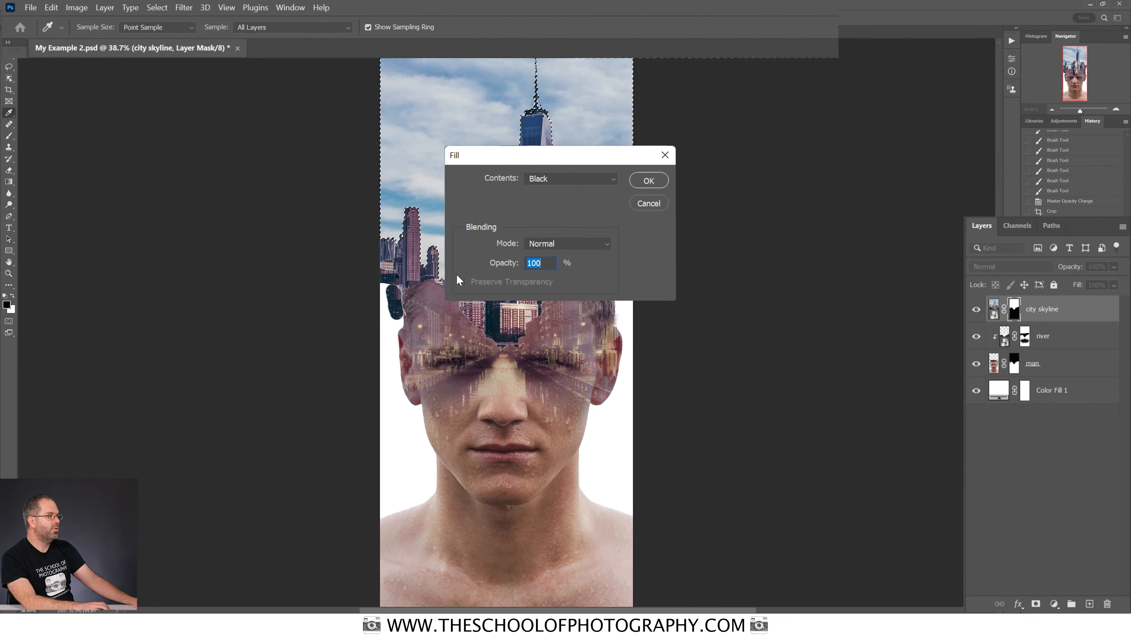
{"action": "left_click", "coordinate": [649, 181]}
{"action": "key", "text": "w"}
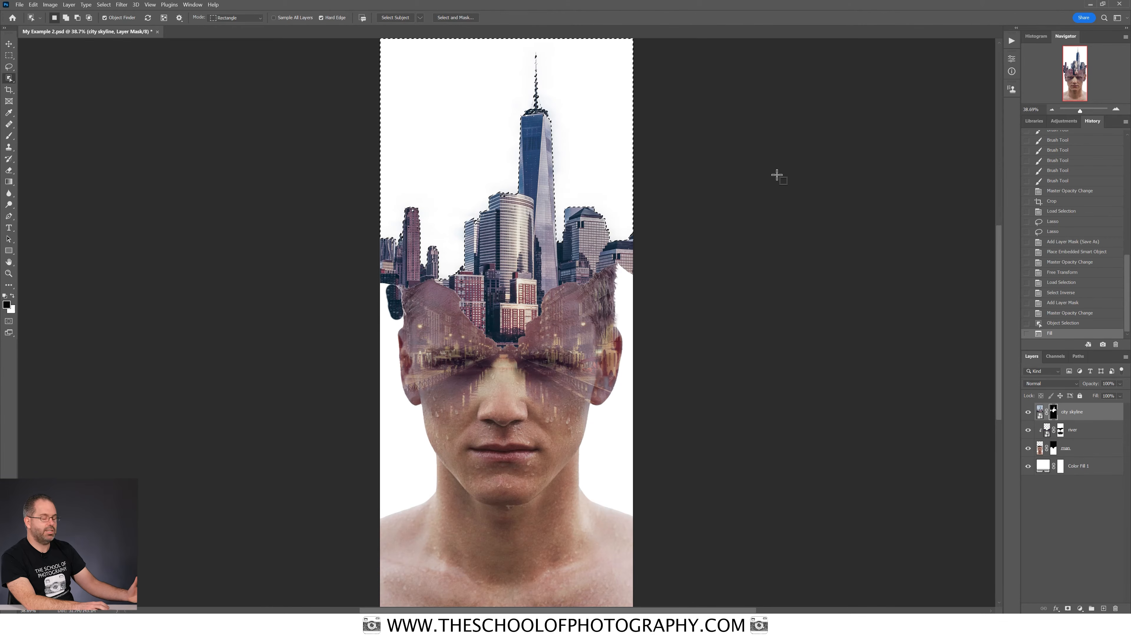
{"action": "key", "text": "ctrl+d"}
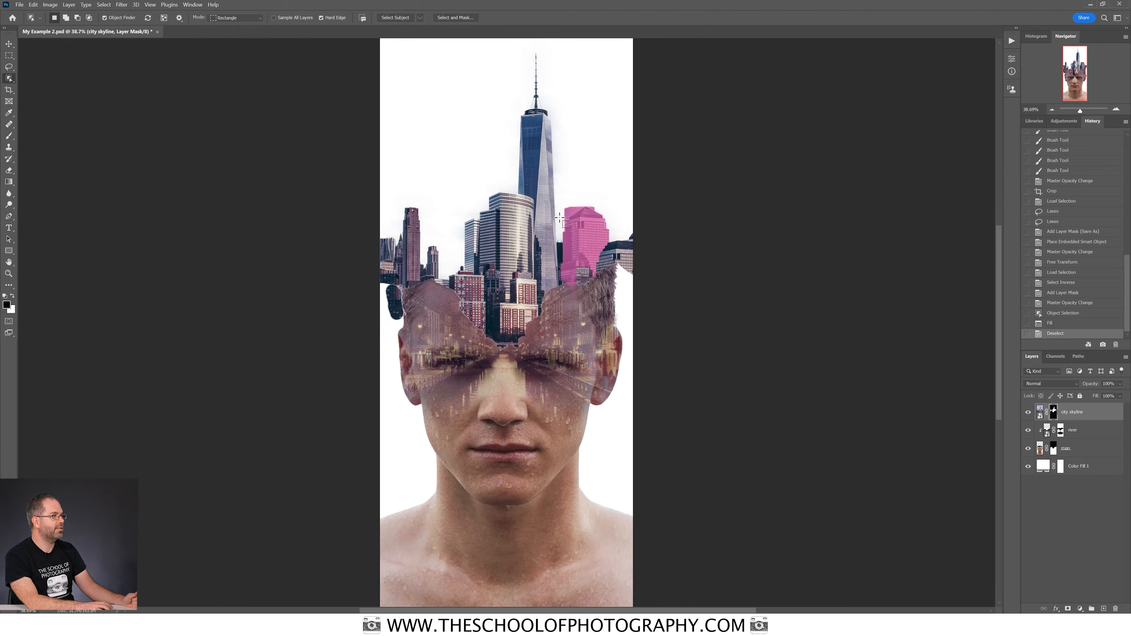
Outline the building part extending beyond the right side of the head with the Polygonal Lasso tool.
{"action": "left_click", "coordinate": [9, 46]}
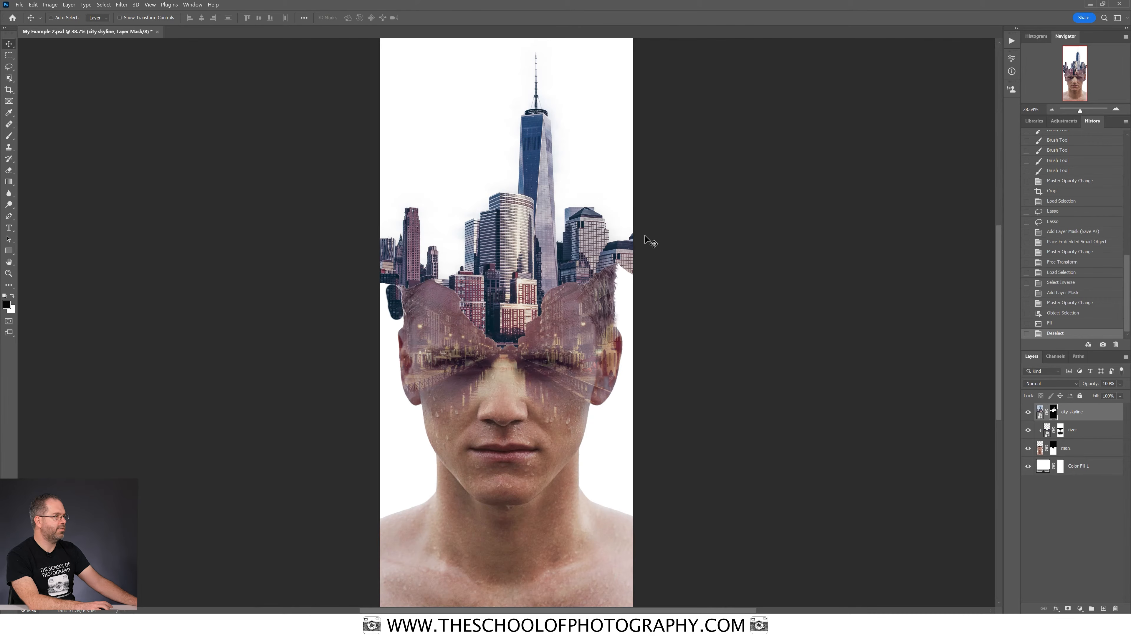
{"action": "key", "text": "ctrl+plus"}
{"action": "key", "text": "ctrl+plus"}
{"action": "key", "text": "ctrl+plus"}
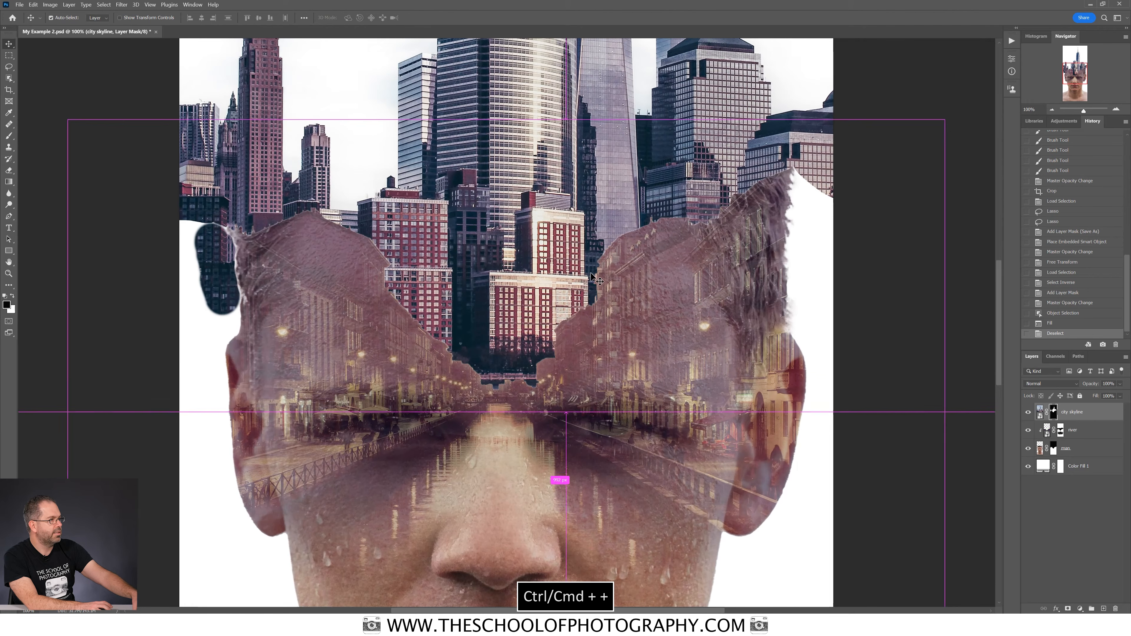
{"action": "left_click_drag", "start_coordinate": [558, 192], "coordinate": [545, 321]}
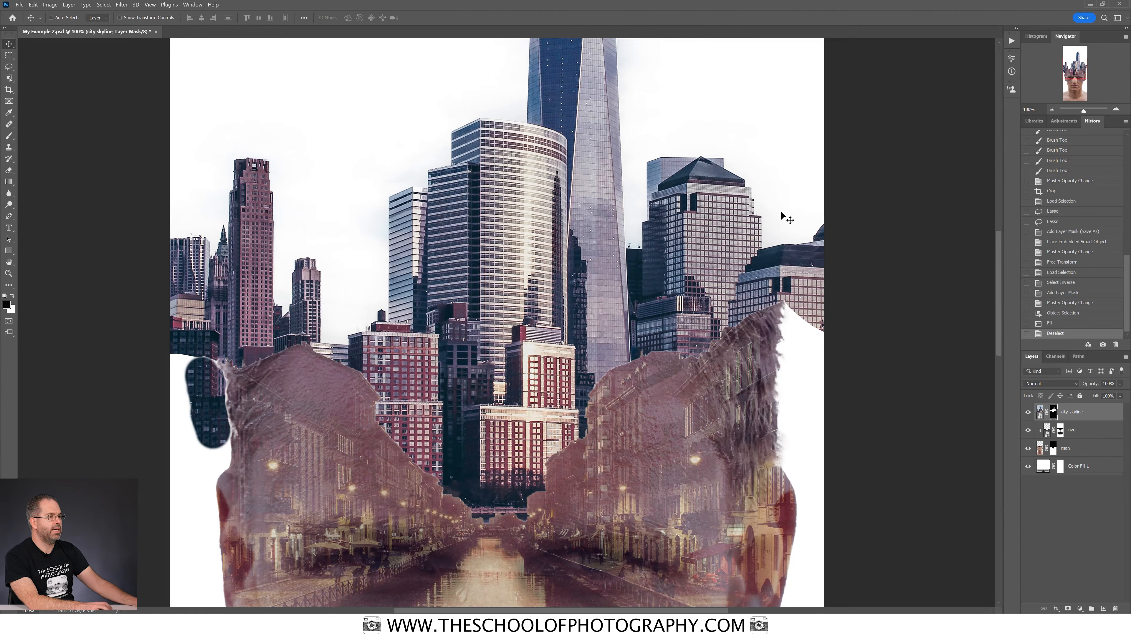
{"action": "left_click", "coordinate": [10, 93]}
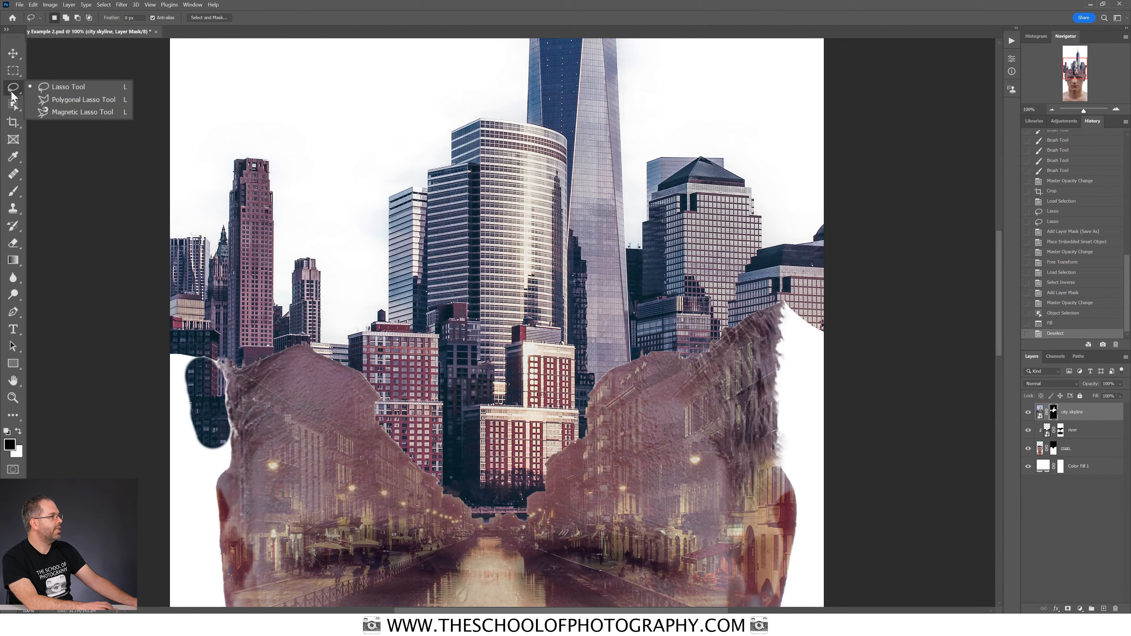
{"action": "left_click", "coordinate": [116, 102]}
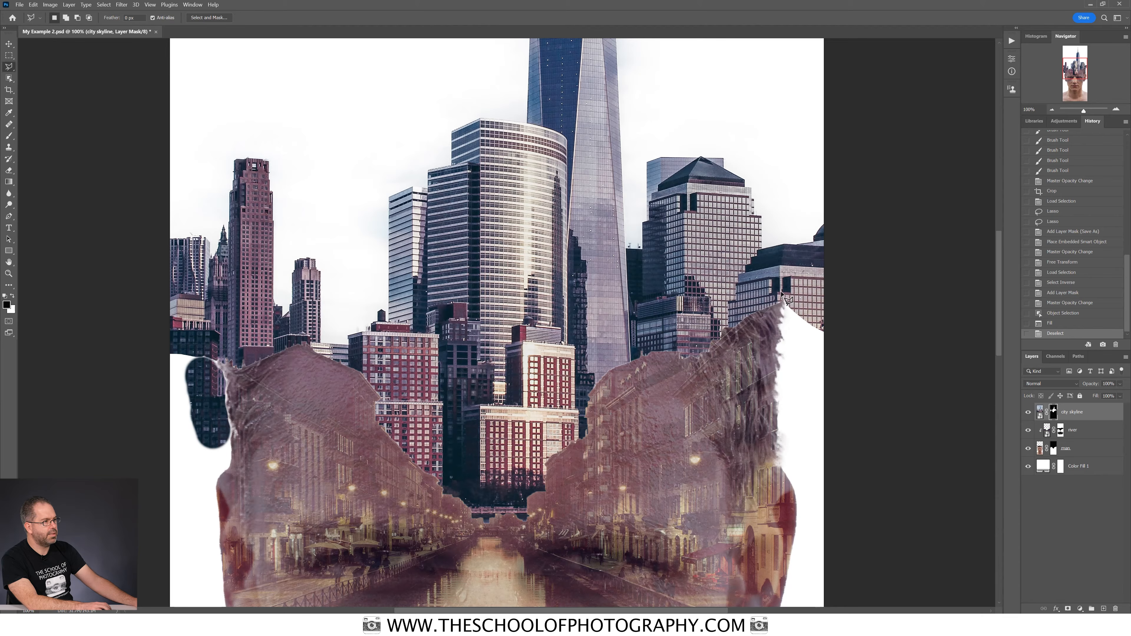
{"action": "left_click", "coordinate": [782, 301]}
{"action": "key", "text": "shift"}
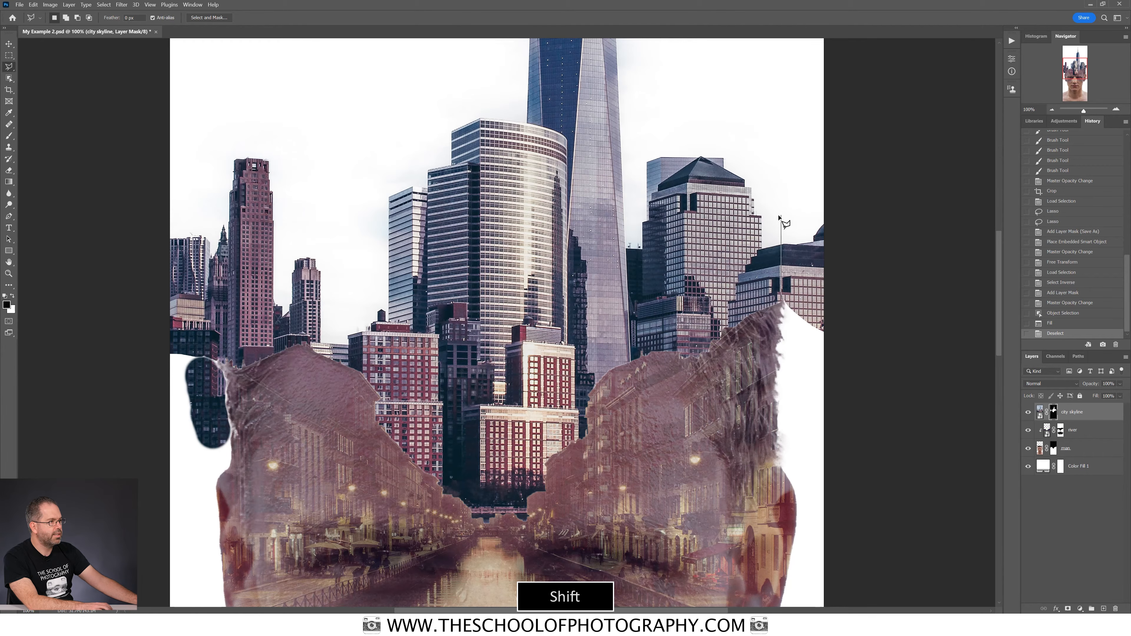
{"action": "left_click", "coordinate": [781, 215]}
{"action": "left_click", "coordinate": [795, 202]}
{"action": "left_click", "coordinate": [824, 197]}
{"action": "left_click", "coordinate": [866, 204]}
{"action": "left_click", "coordinate": [880, 234]}
{"action": "left_click", "coordinate": [885, 305]}
{"action": "left_click", "coordinate": [877, 348]}
{"action": "left_click", "coordinate": [837, 368]}
{"action": "left_click", "coordinate": [809, 366]}
{"action": "left_click", "coordinate": [787, 346]}
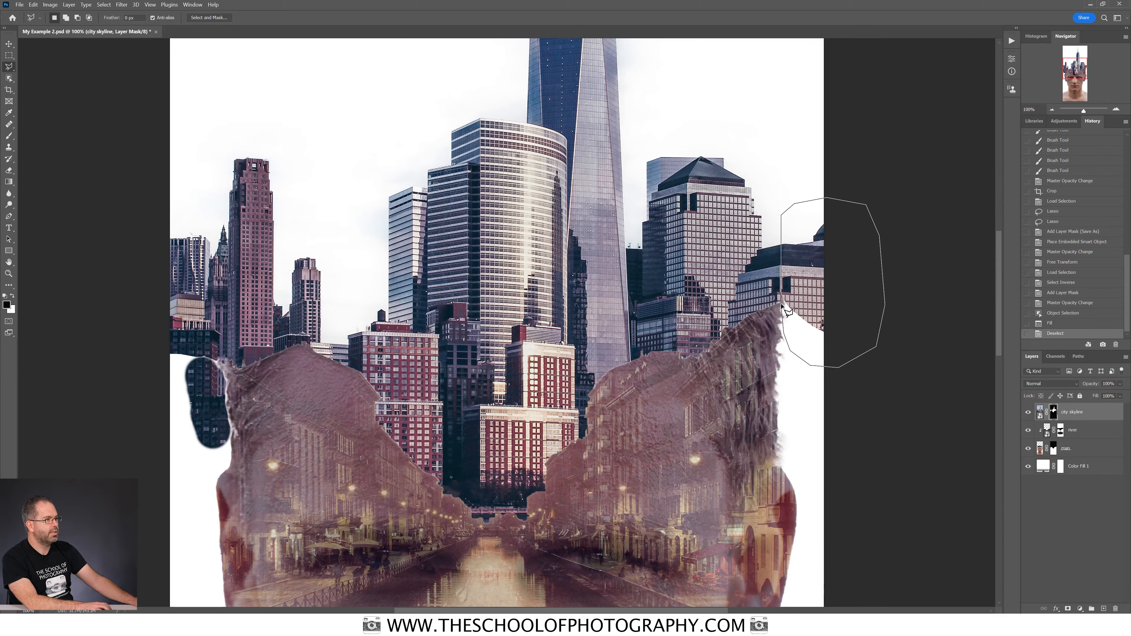
{"action": "left_click", "coordinate": [785, 307]}
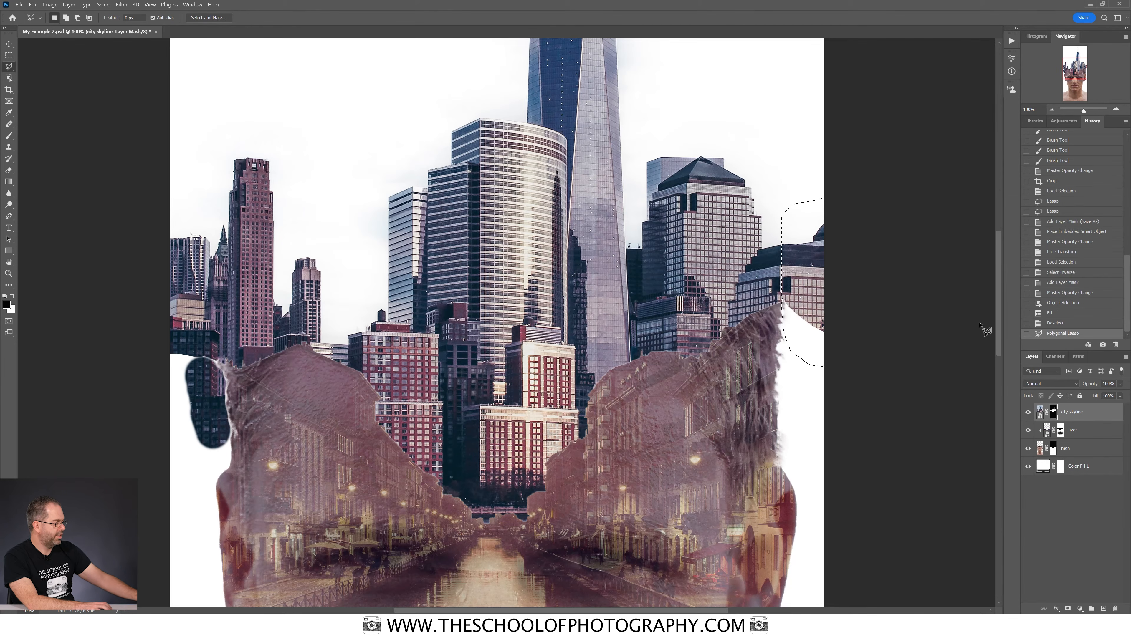
Fill the selected right-hand area with black at 100% on the city skyline mask, and deselect.
{"action": "key", "text": "shift+F5"}
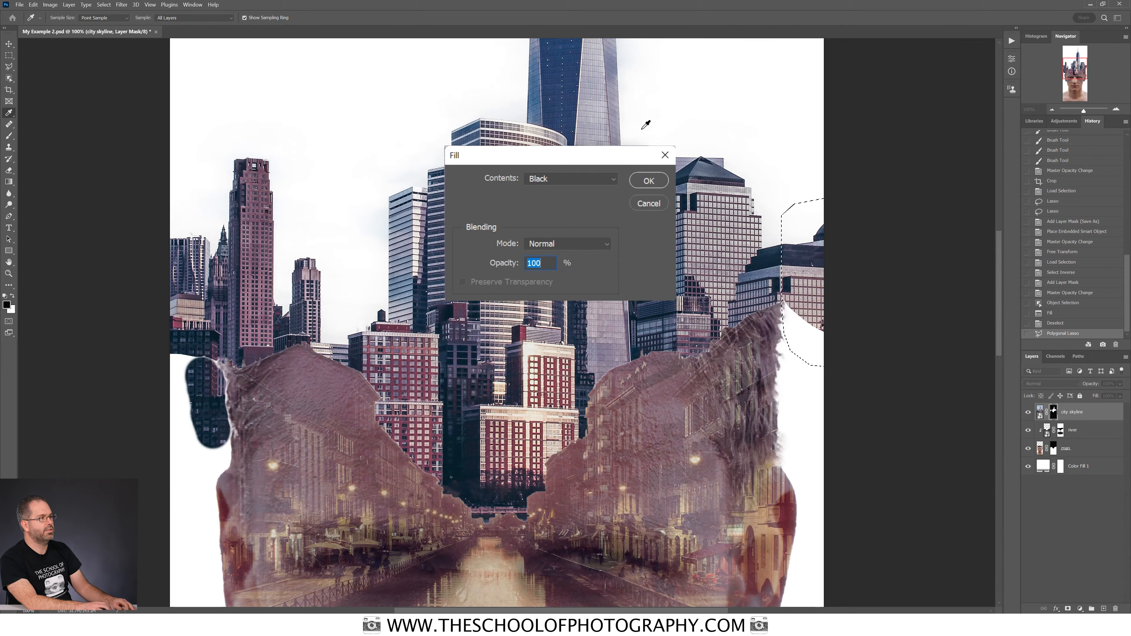
{"action": "left_click", "coordinate": [642, 183]}
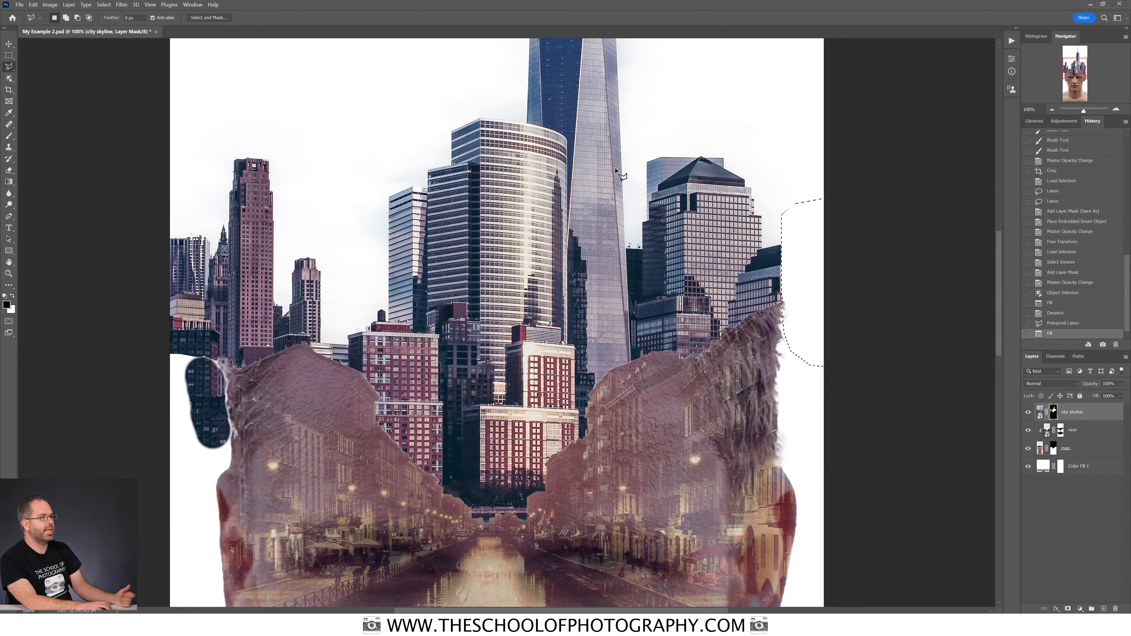
{"action": "key", "text": "ctrl+d"}
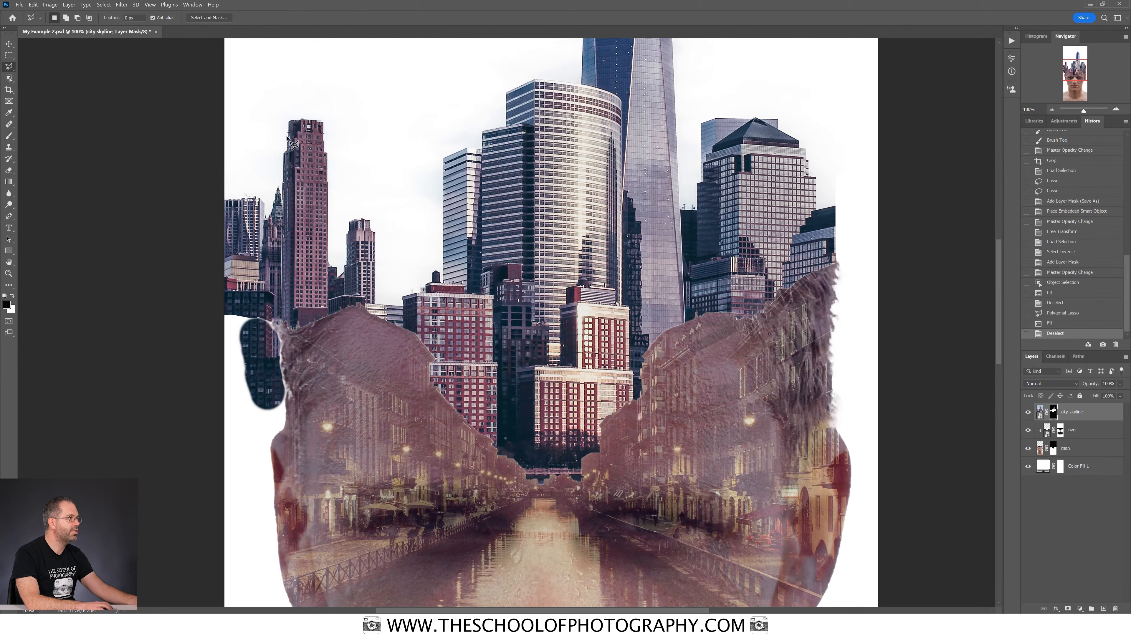
Outline the buildings and stray patch beyond the left side of the head with the Polygonal Lasso tool.
{"action": "left_click", "coordinate": [281, 108]}
{"action": "left_click", "coordinate": [259, 100]}
{"action": "left_click", "coordinate": [210, 99]}
{"action": "left_click", "coordinate": [169, 112]}
{"action": "left_click", "coordinate": [130, 178]}
{"action": "left_click", "coordinate": [122, 266]}
{"action": "left_click", "coordinate": [129, 369]}
{"action": "left_click", "coordinate": [149, 426]}
{"action": "left_click", "coordinate": [193, 455]}
{"action": "left_click", "coordinate": [233, 452]}
{"action": "left_click", "coordinate": [295, 431]}
{"action": "left_click", "coordinate": [315, 418]}
{"action": "left_click", "coordinate": [315, 386]}
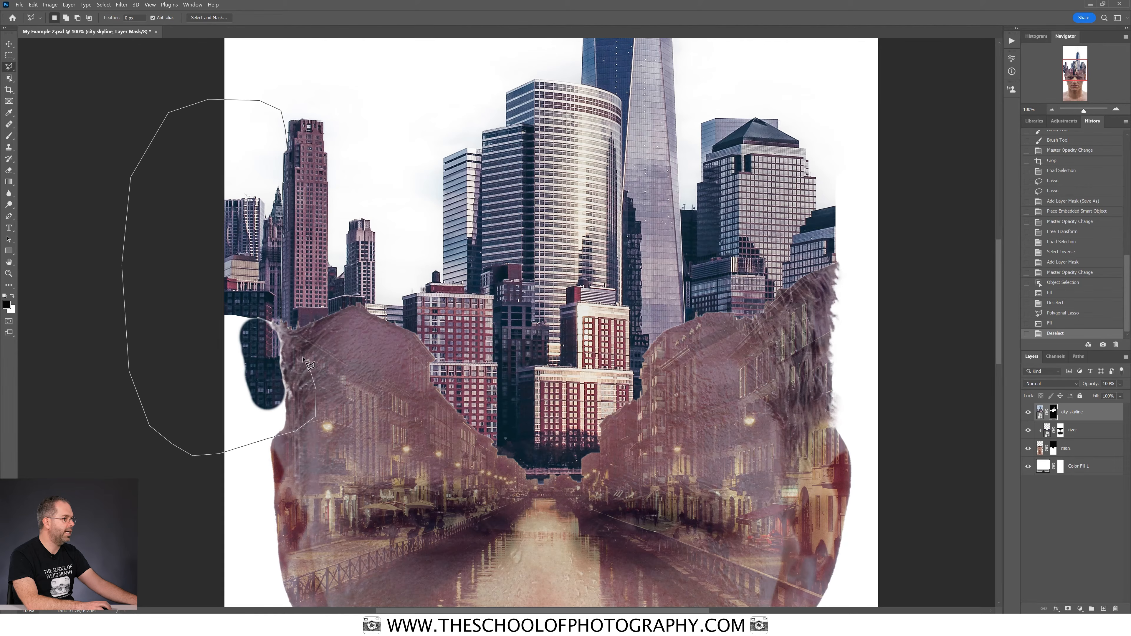
{"action": "left_click", "coordinate": [282, 324]}
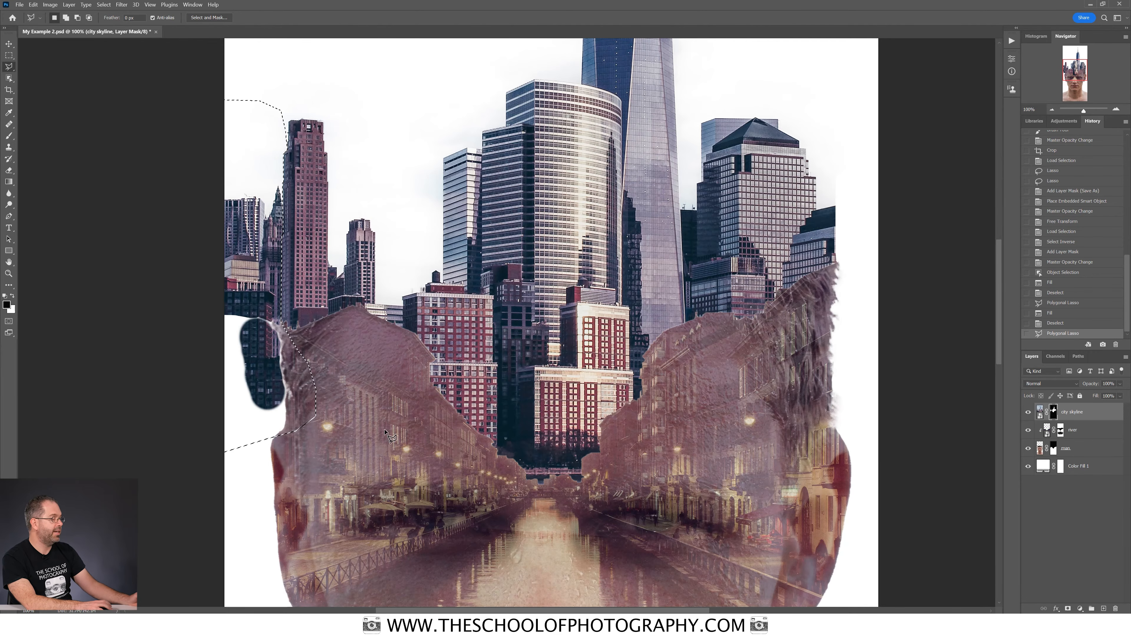
Hide the selected left-hand buildings by filling the city skyline mask with black at 100%, and deselect.
{"action": "key", "text": "shift+F5"}
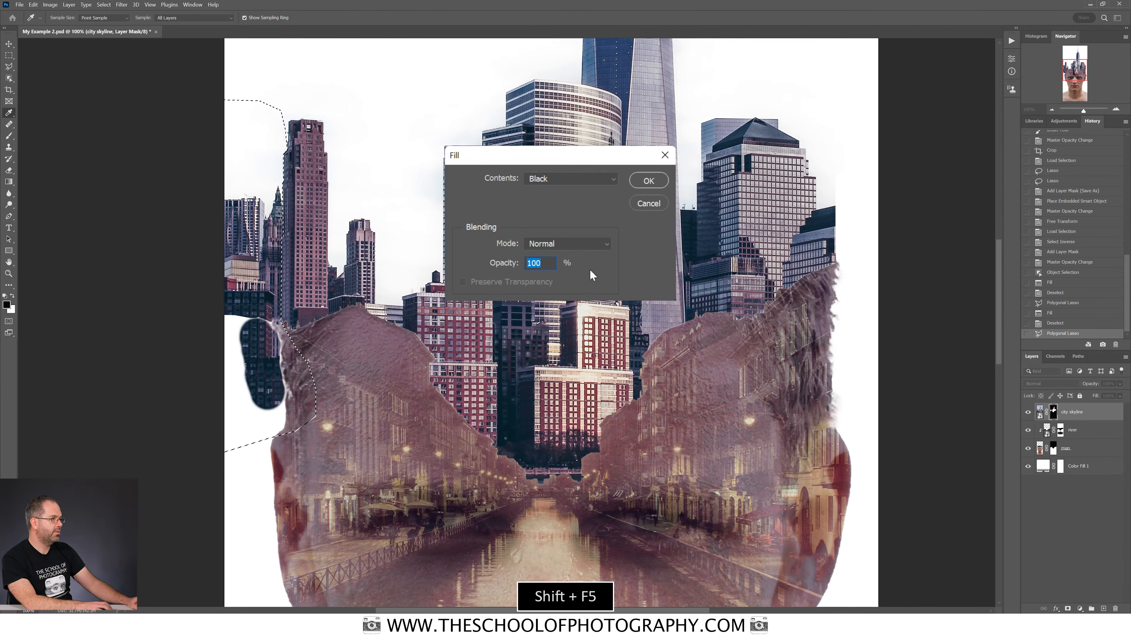
{"action": "left_click", "coordinate": [649, 181]}
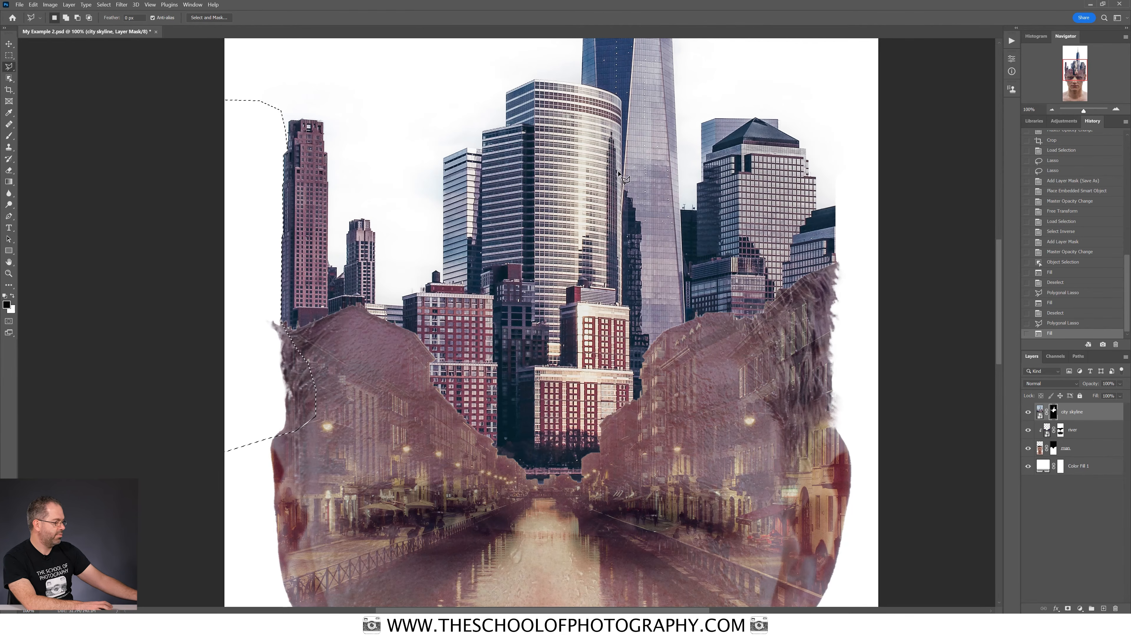
{"action": "key", "text": "ctrl+d"}
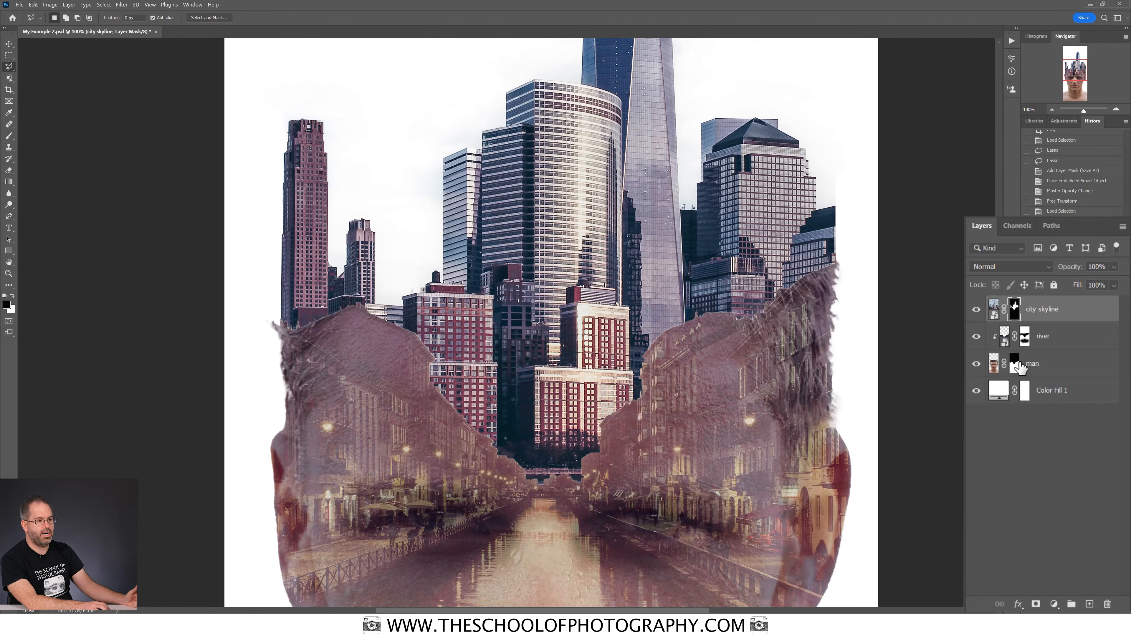
Paint black with a 245 px brush on the man layer's mask to remove the stray hair at the head's left edge.
{"action": "left_click", "coordinate": [1017, 365]}
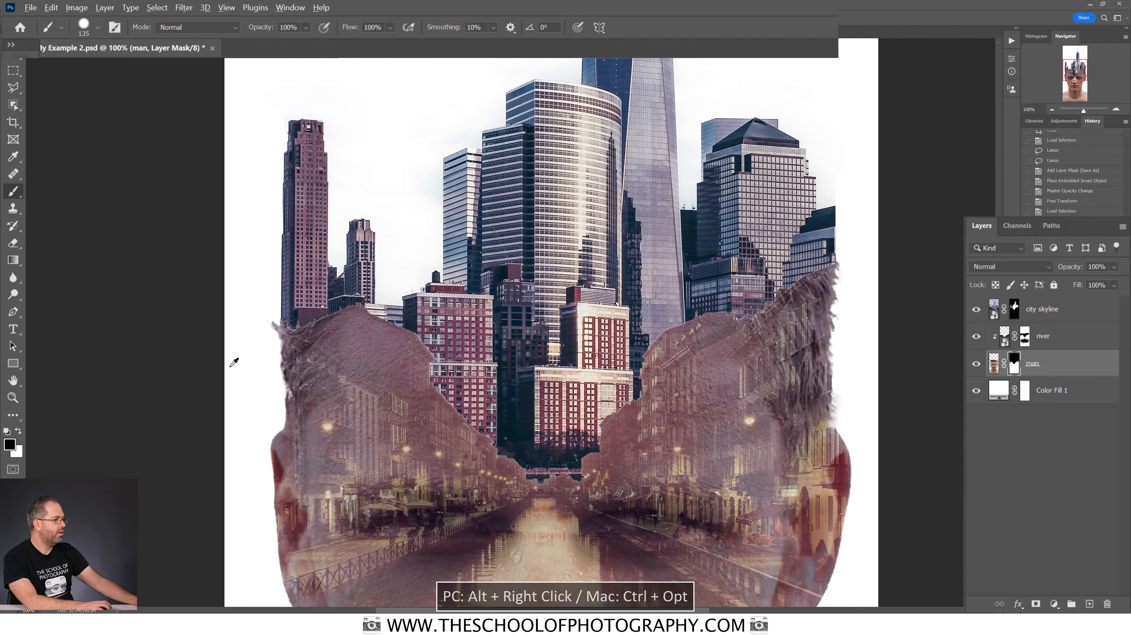
{"action": "left_click_drag", "start_coordinate": [261, 361], "coordinate": [256, 353]}
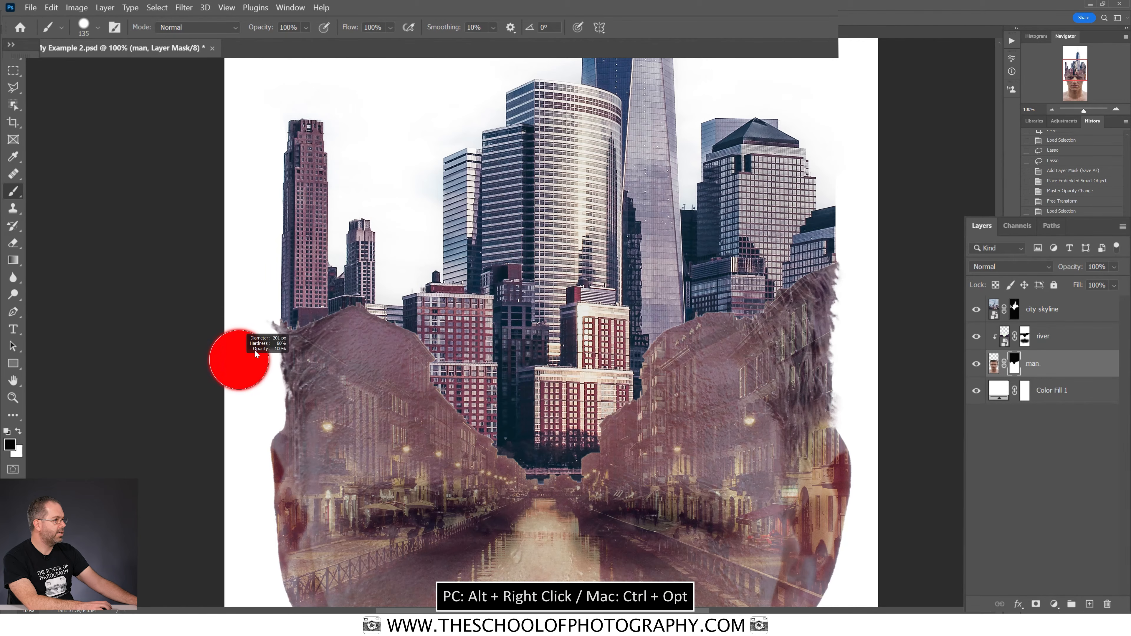
{"action": "mouse_move", "coordinate": [256, 311]}
{"action": "left_mouse_down"}
{"action": "mouse_move", "coordinate": [230, 356]}
{"action": "mouse_move", "coordinate": [224, 420]}
{"action": "mouse_move", "coordinate": [198, 408]}
{"action": "mouse_move", "coordinate": [198, 376]}
{"action": "left_mouse_up"}
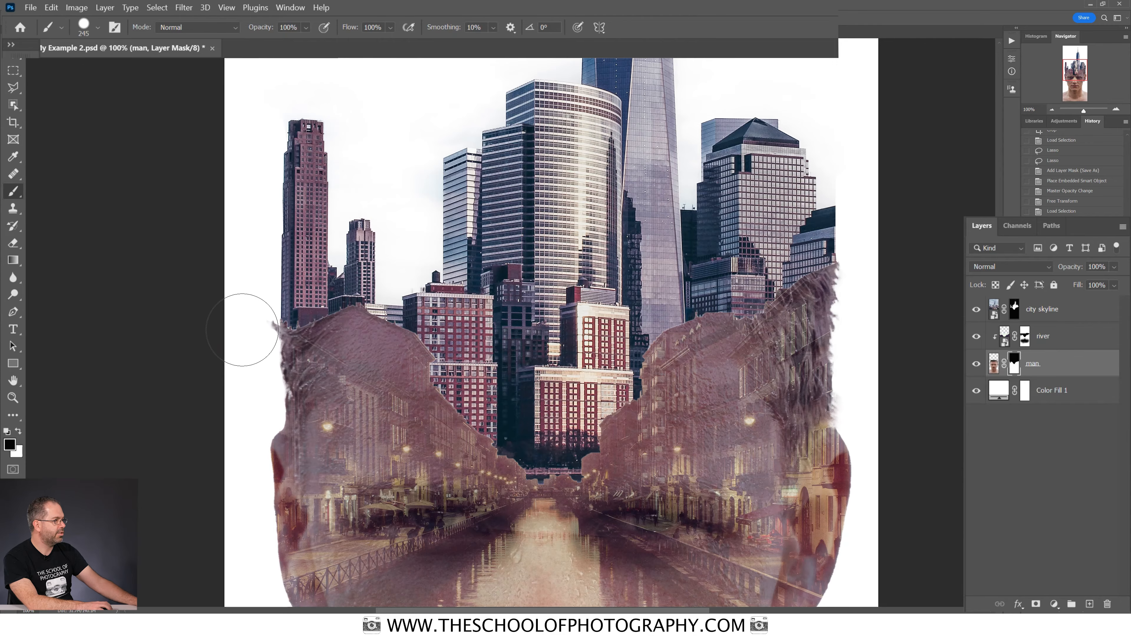
{"action": "key", "text": "ctrl+shift+i"}
{"action": "left_click", "coordinate": [245, 330]}
{"action": "left_click", "coordinate": [241, 344]}
{"action": "left_click", "coordinate": [242, 341]}
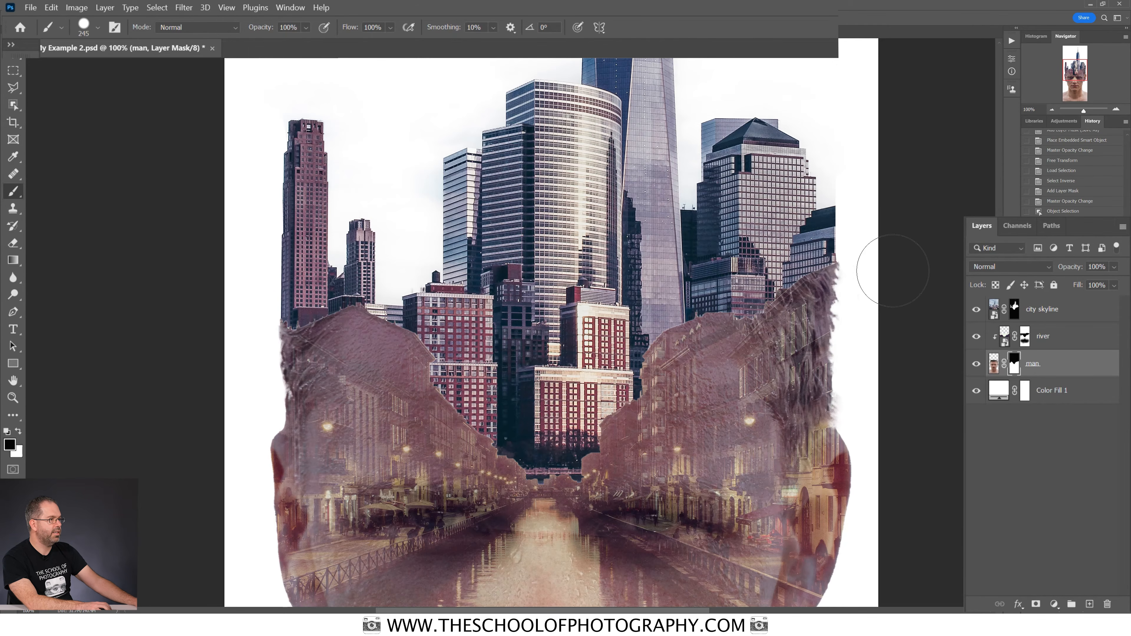
Paint away the stray hair at the head's right edge on the man layer's mask.
{"action": "left_click", "coordinate": [873, 275]}
{"action": "left_click", "coordinate": [872, 269]}
{"action": "left_click", "coordinate": [873, 264]}
{"action": "left_click", "coordinate": [873, 263]}
{"action": "left_click", "coordinate": [872, 261]}
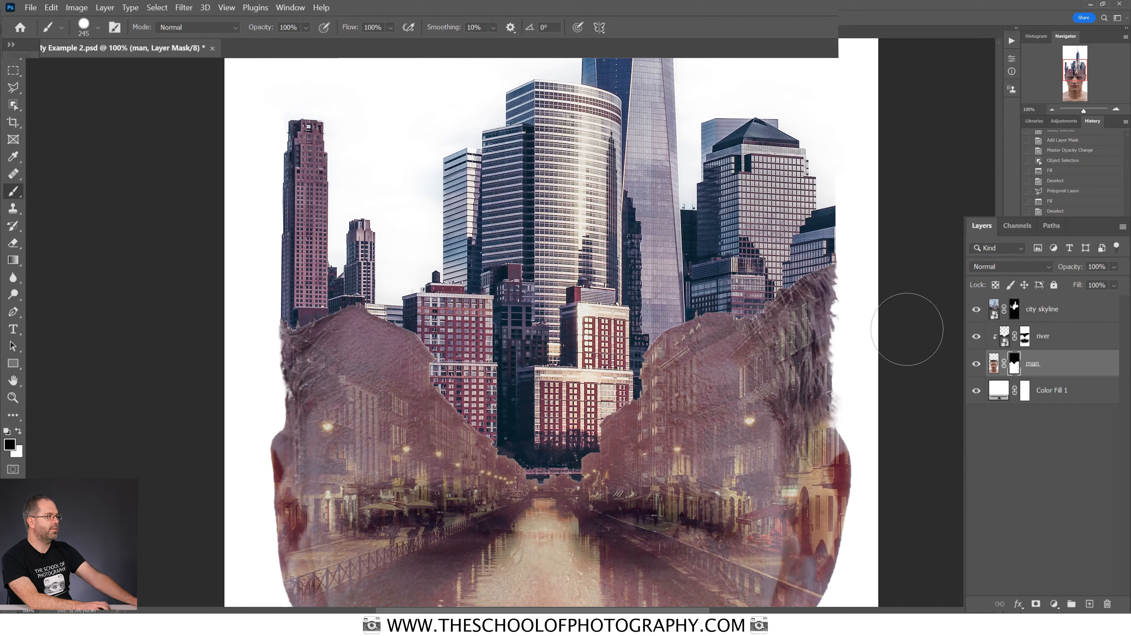
On the city skyline mask, paint black with a smaller, softer brush over the leftover sky between the left towers, enlarging the brush to 205 px.
{"action": "key", "text": "space"}
{"action": "left_click_drag", "start_coordinate": [674, 199], "coordinate": [669, 384]}
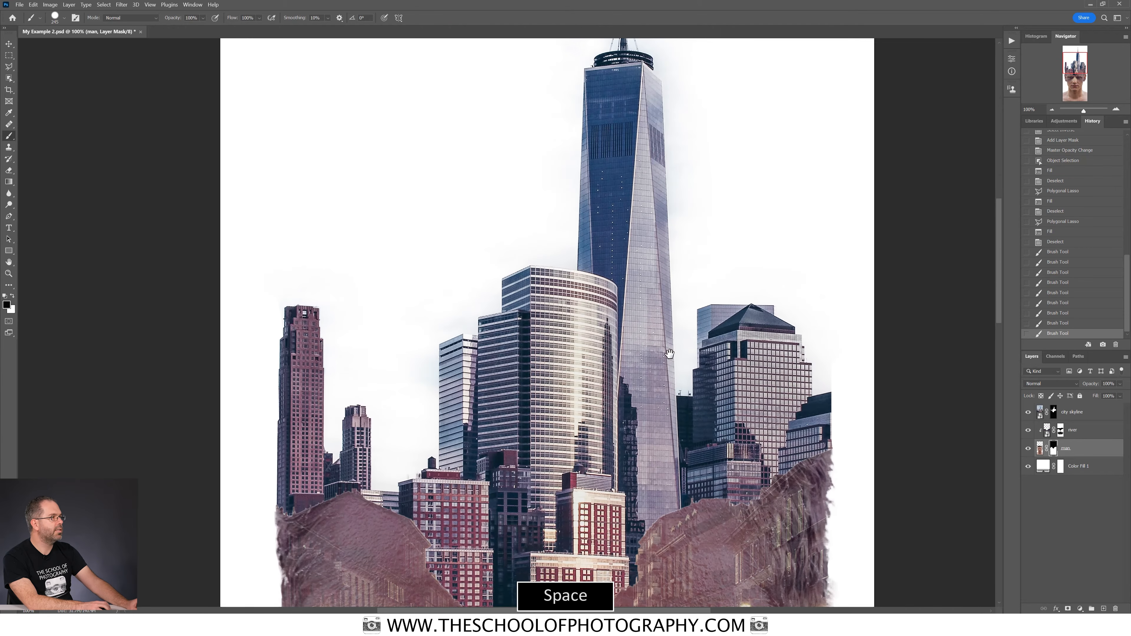
{"action": "left_click_drag", "start_coordinate": [641, 218], "coordinate": [640, 378]}
{"action": "left_click_drag", "start_coordinate": [657, 307], "coordinate": [638, 397]}
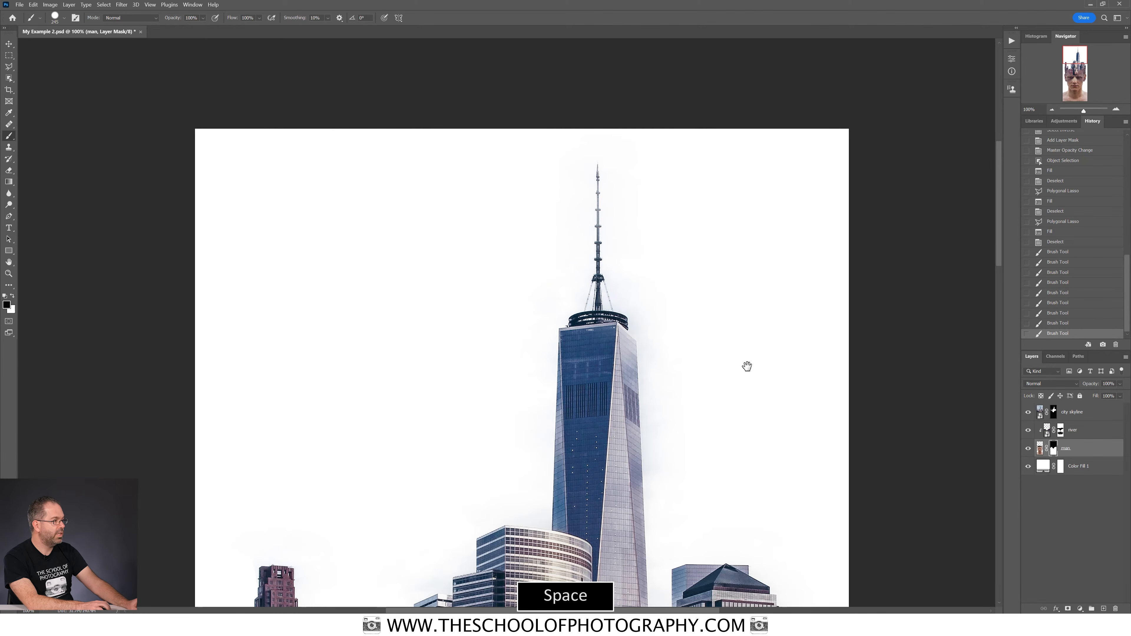
{"action": "left_click_drag", "start_coordinate": [676, 444], "coordinate": [680, 230]}
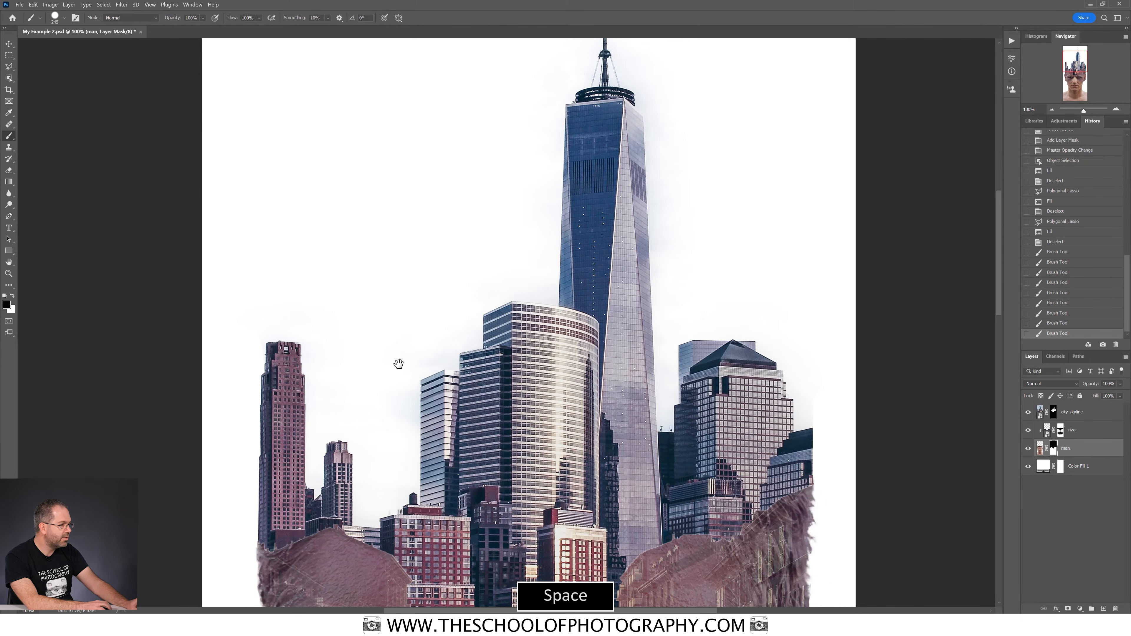
{"action": "left_click_drag", "start_coordinate": [398, 364], "coordinate": [409, 274]}
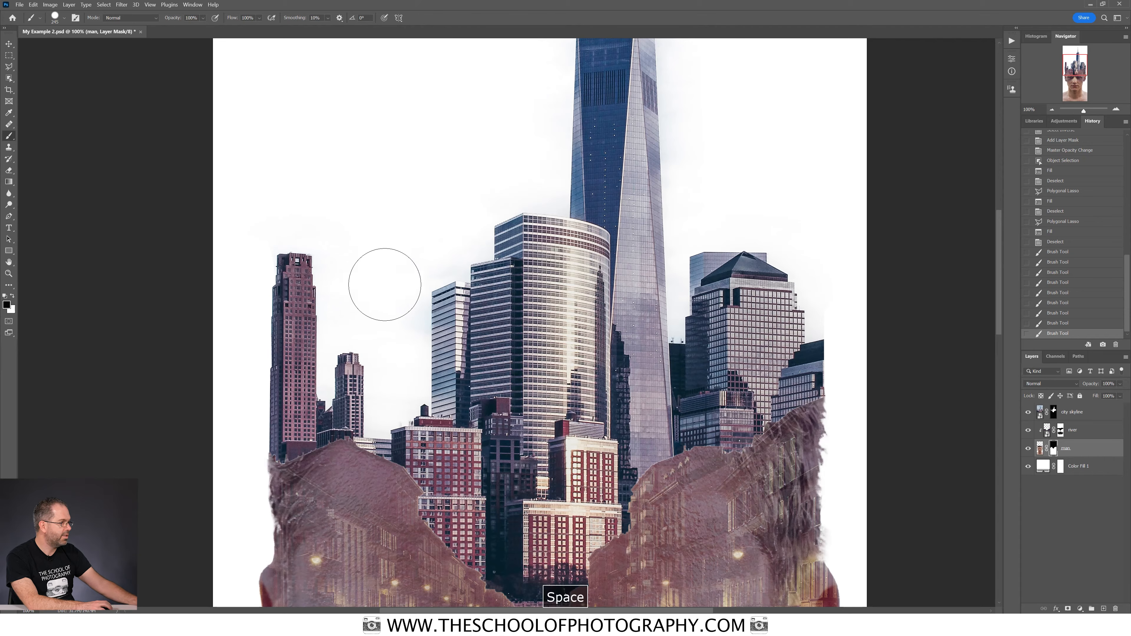
{"action": "left_click_drag", "start_coordinate": [371, 272], "coordinate": [342, 277], "text": "alt"}
{"action": "mouse_move", "coordinate": [357, 225]}
{"action": "left_mouse_down", "text": "alt"}
{"action": "mouse_move", "coordinate": [361, 307]}
{"action": "mouse_move", "coordinate": [372, 245]}
{"action": "mouse_move", "coordinate": [361, 191]}
{"action": "mouse_move", "coordinate": [375, 195]}
{"action": "left_mouse_up", "text": "alt"}
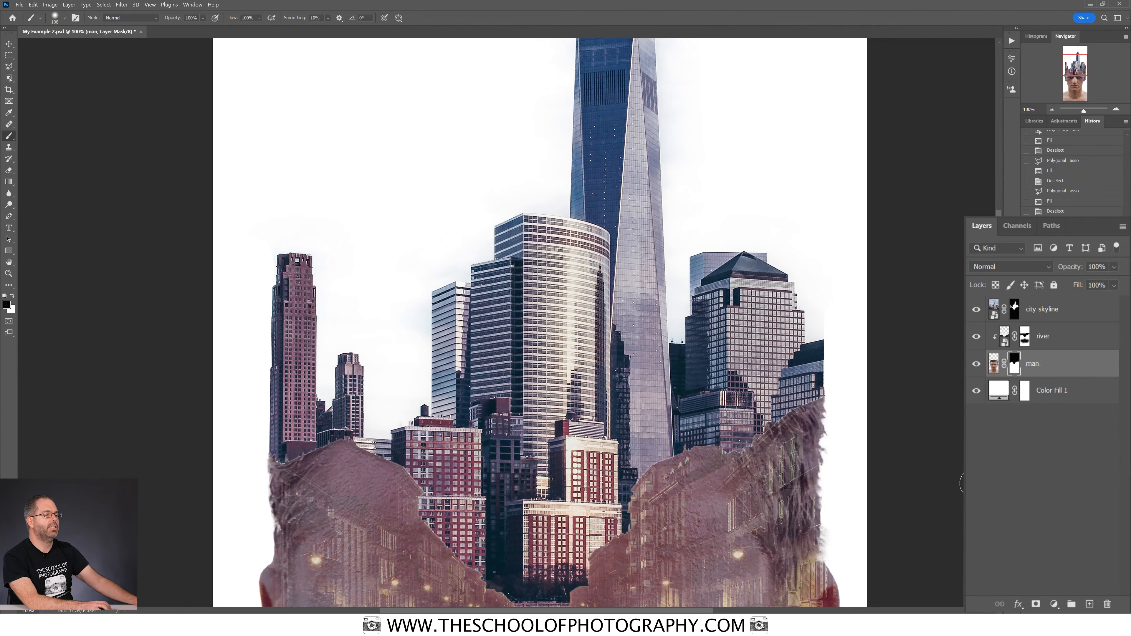
{"action": "left_click", "coordinate": [1015, 312]}
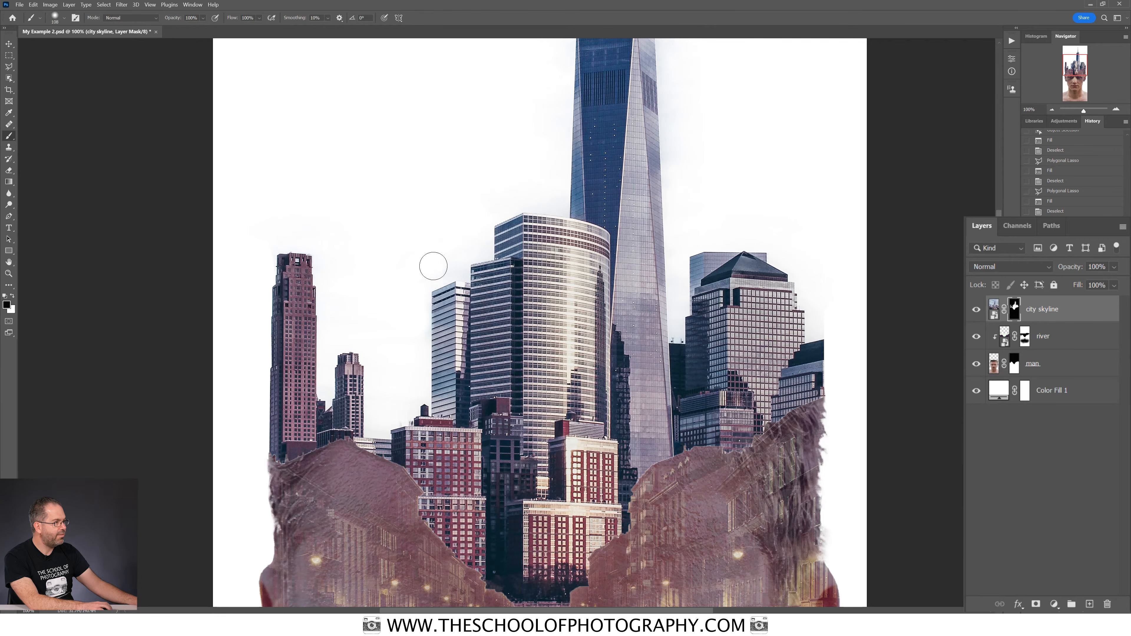
{"action": "left_click", "coordinate": [384, 313]}
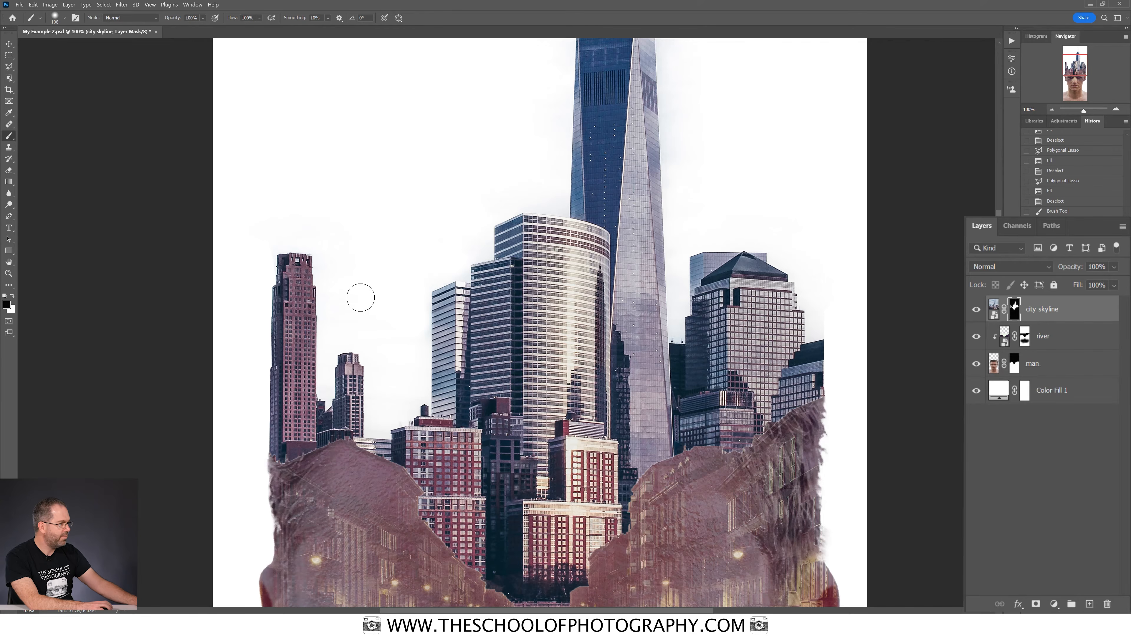
{"action": "right_click", "coordinate": [360, 296], "text": "alt"}
{"action": "left_click_drag", "start_coordinate": [386, 293], "coordinate": [391, 323]}
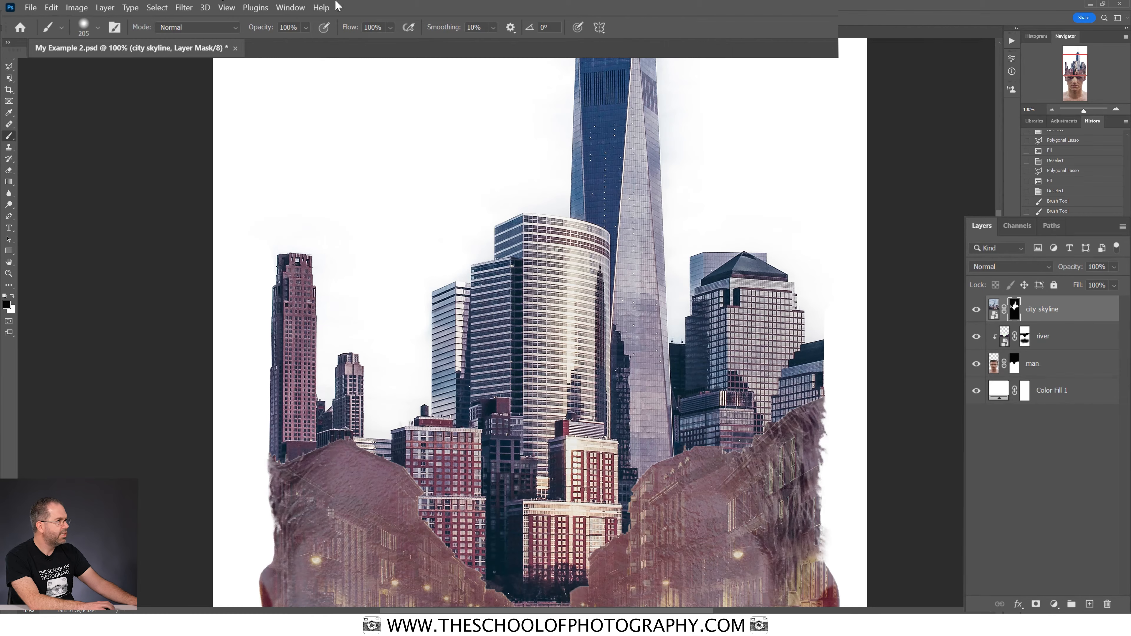
Lower the brush opacity to 63% and fade the remaining haze beside the left towers, reducing the brush to 119 px.
{"action": "left_click", "coordinate": [308, 28]}
{"action": "left_click_drag", "start_coordinate": [298, 43], "coordinate": [307, 44]}
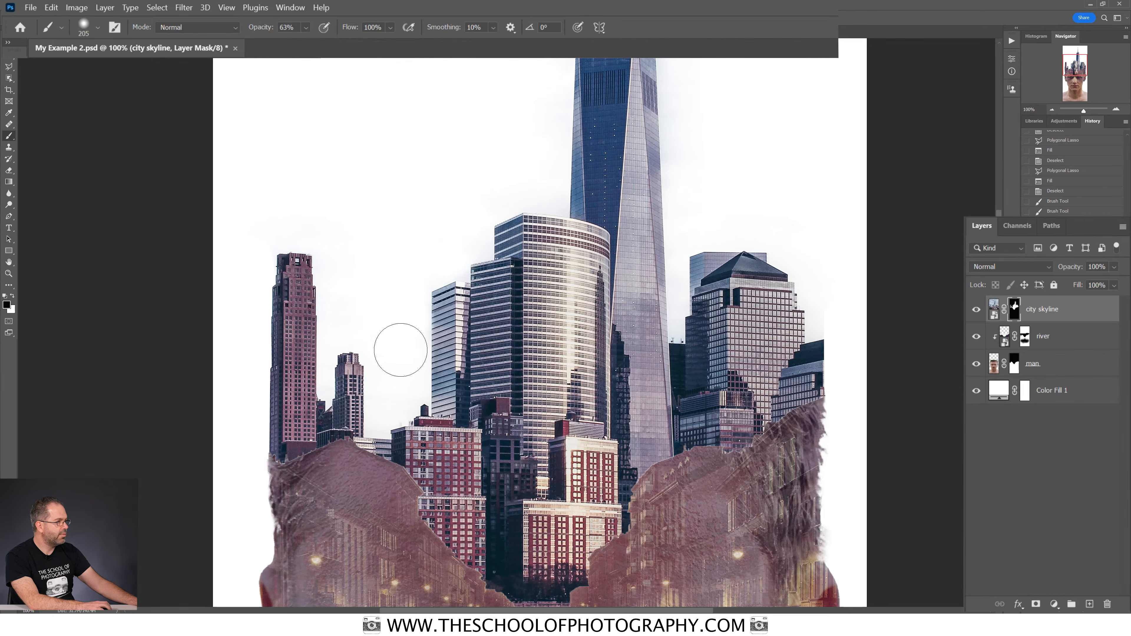
{"action": "mouse_move", "coordinate": [401, 345]}
{"action": "left_mouse_down"}
{"action": "mouse_move", "coordinate": [404, 328]}
{"action": "mouse_move", "coordinate": [391, 371]}
{"action": "mouse_move", "coordinate": [375, 375]}
{"action": "left_mouse_up"}
{"action": "right_click", "coordinate": [401, 369]}
{"action": "key", "text": "Return"}
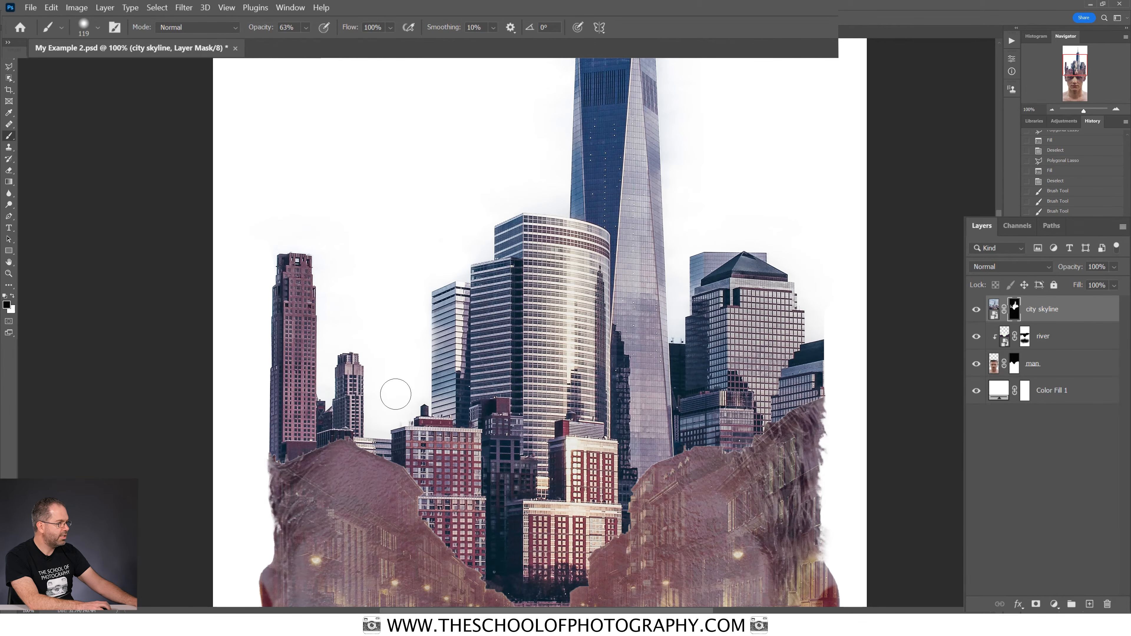
Enlarge the brush to 259 px and fade the haze around the tall central tower on the city skyline mask.
{"action": "key", "text": "space"}
{"action": "left_click_drag", "start_coordinate": [469, 180], "coordinate": [428, 274]}
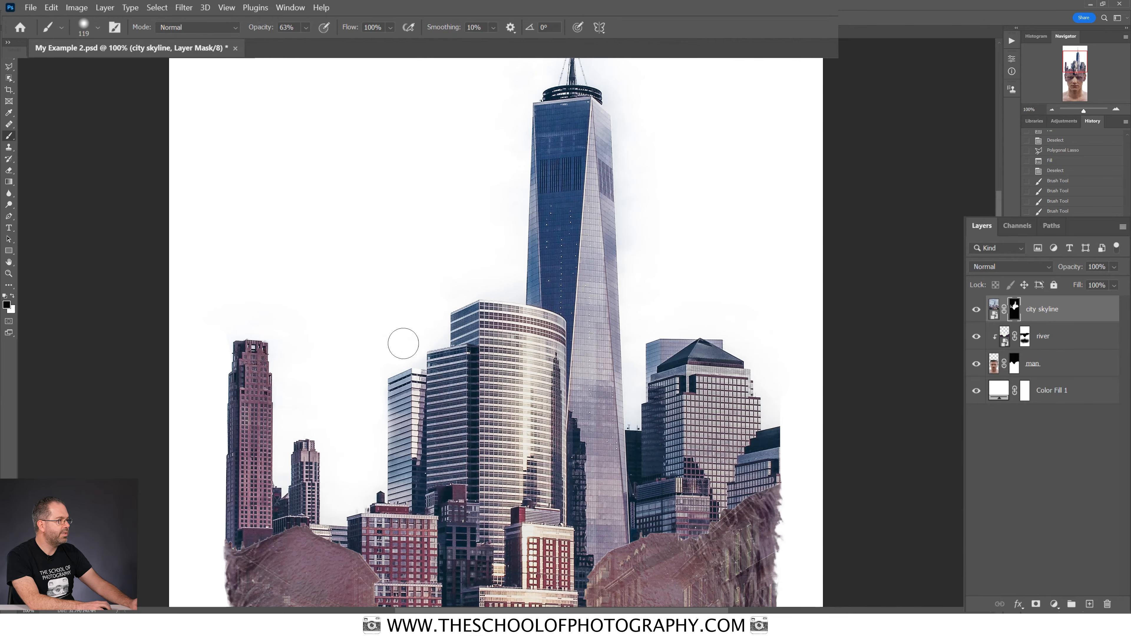
{"action": "left_click_drag", "start_coordinate": [409, 208], "coordinate": [450, 208]}
{"action": "left_click_drag", "start_coordinate": [459, 256], "coordinate": [460, 202]}
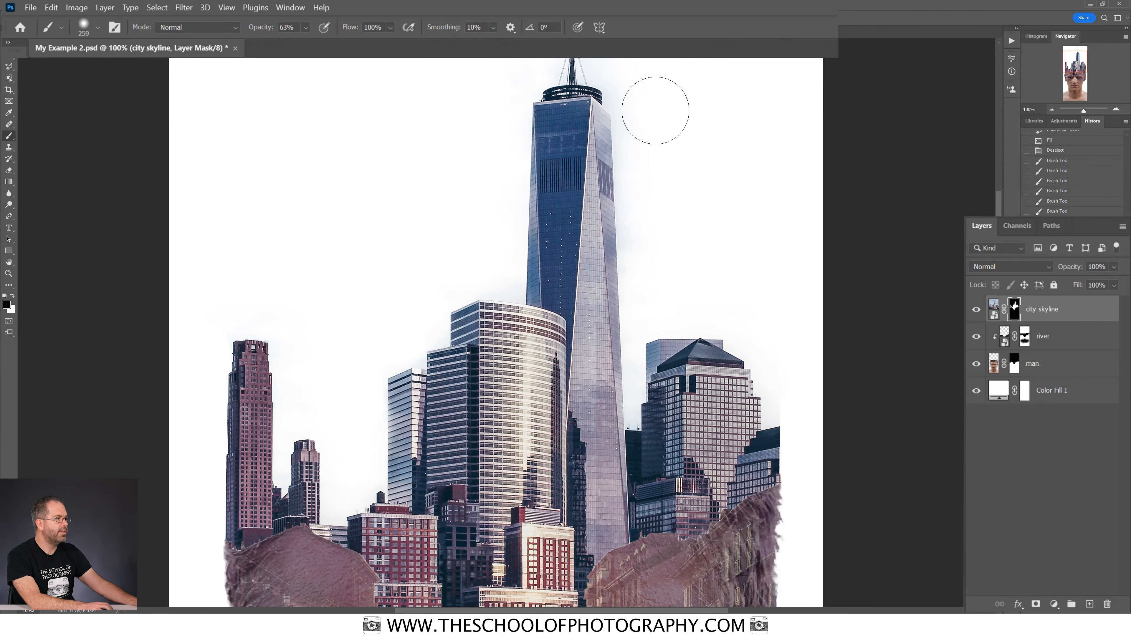
{"action": "mouse_move", "coordinate": [640, 150]}
{"action": "left_mouse_down"}
{"action": "mouse_move", "coordinate": [644, 249]}
{"action": "mouse_move", "coordinate": [665, 273]}
{"action": "mouse_move", "coordinate": [662, 259]}
{"action": "mouse_move", "coordinate": [693, 254]}
{"action": "left_mouse_up"}
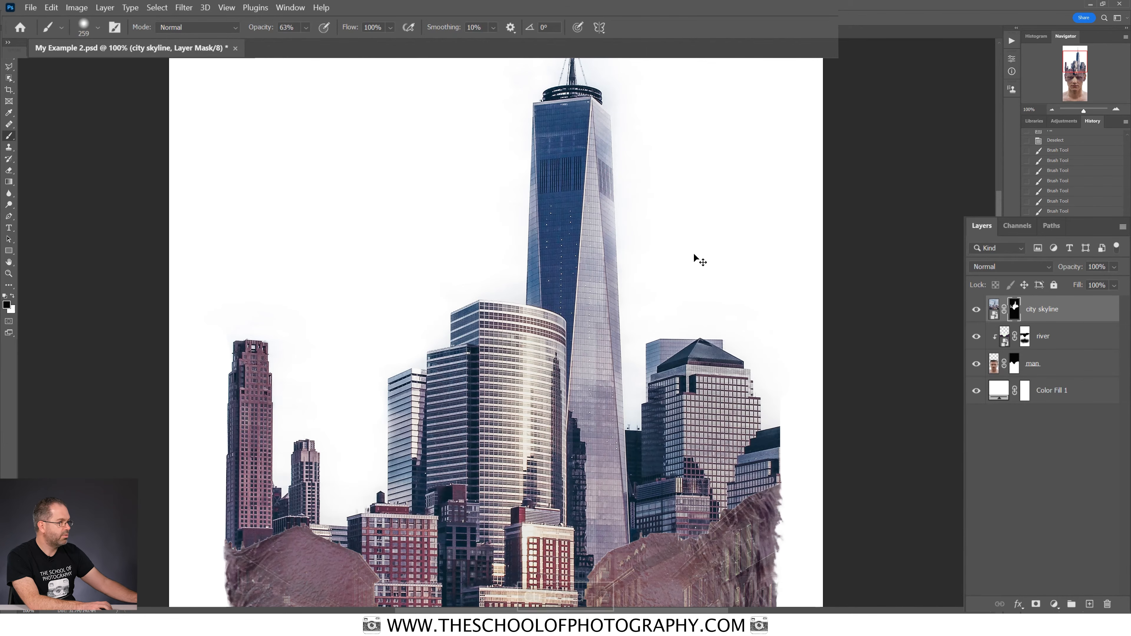
{"action": "key", "text": "ctrl+z"}
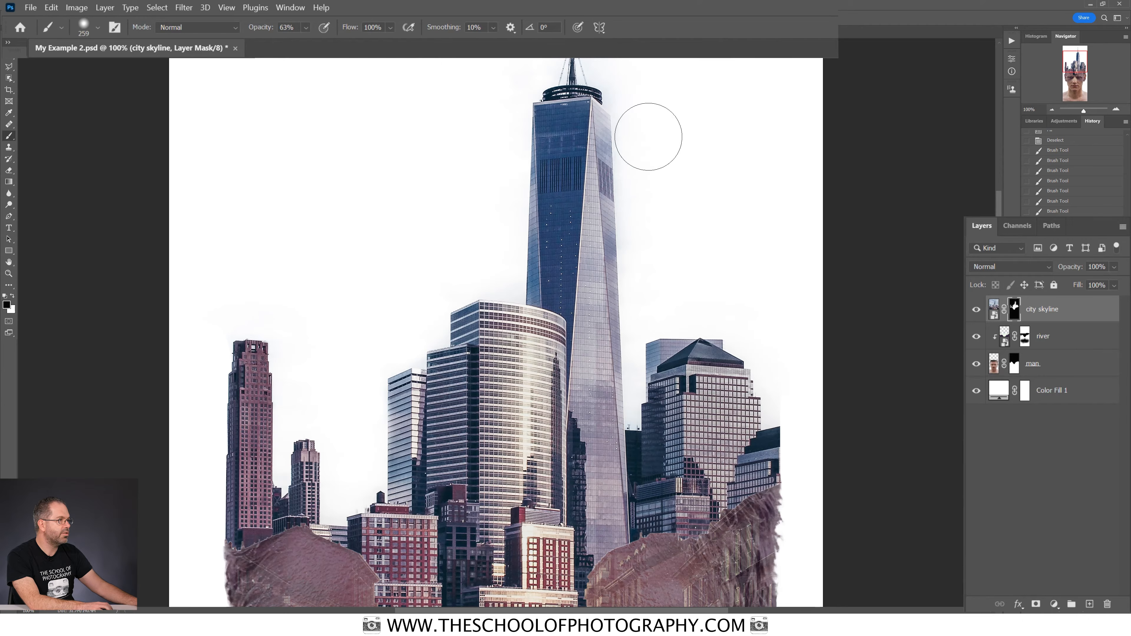
Fade the leftover haze on both sides of the tall tower's spire on the city skyline mask.
{"action": "key", "text": "space"}
{"action": "left_click_drag", "start_coordinate": [679, 169], "coordinate": [697, 317]}
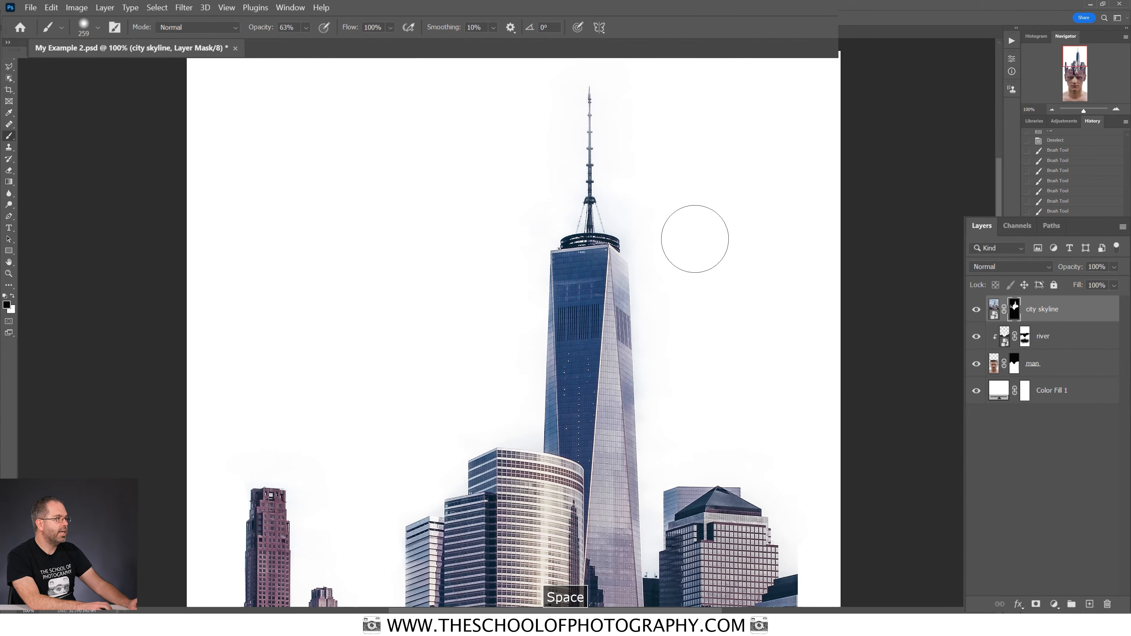
{"action": "left_click_drag", "start_coordinate": [637, 95], "coordinate": [633, 65]}
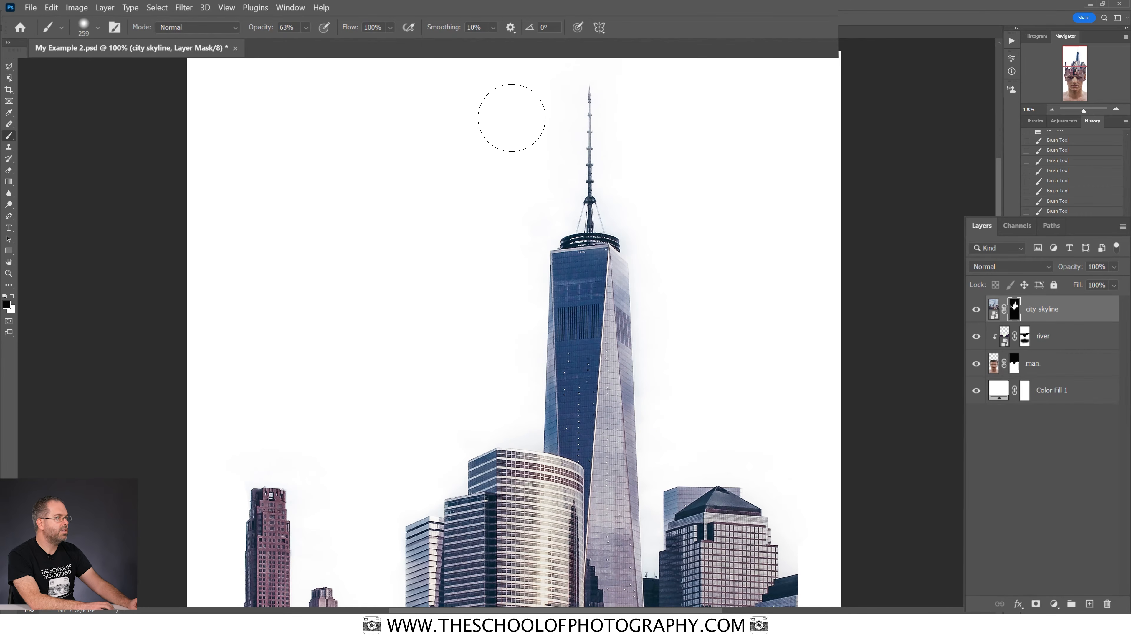
{"action": "left_click_drag", "start_coordinate": [539, 171], "coordinate": [510, 218]}
Reduce the brush to 69 px and then 39 px to clean the haze close to the buildings right of the tall tower.
{"action": "key", "text": "space"}
{"action": "left_click_drag", "start_coordinate": [708, 375], "coordinate": [679, 239]}
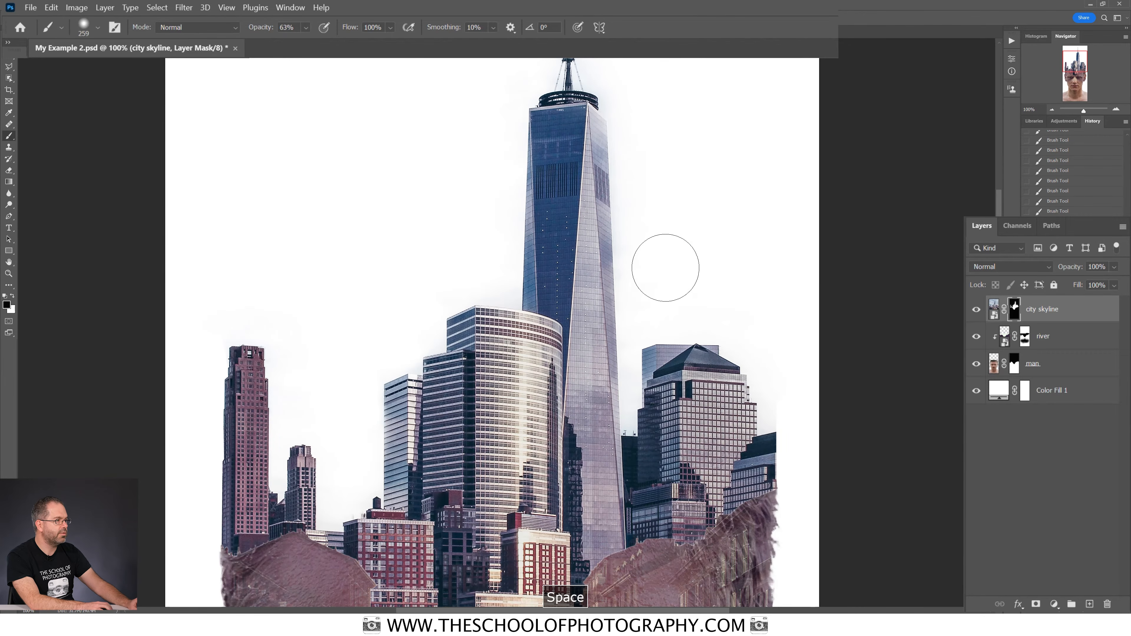
{"action": "key", "text": "alt"}
{"action": "left_click_drag", "start_coordinate": [788, 364], "coordinate": [751, 363]}
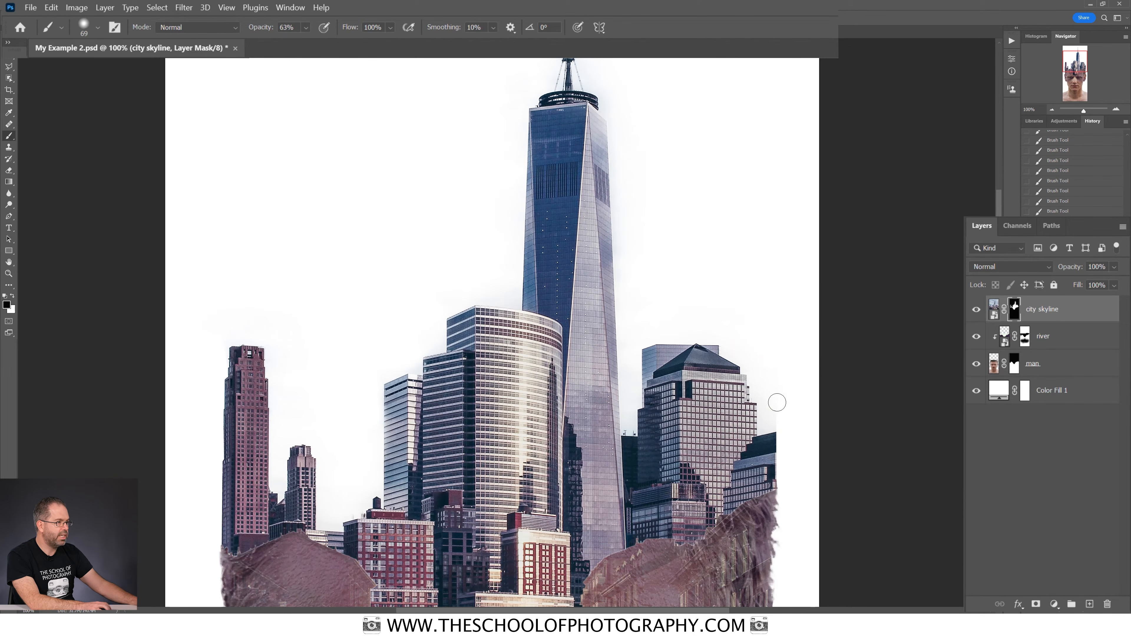
{"action": "key", "text": "alt"}
{"action": "left_click_drag", "start_coordinate": [633, 396], "coordinate": [625, 397]}
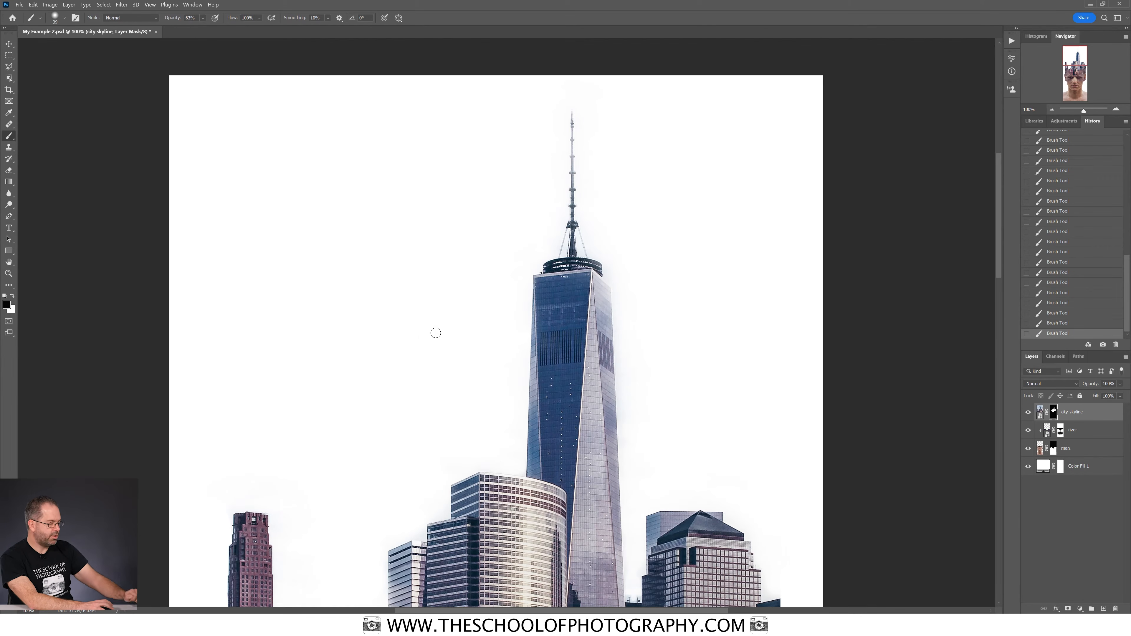
Group the city skyline, river and man layers and name the group "man, river, city".
{"action": "key", "text": "ctrl+0"}
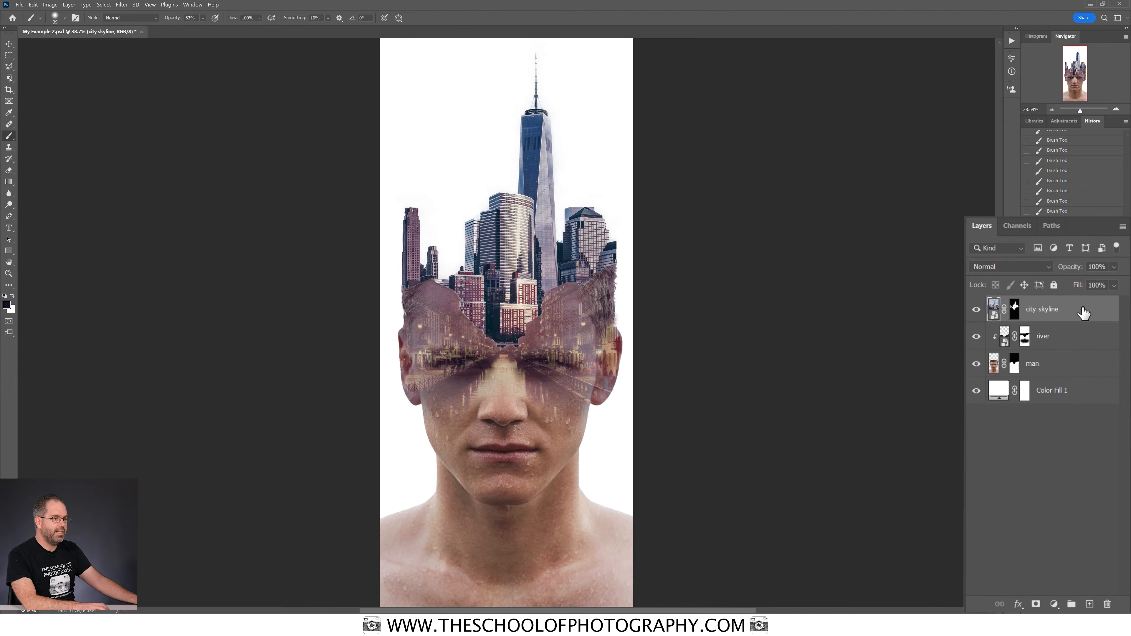
{"action": "key", "text": "shift"}
{"action": "left_click", "coordinate": [1076, 366], "text": "shift"}
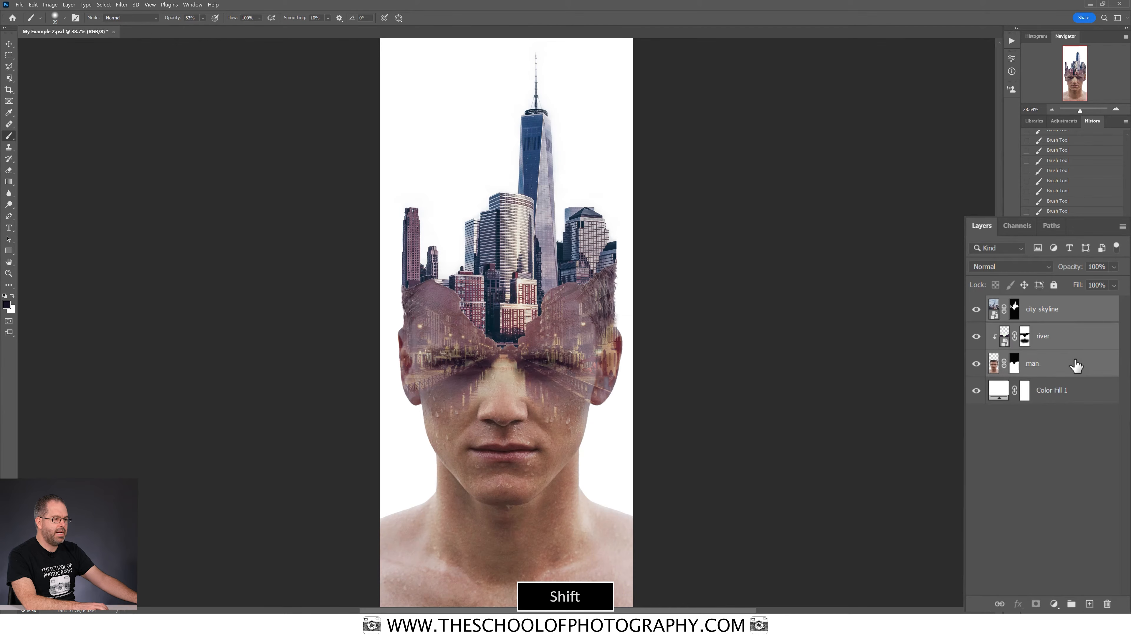
{"action": "key", "text": "ctrl+g"}
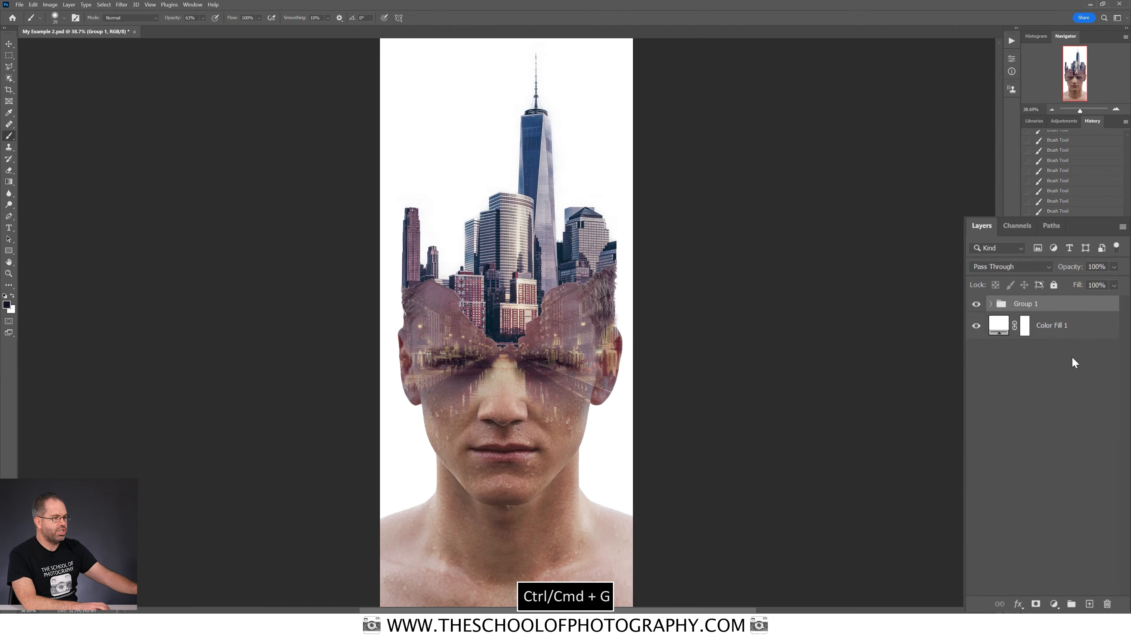
{"action": "double_click", "coordinate": [1025, 303]}
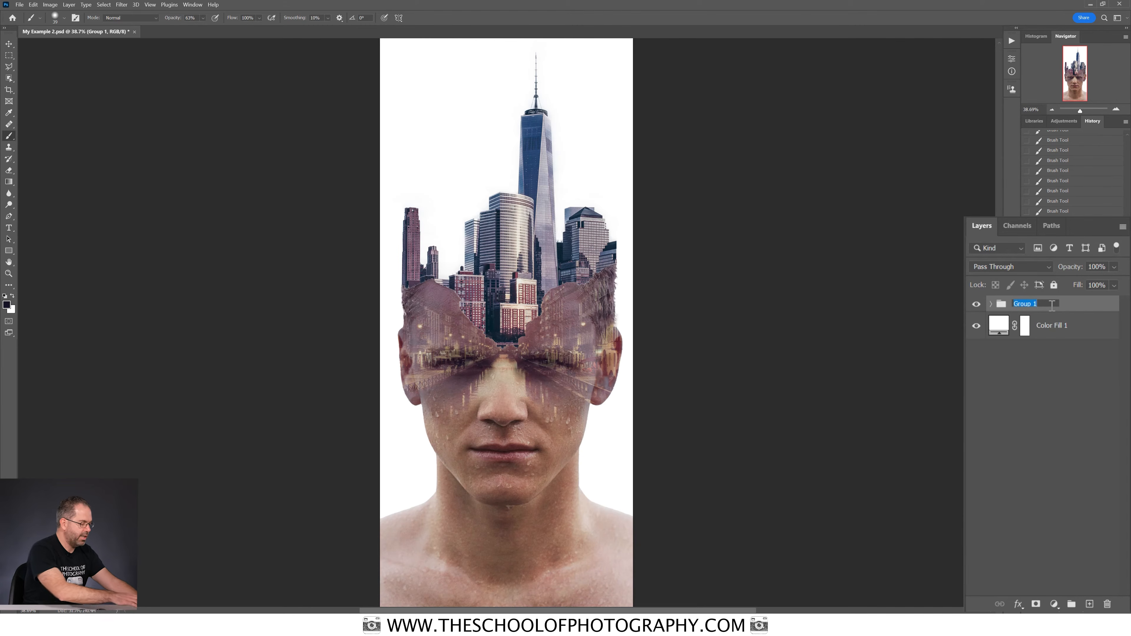
{"action": "type", "text": "man, r"}
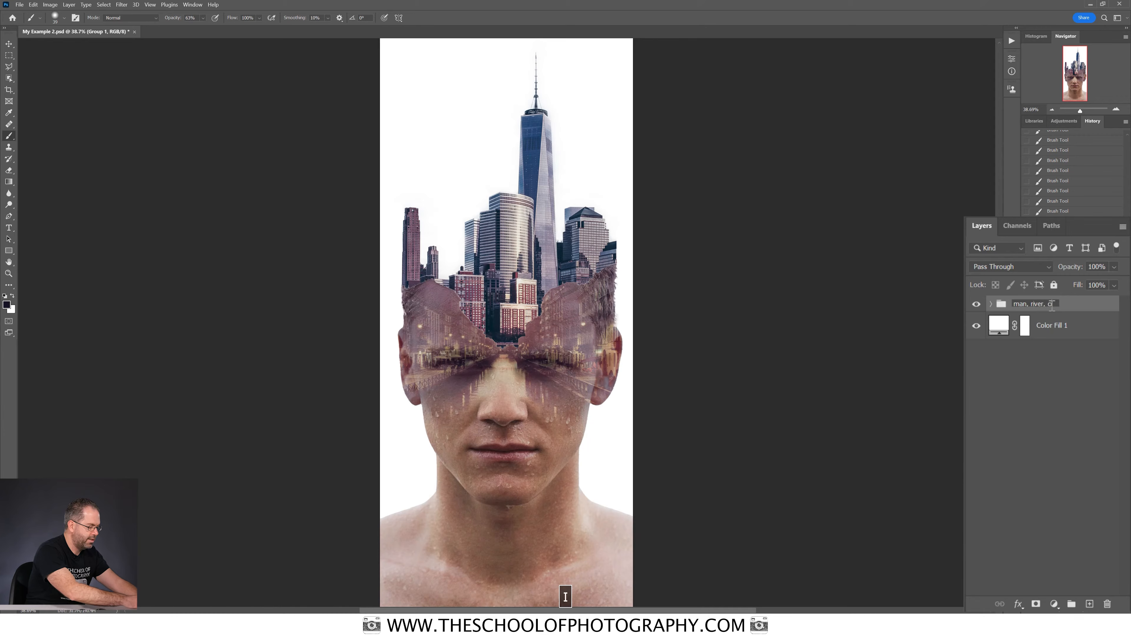
{"action": "type", "text": "iver, city"}
{"action": "key", "text": "Return"}
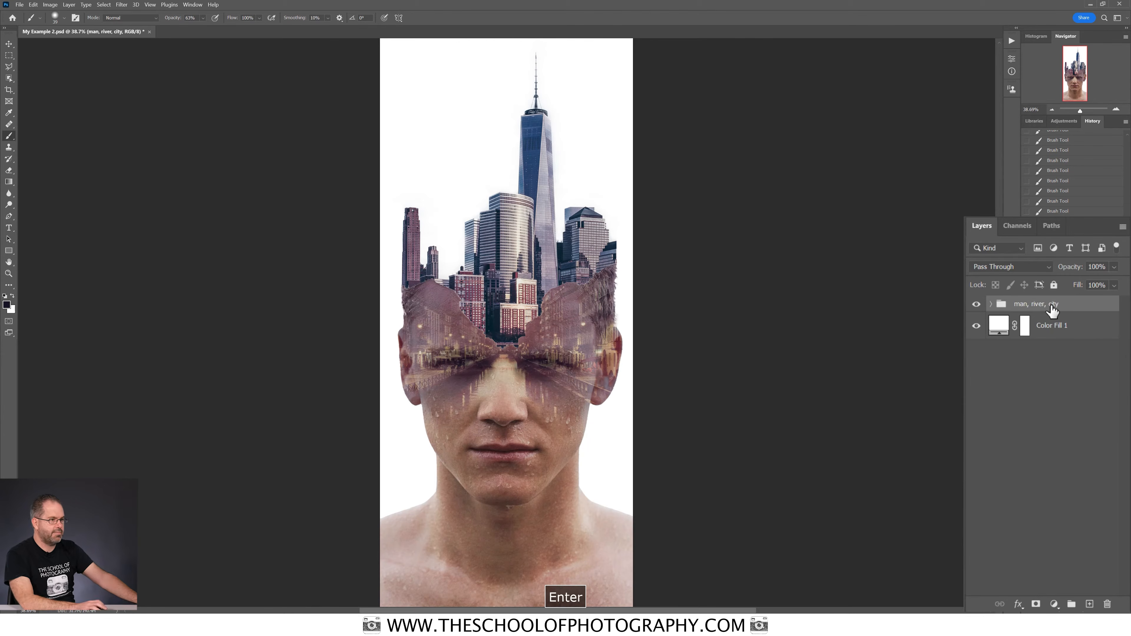
Hide and show the "man, river, city" group to check what it contains.
{"action": "left_click", "coordinate": [976, 305]}
{"action": "left_click", "coordinate": [976, 305]}
{"action": "left_click", "coordinate": [976, 305]}
{"action": "left_click", "coordinate": [976, 305]}
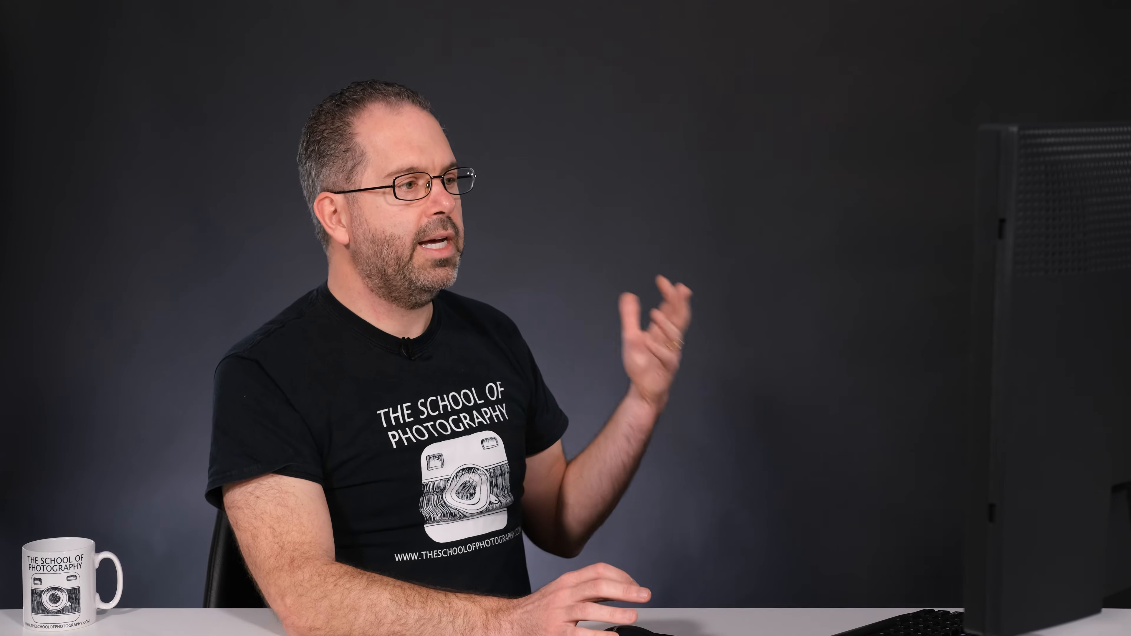
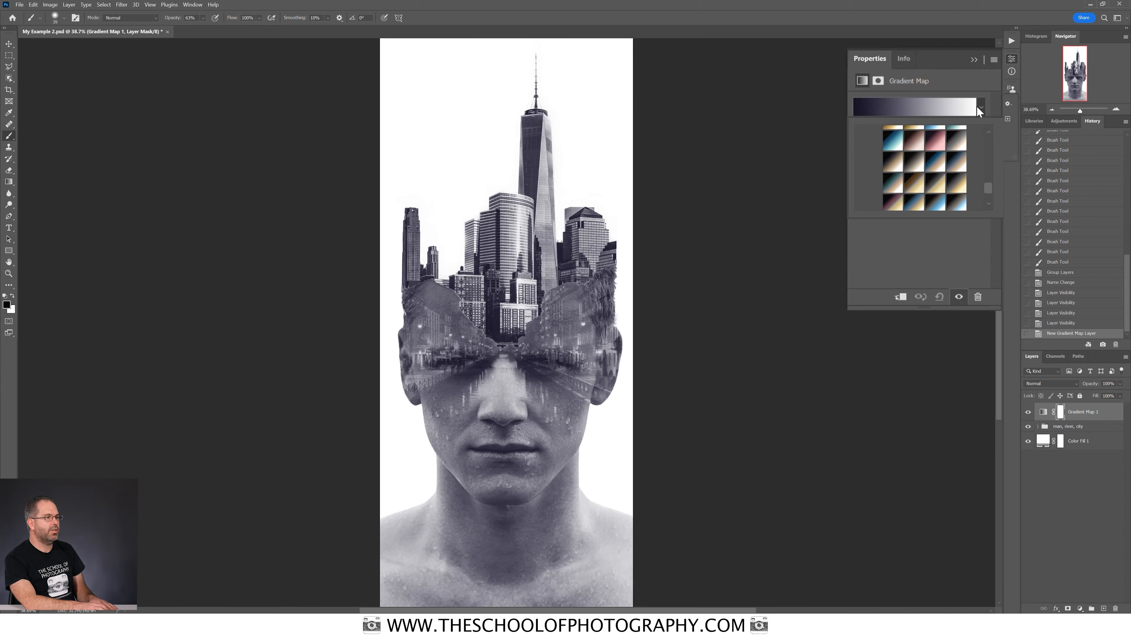
Try Sepia Highlights 2 on the gradient map, then apply the warm brown fourth preset in the first row of Photographic Toning.
{"action": "mouse_move", "coordinate": [989, 191]}
{"action": "left_mouse_down"}
{"action": "mouse_move", "coordinate": [989, 140]}
{"action": "mouse_move", "coordinate": [988, 176]}
{"action": "left_mouse_up"}
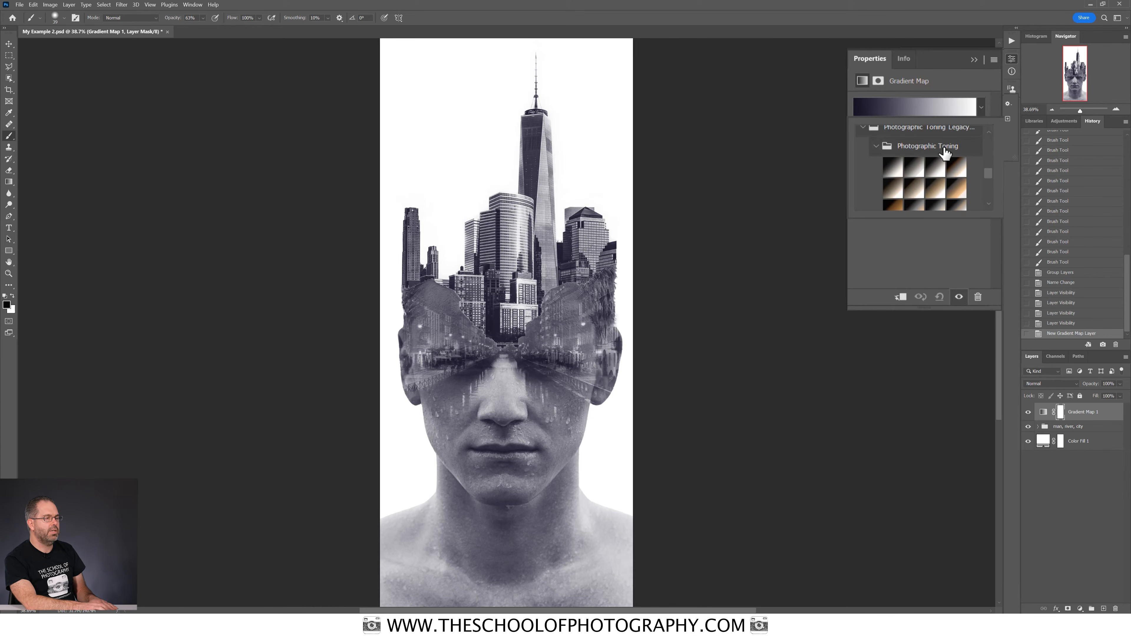
{"action": "left_click_drag", "start_coordinate": [987, 172], "coordinate": [989, 173]}
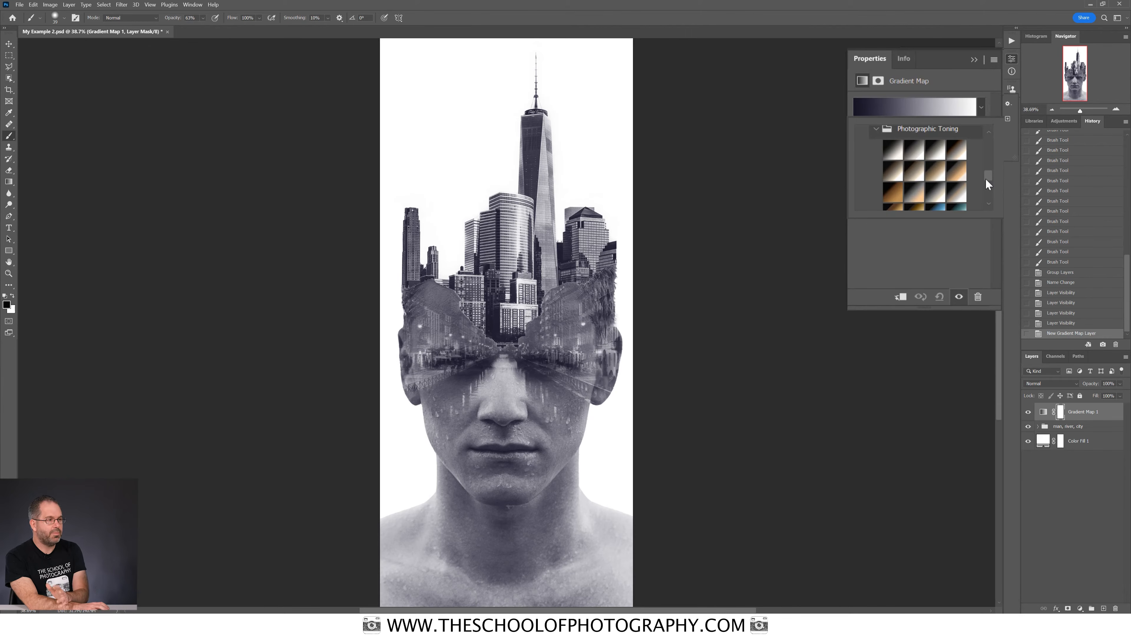
{"action": "left_click", "coordinate": [912, 193]}
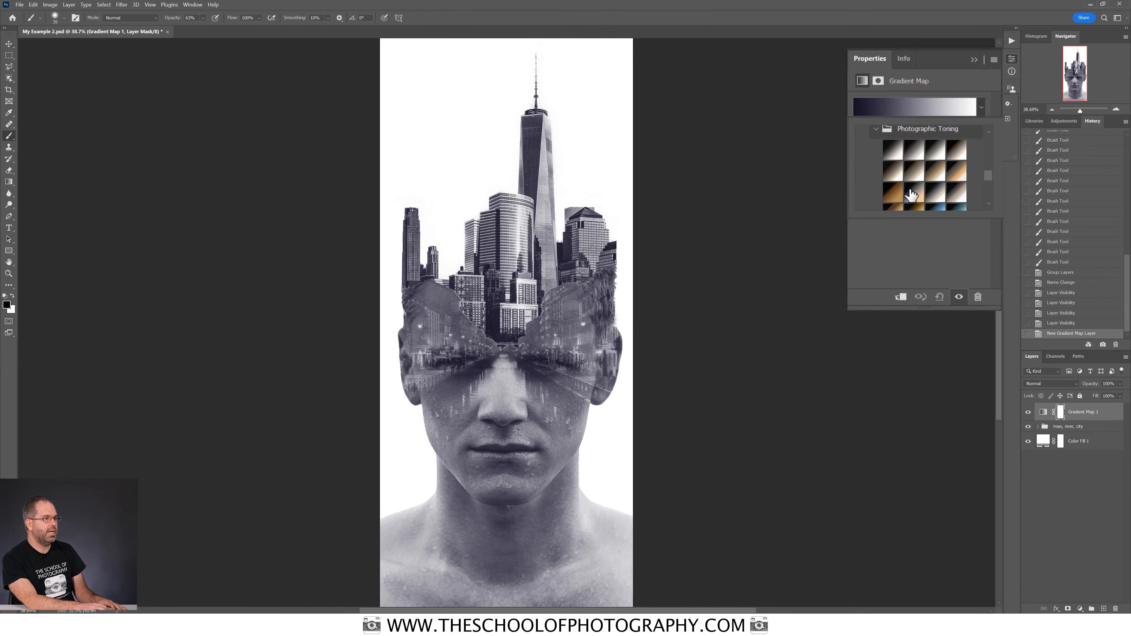
{"action": "left_click", "coordinate": [940, 194]}
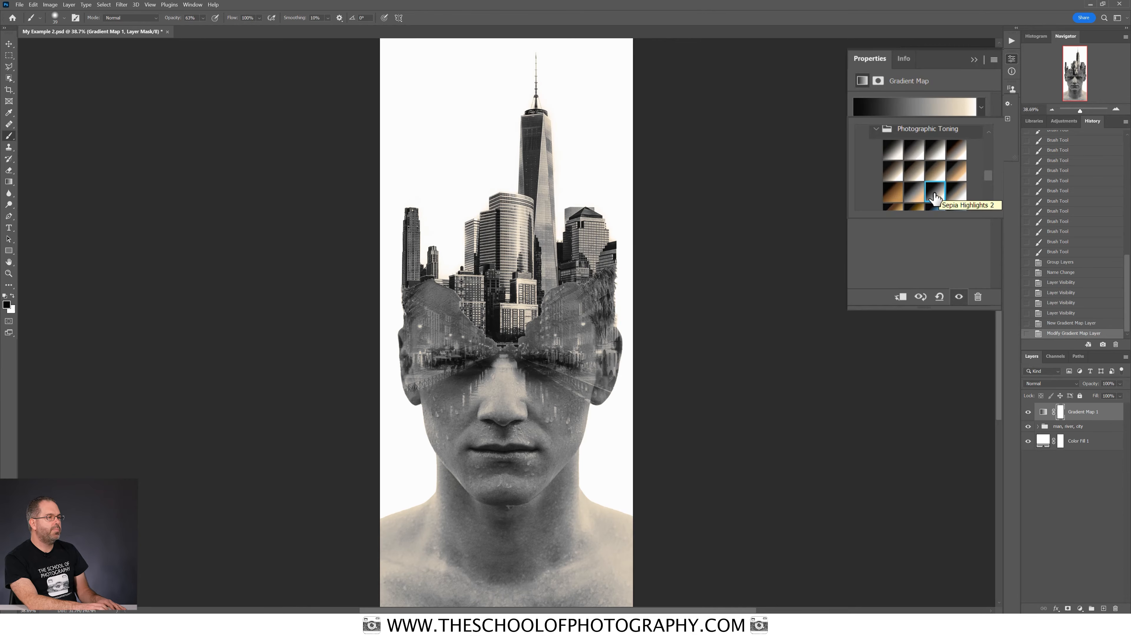
{"action": "left_click", "coordinate": [955, 151]}
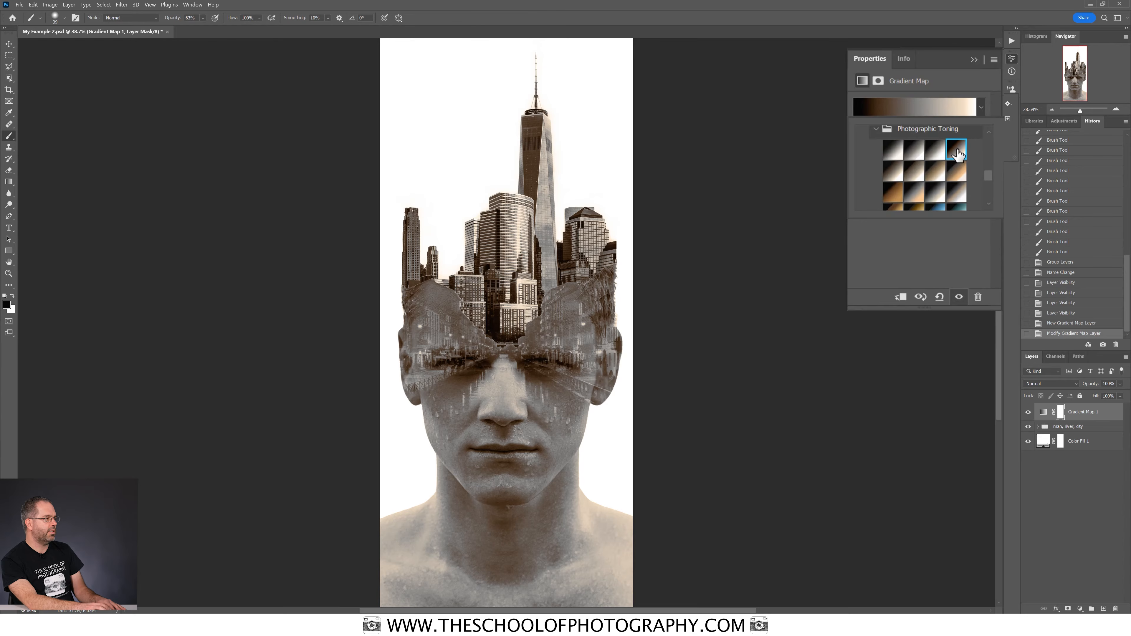
{"action": "left_click", "coordinate": [972, 59]}
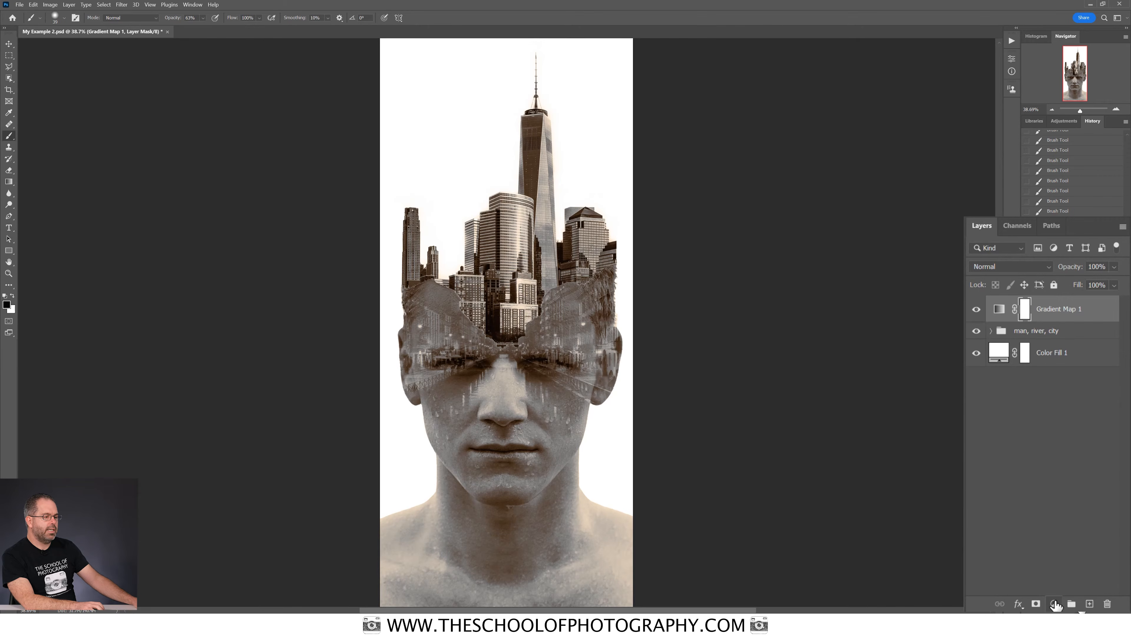
Add a Curves adjustment layer with a contrast S-curve, placing points at input 84, output 74 and input 173, output 187.
{"action": "left_click", "coordinate": [1055, 605]}
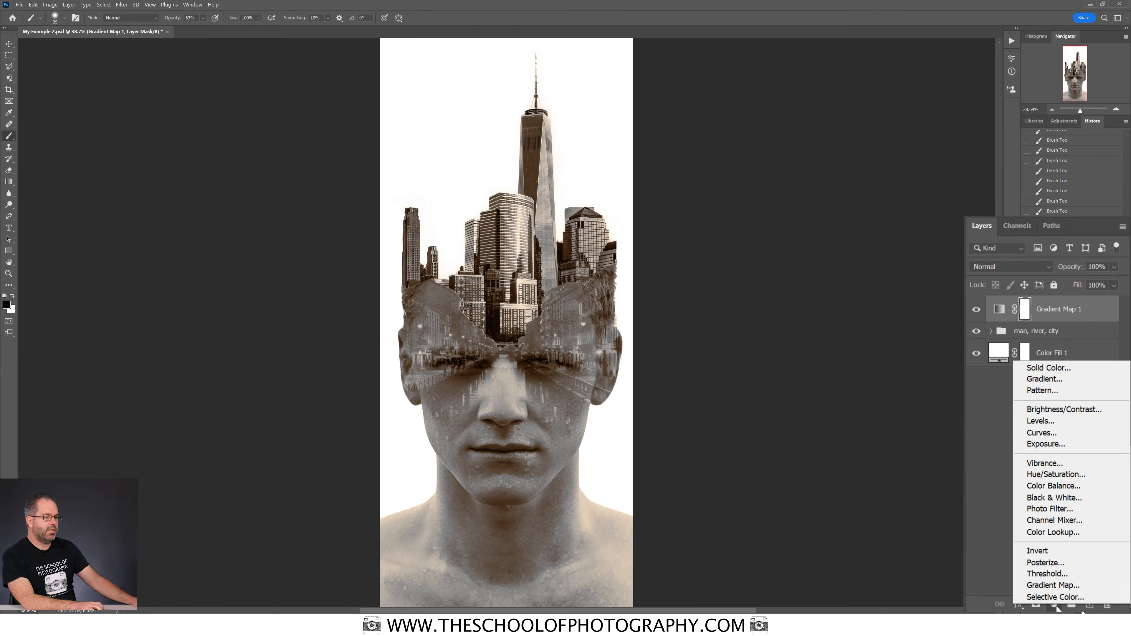
{"action": "left_click", "coordinate": [1059, 433]}
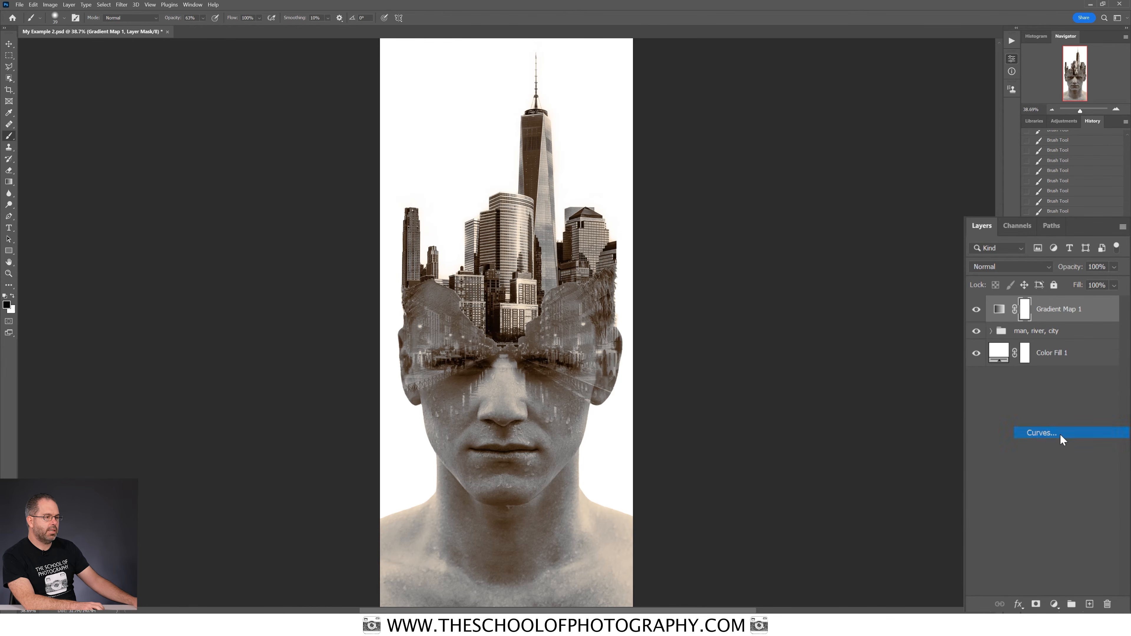
{"action": "left_click_drag", "start_coordinate": [947, 164], "coordinate": [947, 160]}
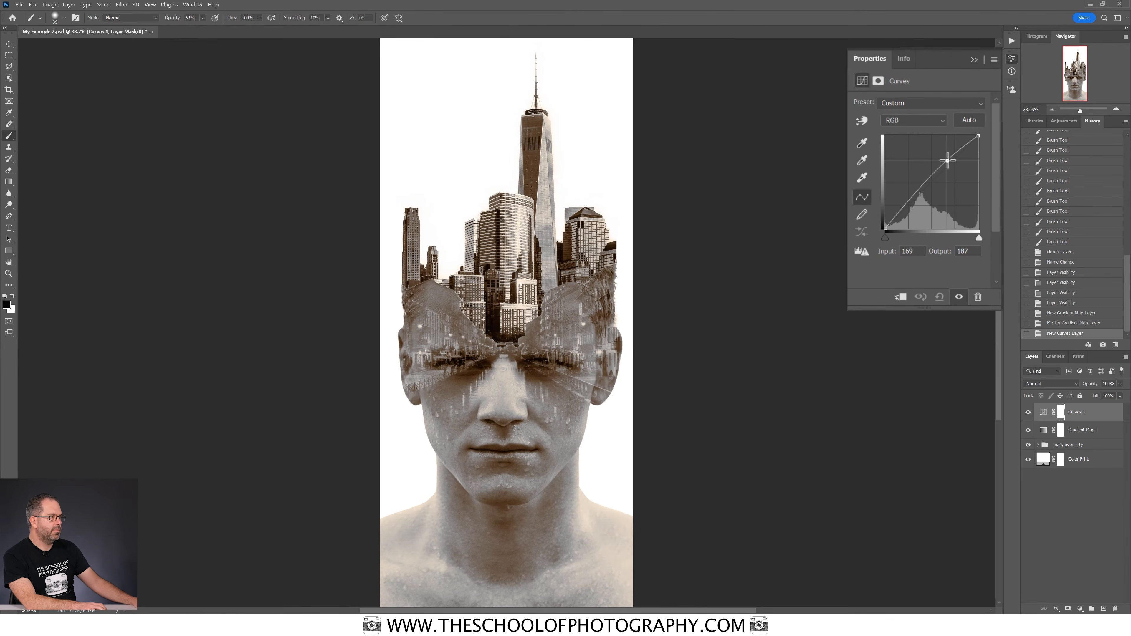
{"action": "left_click_drag", "start_coordinate": [917, 195], "coordinate": [917, 201]}
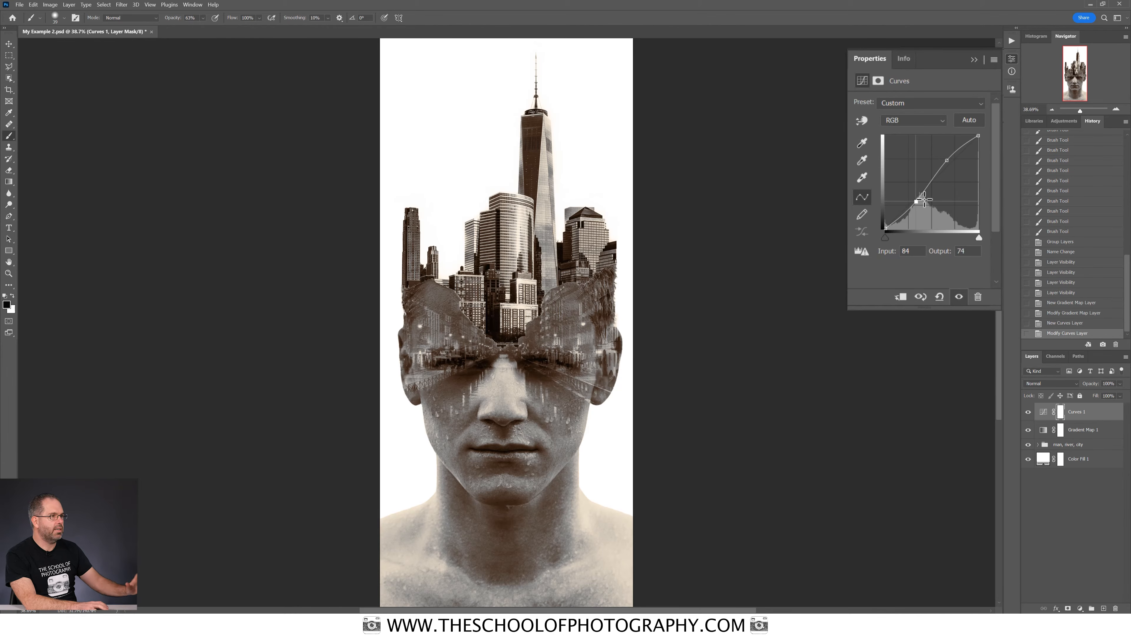
{"action": "left_click", "coordinate": [948, 162]}
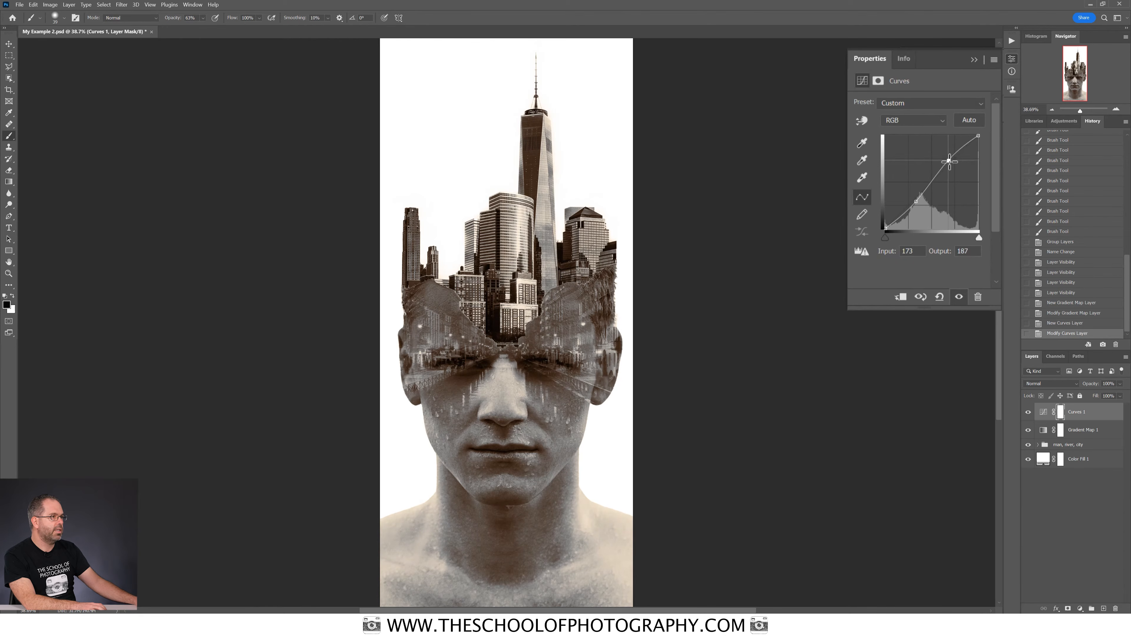
Compare the image with and without the Curves adjustment, leaving the adjustment switched on.
{"action": "left_click", "coordinate": [959, 297]}
{"action": "left_click", "coordinate": [959, 296]}
{"action": "left_click", "coordinate": [959, 297]}
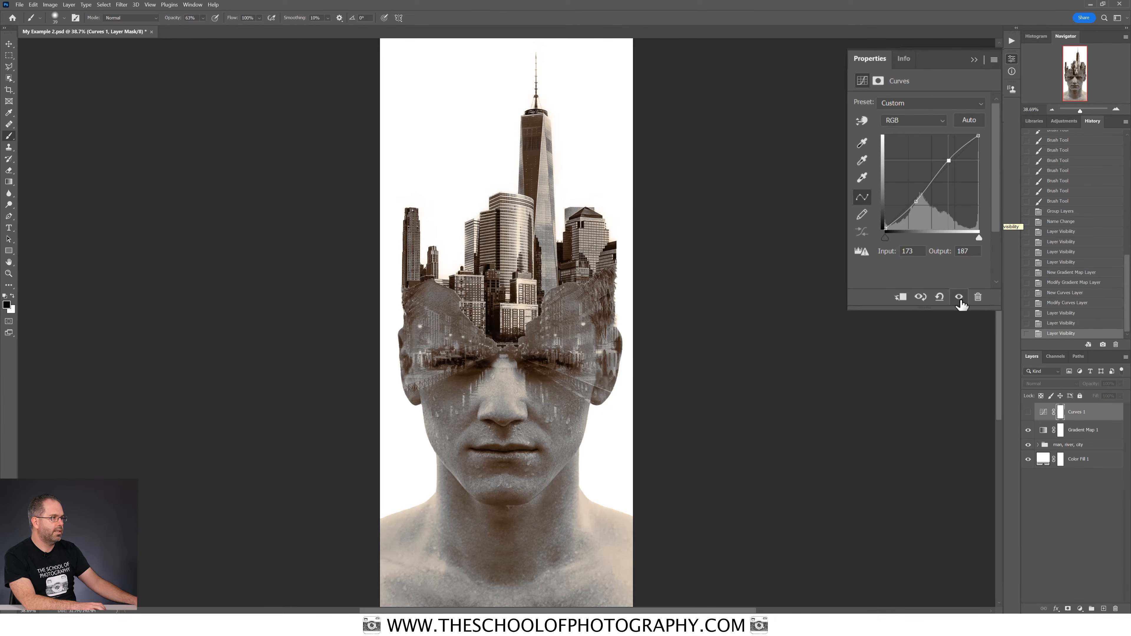
{"action": "left_click", "coordinate": [959, 297]}
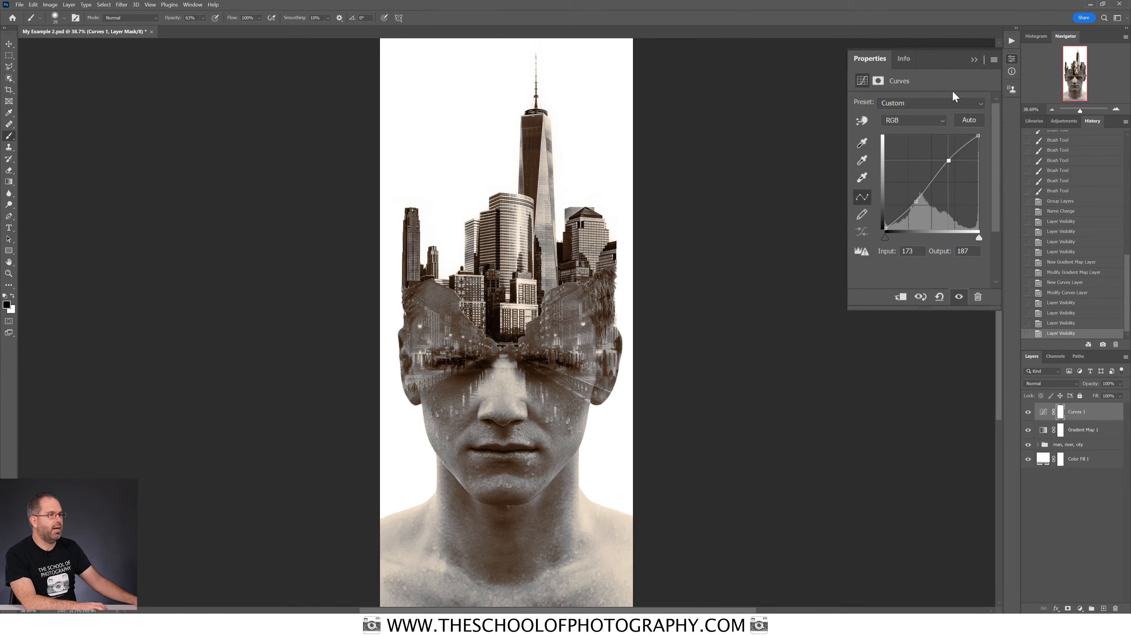
{"action": "left_click", "coordinate": [974, 60]}
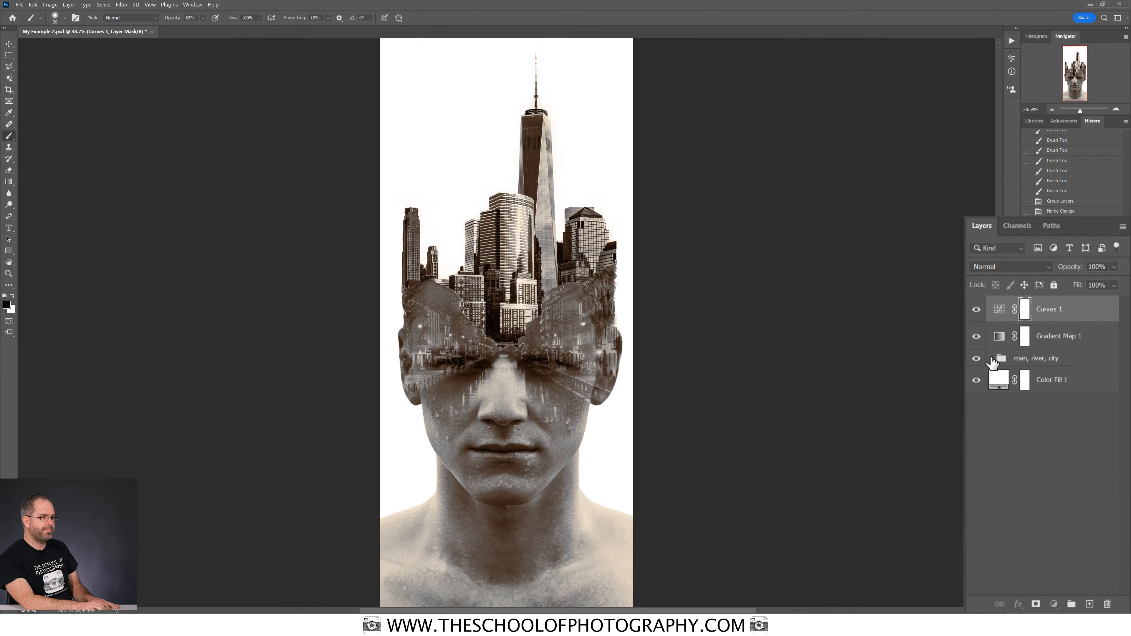
On the river layer's mask, paint black at 19% opacity and 23% flow over the eye on the image's left side.
{"action": "left_click", "coordinate": [991, 359]}
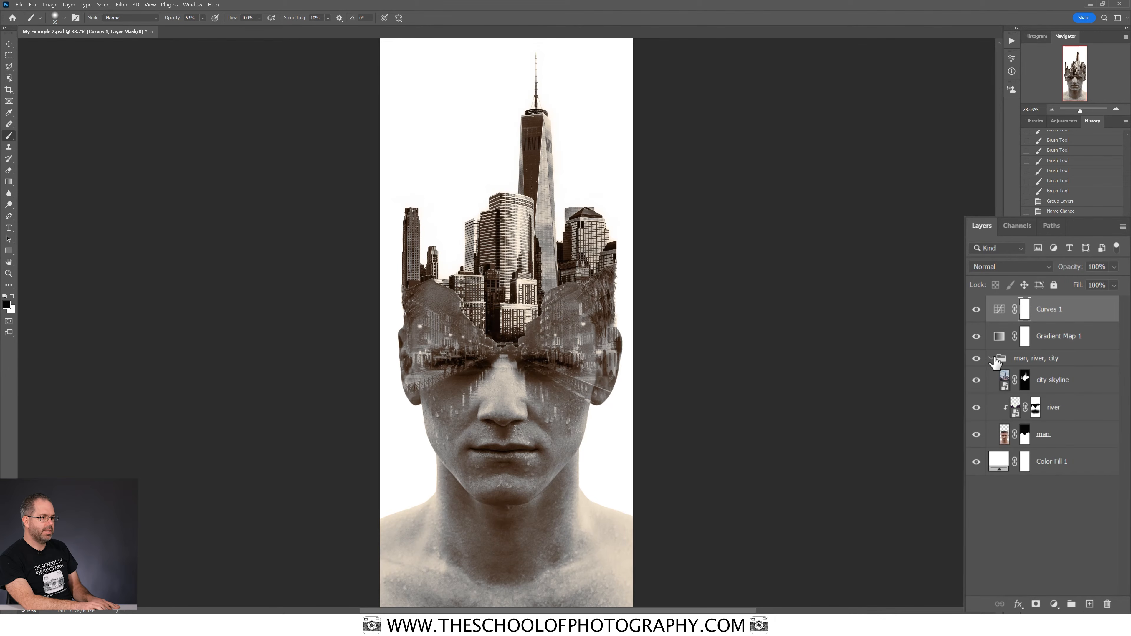
{"action": "left_click", "coordinate": [1036, 409]}
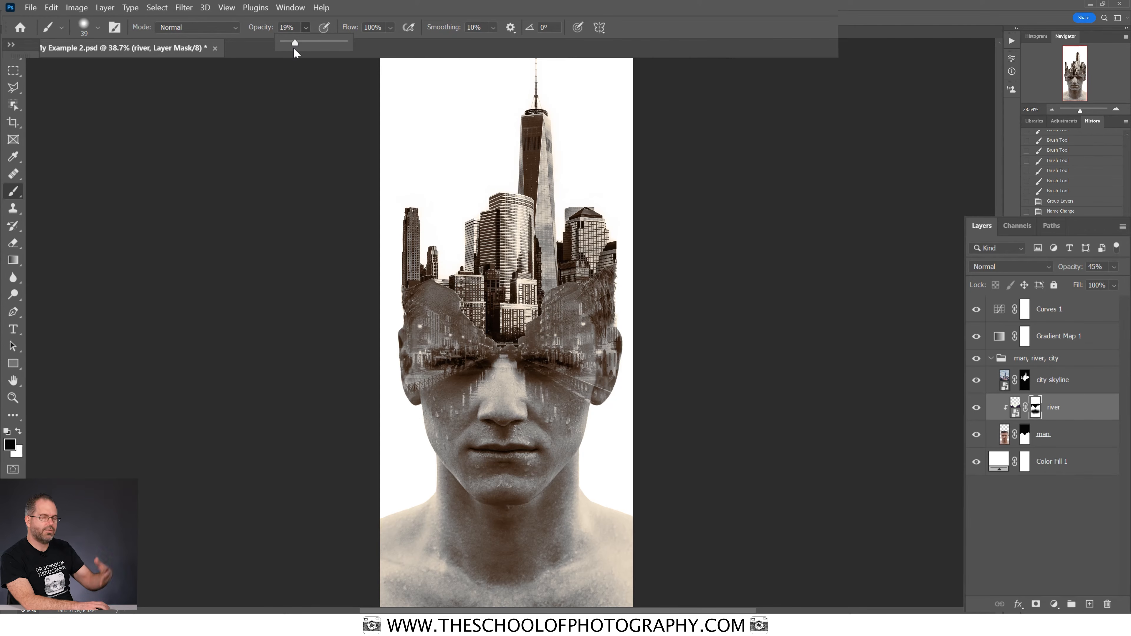
{"action": "left_click", "coordinate": [391, 29]}
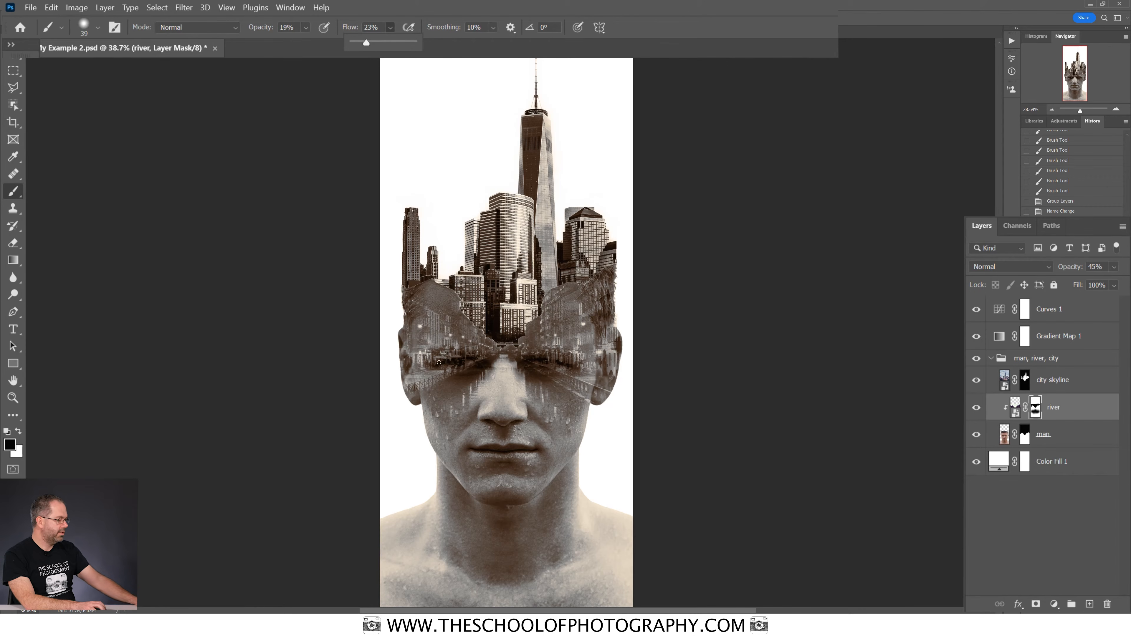
{"action": "right_click", "coordinate": [444, 364], "text": "alt"}
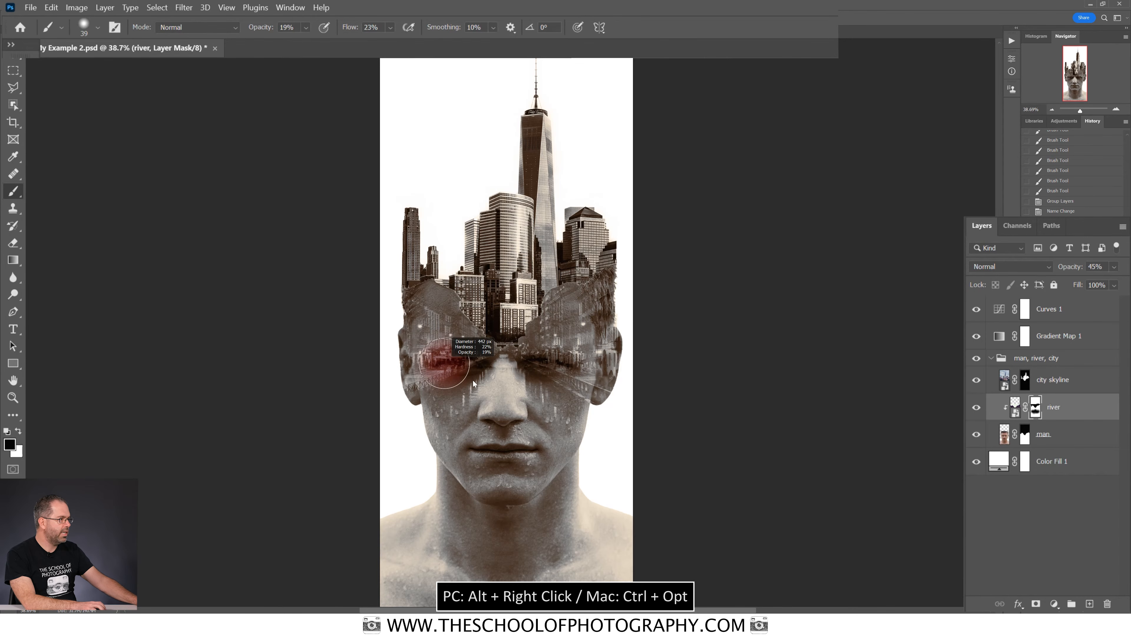
{"action": "left_click_drag", "start_coordinate": [454, 377], "coordinate": [453, 372]}
{"action": "mouse_move", "coordinate": [454, 333]}
{"action": "left_mouse_down"}
{"action": "mouse_move", "coordinate": [448, 313]}
{"action": "mouse_move", "coordinate": [457, 317]}
{"action": "left_mouse_up"}
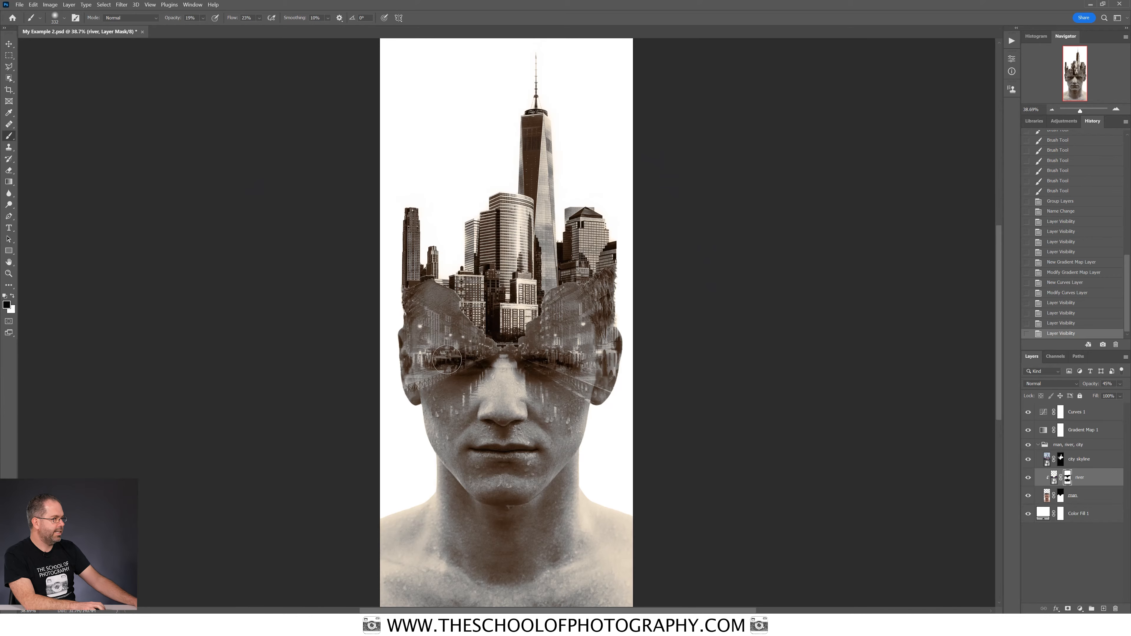
{"action": "mouse_move", "coordinate": [468, 361]}
{"action": "left_mouse_down"}
{"action": "mouse_move", "coordinate": [437, 360]}
{"action": "mouse_move", "coordinate": [493, 363]}
{"action": "mouse_move", "coordinate": [438, 359]}
{"action": "mouse_move", "coordinate": [476, 363]}
{"action": "mouse_move", "coordinate": [439, 363]}
{"action": "mouse_move", "coordinate": [465, 360]}
{"action": "left_mouse_up"}
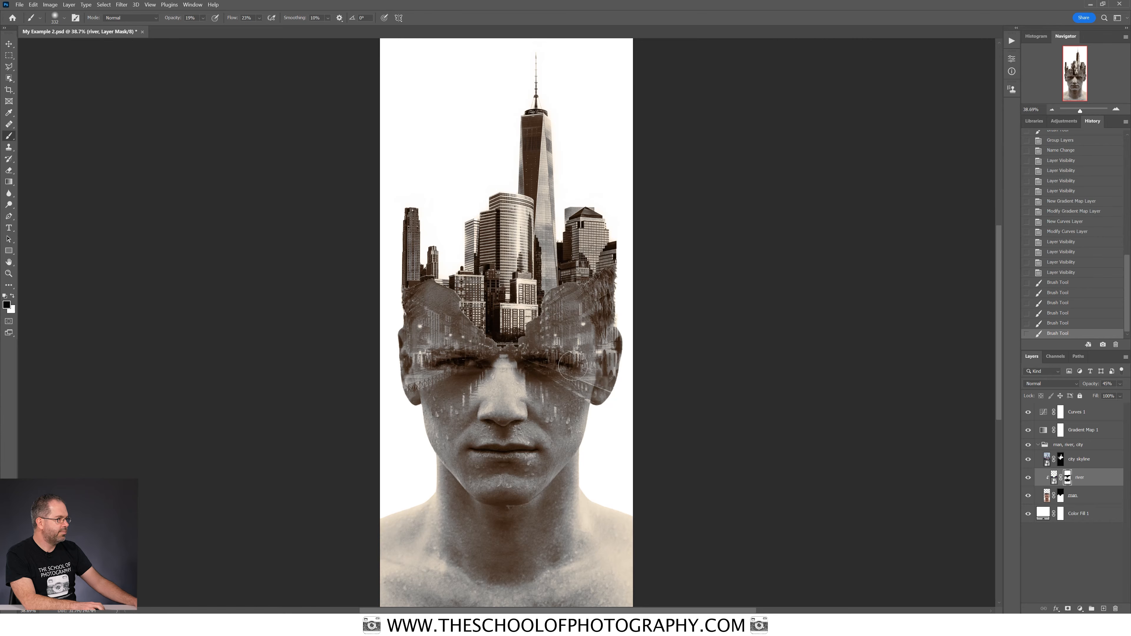
Paint the river mask over the other eye with the same soft settings, then even out the area between the eyes.
{"action": "mouse_move", "coordinate": [539, 362]}
{"action": "left_mouse_down"}
{"action": "mouse_move", "coordinate": [568, 368]}
{"action": "mouse_move", "coordinate": [534, 364]}
{"action": "left_mouse_up"}
{"action": "left_click_drag", "start_coordinate": [528, 364], "coordinate": [532, 364]}
{"action": "mouse_move", "coordinate": [530, 363]}
{"action": "left_mouse_down"}
{"action": "mouse_move", "coordinate": [572, 373]}
{"action": "mouse_move", "coordinate": [537, 366]}
{"action": "left_mouse_up"}
{"action": "mouse_move", "coordinate": [534, 365]}
{"action": "left_mouse_down"}
{"action": "mouse_move", "coordinate": [581, 372]}
{"action": "mouse_move", "coordinate": [518, 353]}
{"action": "mouse_move", "coordinate": [475, 364]}
{"action": "left_mouse_up"}
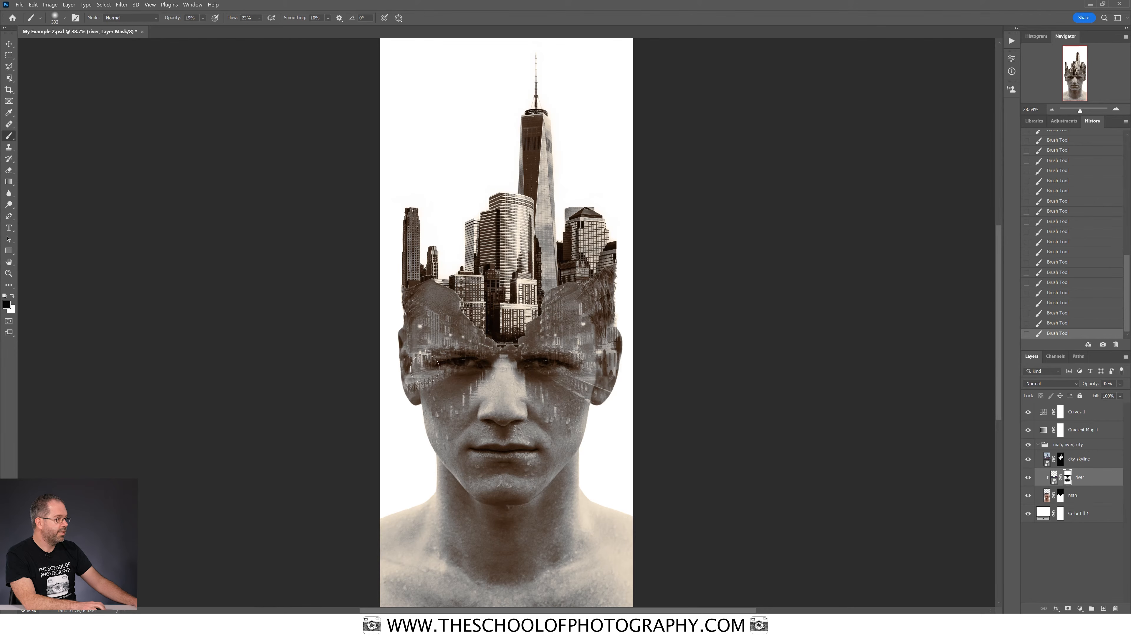
Reveal both eyes more clearly with close-up strokes on the river mask, reducing the brush to 157 px.
{"action": "key", "text": "ctrl+plus"}
{"action": "key", "text": "ctrl+plus"}
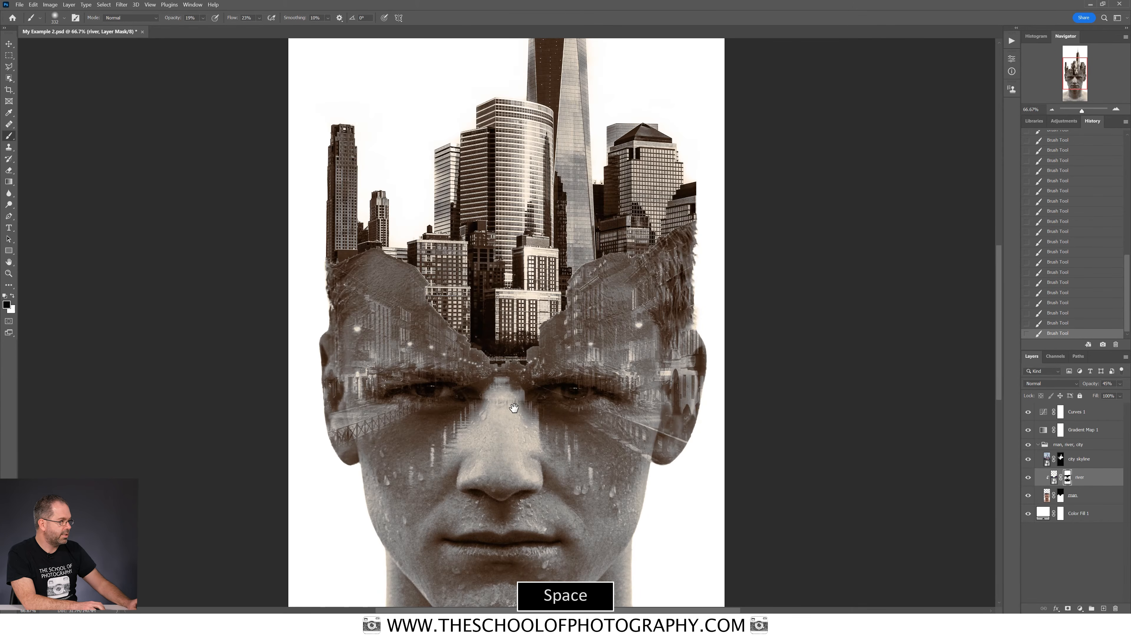
{"action": "left_click_drag", "start_coordinate": [533, 395], "coordinate": [537, 361]}
{"action": "key", "text": "ctrl+plus"}
{"action": "key", "text": "ctrl+plus"}
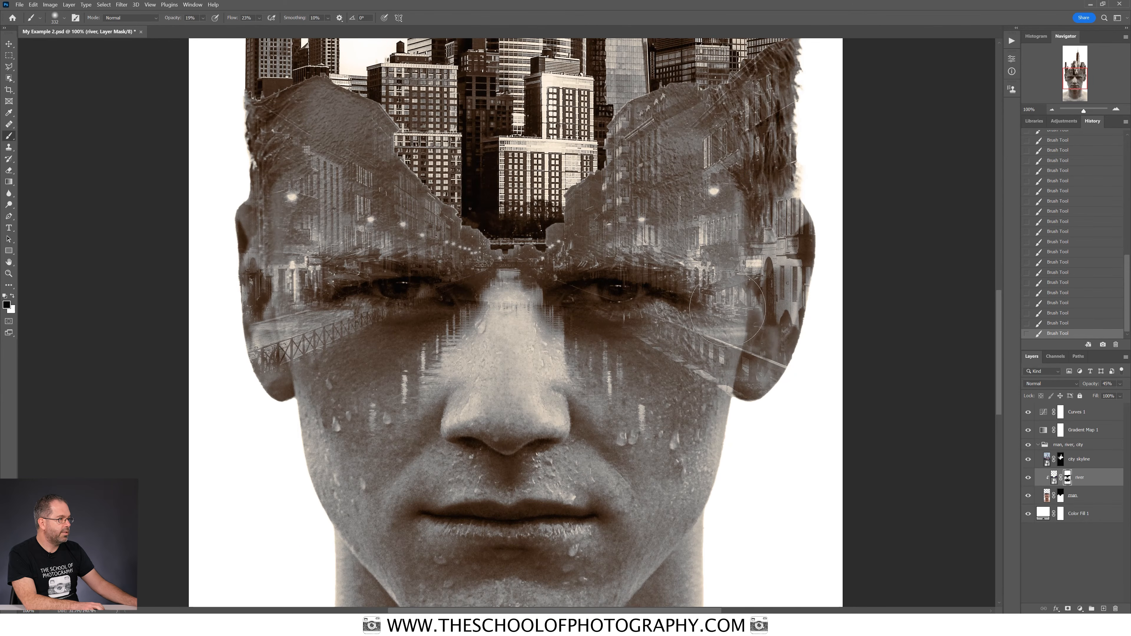
{"action": "mouse_move", "coordinate": [645, 298]}
{"action": "left_mouse_down"}
{"action": "mouse_move", "coordinate": [689, 297]}
{"action": "mouse_move", "coordinate": [631, 306]}
{"action": "mouse_move", "coordinate": [655, 330]}
{"action": "left_mouse_up"}
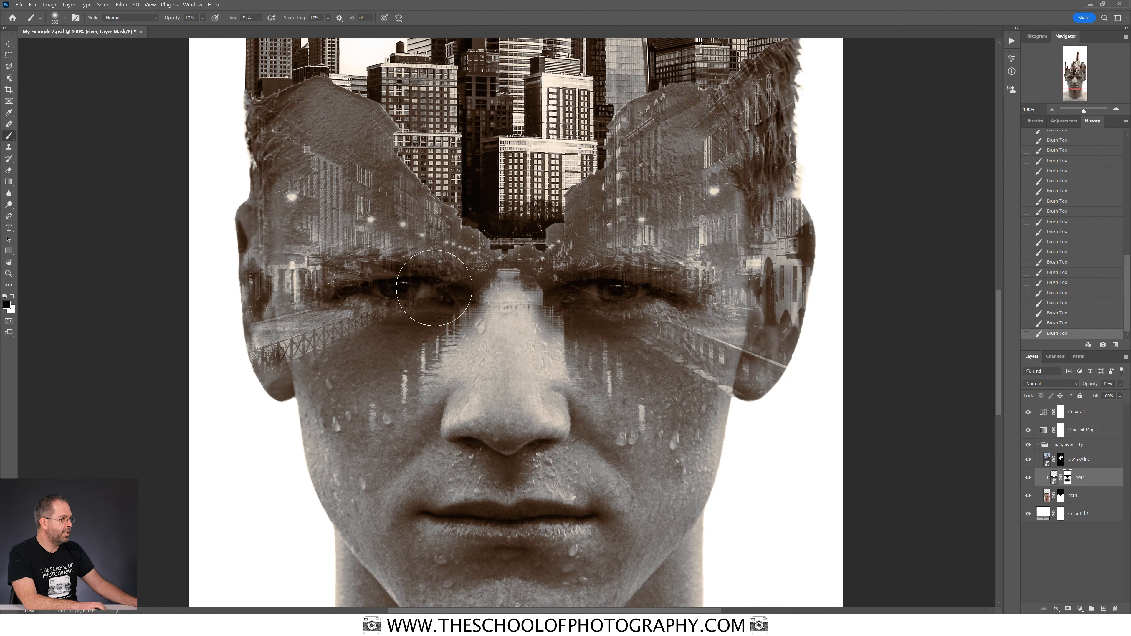
{"action": "right_click", "coordinate": [414, 305], "text": "alt"}
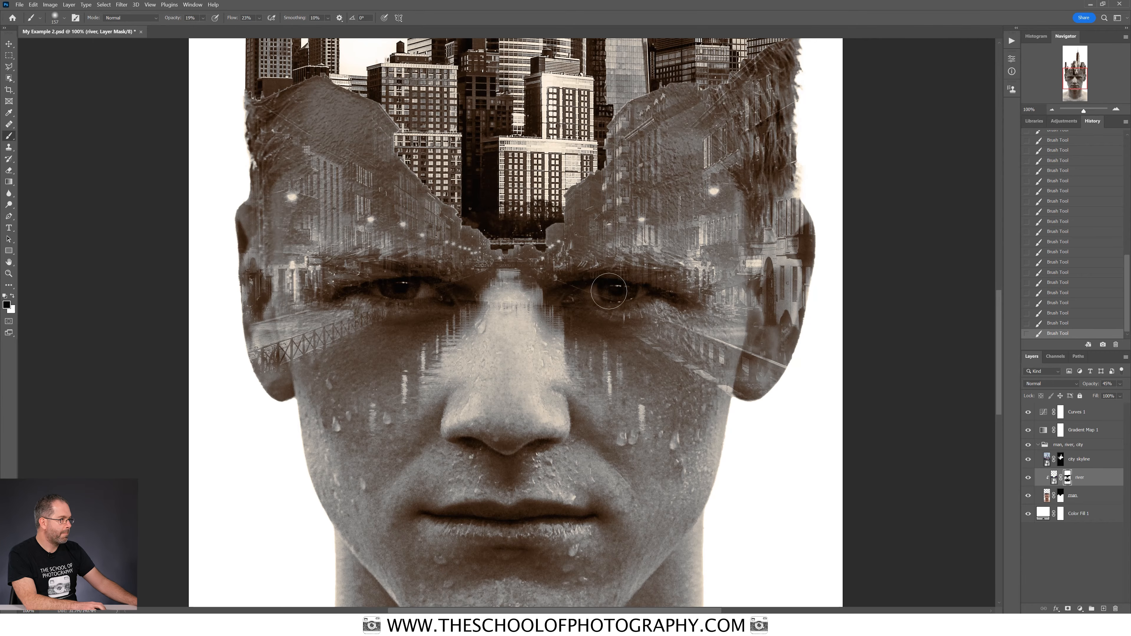
Set the brush to 19% opacity and 50% flow, and paint the river off both ears on its mask.
{"action": "left_click", "coordinate": [306, 28]}
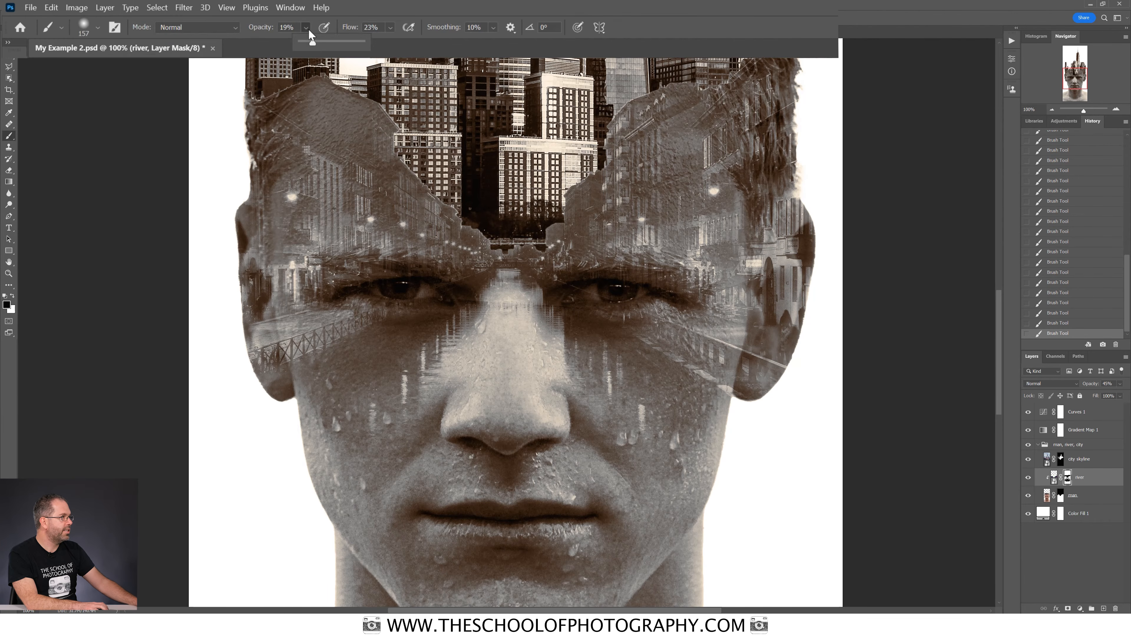
{"action": "left_click_drag", "start_coordinate": [325, 43], "coordinate": [332, 44]}
{"action": "left_click", "coordinate": [391, 28]}
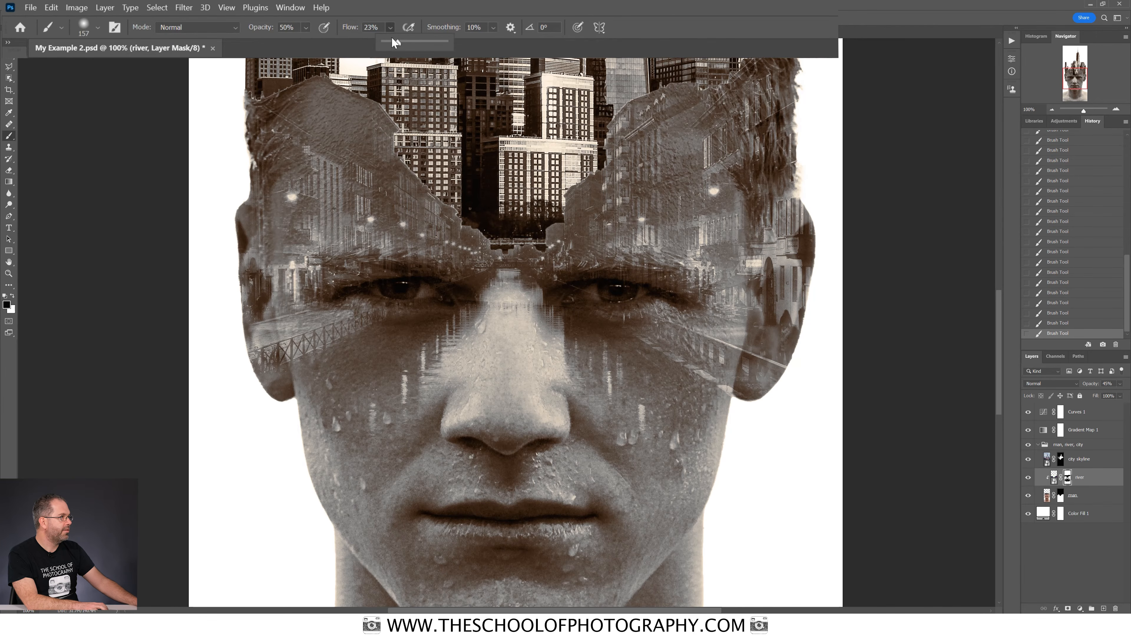
{"action": "left_click_drag", "start_coordinate": [412, 41], "coordinate": [415, 41]}
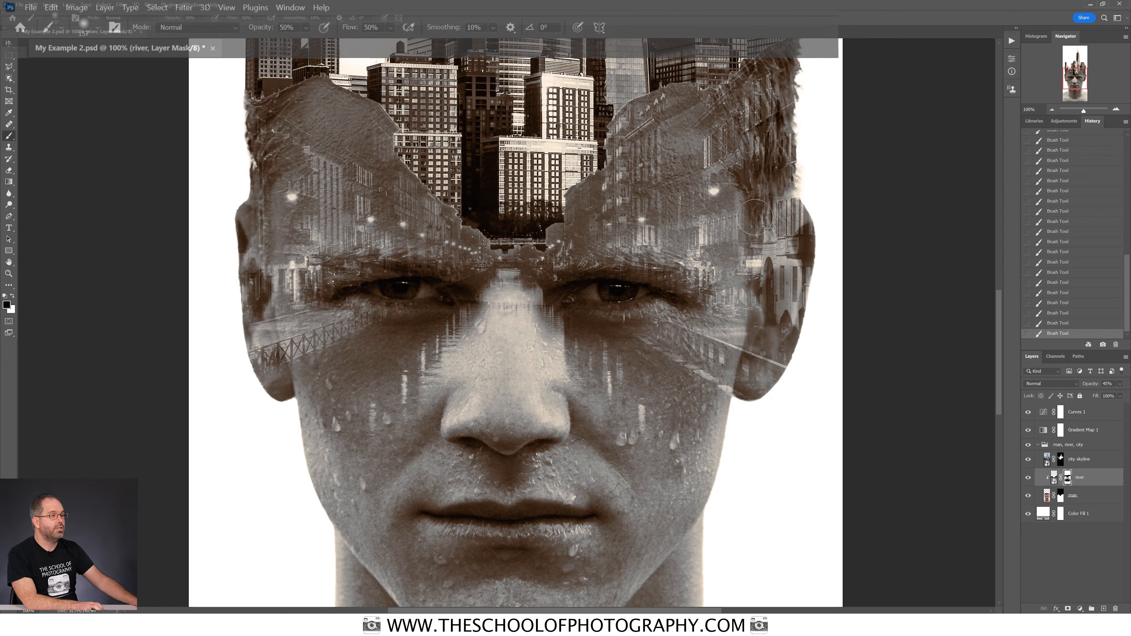
{"action": "left_click", "coordinate": [305, 31]}
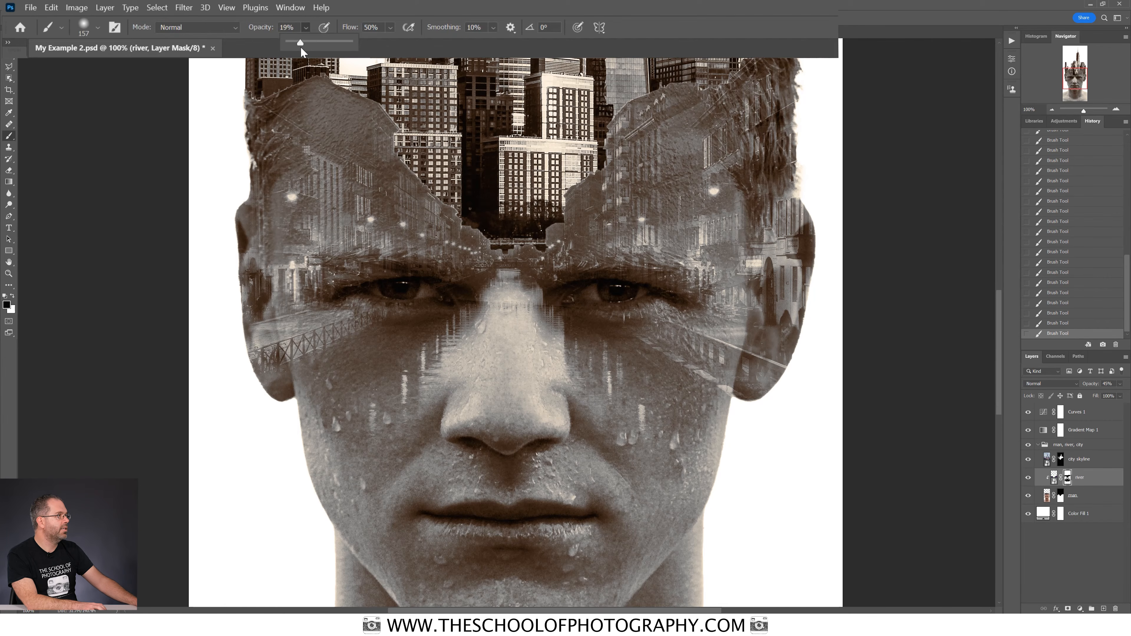
{"action": "mouse_move", "coordinate": [759, 325]}
{"action": "left_mouse_down"}
{"action": "mouse_move", "coordinate": [785, 328]}
{"action": "mouse_move", "coordinate": [760, 329]}
{"action": "left_mouse_up"}
{"action": "mouse_move", "coordinate": [760, 392]}
{"action": "left_mouse_down"}
{"action": "mouse_move", "coordinate": [793, 297]}
{"action": "mouse_move", "coordinate": [790, 237]}
{"action": "mouse_move", "coordinate": [774, 383]}
{"action": "mouse_move", "coordinate": [804, 225]}
{"action": "mouse_move", "coordinate": [785, 352]}
{"action": "left_mouse_up"}
{"action": "mouse_move", "coordinate": [255, 352]}
{"action": "left_mouse_down"}
{"action": "mouse_move", "coordinate": [238, 198]}
{"action": "mouse_move", "coordinate": [247, 337]}
{"action": "mouse_move", "coordinate": [254, 212]}
{"action": "mouse_move", "coordinate": [284, 390]}
{"action": "mouse_move", "coordinate": [250, 325]}
{"action": "mouse_move", "coordinate": [266, 362]}
{"action": "mouse_move", "coordinate": [242, 198]}
{"action": "mouse_move", "coordinate": [247, 336]}
{"action": "mouse_move", "coordinate": [290, 410]}
{"action": "mouse_move", "coordinate": [243, 269]}
{"action": "mouse_move", "coordinate": [243, 184]}
{"action": "mouse_move", "coordinate": [265, 300]}
{"action": "mouse_move", "coordinate": [245, 254]}
{"action": "mouse_move", "coordinate": [261, 356]}
{"action": "left_mouse_up"}
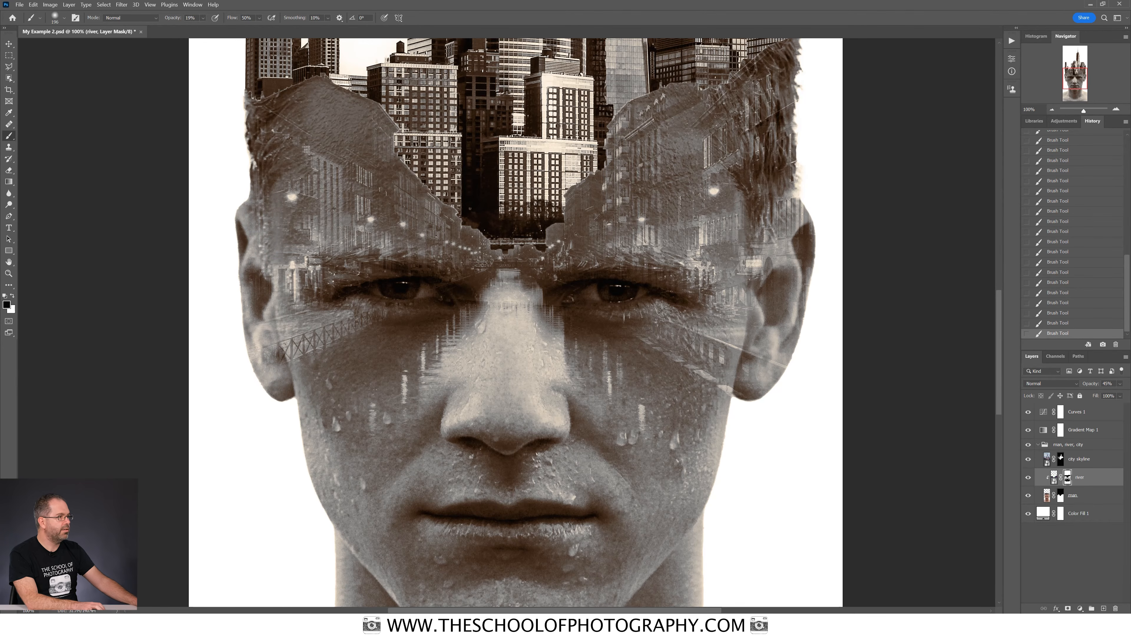
{"action": "mouse_move", "coordinate": [774, 217]}
{"action": "left_mouse_down"}
{"action": "mouse_move", "coordinate": [798, 226]}
{"action": "mouse_move", "coordinate": [783, 354]}
{"action": "mouse_move", "coordinate": [803, 268]}
{"action": "mouse_move", "coordinate": [794, 319]}
{"action": "left_mouse_up"}
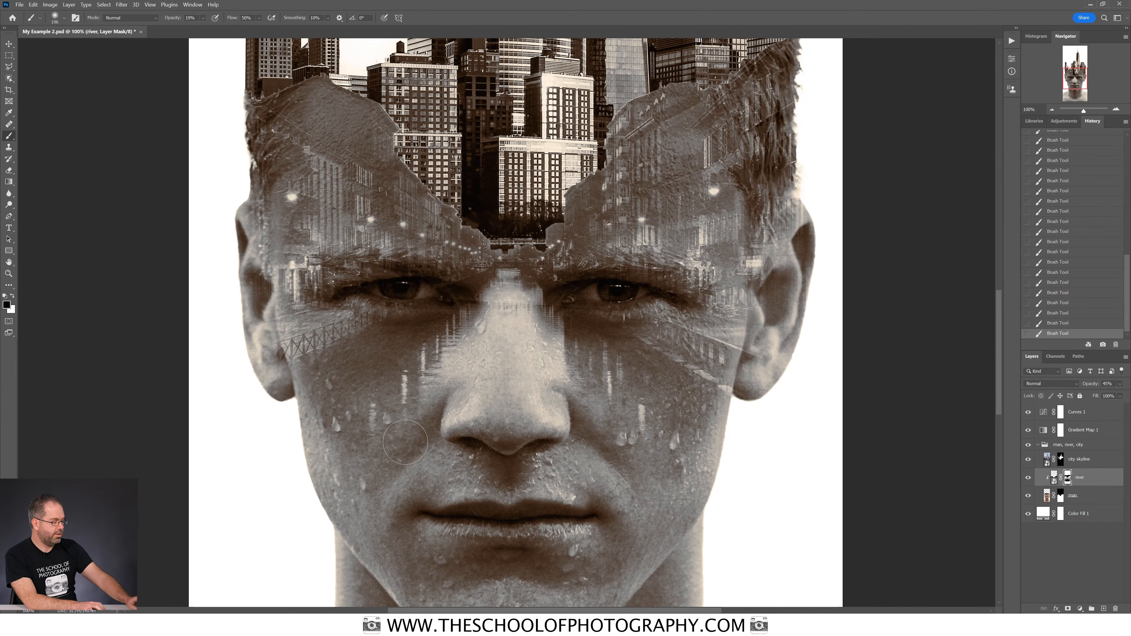
{"action": "key", "text": "ctrl+0"}
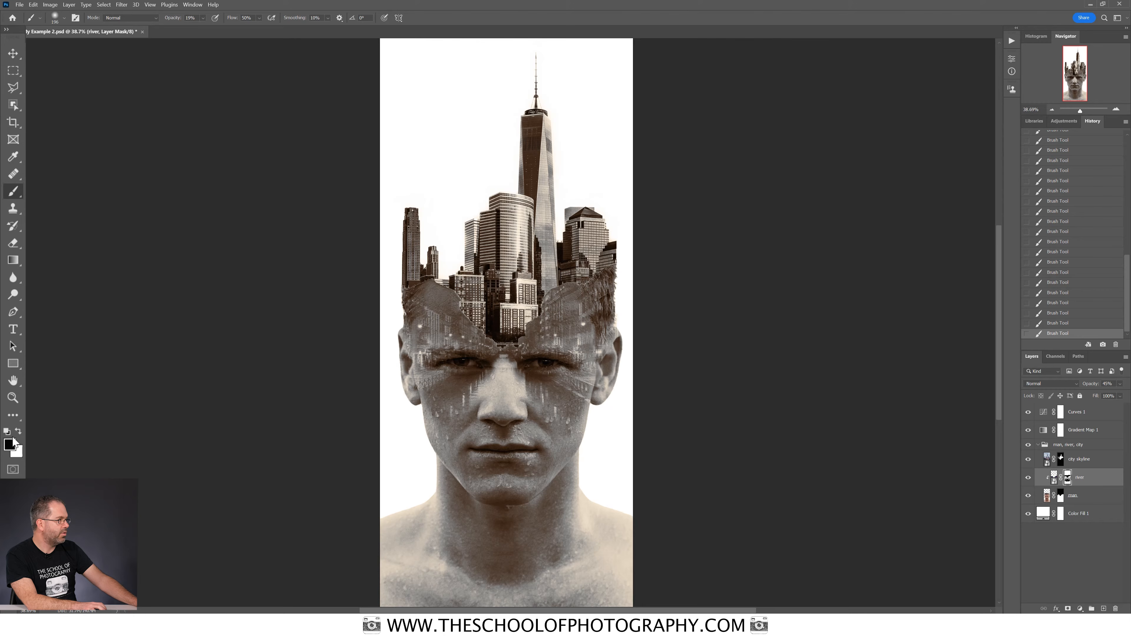
Switch the brush to white at 15% opacity and 13% flow, and dab the river mask near the left-side eye.
{"action": "key", "text": "x"}
{"action": "key", "text": "x"}
{"action": "key", "text": "x"}
{"action": "key", "text": "x"}
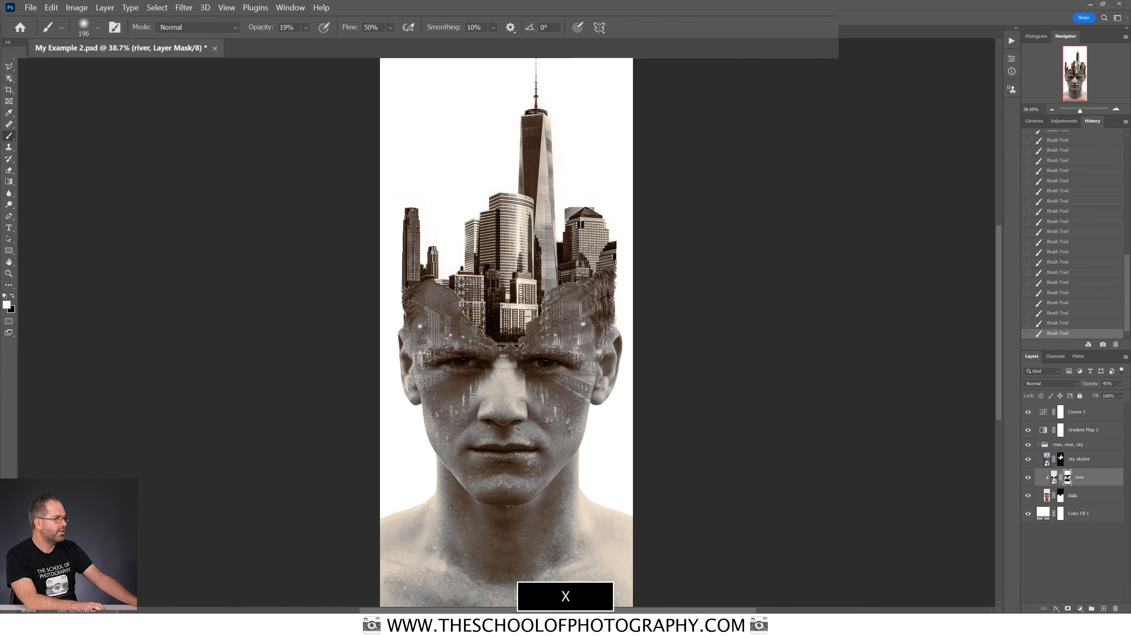
{"action": "left_click", "coordinate": [306, 28]}
{"action": "left_click_drag", "start_coordinate": [311, 43], "coordinate": [311, 44]}
{"action": "left_click", "coordinate": [388, 27]}
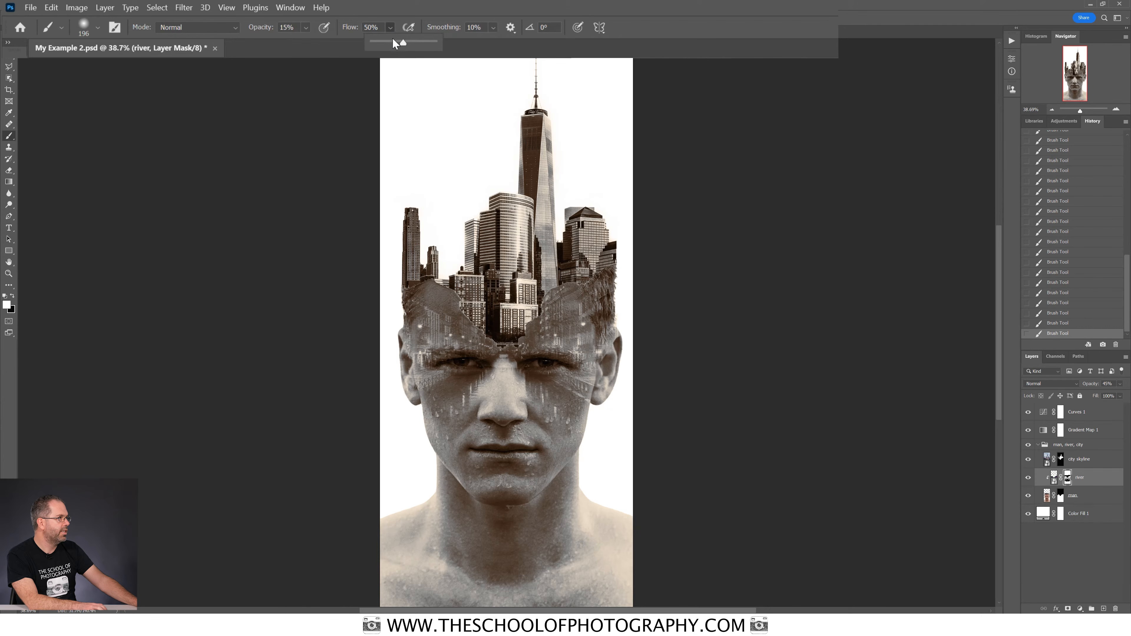
{"action": "left_click_drag", "start_coordinate": [384, 44], "coordinate": [381, 44]}
{"action": "left_click", "coordinate": [473, 361]}
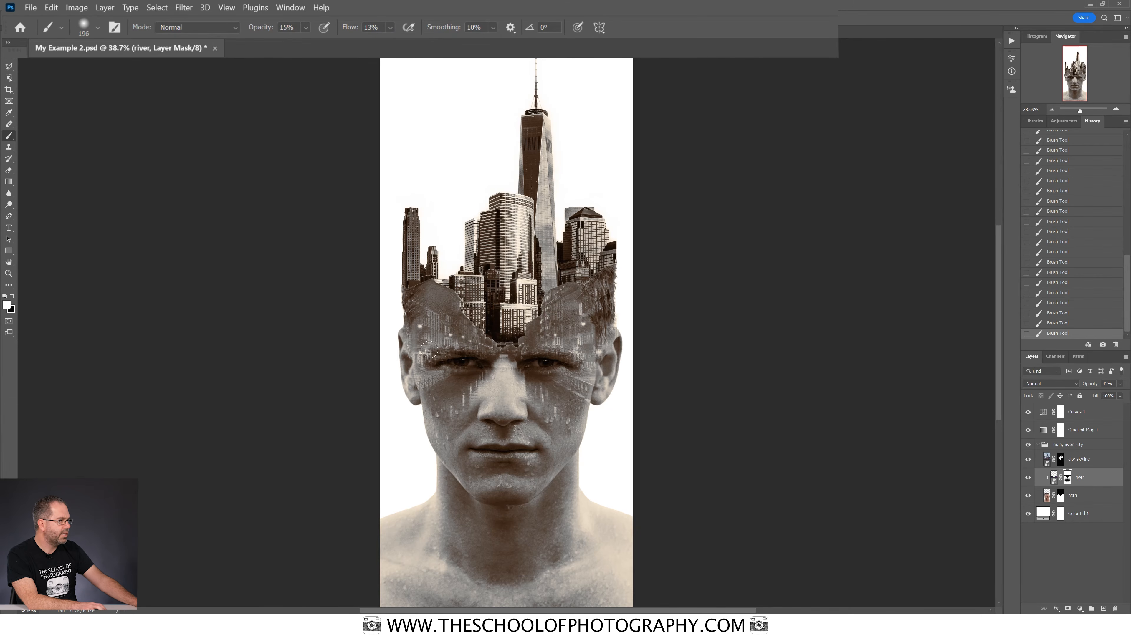
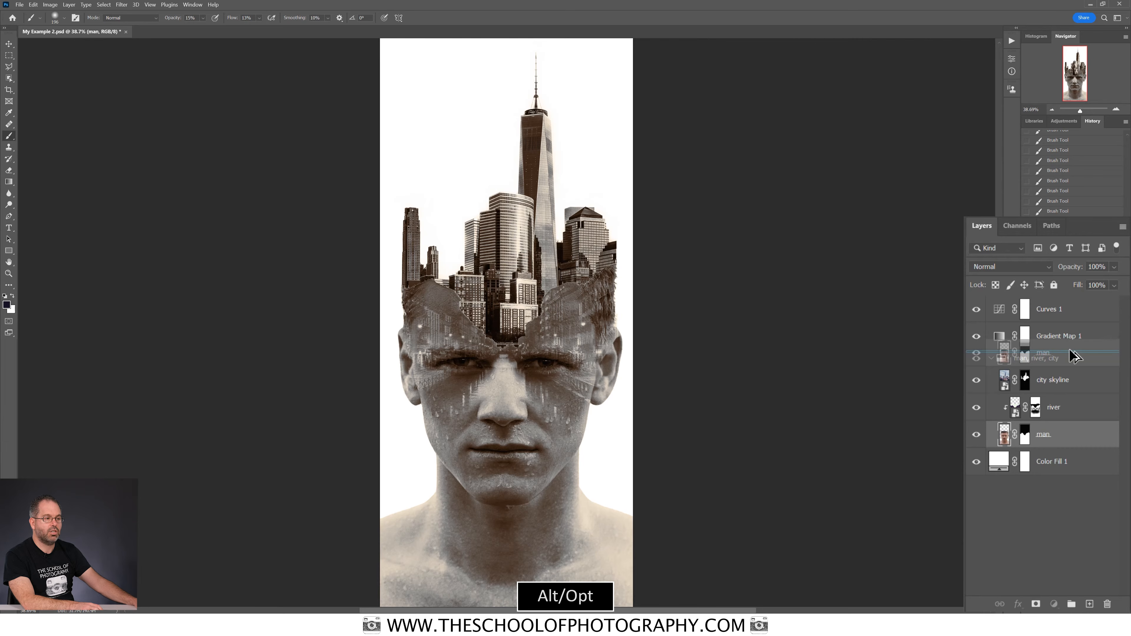
Duplicate the man layer above the "man, river, city" group, set its blend mode to Screen and its opacity to 27%.
{"action": "left_click_drag", "start_coordinate": [1069, 350], "coordinate": [1071, 351]}
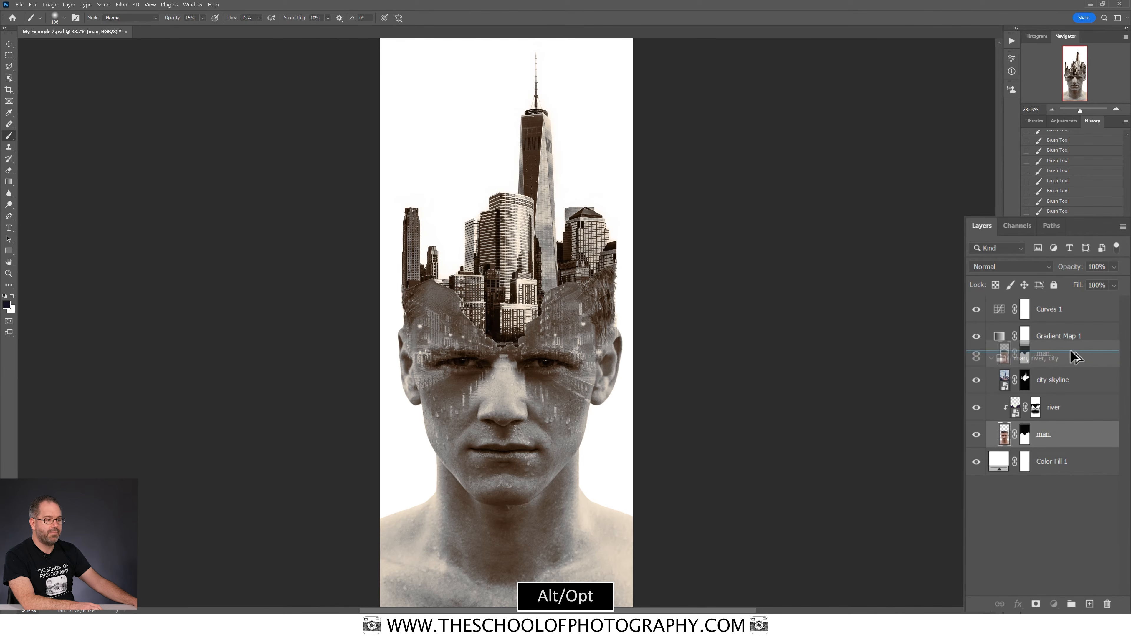
{"action": "left_click_drag", "start_coordinate": [1072, 351], "coordinate": [1072, 352]}
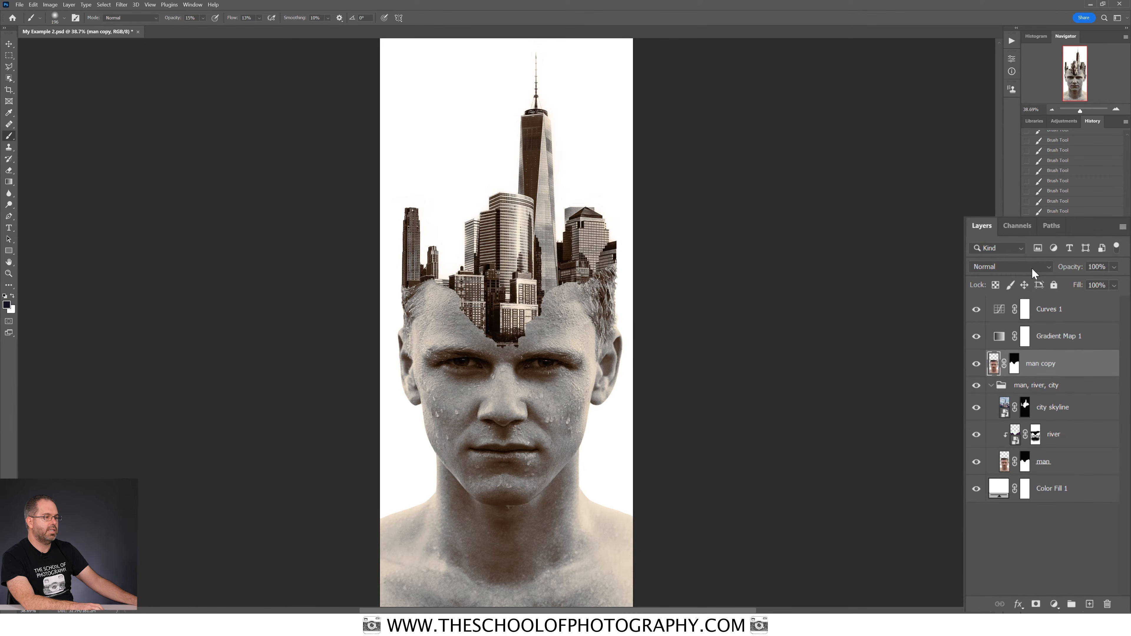
{"action": "left_click", "coordinate": [1048, 267]}
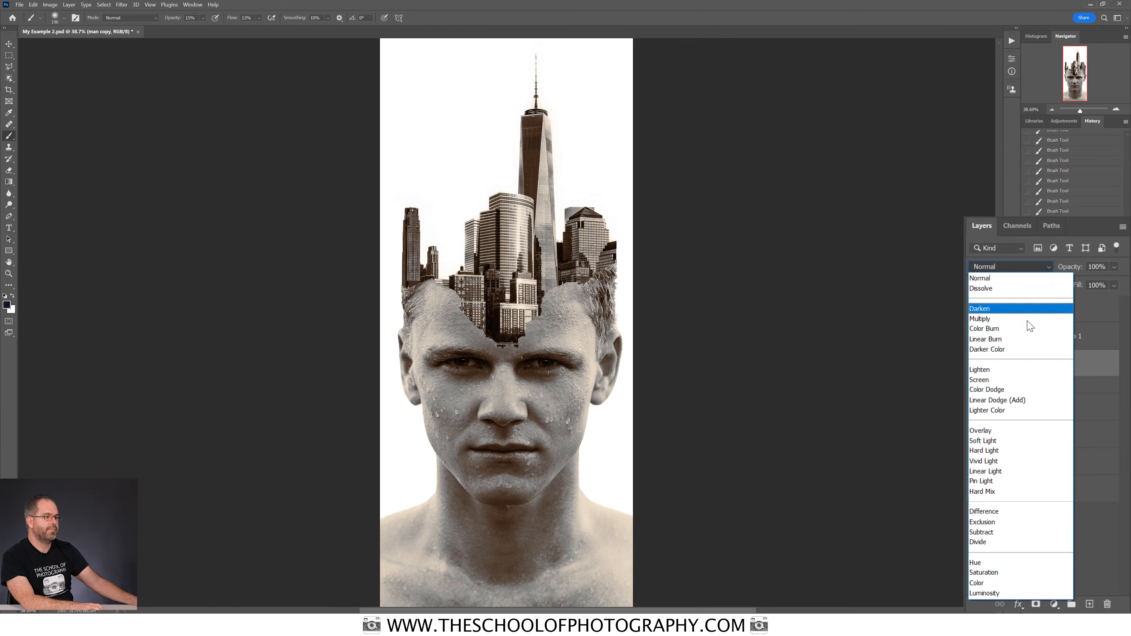
{"action": "left_click", "coordinate": [995, 381]}
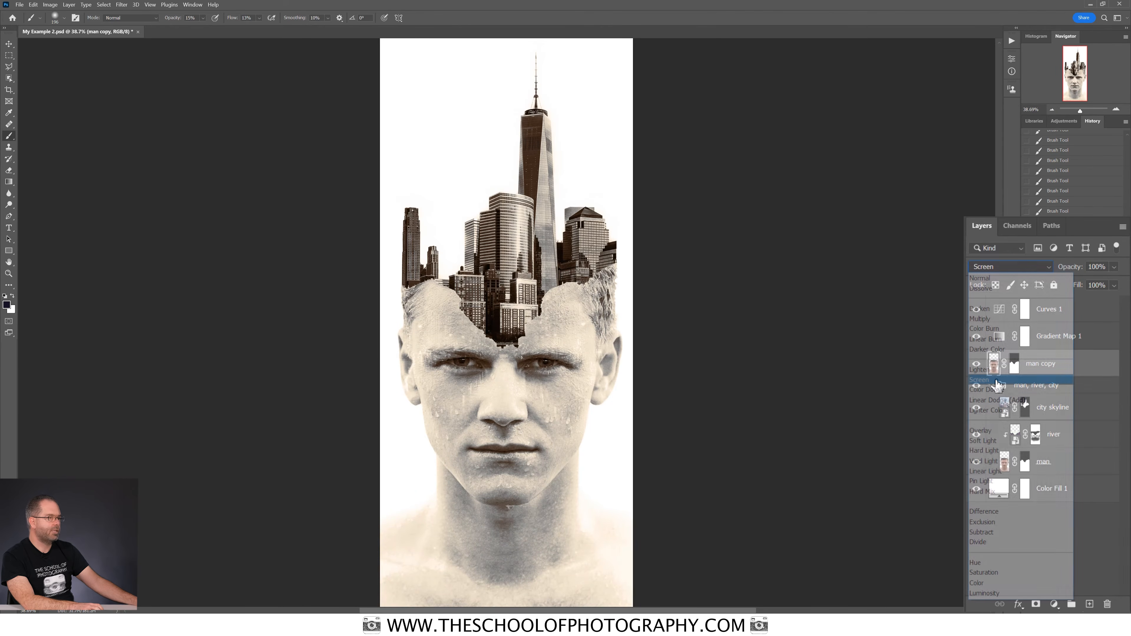
{"action": "left_click", "coordinate": [1115, 267]}
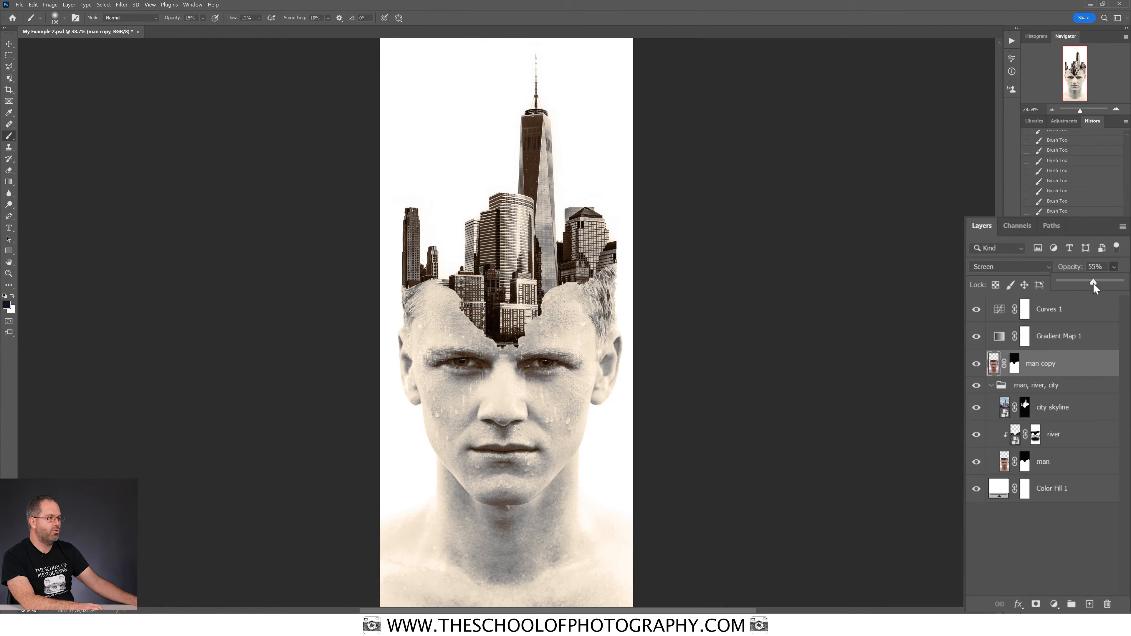
{"action": "left_click_drag", "start_coordinate": [1093, 283], "coordinate": [1090, 283]}
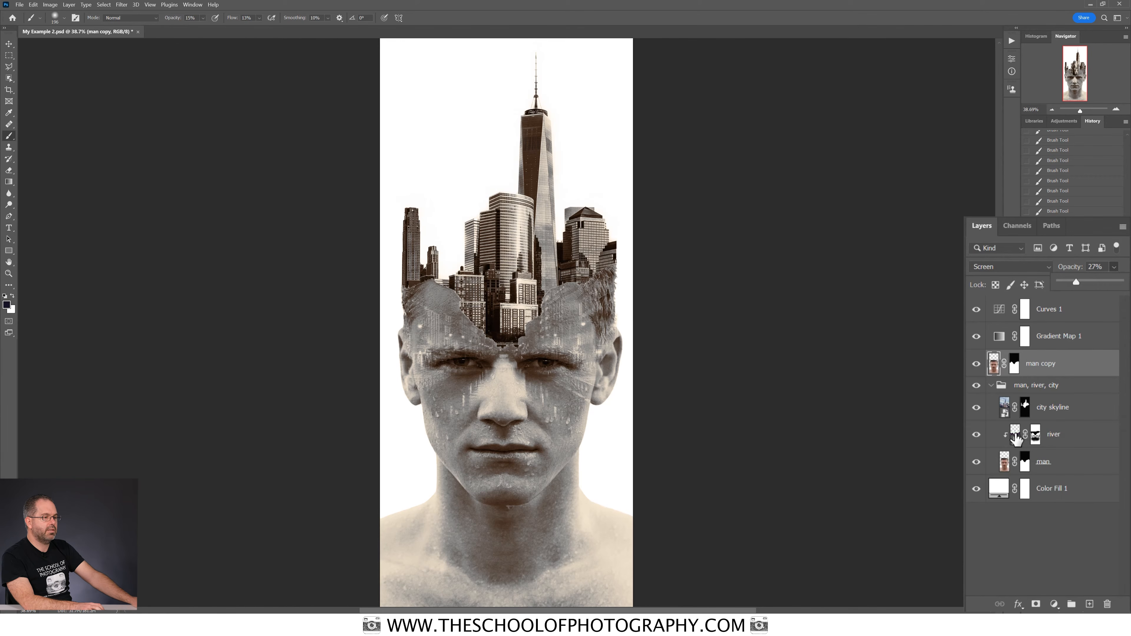
Try stronger and weaker opacities on the river layer, settling on 74%.
{"action": "left_click", "coordinate": [1015, 439]}
{"action": "left_click", "coordinate": [1113, 268]}
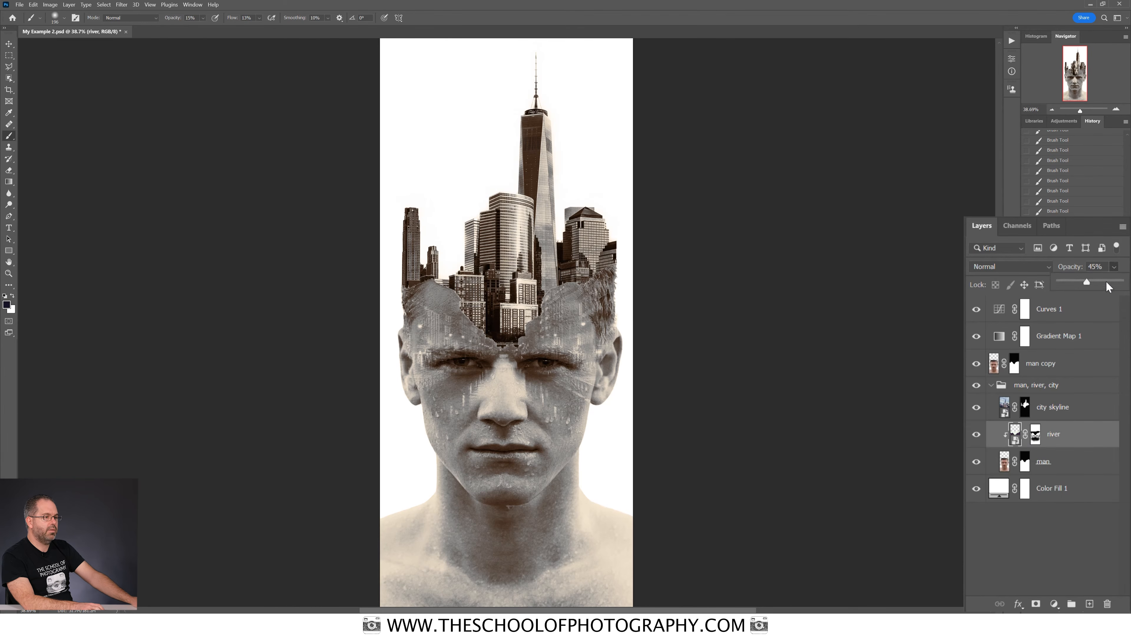
{"action": "left_click_drag", "start_coordinate": [1101, 283], "coordinate": [1101, 283]}
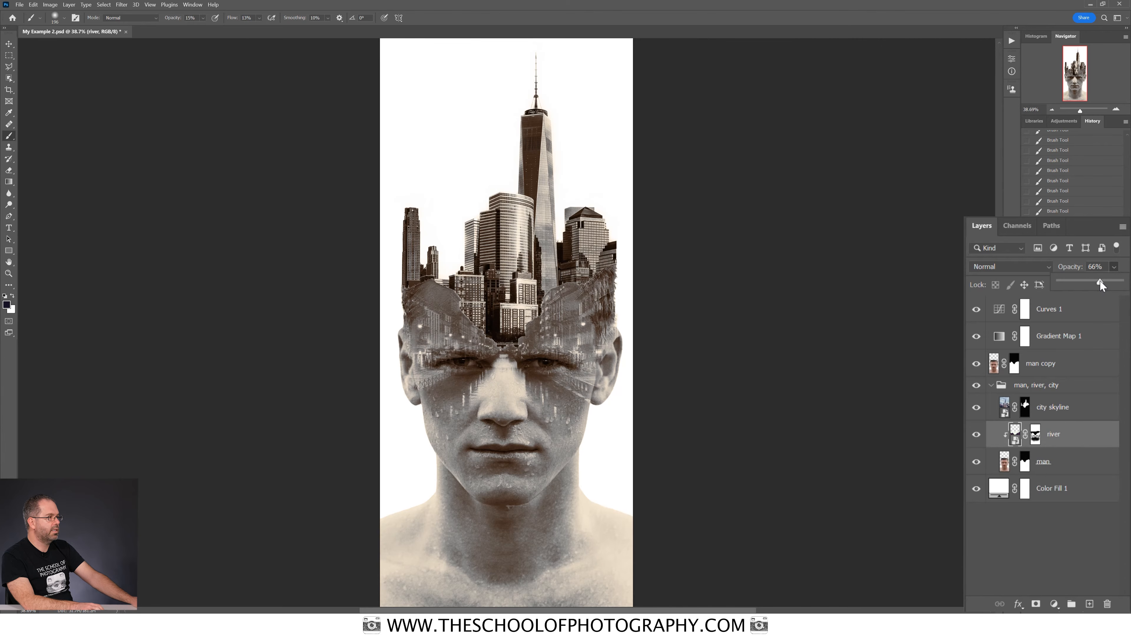
{"action": "left_click_drag", "start_coordinate": [1109, 280], "coordinate": [1116, 281]}
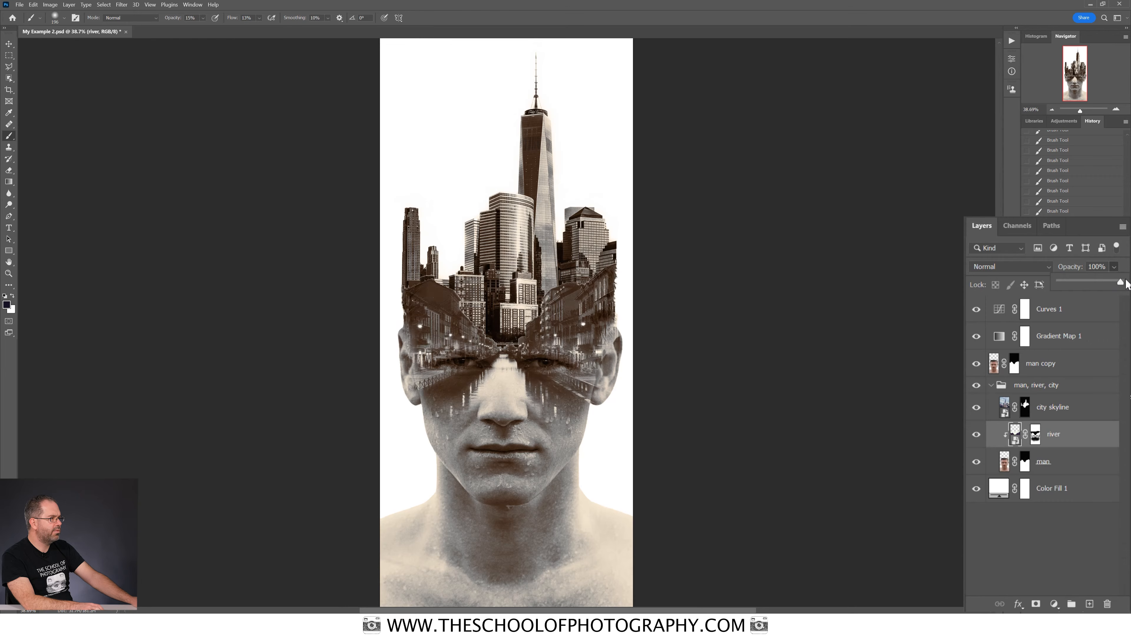
{"action": "left_click_drag", "start_coordinate": [1101, 279], "coordinate": [1082, 282]}
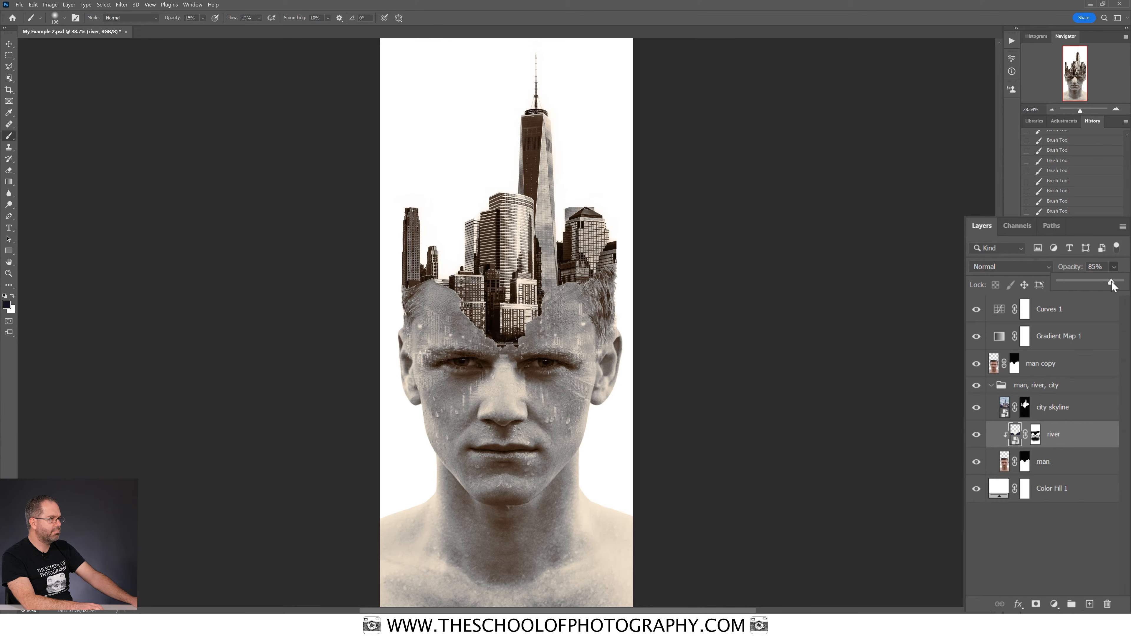
{"action": "left_click_drag", "start_coordinate": [1113, 281], "coordinate": [1104, 281]}
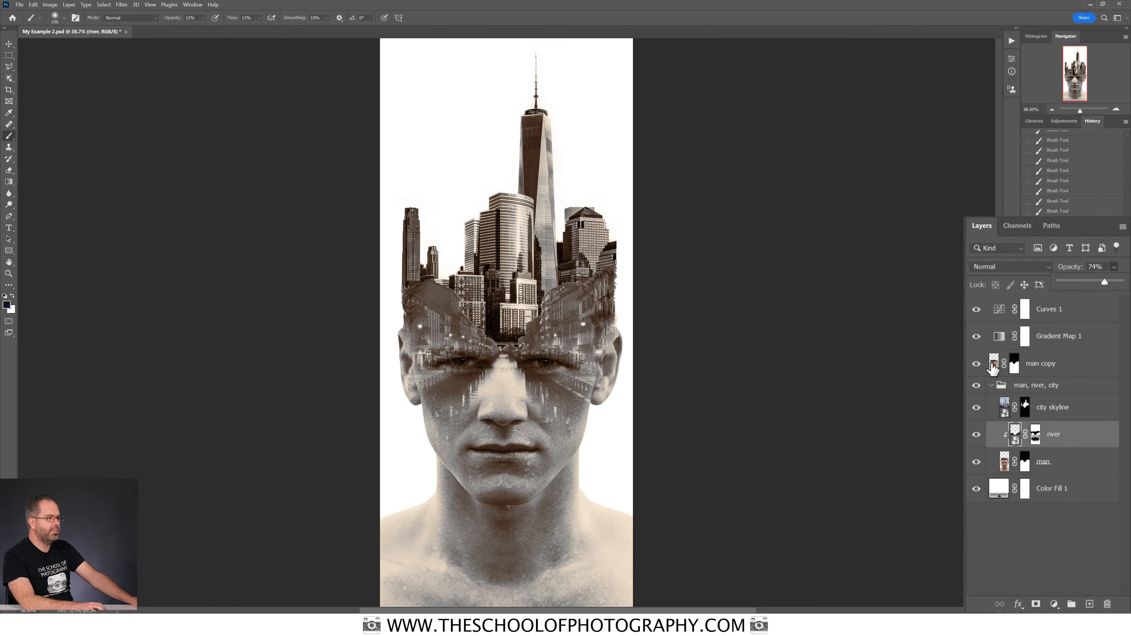
Fine-tune the man copy layer's opacity to 28%.
{"action": "left_click", "coordinate": [1062, 364]}
{"action": "left_click", "coordinate": [1114, 268]}
{"action": "mouse_move", "coordinate": [1086, 279]}
{"action": "left_mouse_down"}
{"action": "mouse_move", "coordinate": [1062, 281]}
{"action": "mouse_move", "coordinate": [1076, 281]}
{"action": "left_mouse_up"}
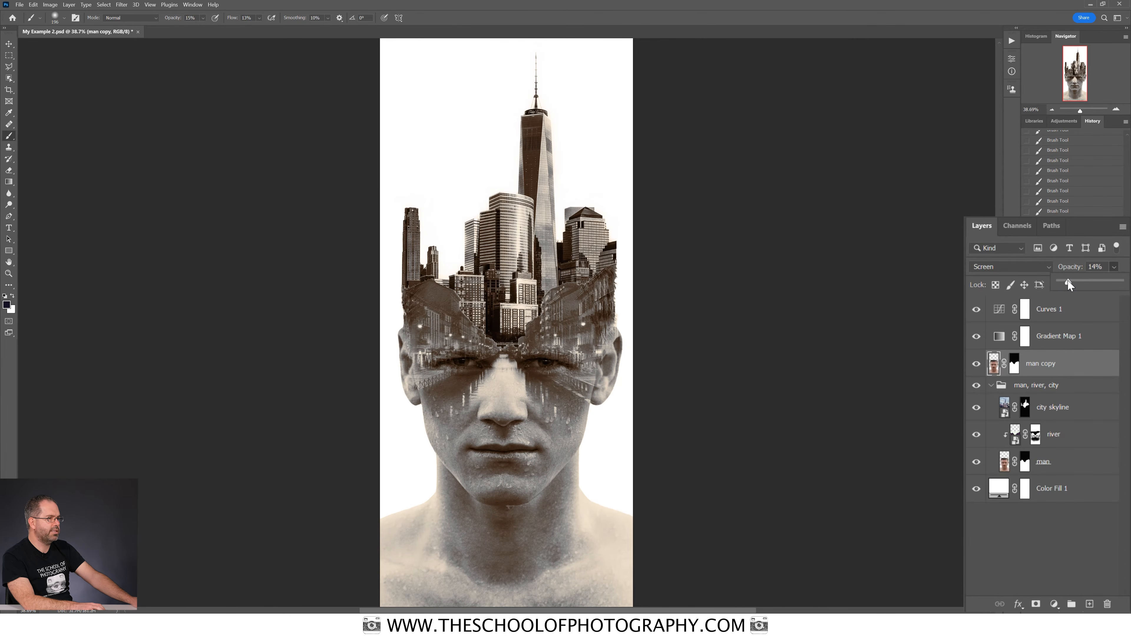
{"action": "left_click_drag", "start_coordinate": [1066, 279], "coordinate": [1082, 282]}
{"action": "left_click_drag", "start_coordinate": [1076, 283], "coordinate": [1078, 283]}
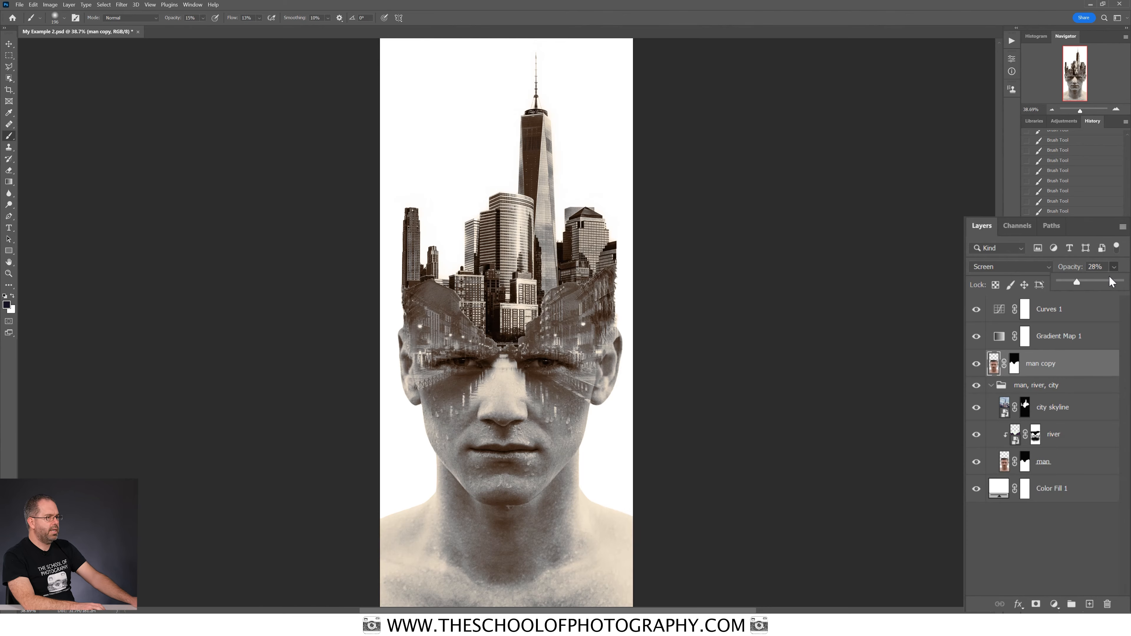
Add a Curves adjustment layer above the city skyline layer and clip it to that layer.
{"action": "left_click", "coordinate": [1114, 268]}
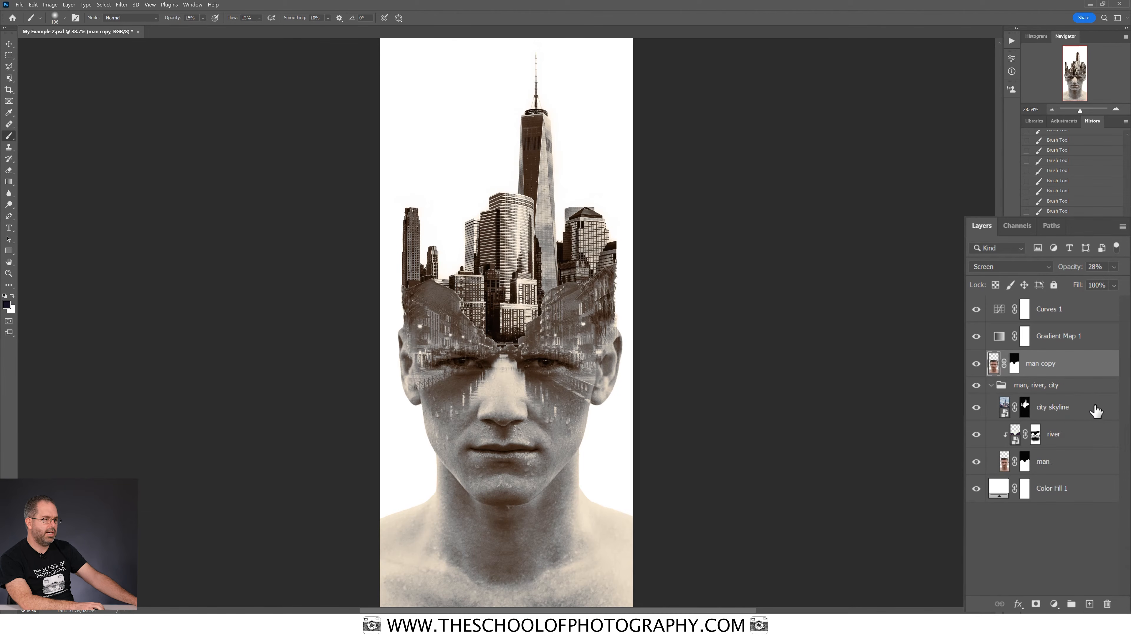
{"action": "left_click", "coordinate": [1087, 409]}
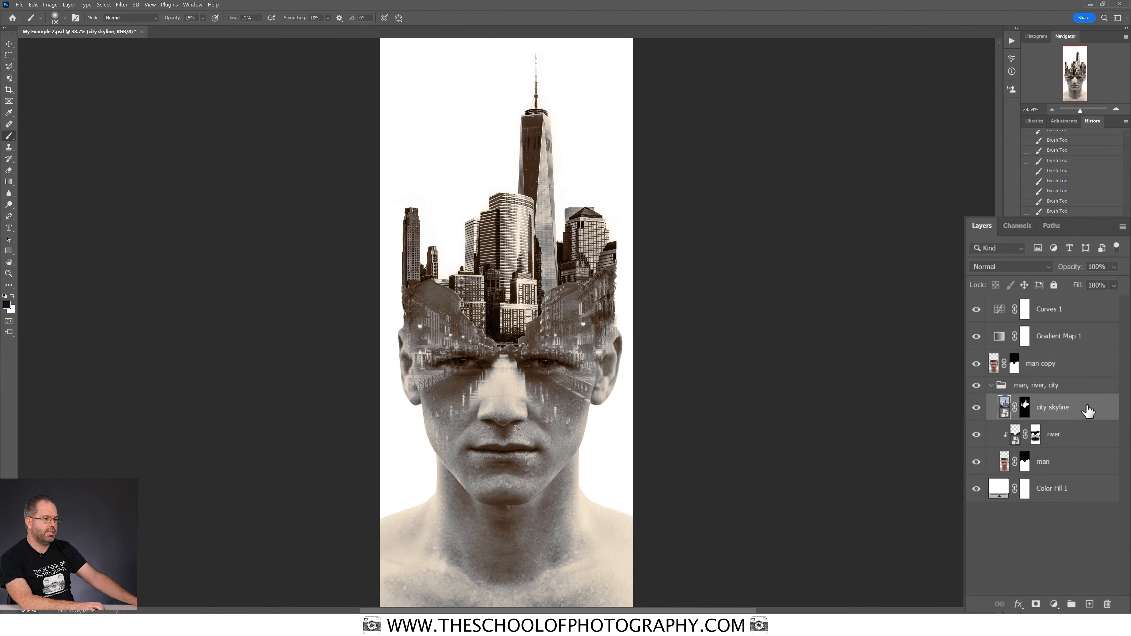
{"action": "left_click", "coordinate": [1054, 606]}
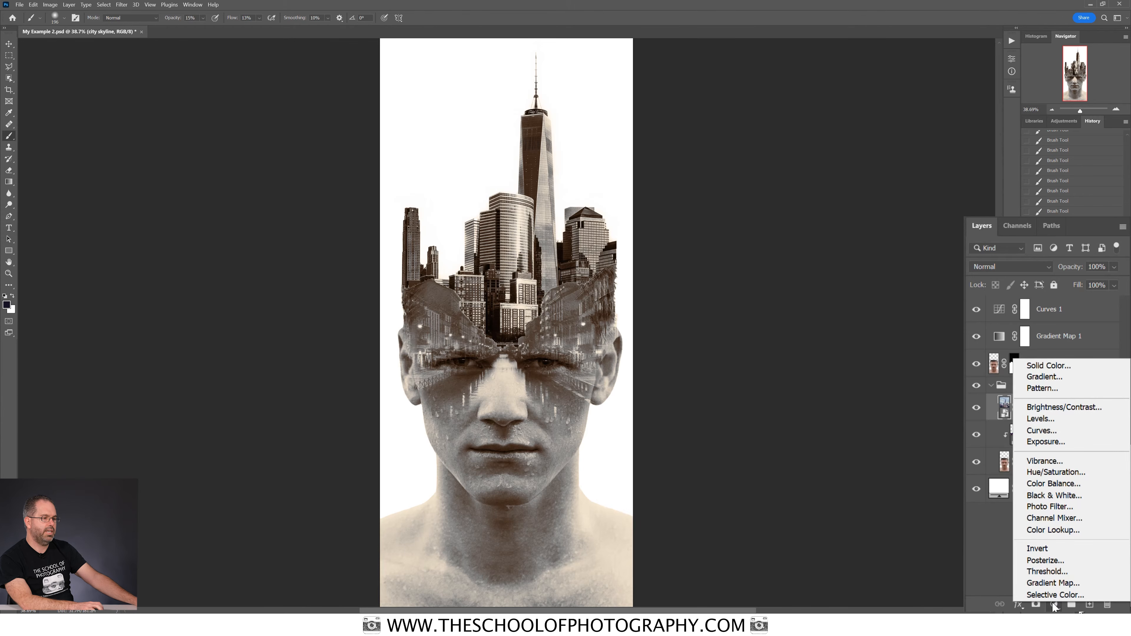
{"action": "left_click", "coordinate": [1044, 431]}
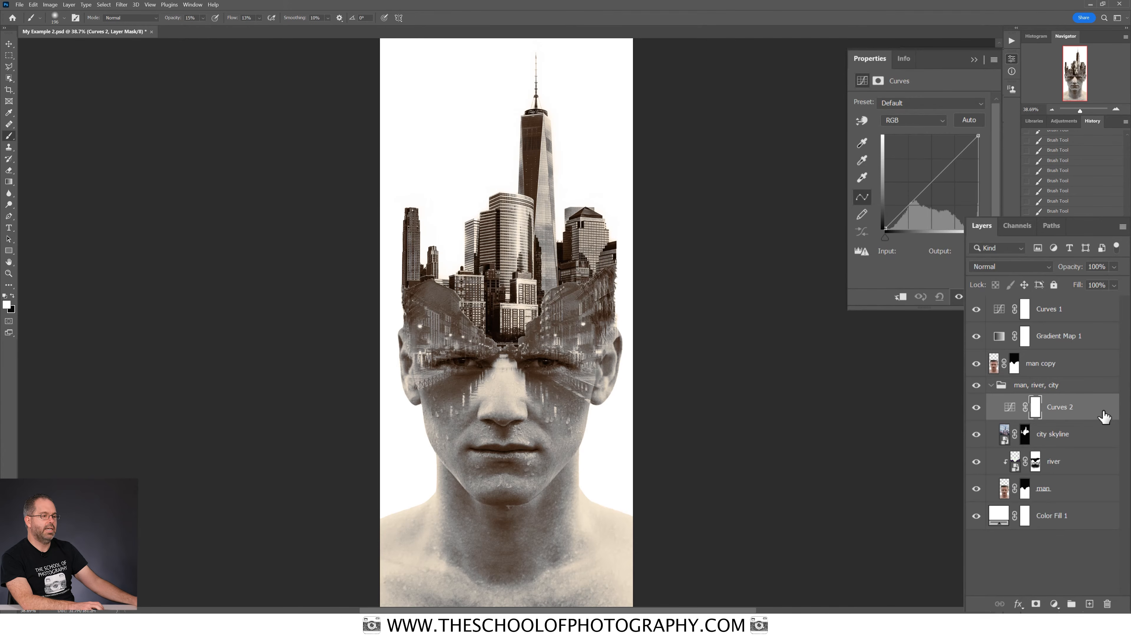
{"action": "right_click", "coordinate": [1103, 415]}
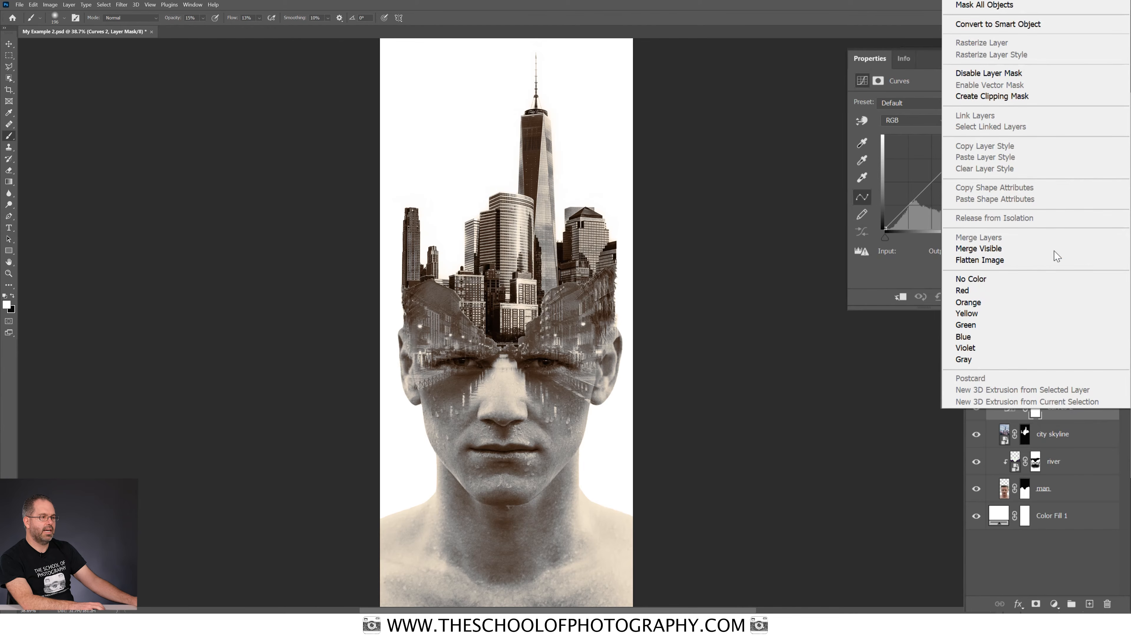
{"action": "left_click", "coordinate": [1007, 99]}
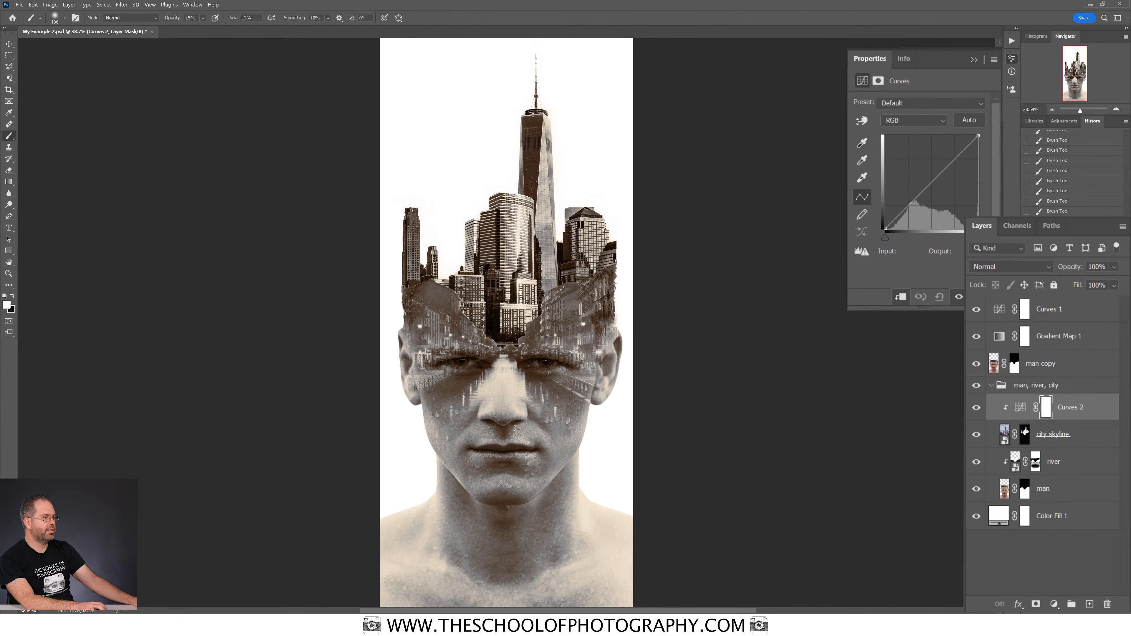
Soften the skyline's contrast in the clipped Curves: lift the black point, lower the white point and set a midtone point at input 135, output 140.
{"action": "left_click", "coordinate": [885, 227]}
{"action": "left_click_drag", "start_coordinate": [885, 226], "coordinate": [870, 204]}
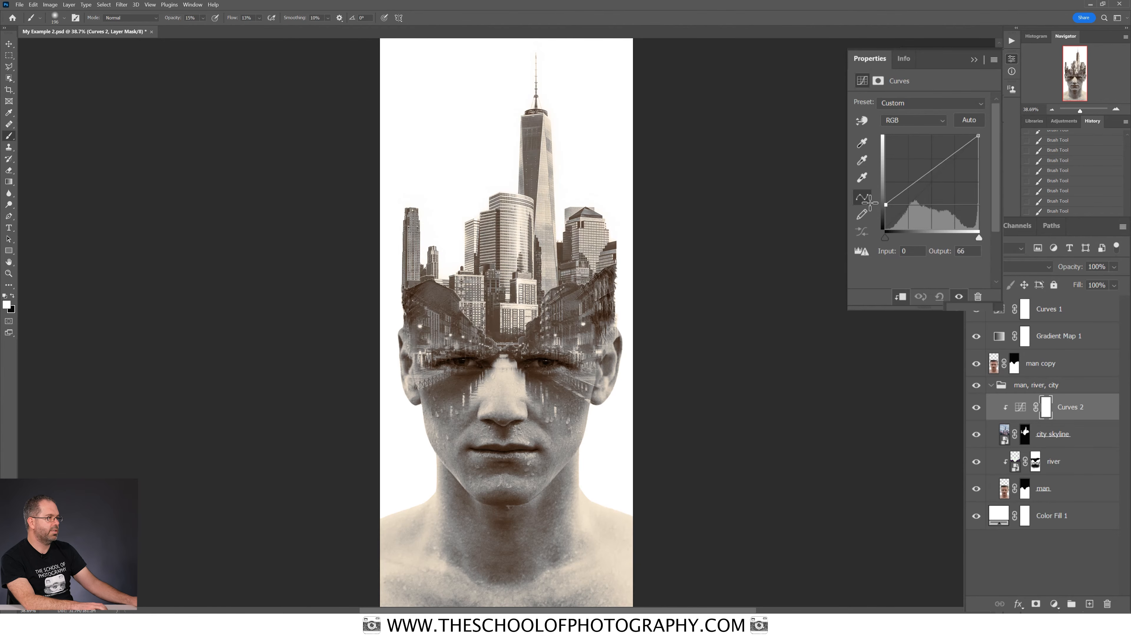
{"action": "left_click", "coordinate": [978, 135]}
{"action": "left_click_drag", "start_coordinate": [977, 134], "coordinate": [983, 146]}
{"action": "left_click_drag", "start_coordinate": [886, 204], "coordinate": [937, 177]}
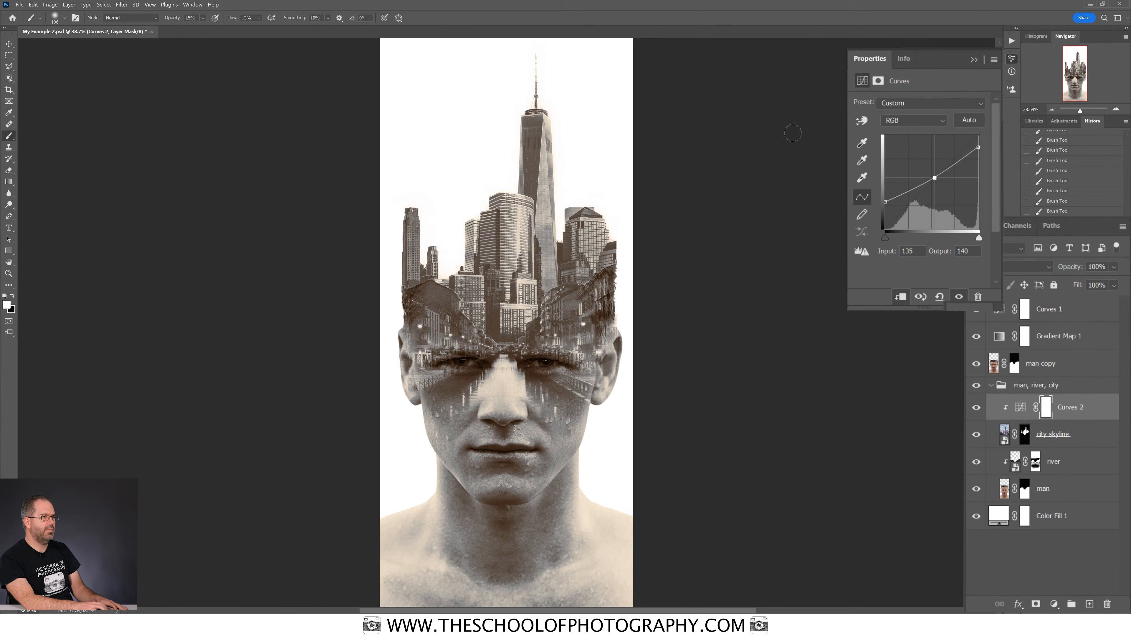
{"action": "left_click", "coordinate": [974, 61]}
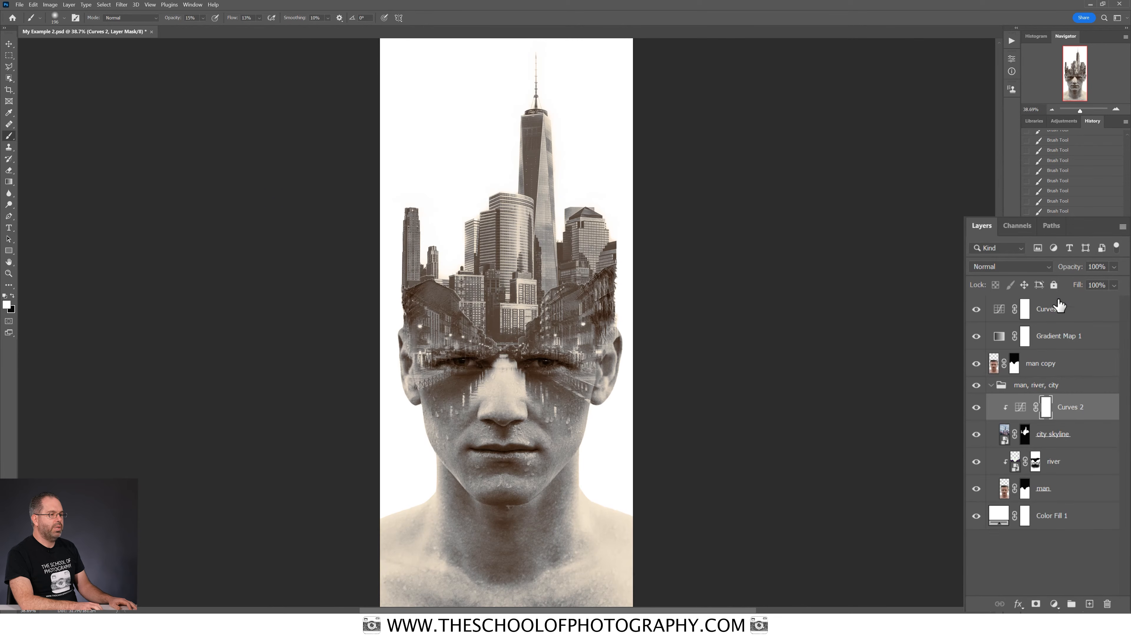
Group the man copy, Gradient Map 1 and Curves 1 layers as "Effects" and collapse the "man, river, city" group.
{"action": "left_click", "coordinate": [1076, 367]}
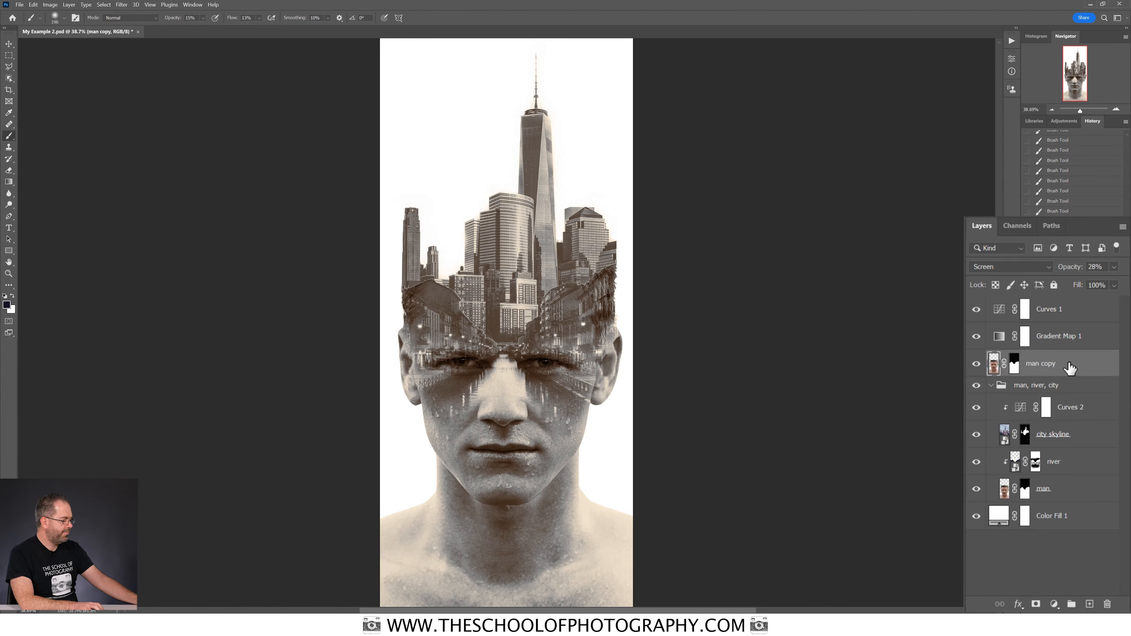
{"action": "left_click", "coordinate": [1090, 310], "text": "shift"}
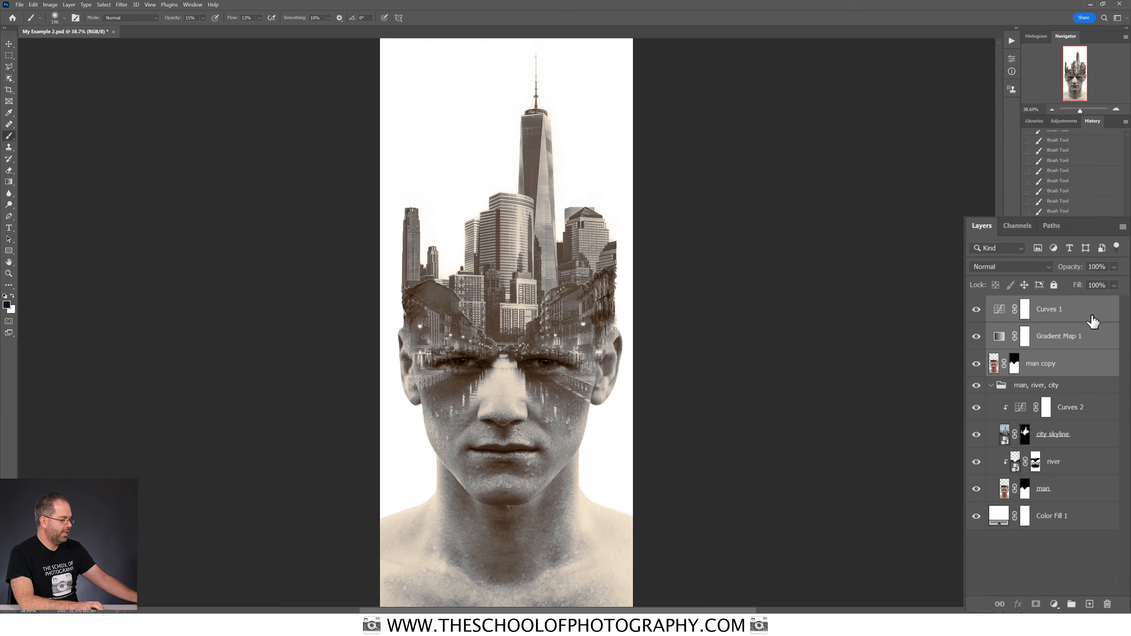
{"action": "key", "text": "ctrl+g"}
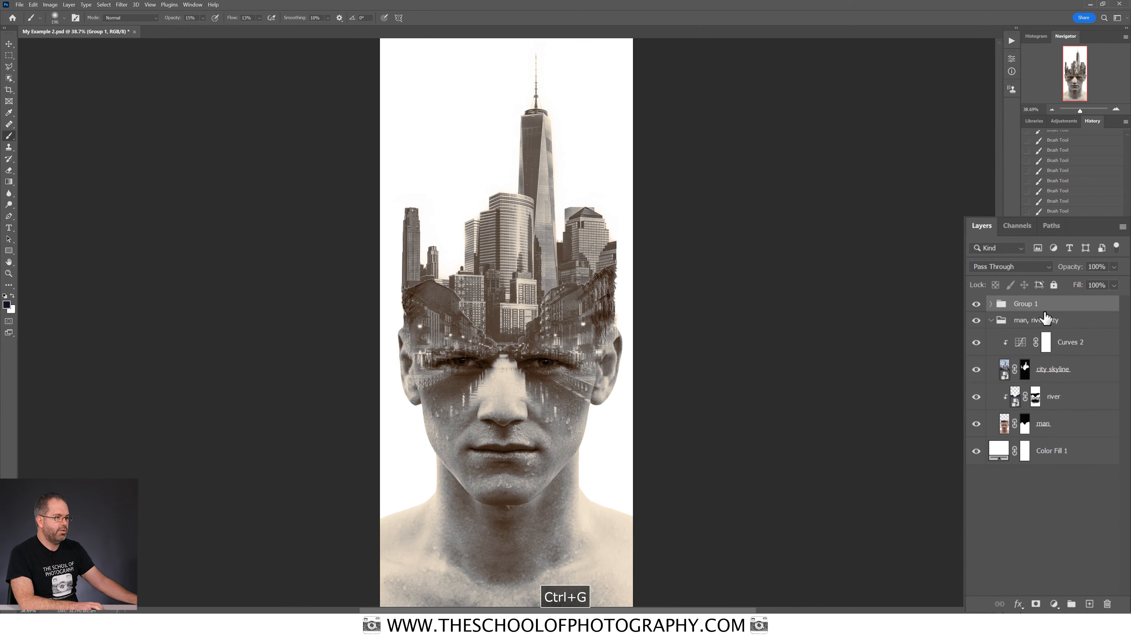
{"action": "double_click", "coordinate": [1025, 303]}
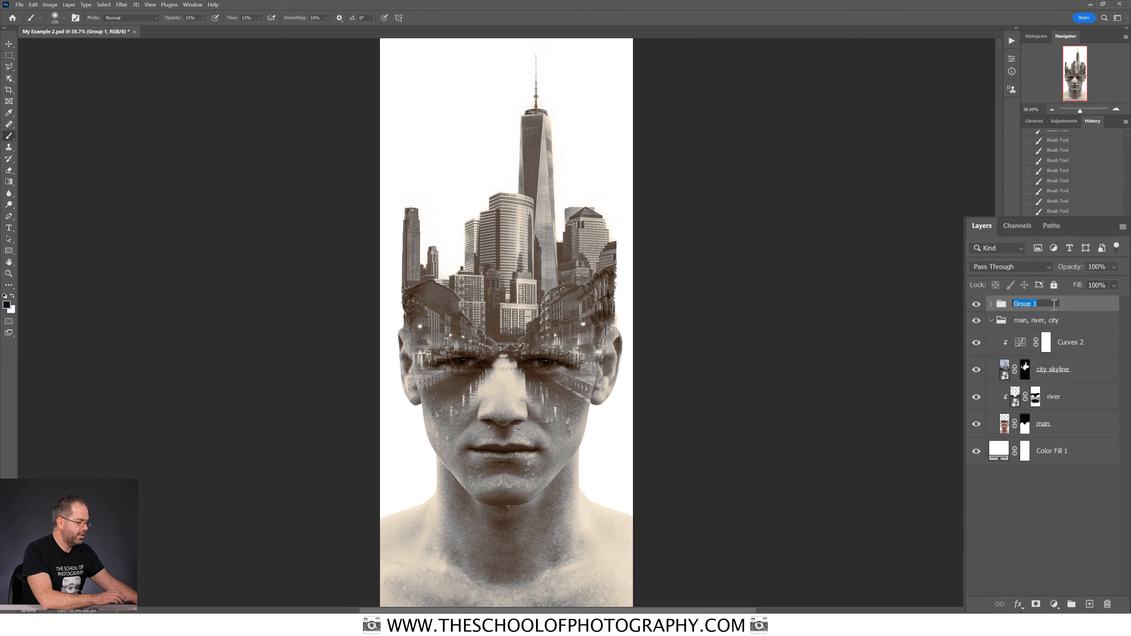
{"action": "type", "text": "Effects"}
{"action": "key", "text": "Return"}
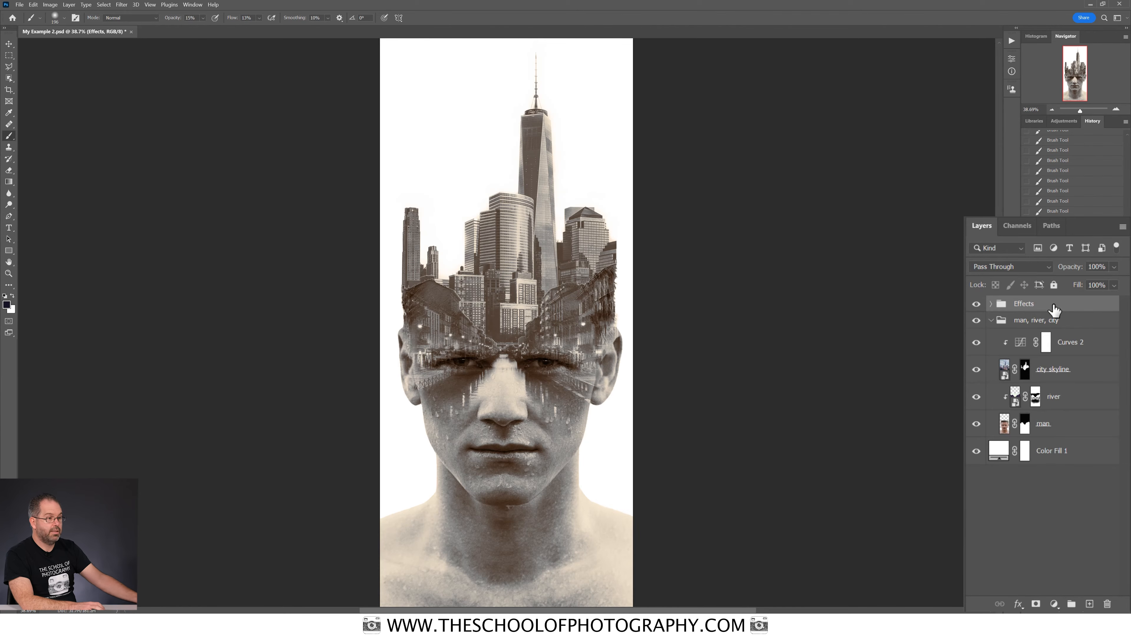
{"action": "left_click", "coordinate": [991, 321]}
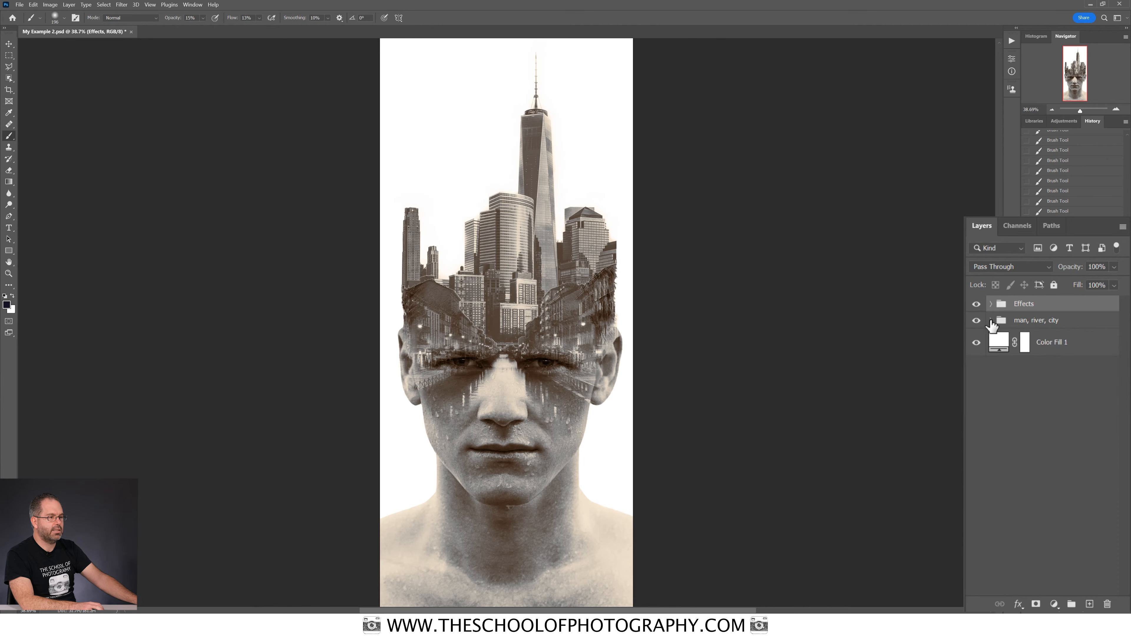
Compare the image with and without the "Effects" and "man, river, city" groups by toggling their visibility.
{"action": "left_click", "coordinate": [976, 305]}
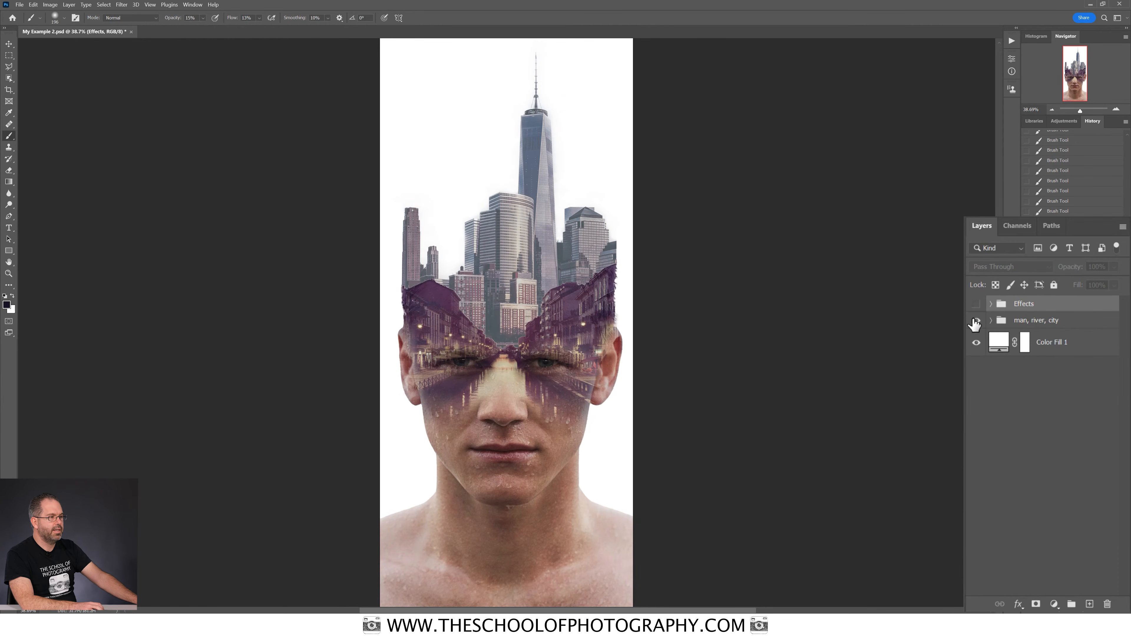
{"action": "left_click", "coordinate": [978, 321]}
{"action": "left_click", "coordinate": [977, 321]}
{"action": "left_click", "coordinate": [977, 320]}
{"action": "left_click", "coordinate": [977, 321]}
{"action": "left_click", "coordinate": [978, 305]}
{"action": "left_click", "coordinate": [978, 305]}
{"action": "left_click", "coordinate": [978, 305]}
{"action": "left_click", "coordinate": [977, 304]}
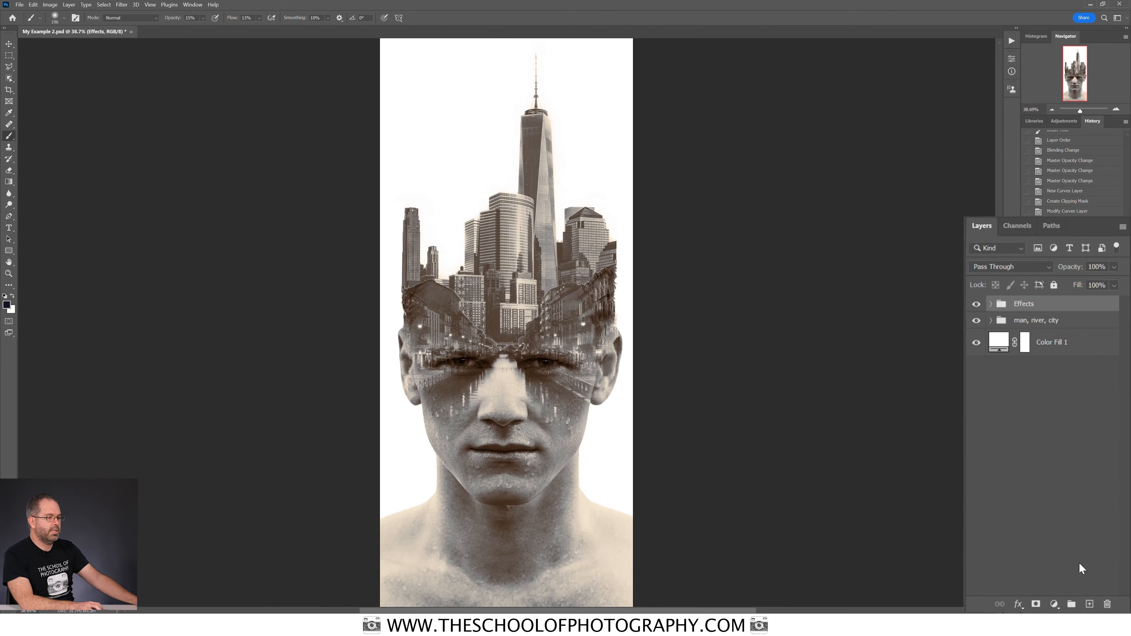
Add a Solid Color fill layer in #110e21 and move it directly below the "man, river, city" group.
{"action": "left_click", "coordinate": [1054, 605]}
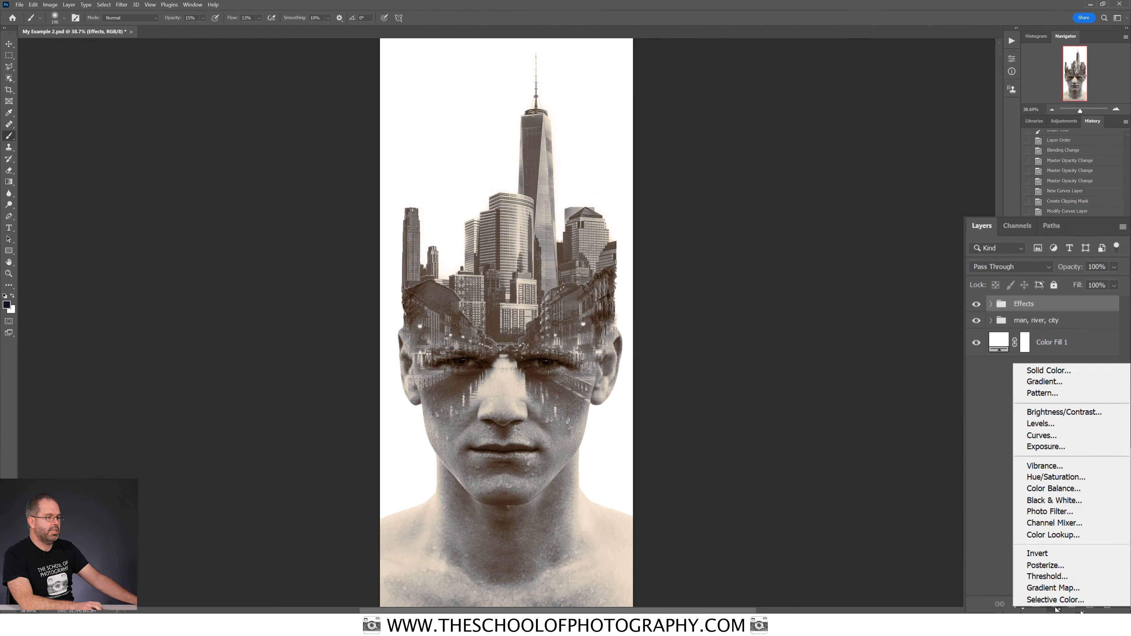
{"action": "left_click", "coordinate": [1046, 375]}
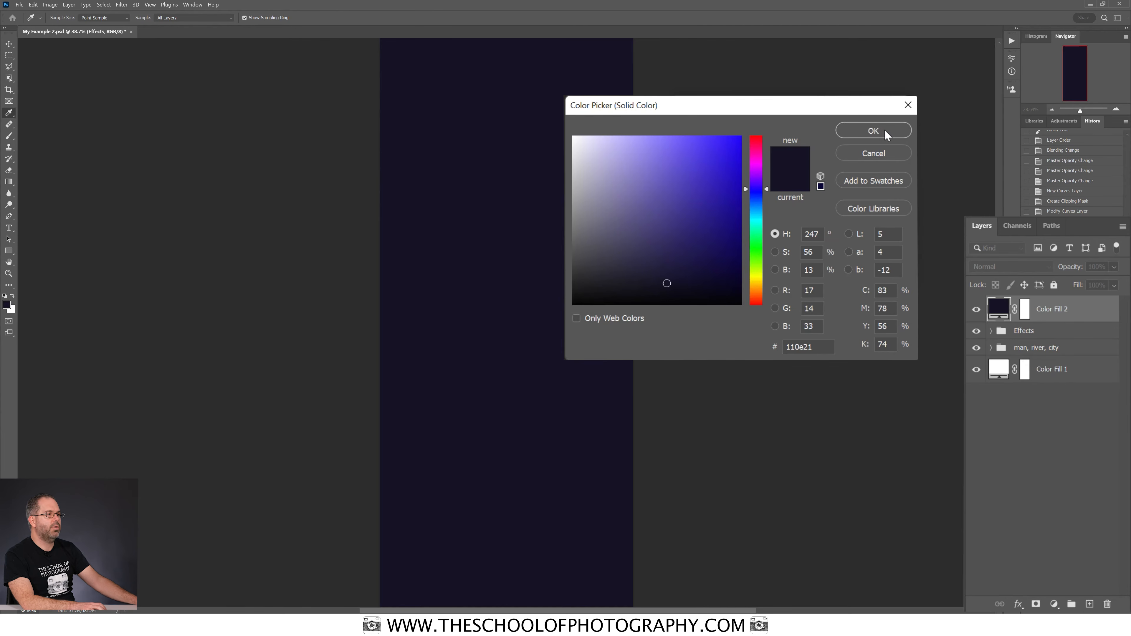
{"action": "left_click", "coordinate": [873, 130]}
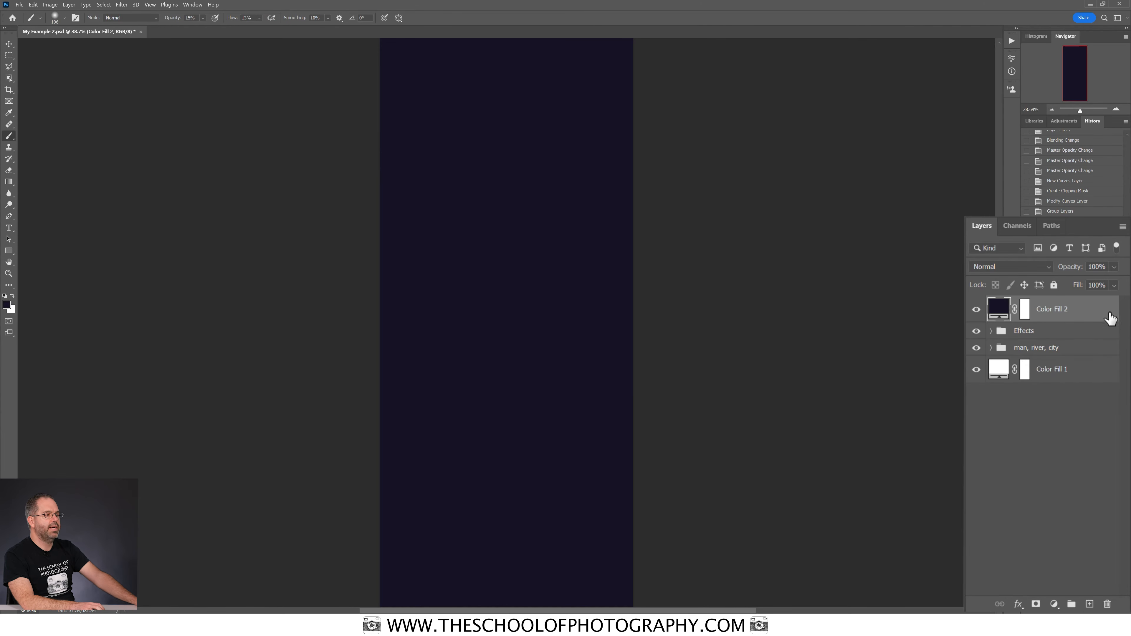
{"action": "left_click_drag", "start_coordinate": [1098, 309], "coordinate": [1085, 358]}
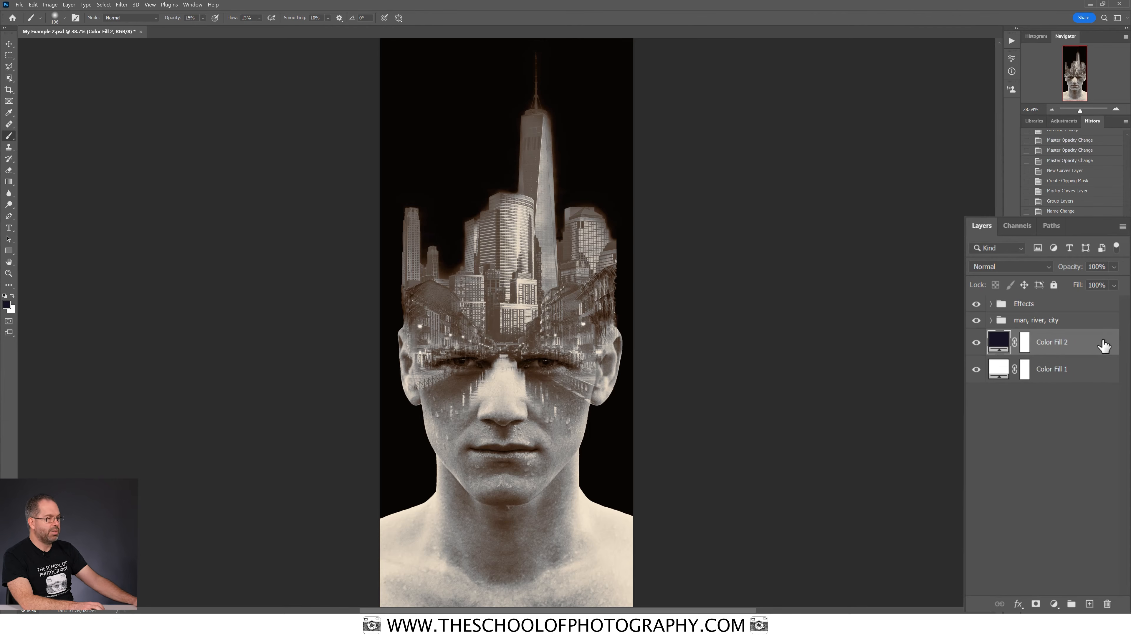
Recolor the Color Fill 2 layer to the beige #d0c5b4 sampled from the bridge of the man's nose.
{"action": "double_click", "coordinate": [1002, 341]}
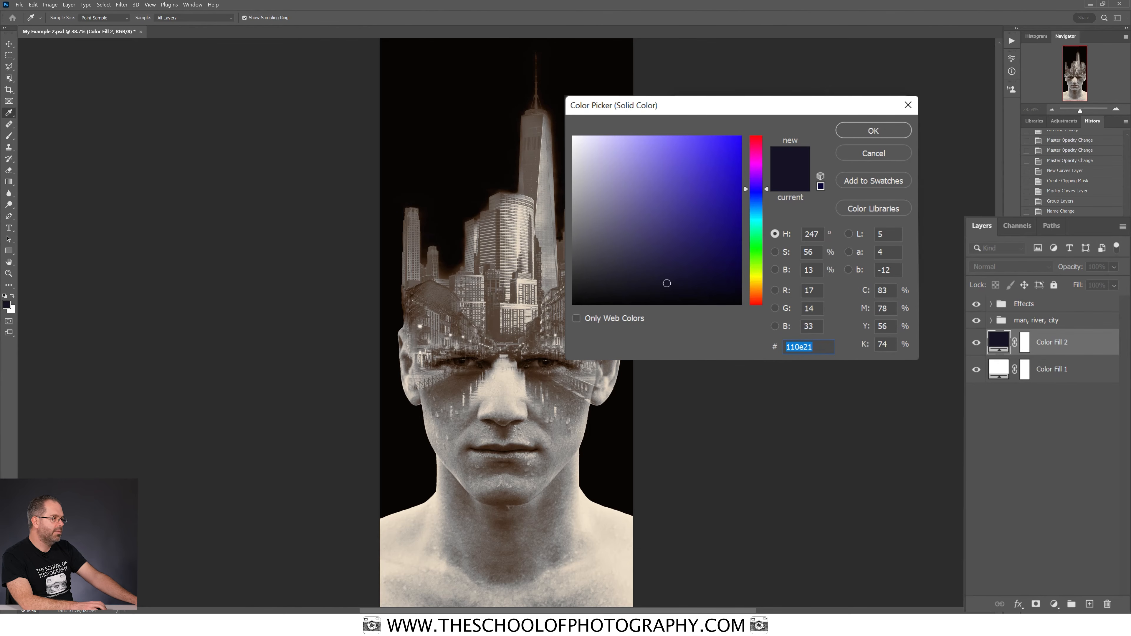
{"action": "left_click", "coordinate": [501, 390]}
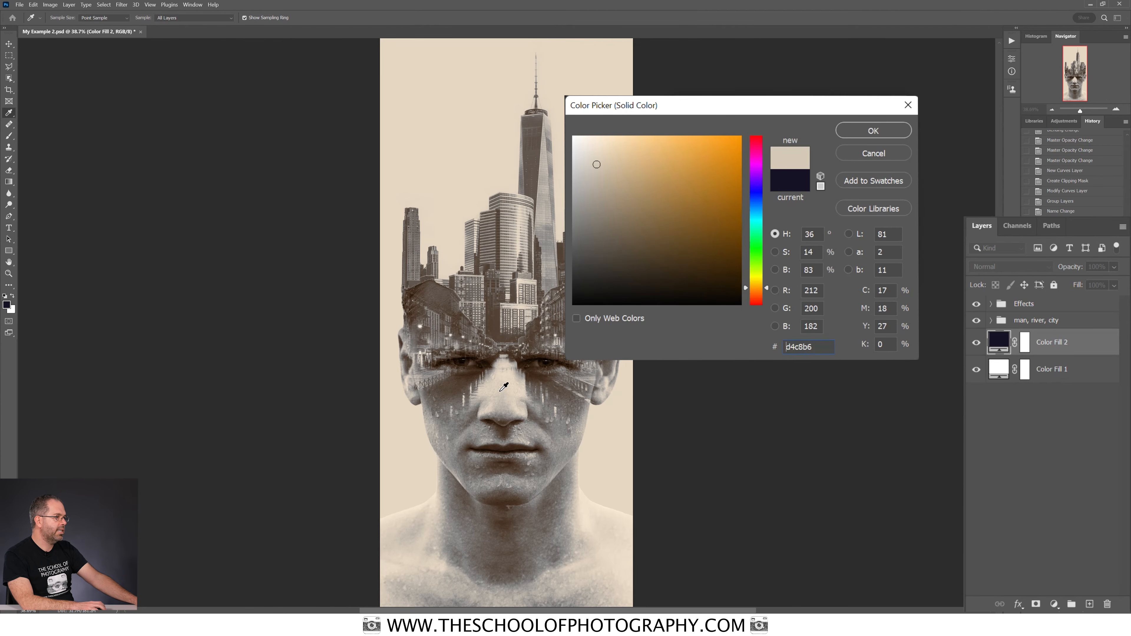
{"action": "left_click", "coordinate": [453, 403]}
{"action": "left_click", "coordinate": [467, 420]}
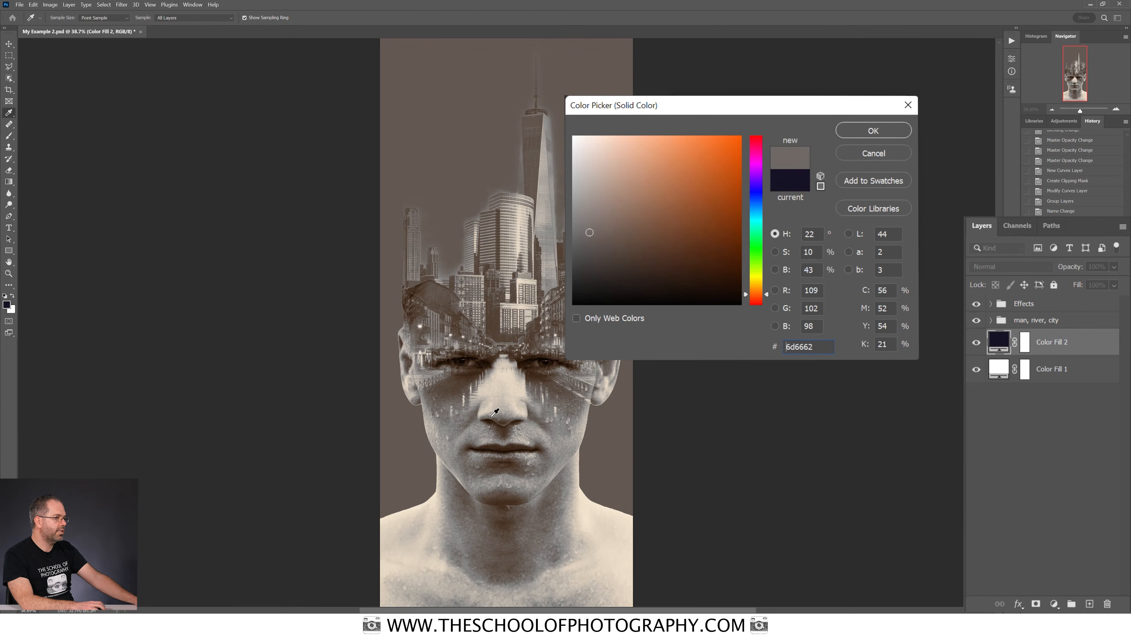
{"action": "left_click", "coordinate": [496, 410]}
{"action": "left_click", "coordinate": [506, 388]}
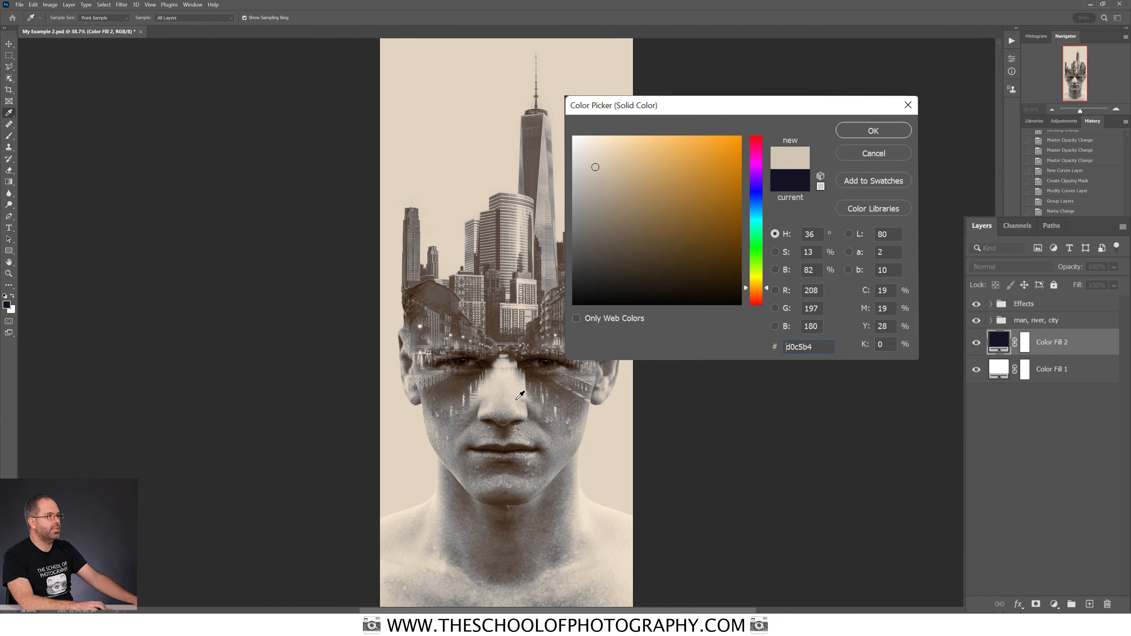
{"action": "left_click", "coordinate": [873, 131]}
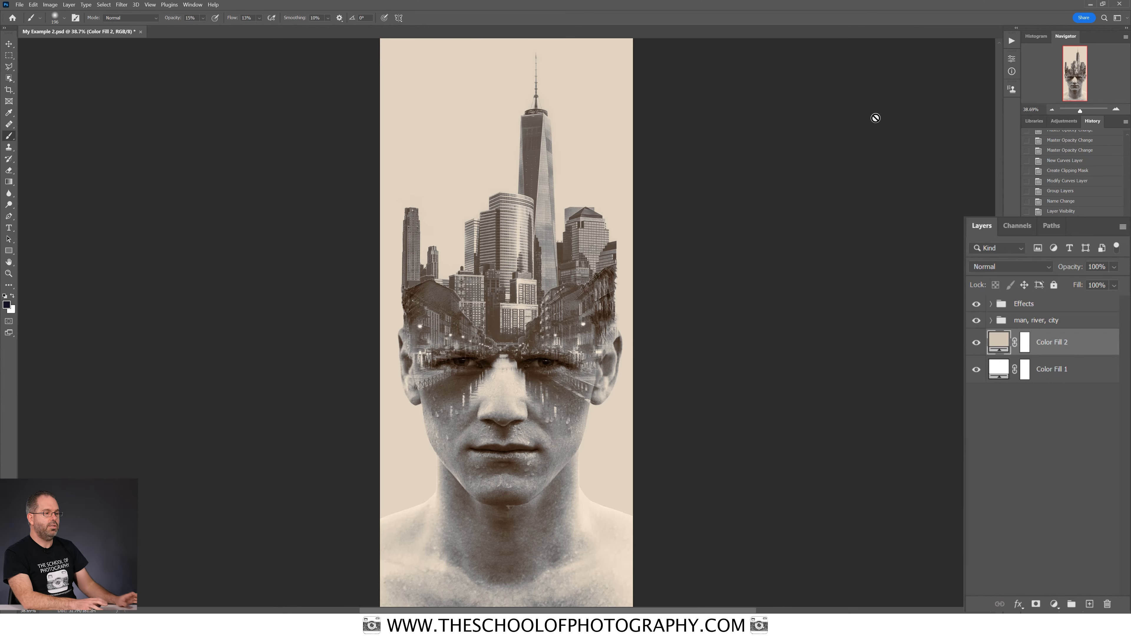
Paint the Color Fill 2 mask around the head and both sides of the neck with a 937 px black brush at 15% opacity and 17% flow.
{"action": "left_click", "coordinate": [1026, 344]}
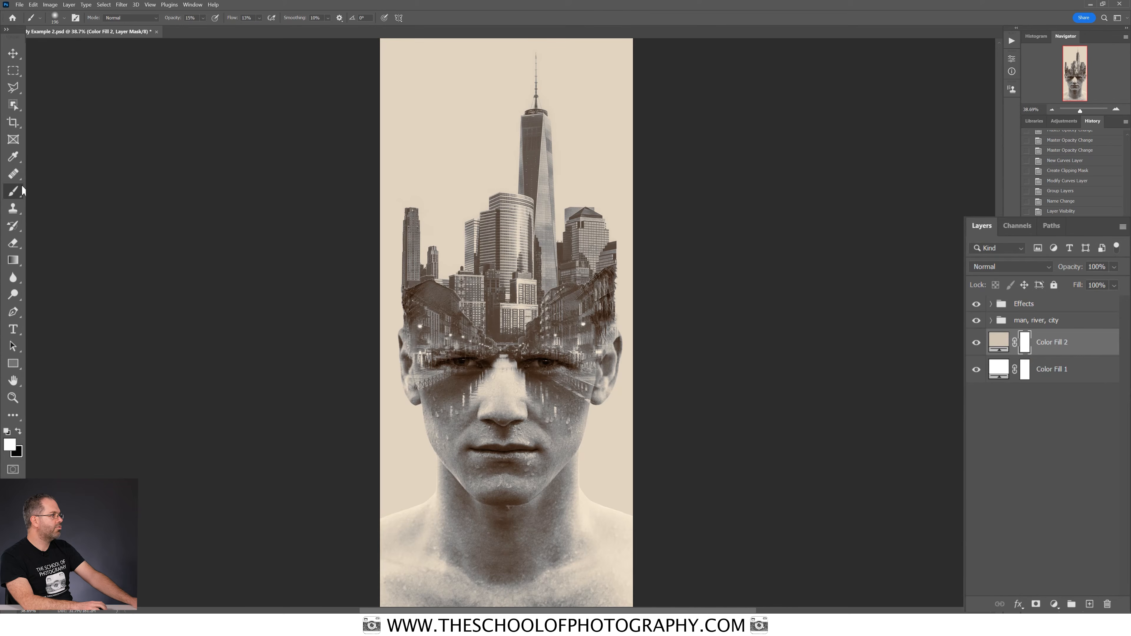
{"action": "left_click", "coordinate": [19, 432]}
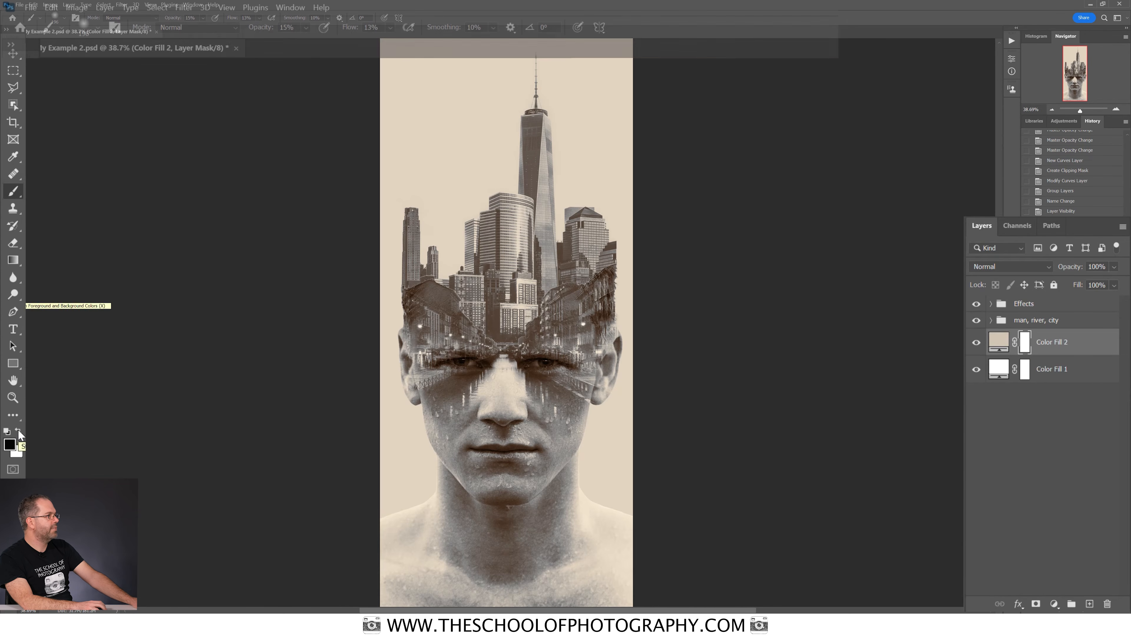
{"action": "left_click", "coordinate": [390, 28]}
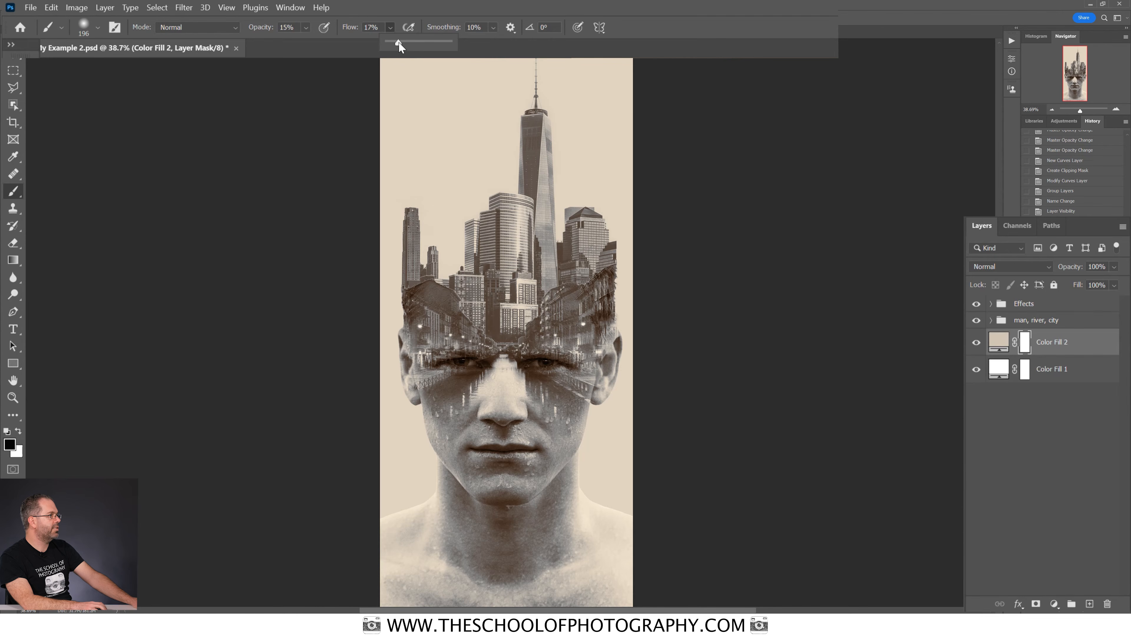
{"action": "left_click", "coordinate": [388, 28]}
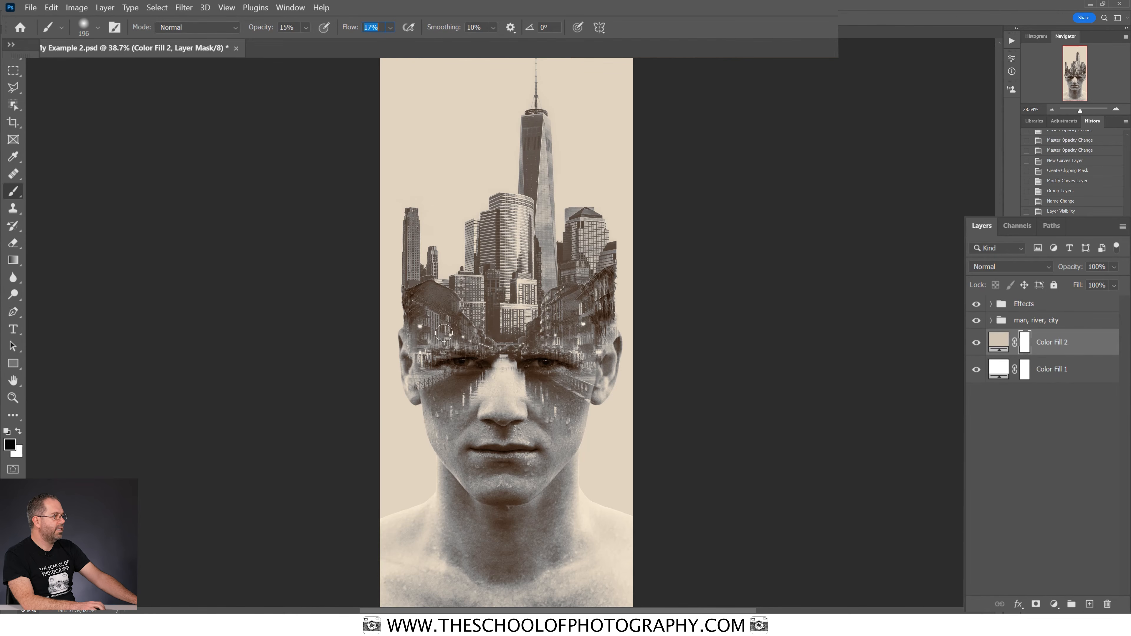
{"action": "mouse_move", "coordinate": [406, 433]}
{"action": "left_mouse_down", "text": "alt"}
{"action": "mouse_move", "coordinate": [462, 439]}
{"action": "mouse_move", "coordinate": [453, 403]}
{"action": "mouse_move", "coordinate": [473, 386]}
{"action": "left_mouse_up", "text": "alt"}
{"action": "mouse_move", "coordinate": [436, 508]}
{"action": "left_mouse_down"}
{"action": "mouse_move", "coordinate": [479, 452]}
{"action": "mouse_move", "coordinate": [389, 525]}
{"action": "left_mouse_up"}
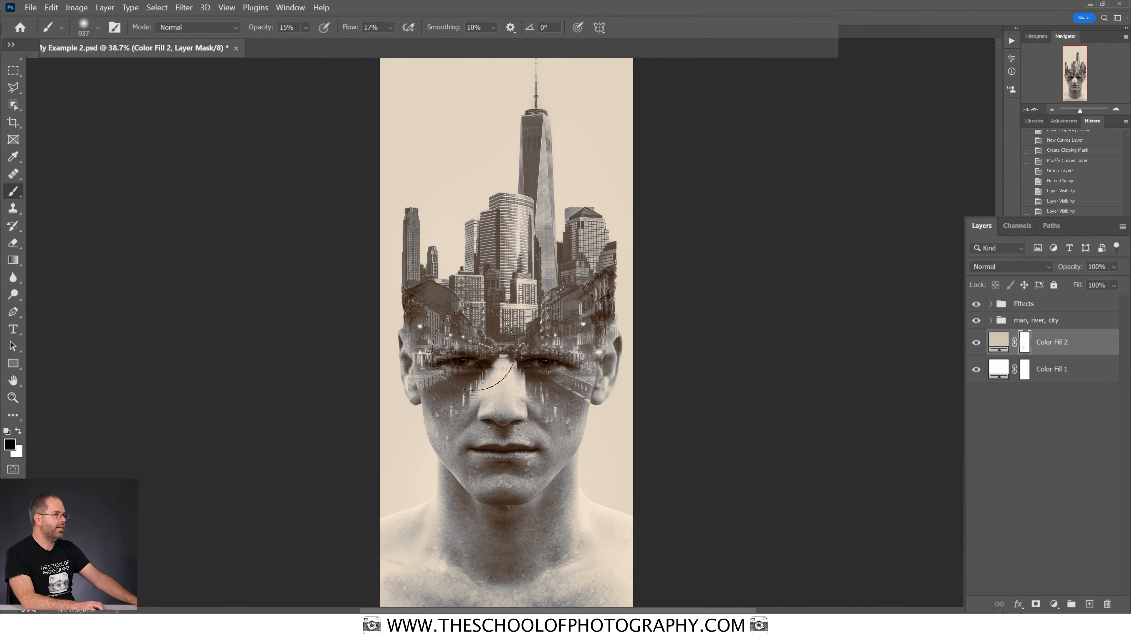
{"action": "left_click_drag", "start_coordinate": [475, 349], "coordinate": [491, 355]}
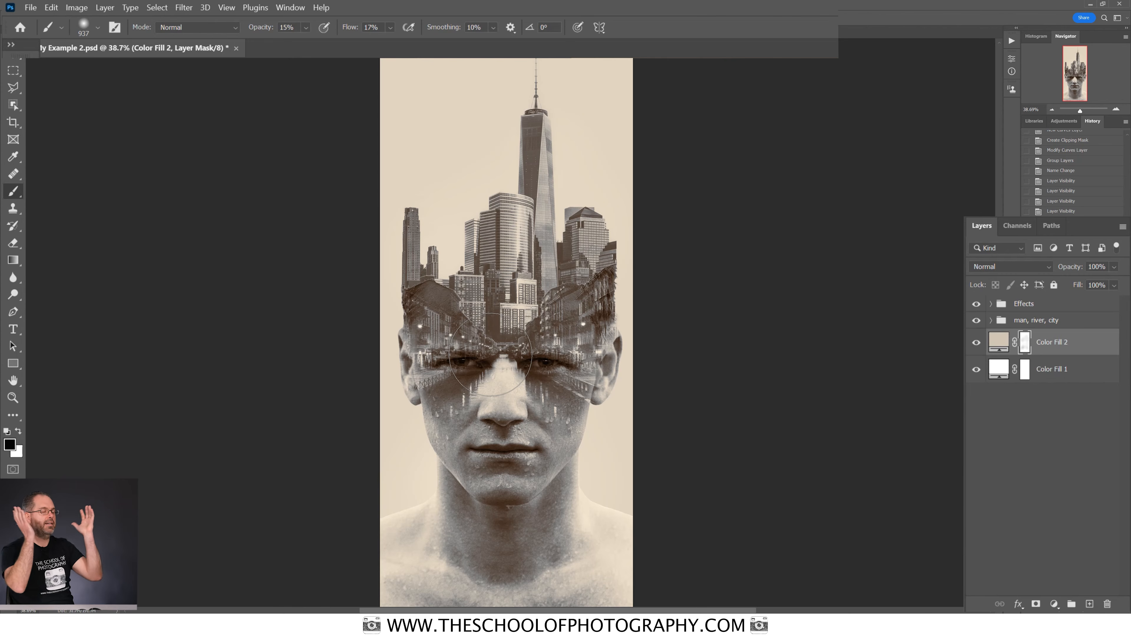
{"action": "left_click_drag", "start_coordinate": [434, 487], "coordinate": [433, 508]}
{"action": "left_click_drag", "start_coordinate": [585, 469], "coordinate": [563, 531]}
Paint the Color Fill 2 mask around the jaw, neck and skyline with the black brush at 28% opacity and 35% flow.
{"action": "left_click_drag", "start_coordinate": [305, 28], "coordinate": [318, 43]}
{"action": "left_click", "coordinate": [390, 28]}
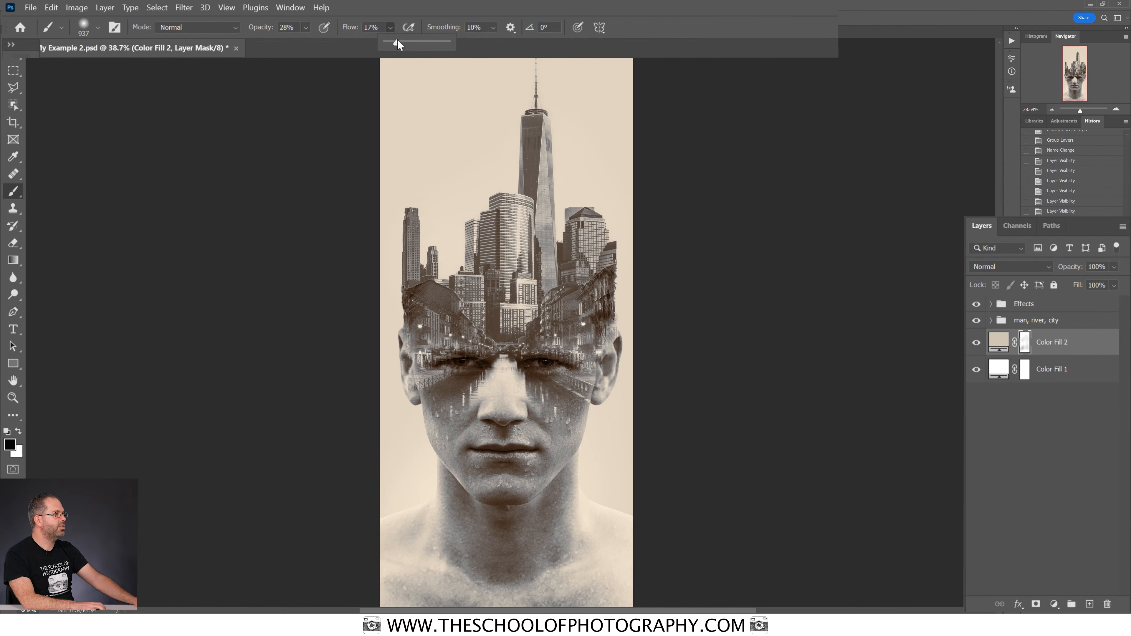
{"action": "left_click", "coordinate": [445, 462]}
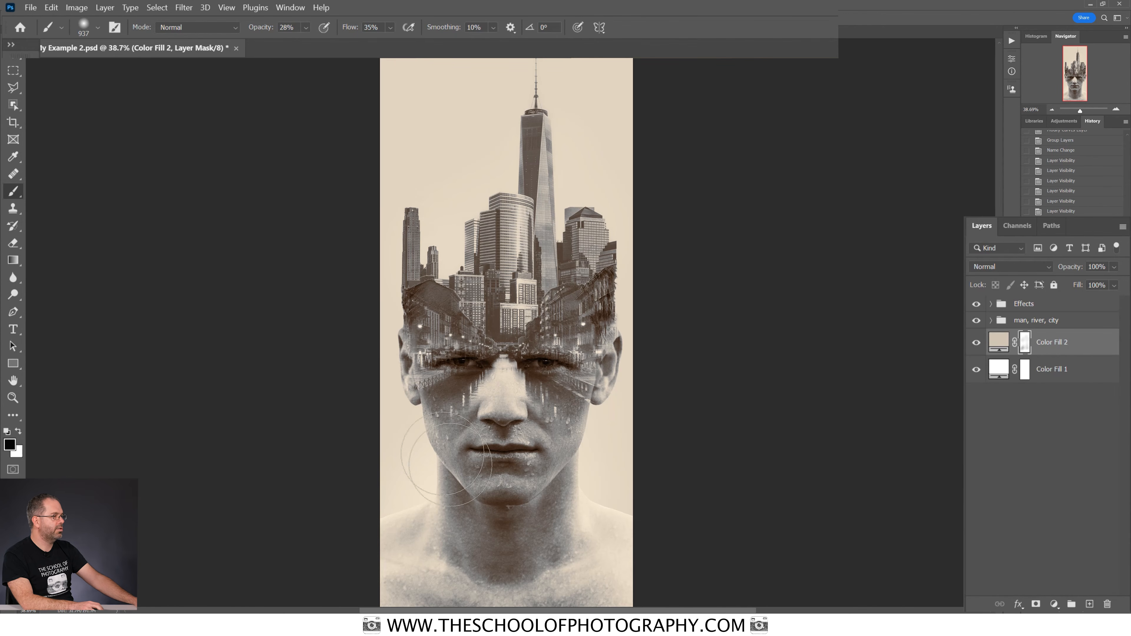
{"action": "mouse_move", "coordinate": [434, 459]}
{"action": "left_mouse_down"}
{"action": "mouse_move", "coordinate": [454, 483]}
{"action": "mouse_move", "coordinate": [452, 531]}
{"action": "mouse_move", "coordinate": [430, 526]}
{"action": "left_mouse_up"}
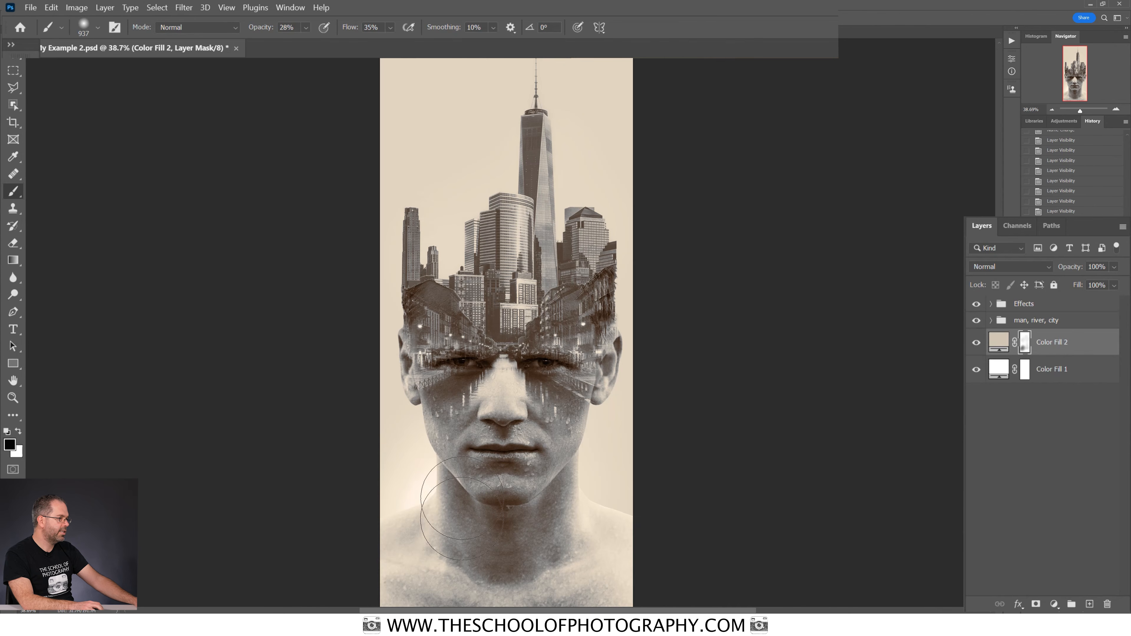
{"action": "left_click", "coordinate": [577, 503]}
{"action": "left_click", "coordinate": [576, 502]}
{"action": "left_click", "coordinate": [578, 503]}
{"action": "left_click", "coordinate": [575, 506]}
{"action": "left_click", "coordinate": [573, 503]}
{"action": "left_click", "coordinate": [571, 499]}
{"action": "left_click", "coordinate": [570, 490]}
{"action": "left_click", "coordinate": [568, 464]}
{"action": "left_click", "coordinate": [419, 305]}
{"action": "left_click", "coordinate": [429, 240]}
{"action": "left_click", "coordinate": [454, 217]}
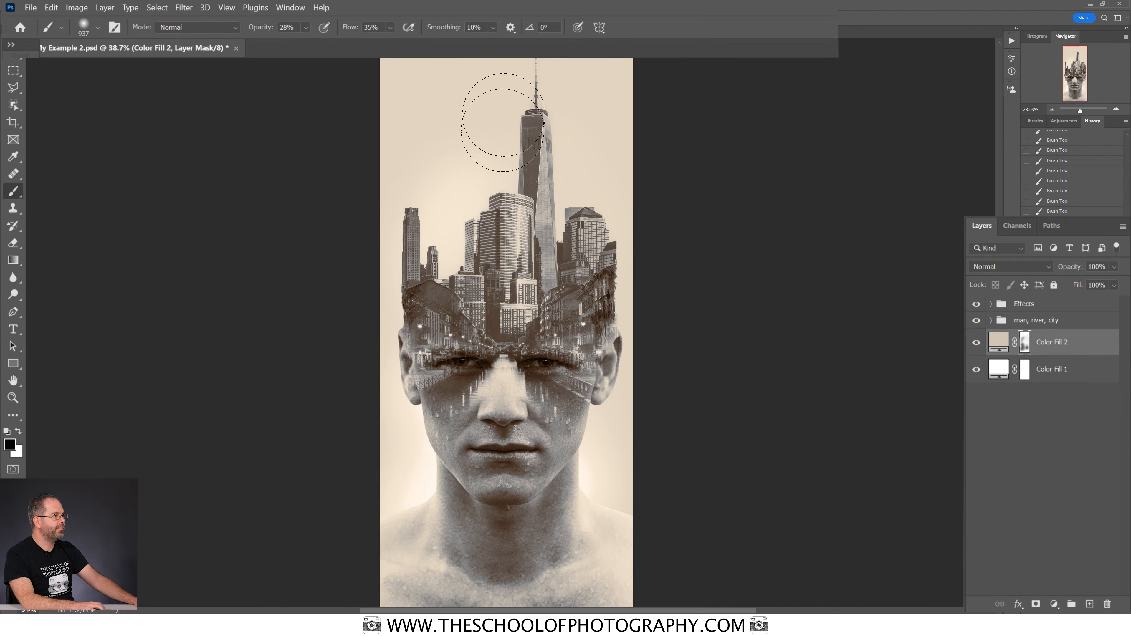
Strengthen the glow around the neck and skyline on the Color Fill 2 mask with the black brush at 21% opacity and 100% flow.
{"action": "left_click", "coordinate": [390, 28]}
{"action": "left_click_drag", "start_coordinate": [400, 43], "coordinate": [492, 53]}
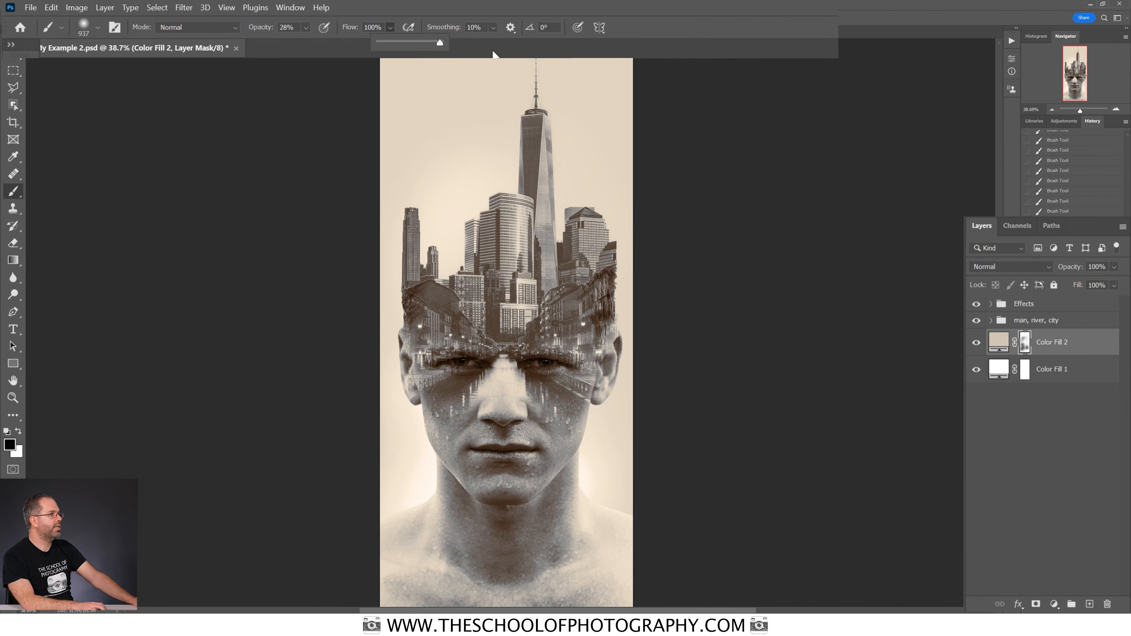
{"action": "left_click", "coordinate": [391, 32]}
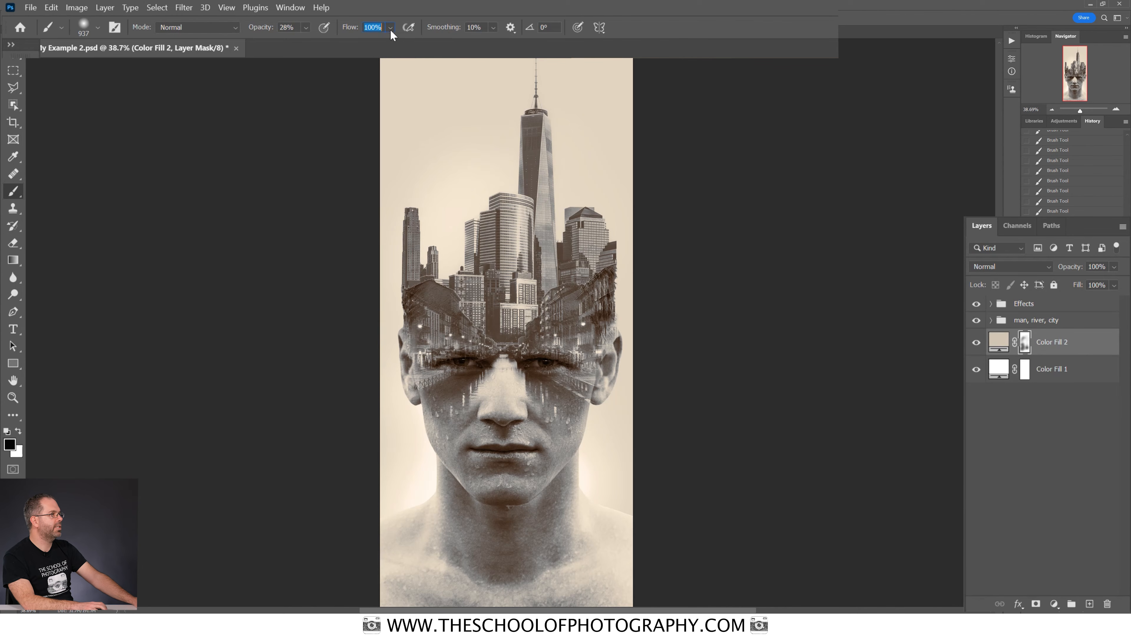
{"action": "left_click", "coordinate": [307, 31]}
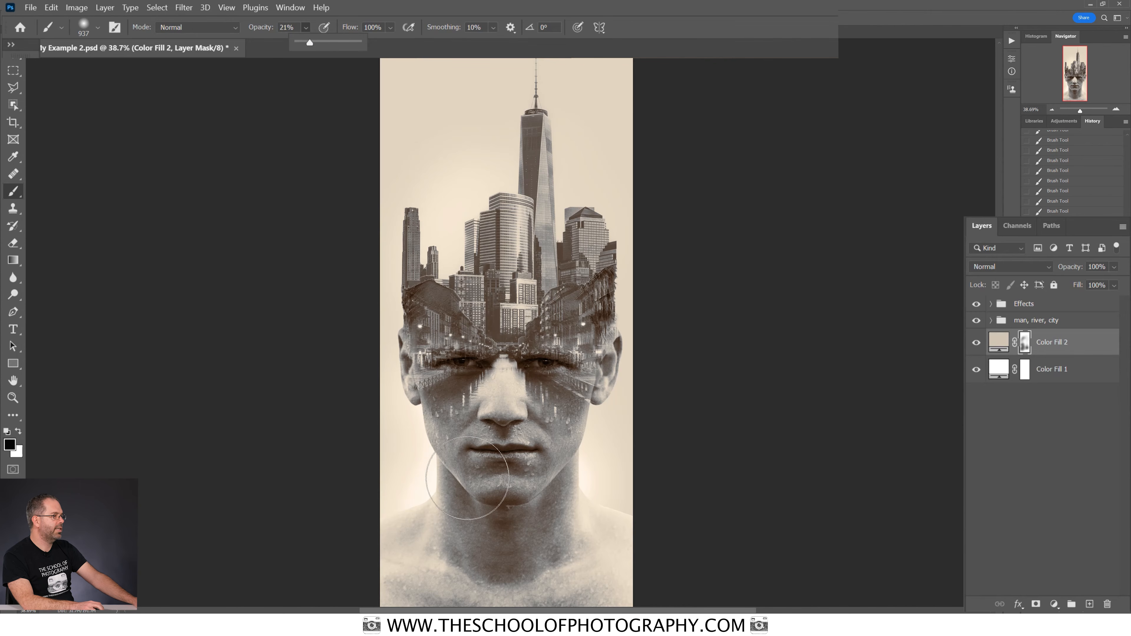
{"action": "left_click", "coordinate": [467, 473]}
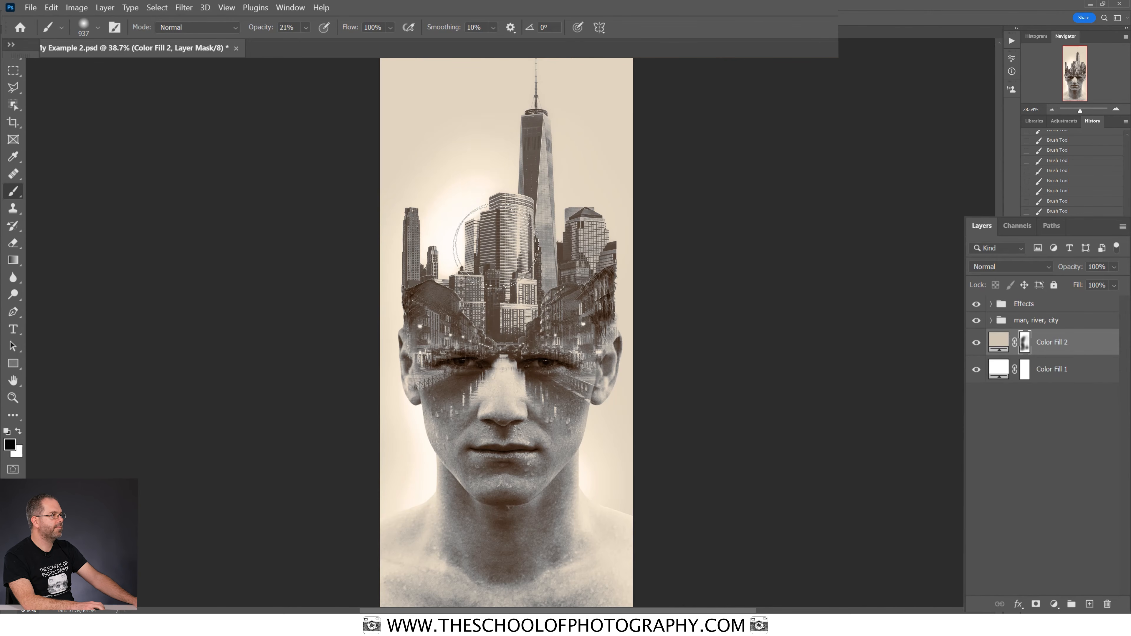
{"action": "mouse_move", "coordinate": [582, 228]}
{"action": "left_mouse_down"}
{"action": "mouse_move", "coordinate": [568, 374]}
{"action": "mouse_move", "coordinate": [629, 545]}
{"action": "mouse_move", "coordinate": [495, 533]}
{"action": "mouse_move", "coordinate": [403, 263]}
{"action": "mouse_move", "coordinate": [585, 118]}
{"action": "mouse_move", "coordinate": [594, 401]}
{"action": "mouse_move", "coordinate": [521, 151]}
{"action": "mouse_move", "coordinate": [595, 531]}
{"action": "left_mouse_up"}
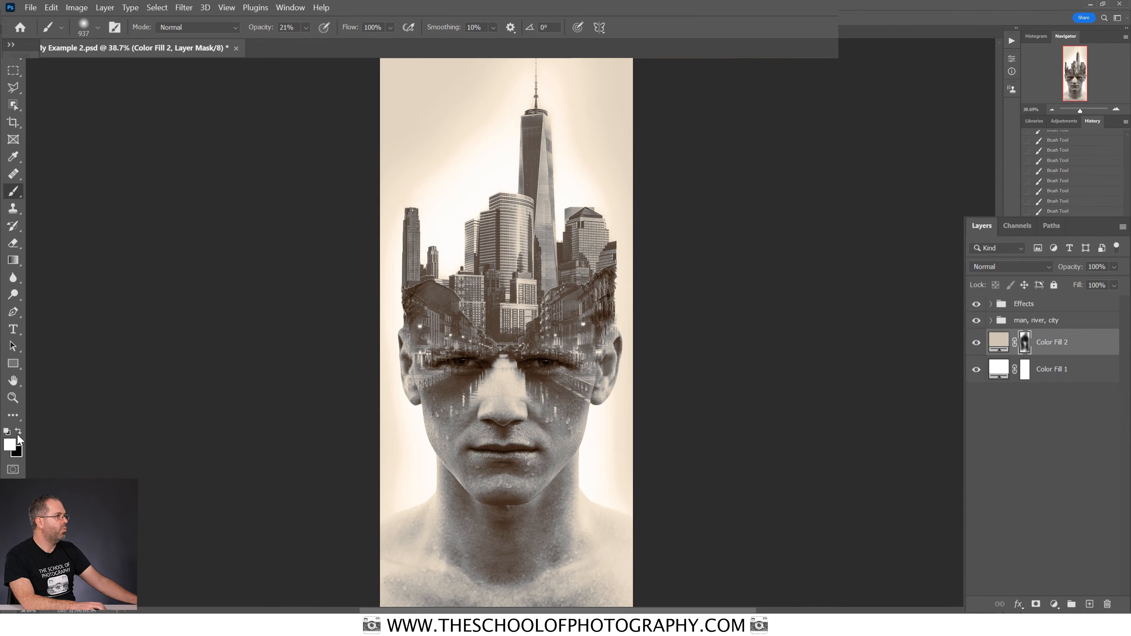
Soften the glow's edges on the Color Fill 2 mask, lowering the white brush to 14%, 10% and 4% opacity, with black for corrections.
{"action": "left_click", "coordinate": [305, 28]}
{"action": "left_click_drag", "start_coordinate": [307, 47], "coordinate": [309, 47]}
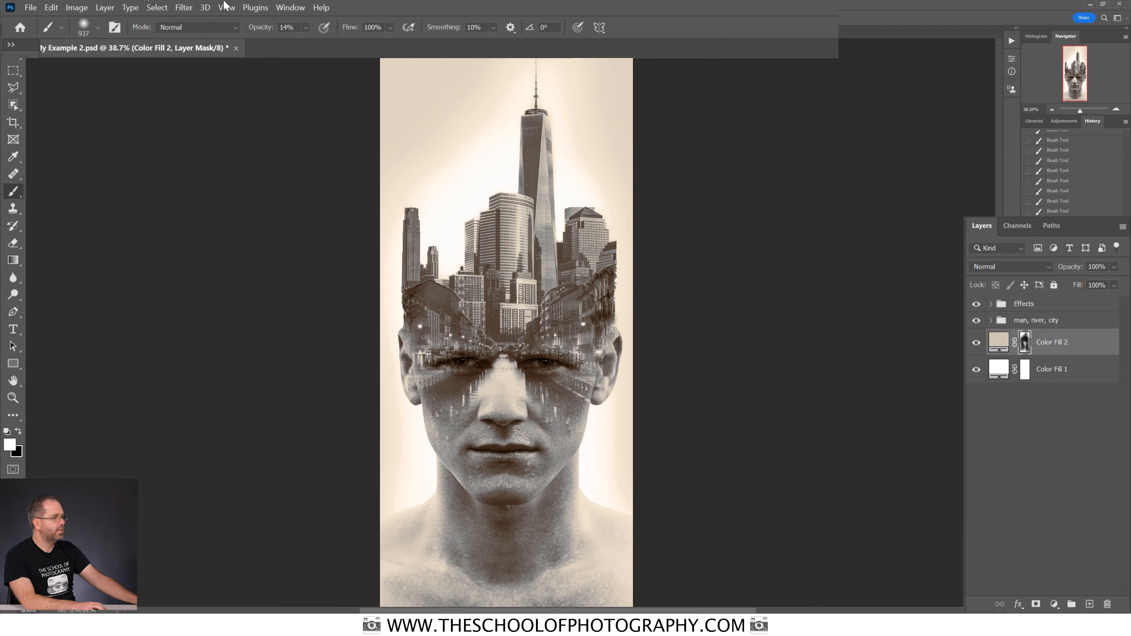
{"action": "left_click", "coordinate": [305, 28]}
{"action": "left_click_drag", "start_coordinate": [310, 43], "coordinate": [309, 43]}
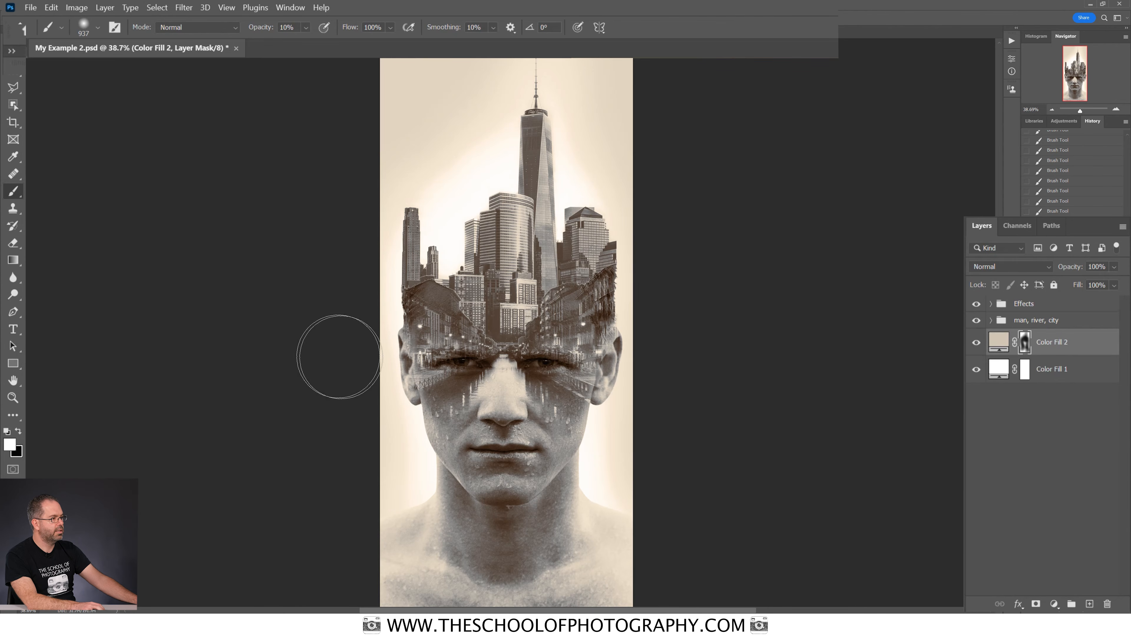
{"action": "left_click_drag", "start_coordinate": [305, 28], "coordinate": [305, 43]}
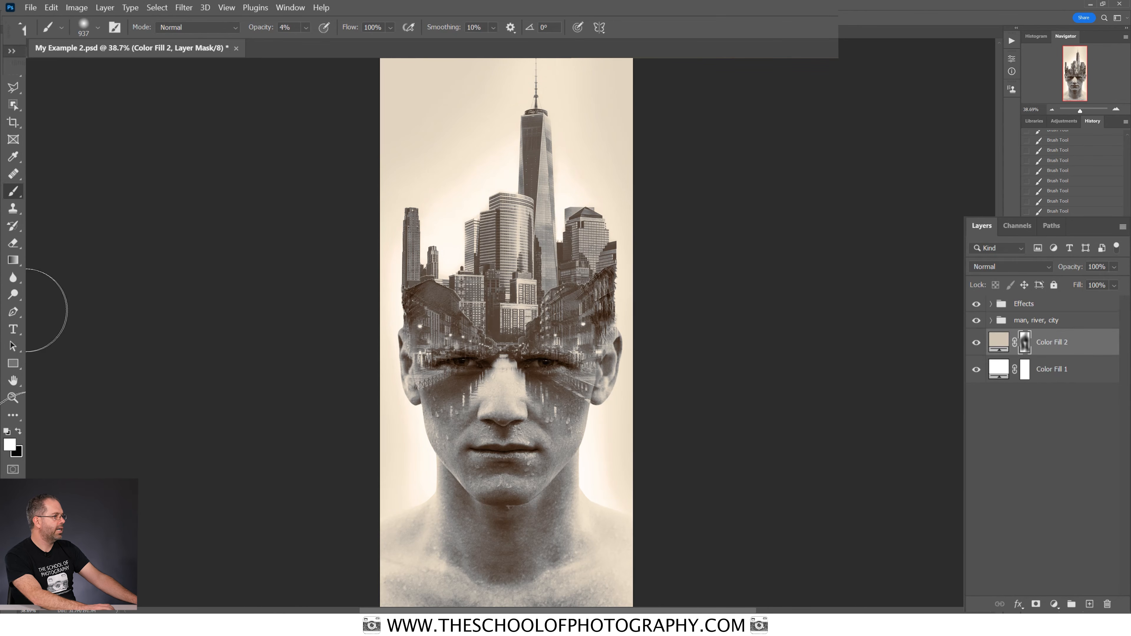
{"action": "left_click", "coordinate": [18, 431]}
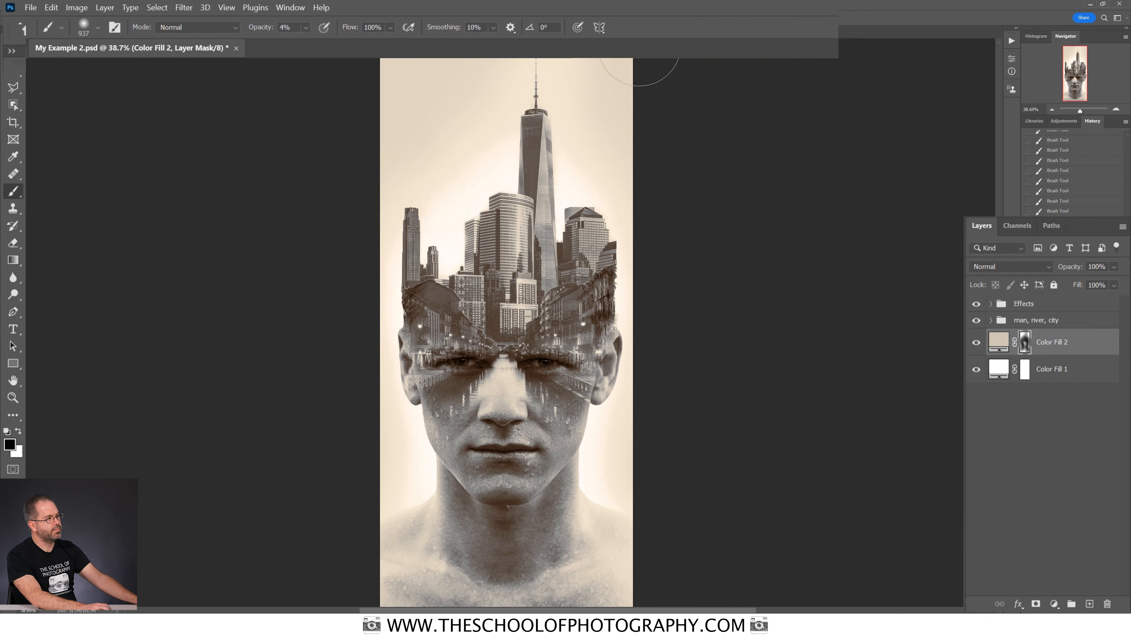
{"action": "key", "text": "x"}
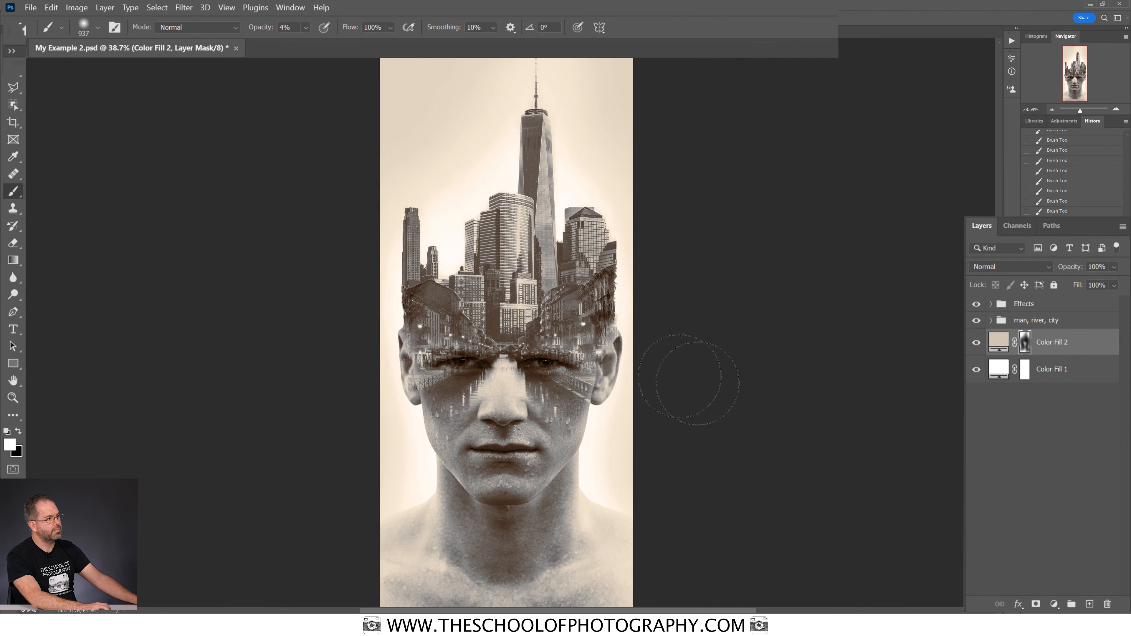
Recolor the Color Fill 2 layer to a darker golden brown.
{"action": "double_click", "coordinate": [999, 343]}
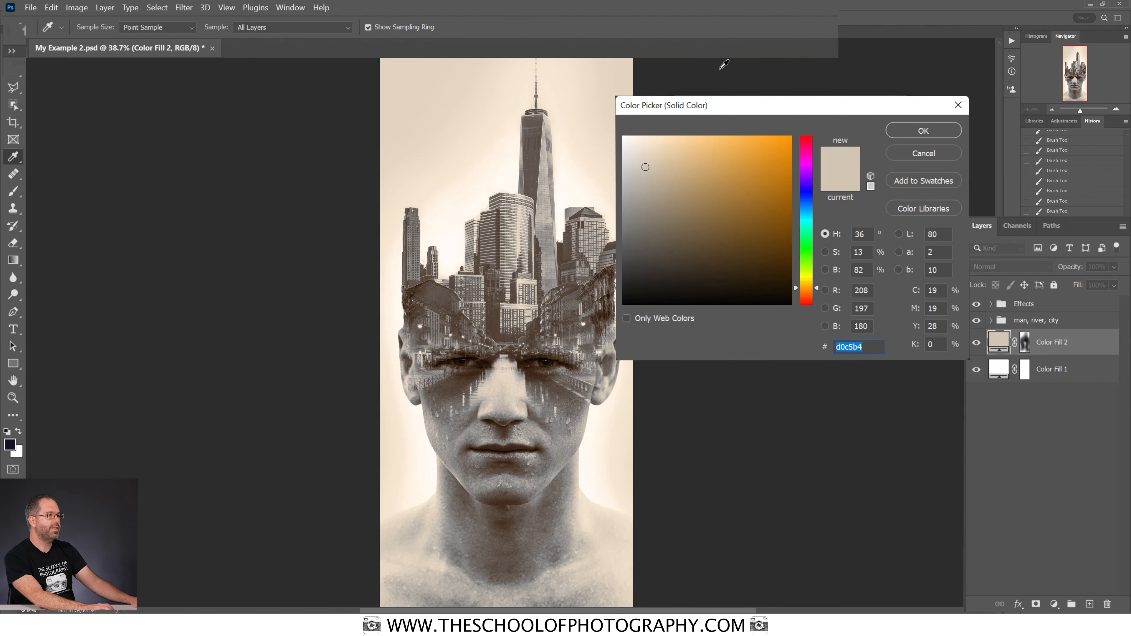
{"action": "mouse_move", "coordinate": [686, 169]}
{"action": "left_mouse_down"}
{"action": "mouse_move", "coordinate": [700, 149]}
{"action": "mouse_move", "coordinate": [709, 174]}
{"action": "mouse_move", "coordinate": [715, 156]}
{"action": "mouse_move", "coordinate": [716, 190]}
{"action": "mouse_move", "coordinate": [704, 190]}
{"action": "left_mouse_up"}
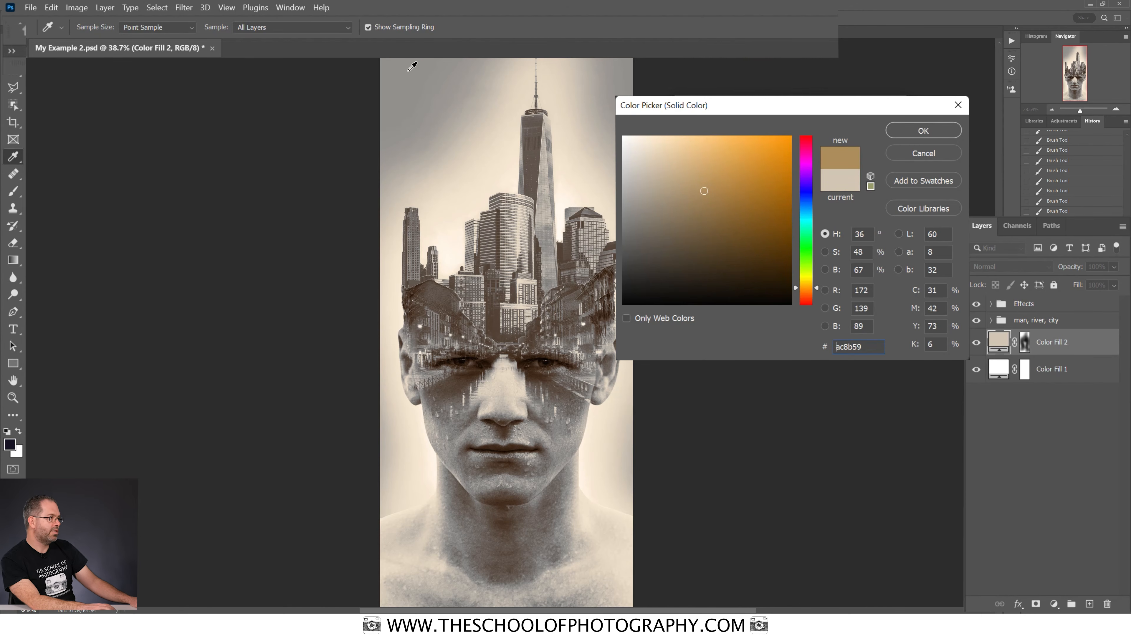
{"action": "mouse_move", "coordinate": [697, 199]}
{"action": "left_mouse_down"}
{"action": "mouse_move", "coordinate": [722, 169]}
{"action": "mouse_move", "coordinate": [733, 172]}
{"action": "mouse_move", "coordinate": [717, 182]}
{"action": "mouse_move", "coordinate": [743, 170]}
{"action": "mouse_move", "coordinate": [693, 197]}
{"action": "mouse_move", "coordinate": [713, 181]}
{"action": "left_mouse_up"}
{"action": "left_click", "coordinate": [922, 129]}
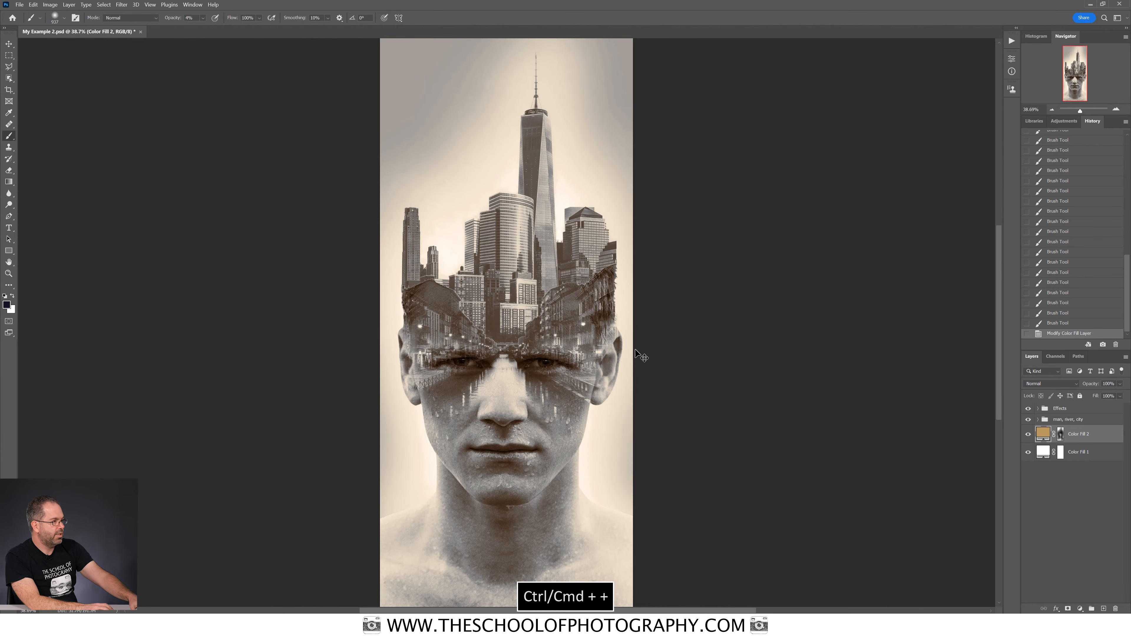
Expand the "man, river, city" group and paint the city skyline mask above the old rooftops with a 179 px white brush at 4% opacity.
{"action": "key", "text": "ctrl+plus"}
{"action": "key", "text": "ctrl+plus"}
{"action": "key", "text": "ctrl+plus"}
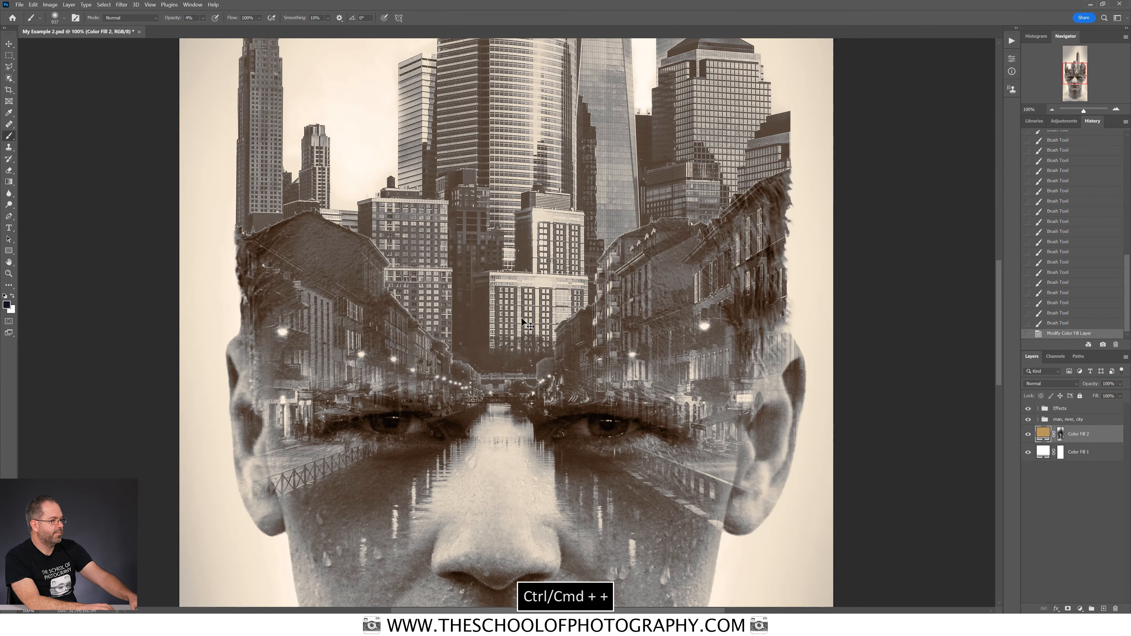
{"action": "key", "text": "ctrl+plus"}
{"action": "key", "text": "ctrl+minus"}
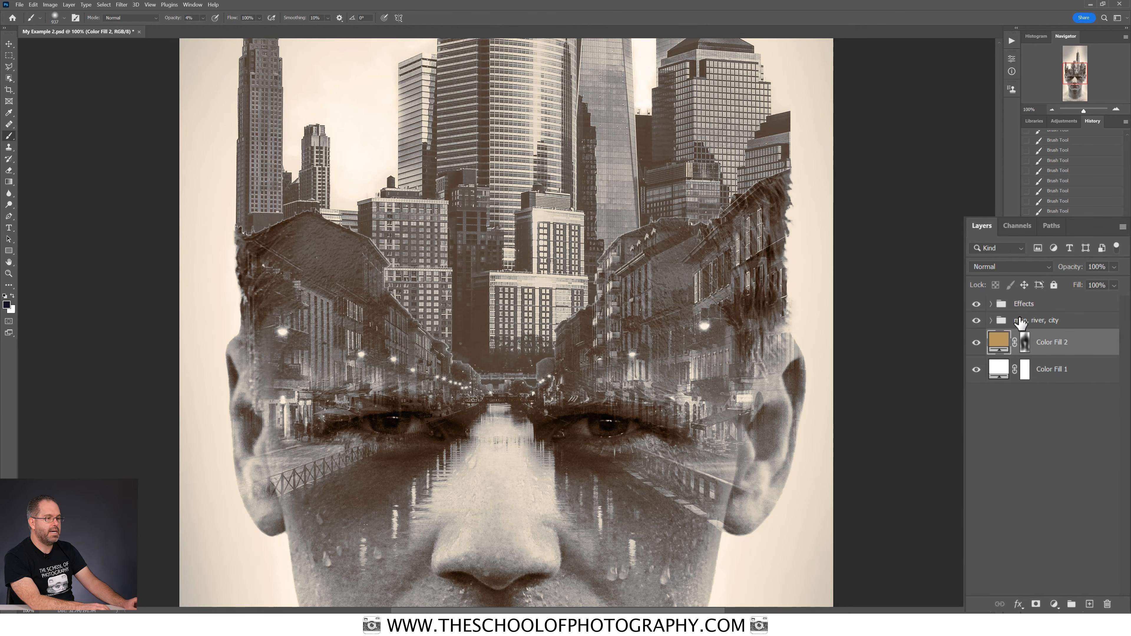
{"action": "left_click", "coordinate": [990, 321]}
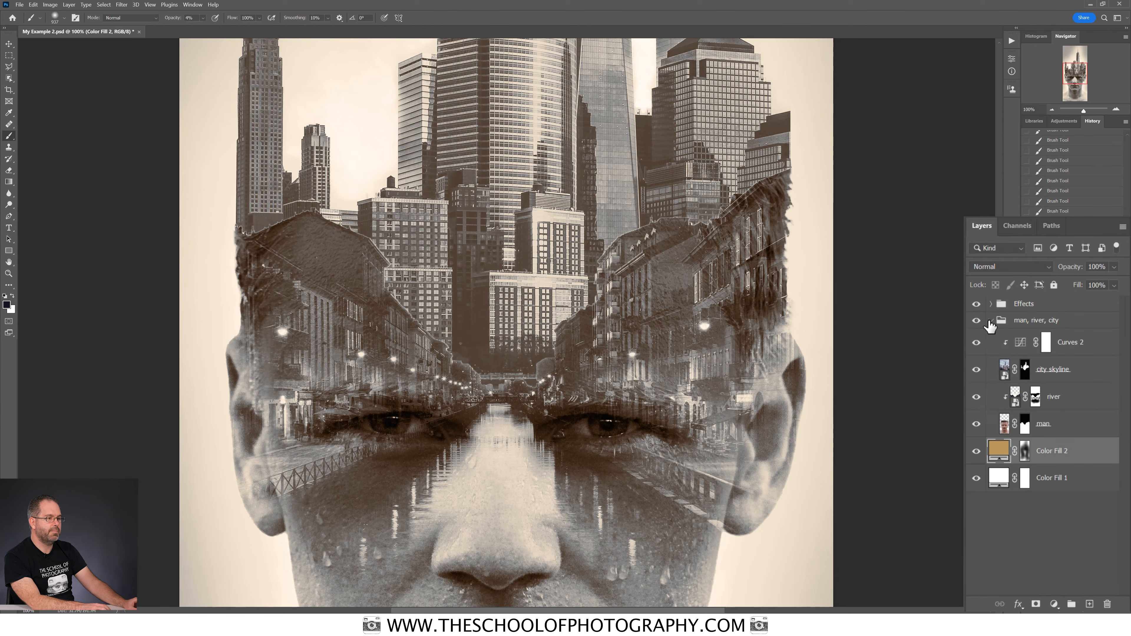
{"action": "left_click", "coordinate": [1025, 370]}
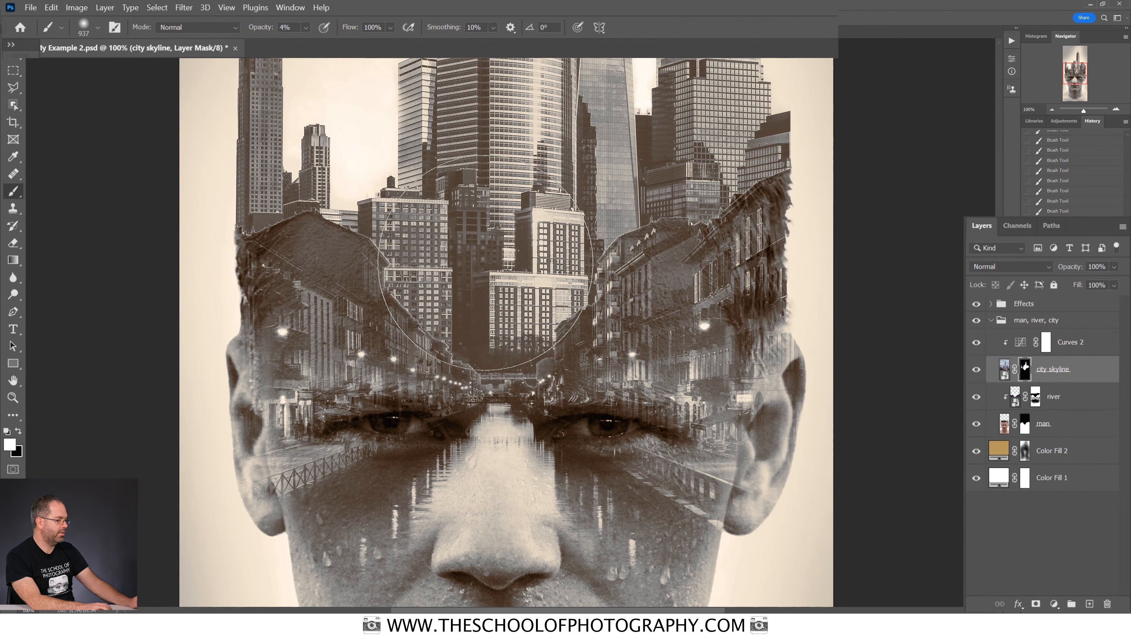
{"action": "mouse_move", "coordinate": [481, 263]}
{"action": "left_mouse_down"}
{"action": "mouse_move", "coordinate": [494, 262]}
{"action": "mouse_move", "coordinate": [313, 263]}
{"action": "mouse_move", "coordinate": [330, 264]}
{"action": "left_mouse_up"}
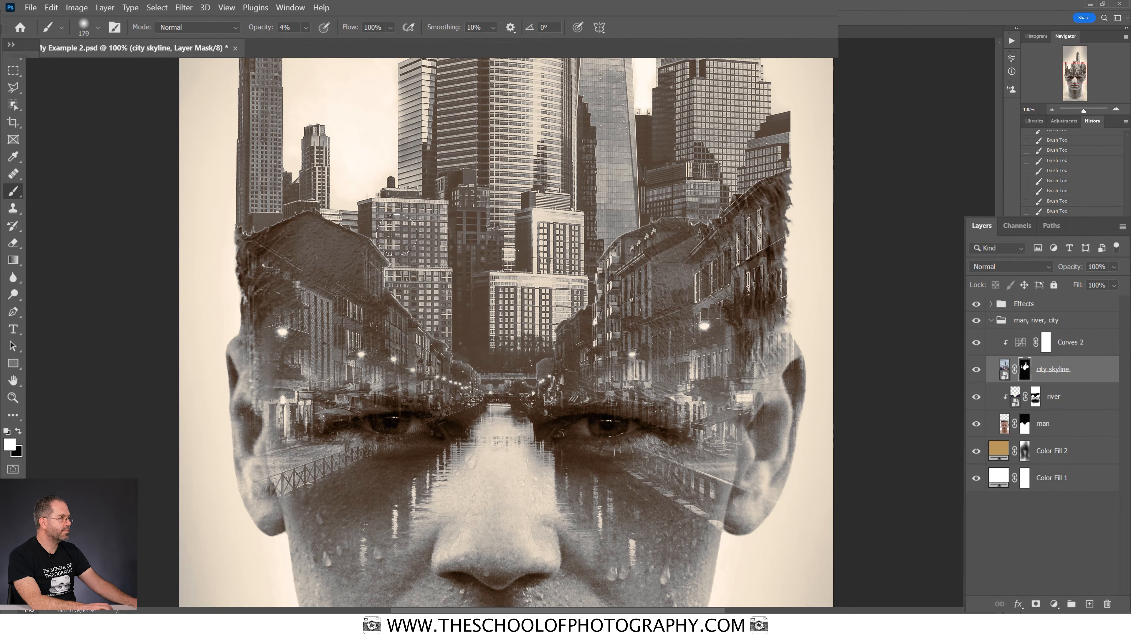
{"action": "left_click", "coordinate": [273, 205]}
{"action": "left_click", "coordinate": [297, 198]}
{"action": "left_click", "coordinate": [266, 210]}
{"action": "left_click", "coordinate": [285, 207]}
{"action": "left_click", "coordinate": [283, 208]}
{"action": "left_click", "coordinate": [280, 209]}
{"action": "left_click", "coordinate": [281, 209]}
{"action": "left_click", "coordinate": [280, 209]}
{"action": "left_click", "coordinate": [281, 209]}
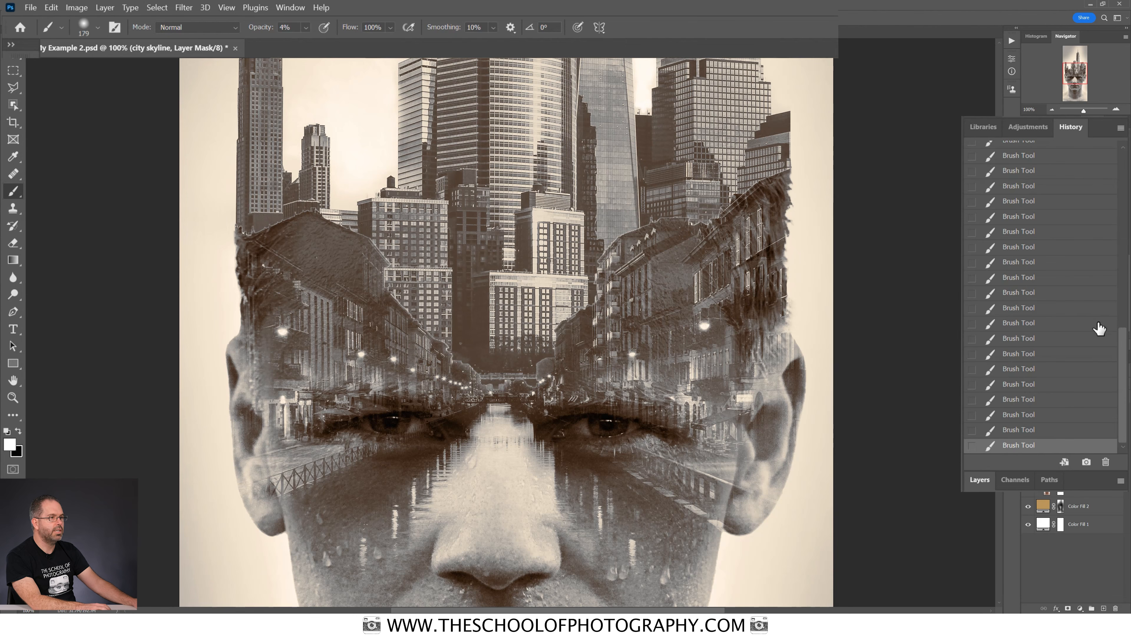
Step back through the history to the Modify Color Fill Layer state and return to the latest brush stroke.
{"action": "scroll", "coordinate": [1107, 307], "scroll_direction": "up", "scroll_amount": 2}
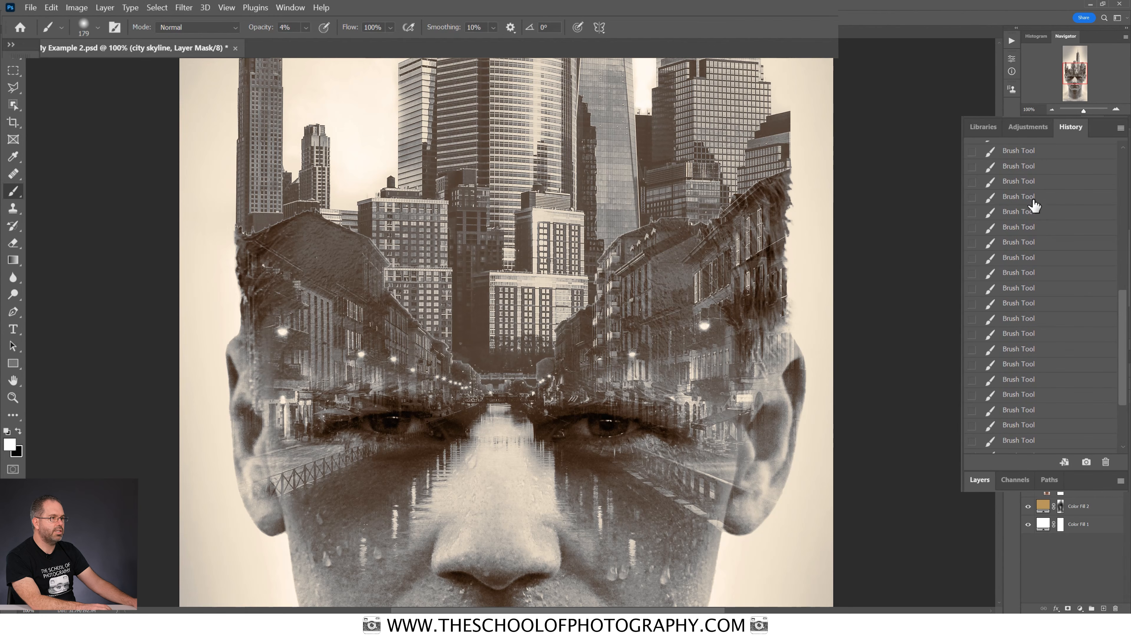
{"action": "left_click", "coordinate": [1028, 168]}
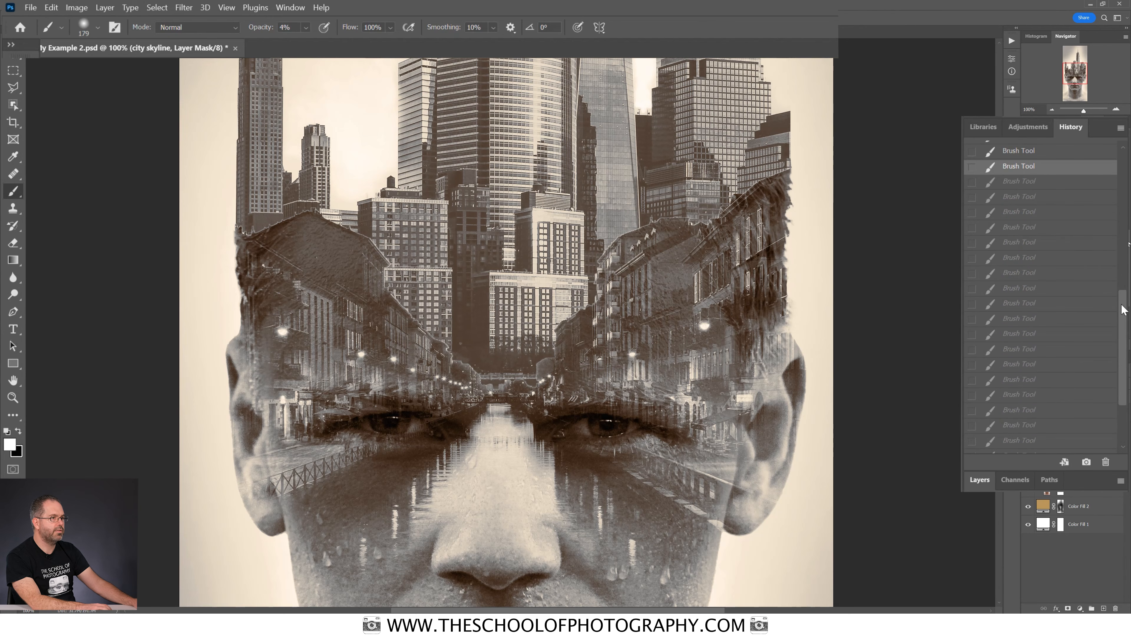
{"action": "left_click_drag", "start_coordinate": [1123, 310], "coordinate": [1035, 261]}
{"action": "left_click", "coordinate": [1027, 241]}
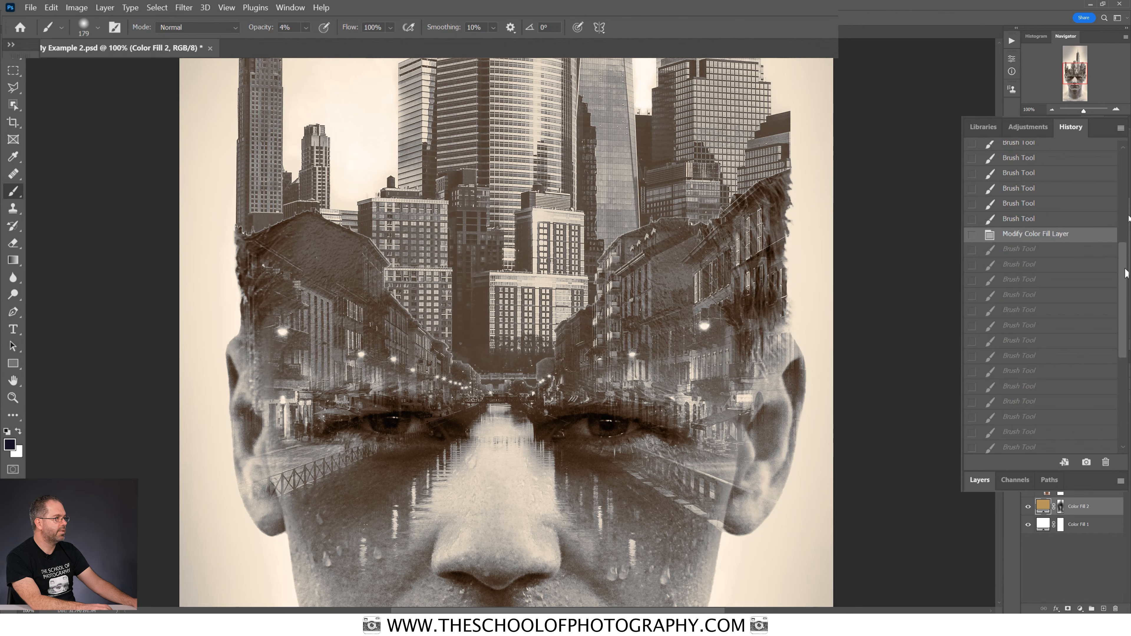
{"action": "left_click_drag", "start_coordinate": [1127, 273], "coordinate": [1126, 423]}
{"action": "left_click", "coordinate": [1024, 447]}
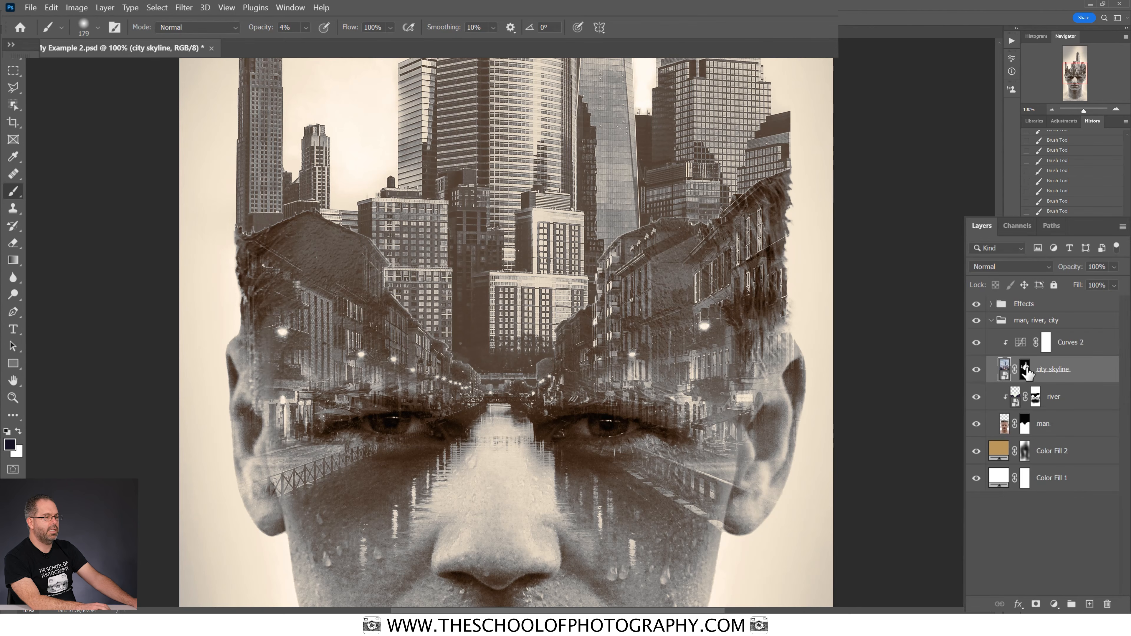
Refine the city skyline mask along the head's left edge and rooftops with a 62 px brush at 16% opacity, alternating black and white.
{"action": "left_click", "coordinate": [1061, 459]}
{"action": "key", "text": "x"}
{"action": "left_click_drag", "start_coordinate": [425, 270], "coordinate": [401, 279]}
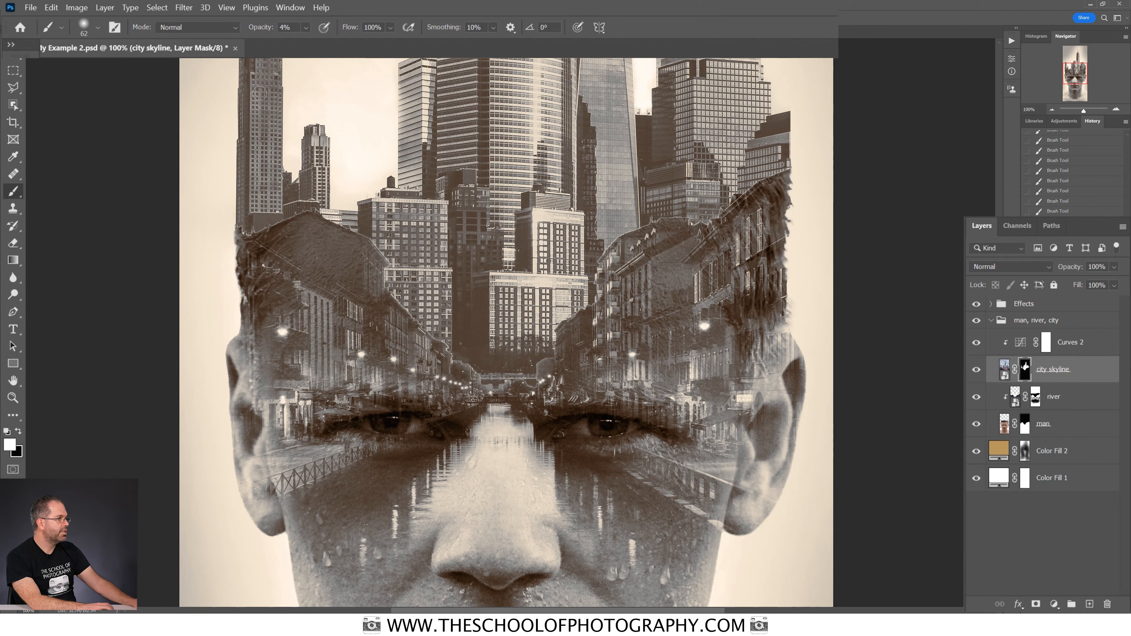
{"action": "left_click", "coordinate": [306, 28]}
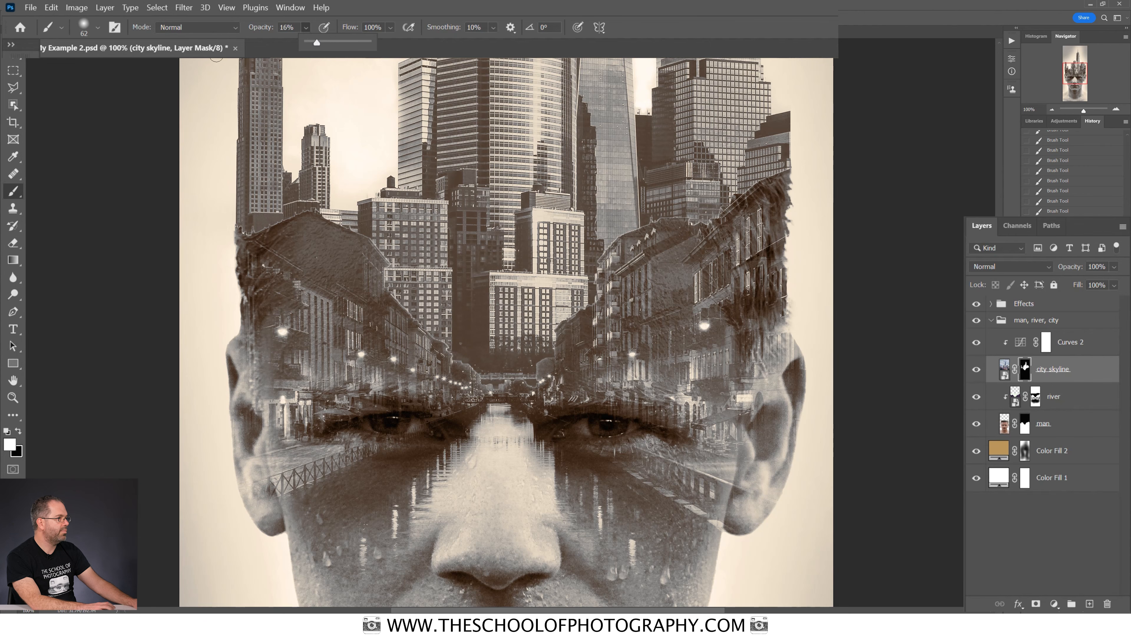
{"action": "key", "text": "space"}
{"action": "left_click_drag", "start_coordinate": [433, 310], "coordinate": [439, 298]}
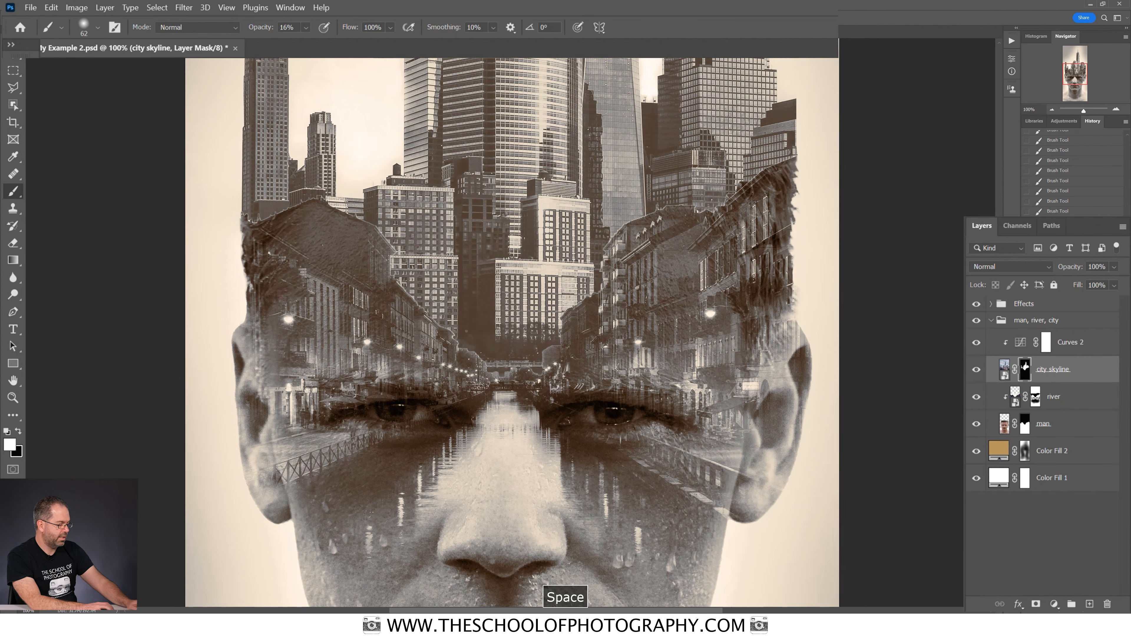
{"action": "key", "text": "ctrl+equal"}
{"action": "key", "text": "space"}
{"action": "left_click_drag", "start_coordinate": [316, 229], "coordinate": [446, 297]}
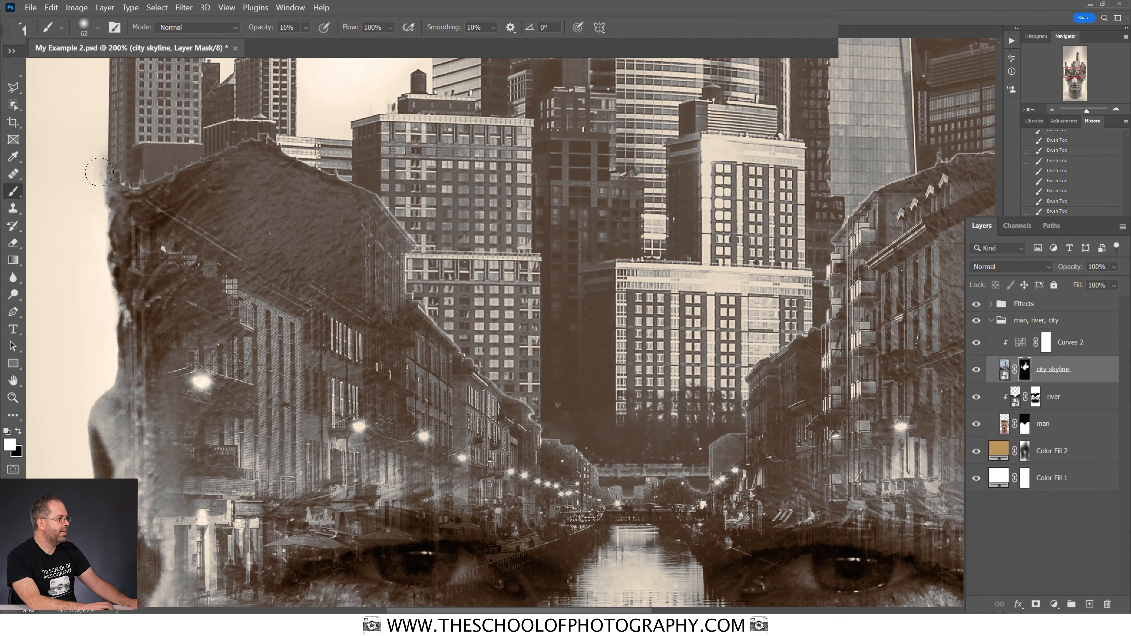
{"action": "key", "text": "x"}
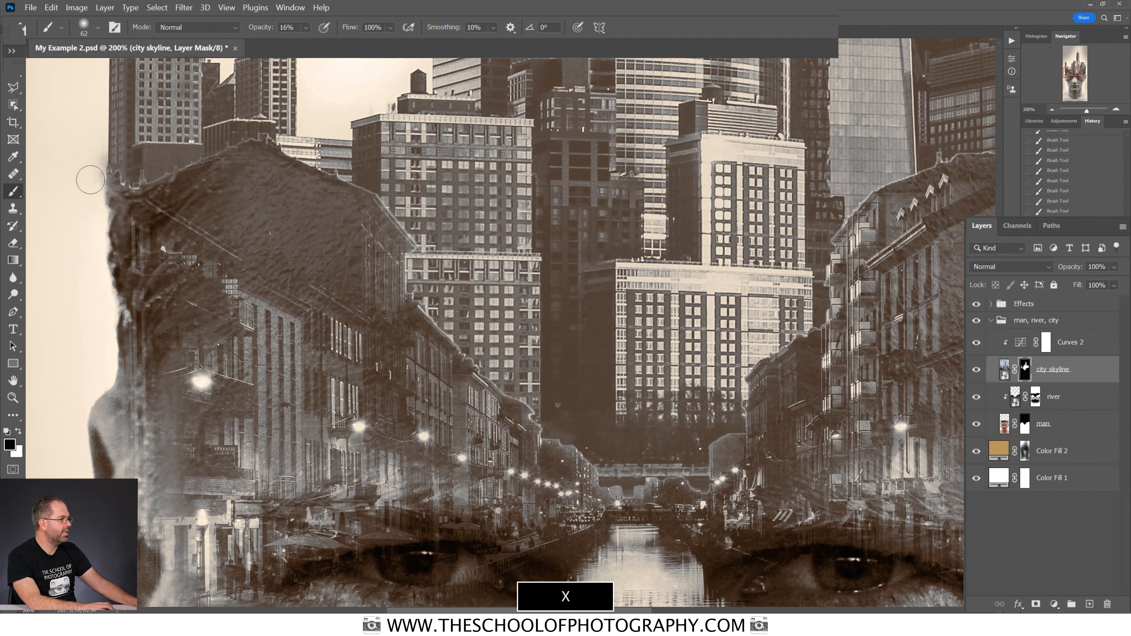
{"action": "key", "text": "x"}
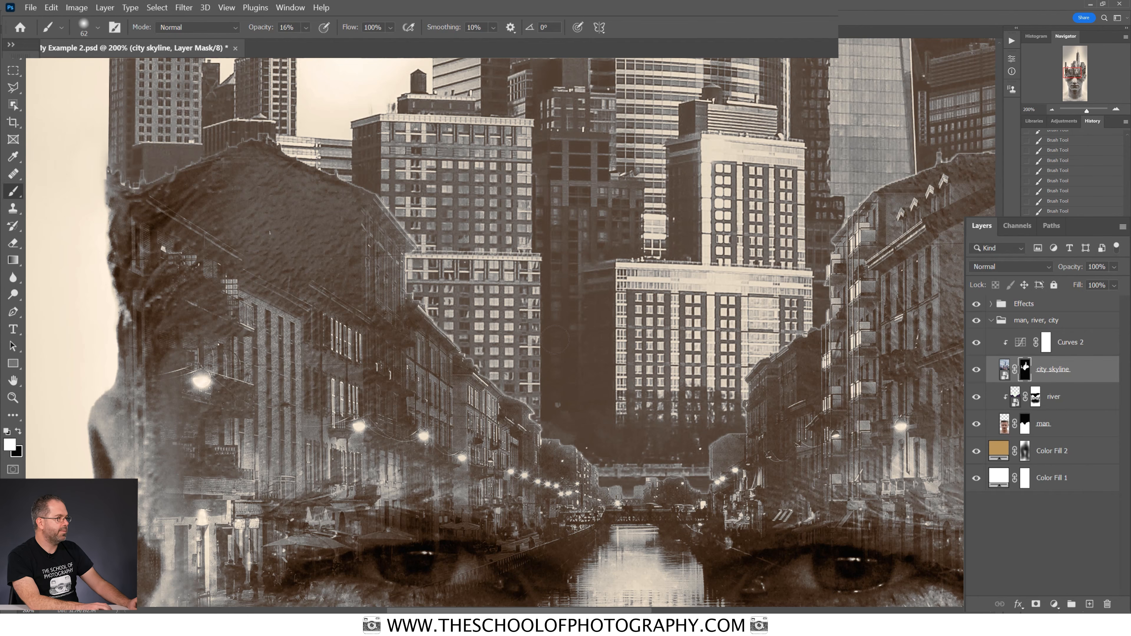
{"action": "left_click_drag", "start_coordinate": [470, 363], "coordinate": [570, 447]}
Refine the city skyline mask along the right-hand rooftops with a 47 px white brush and a 92 px black brush.
{"action": "key", "text": "["}
{"action": "key", "text": "["}
{"action": "key", "text": "["}
{"action": "key", "text": "["}
{"action": "key", "text": "["}
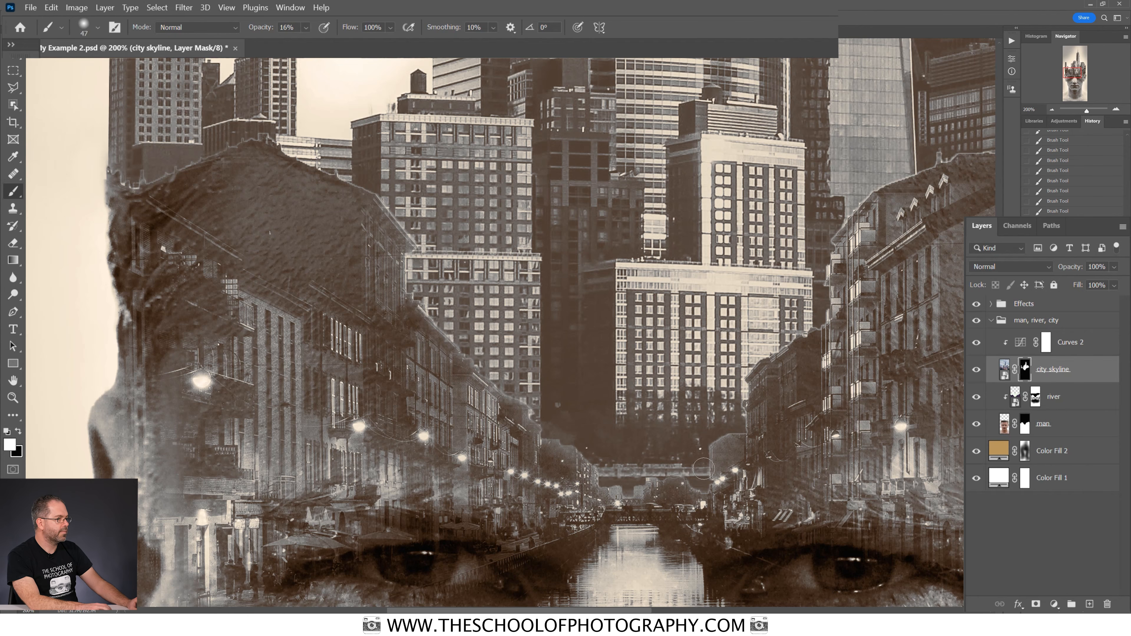
{"action": "left_click_drag", "start_coordinate": [832, 263], "coordinate": [645, 417]}
{"action": "left_click_drag", "start_coordinate": [715, 305], "coordinate": [741, 304]}
{"action": "left_click_drag", "start_coordinate": [907, 261], "coordinate": [775, 339]}
{"action": "left_click_drag", "start_coordinate": [623, 424], "coordinate": [644, 370]}
{"action": "key", "text": "x"}
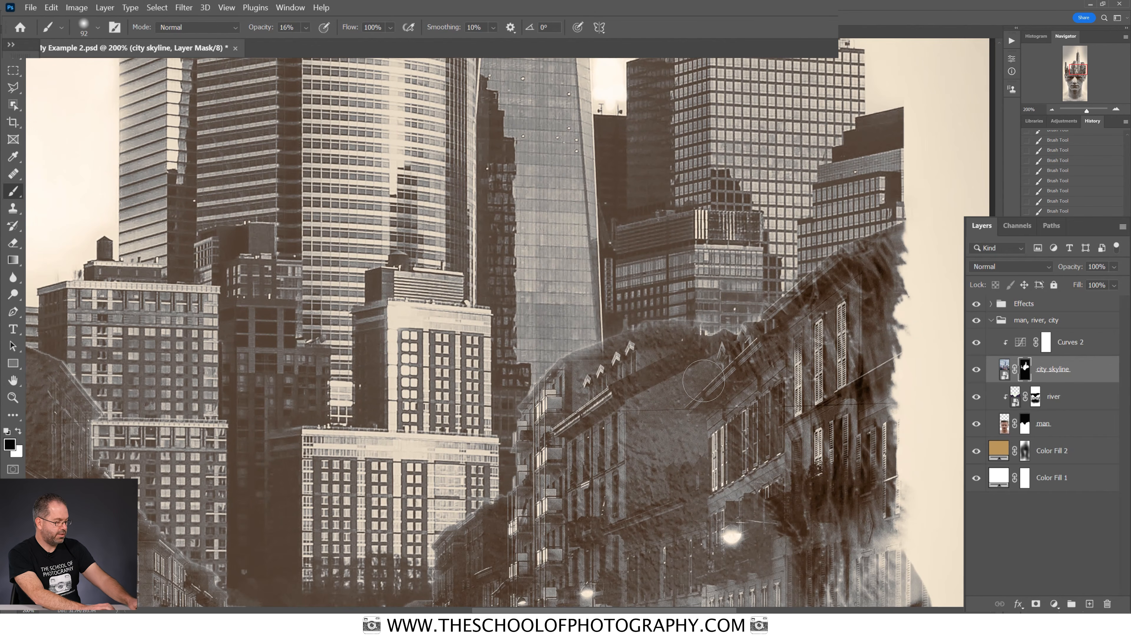
{"action": "key", "text": "ctrl+minus"}
{"action": "key", "text": "ctrl+minus"}
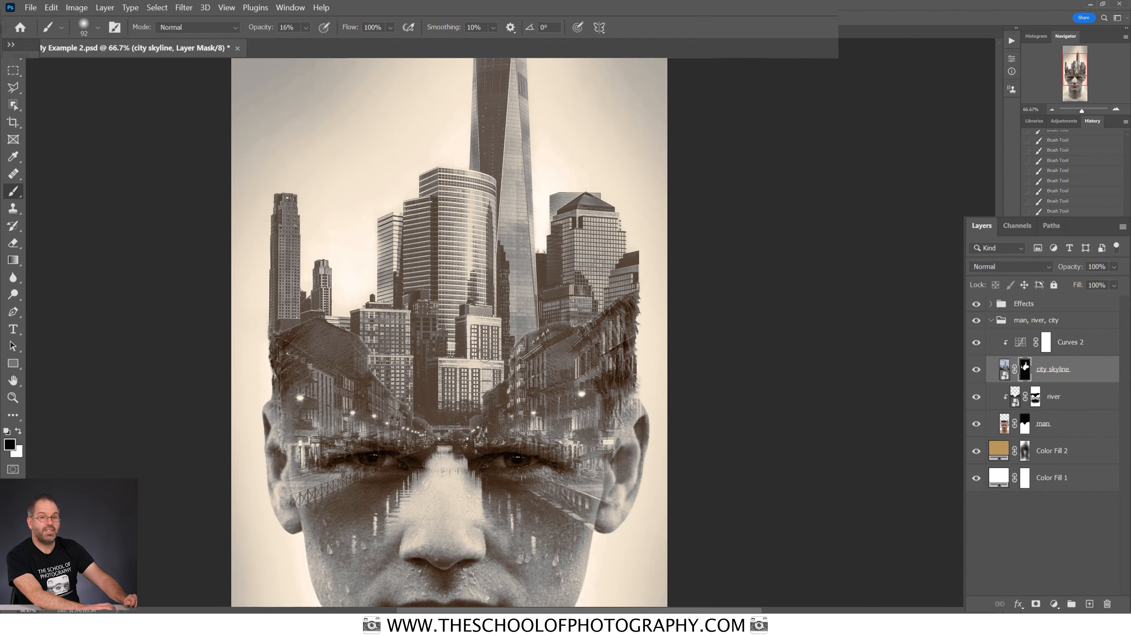
{"action": "key", "text": "ctrl+0"}
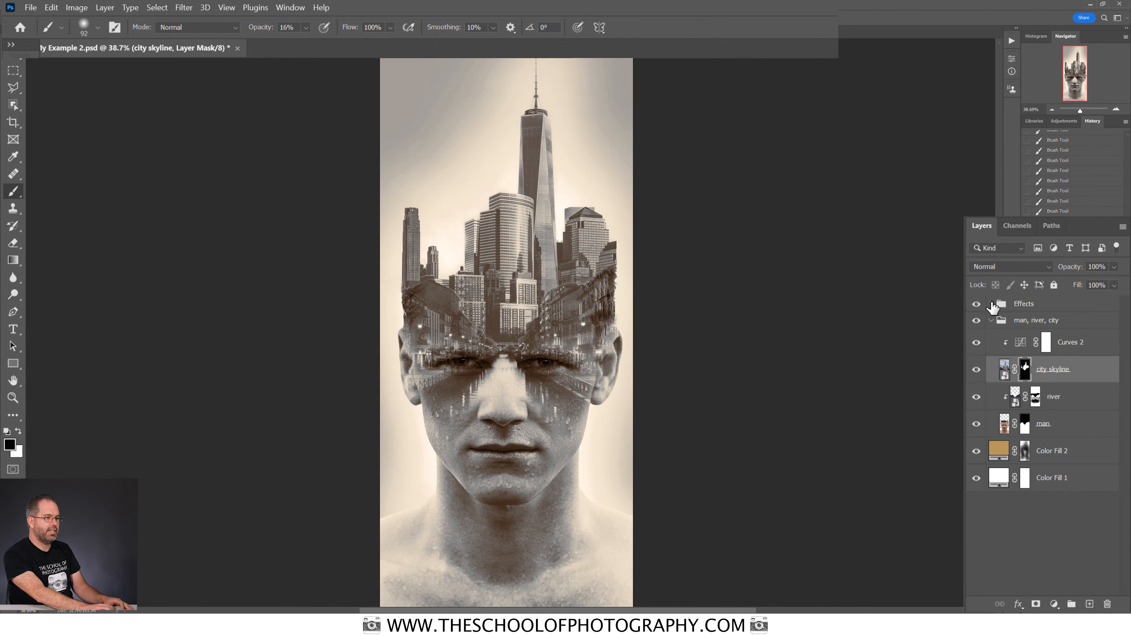
Expand the "Effects" group to reach its layers.
{"action": "left_click", "coordinate": [992, 304]}
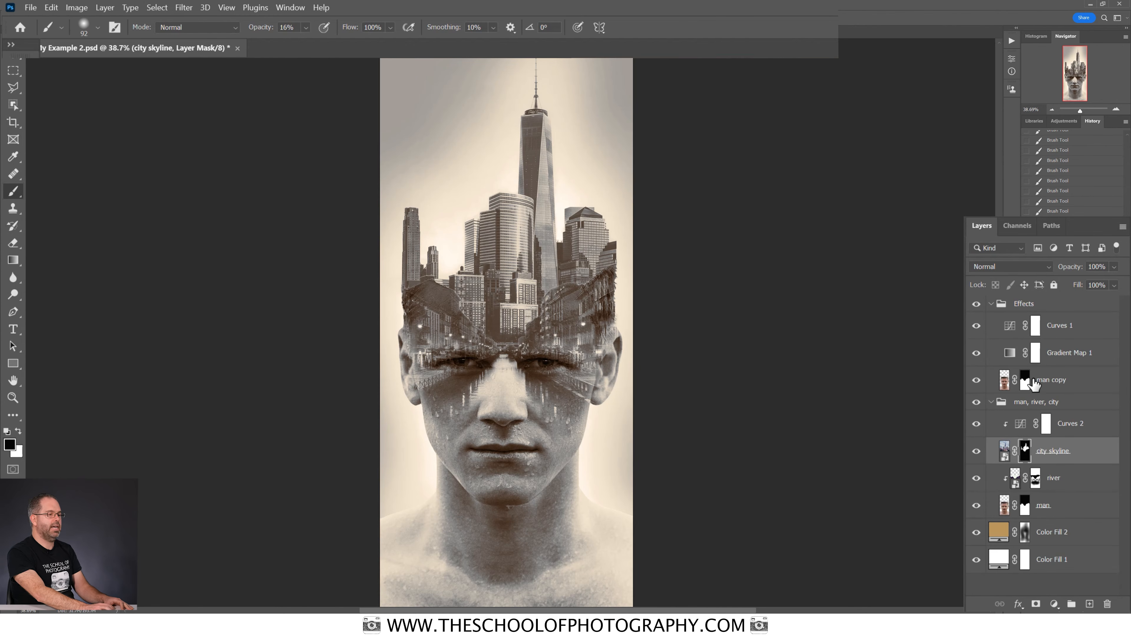